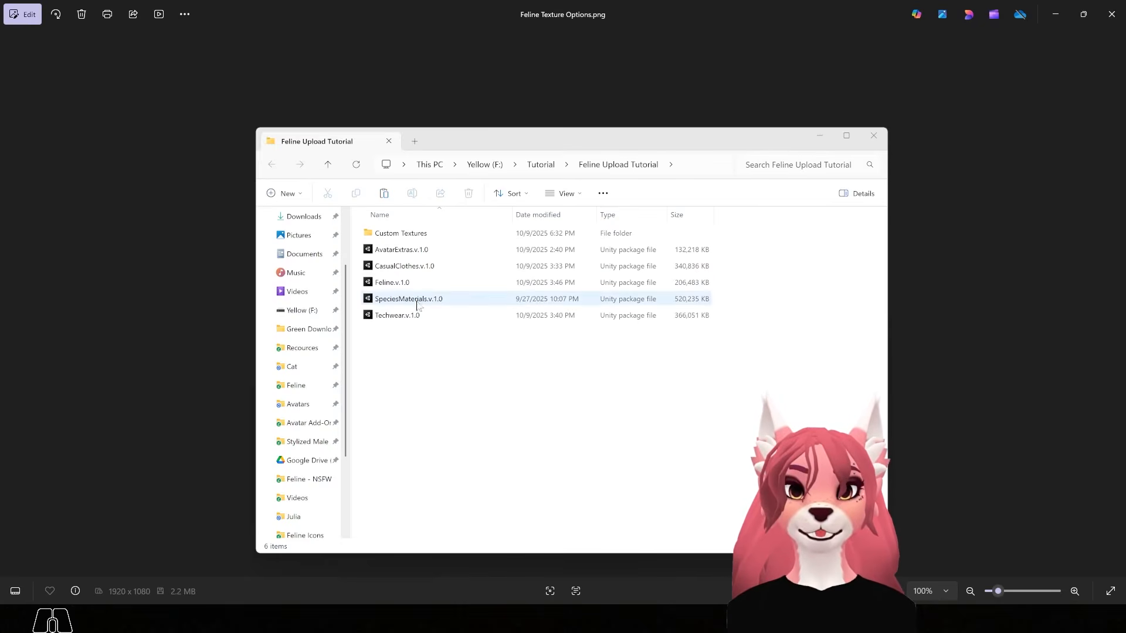
Minimize File Explorer to reveal the Feline Texture Options image in Photos
click(813, 136)
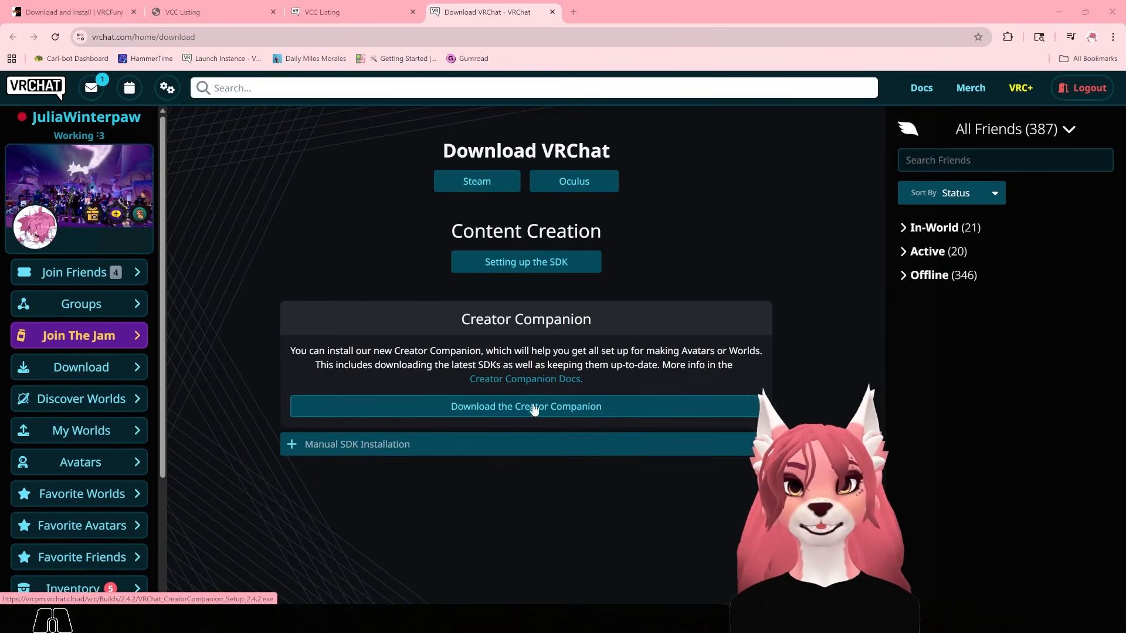
Start adding GoGoLoco from its VCC listing, then cancel the Creator Companion prompt
click(309, 14)
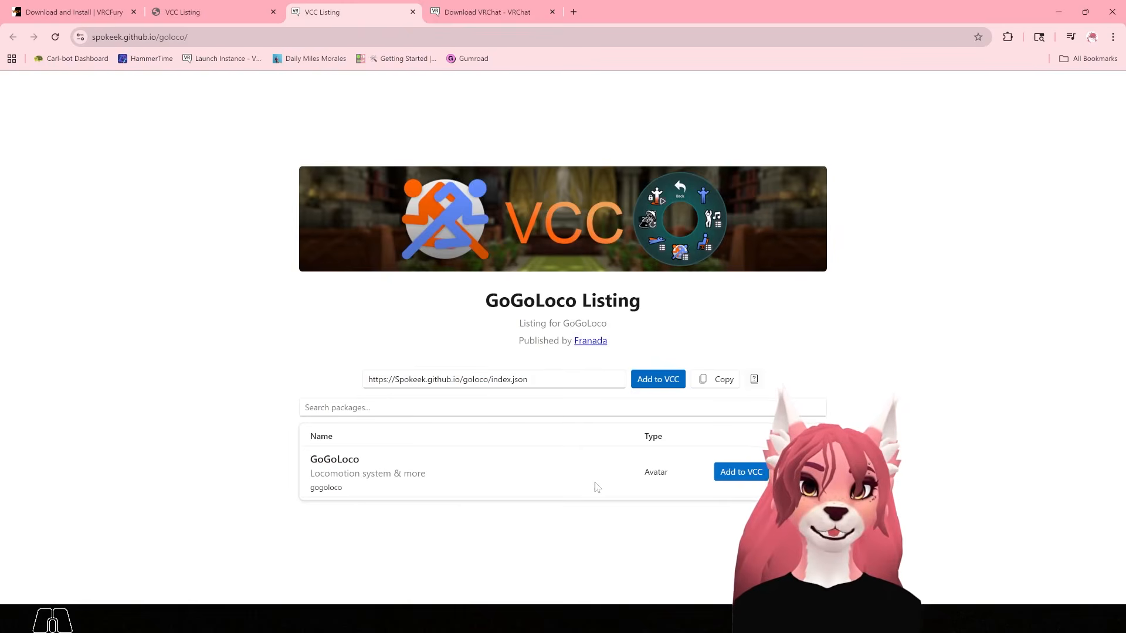
click(739, 474)
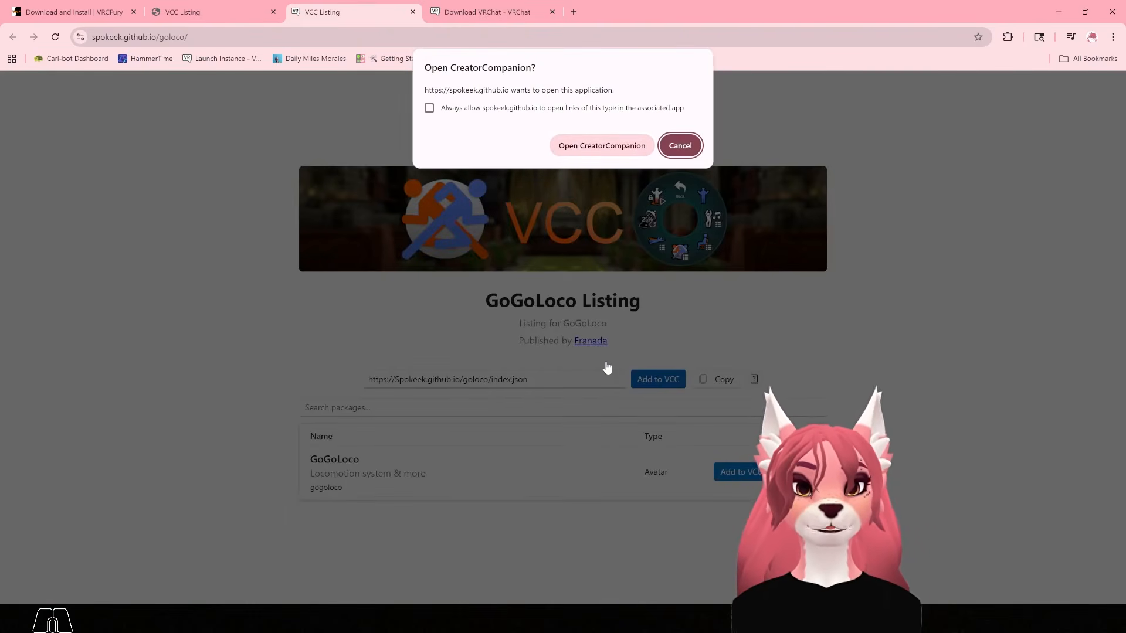
click(686, 152)
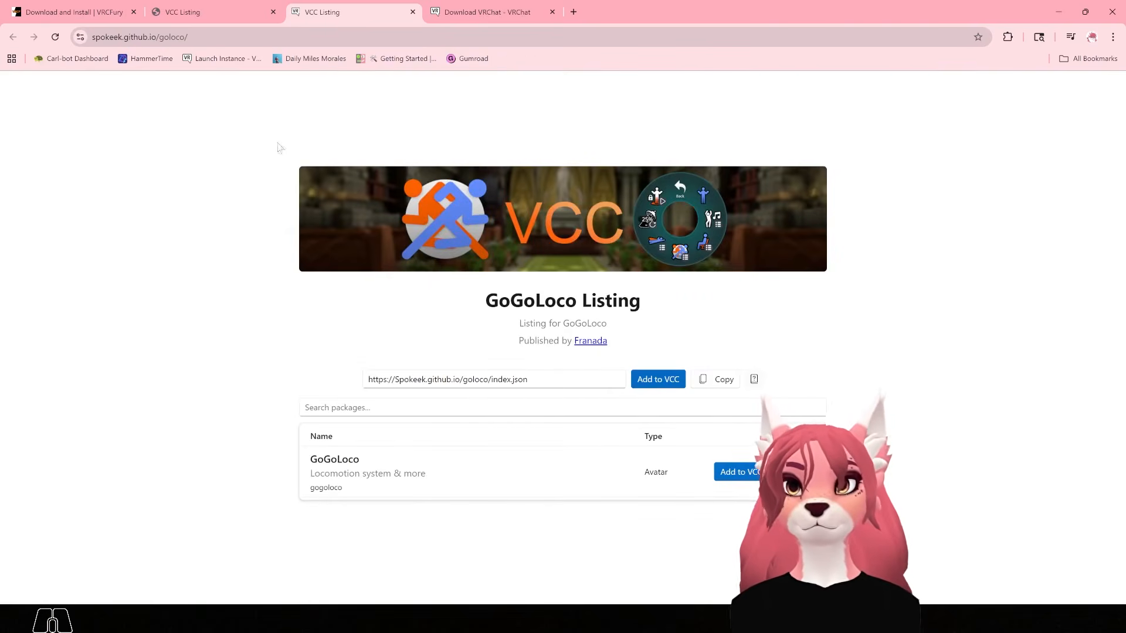
Look over the Poiyomi listing and add the VRCFury repository to the Creator Companion
click(197, 4)
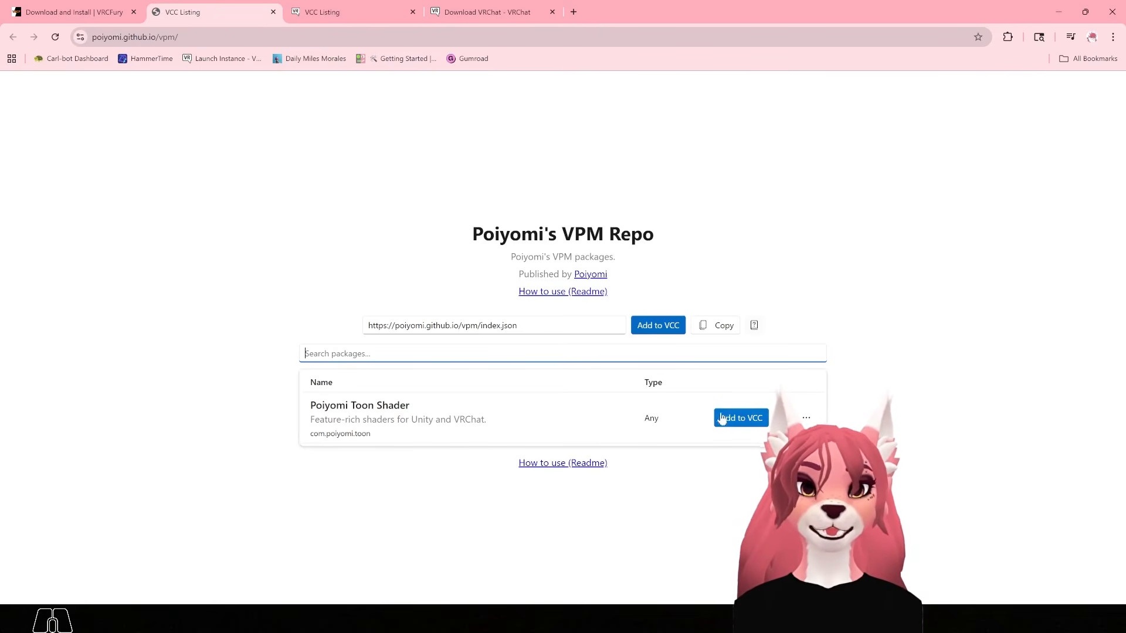
click(65, 12)
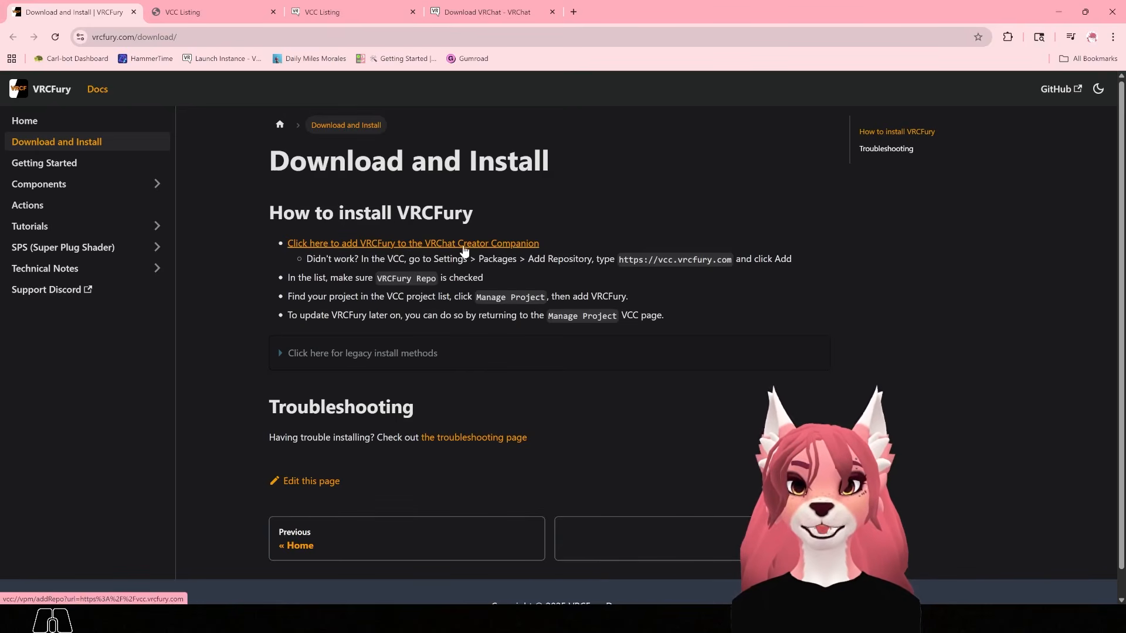
click(442, 246)
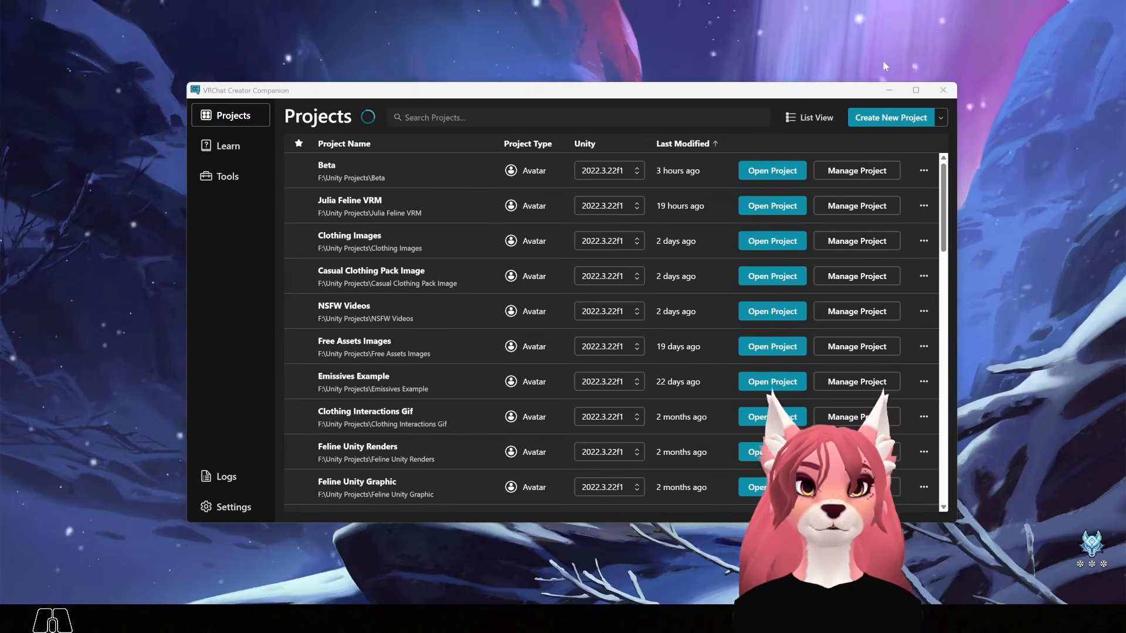
Create a new project from the Unity 2022 Avatar template named 'Feline Tutorial'
click(867, 119)
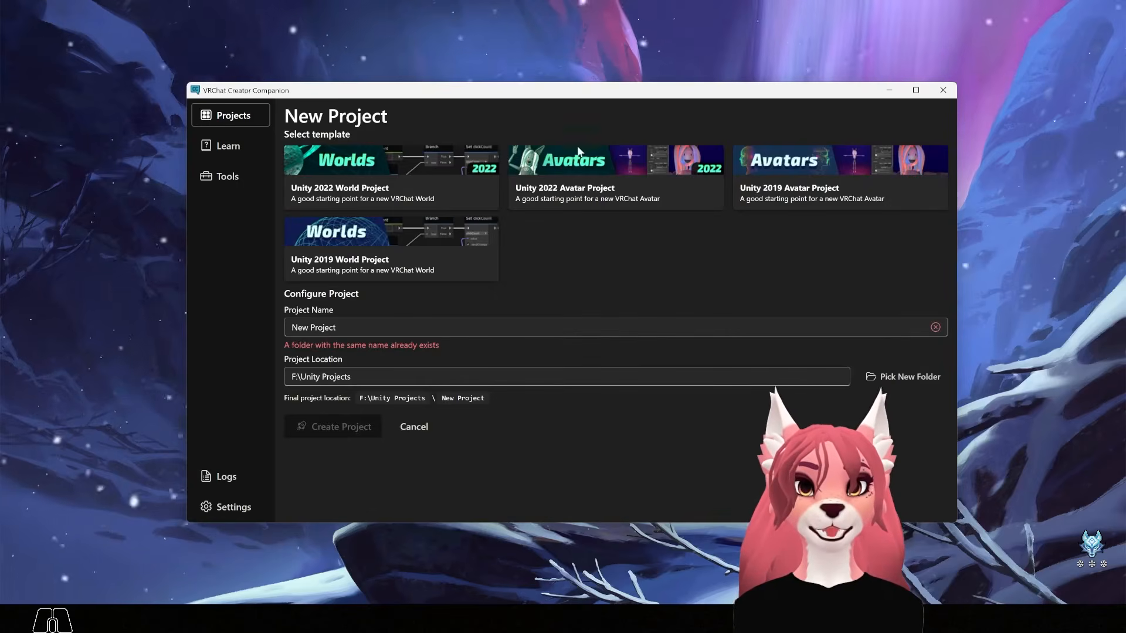
click(623, 177)
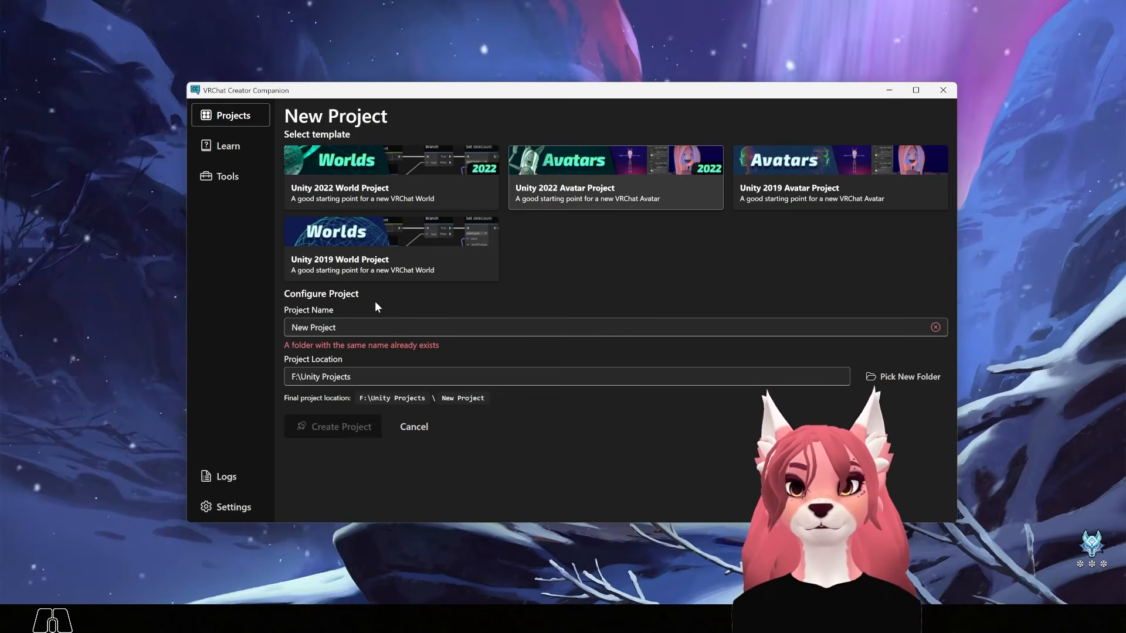
drag(346, 328, 266, 324)
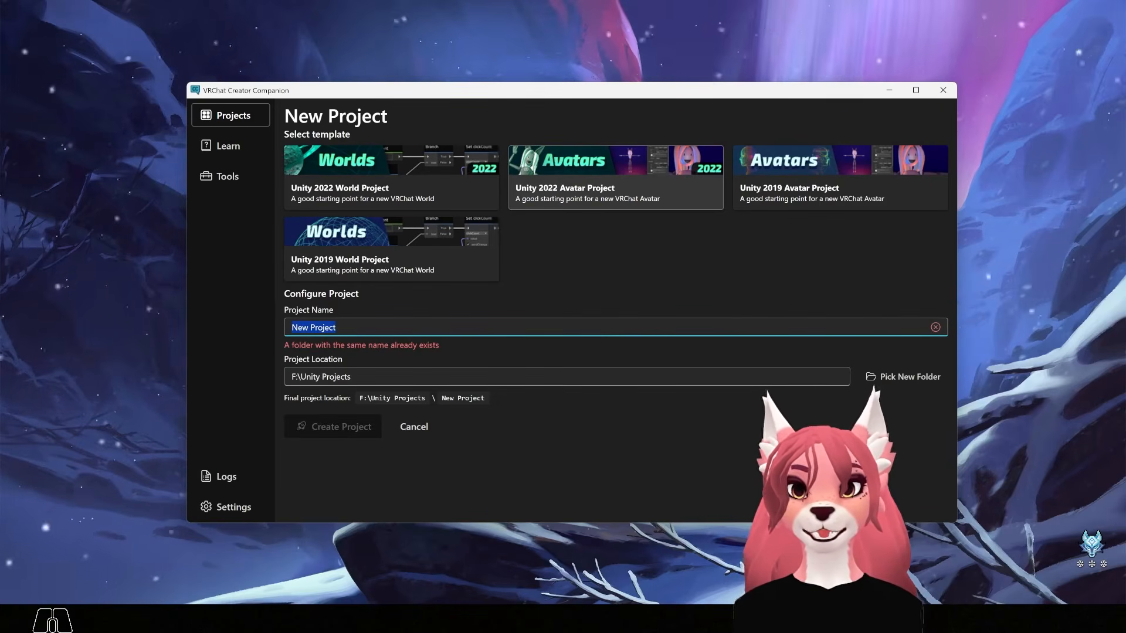
key(shift)
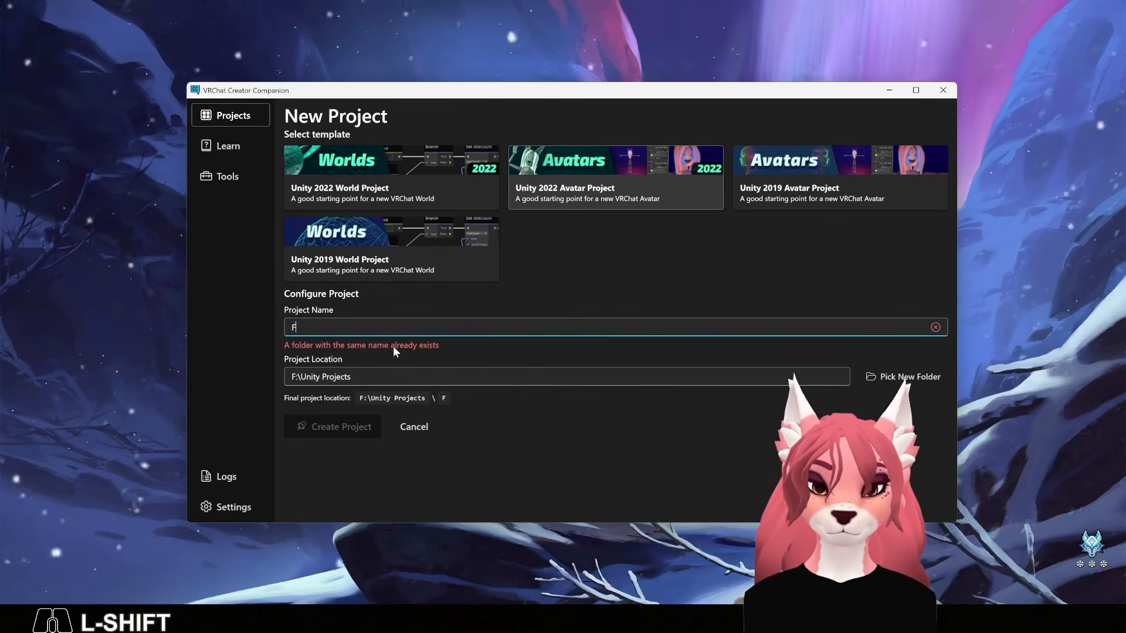
text(Feline Tutori)
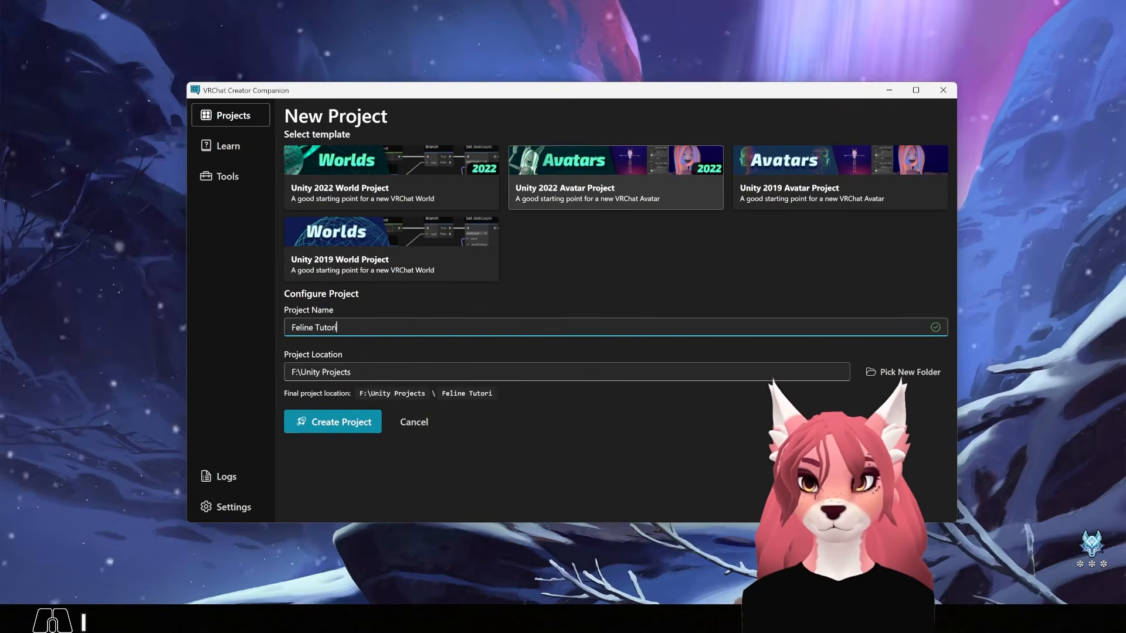
text(al)
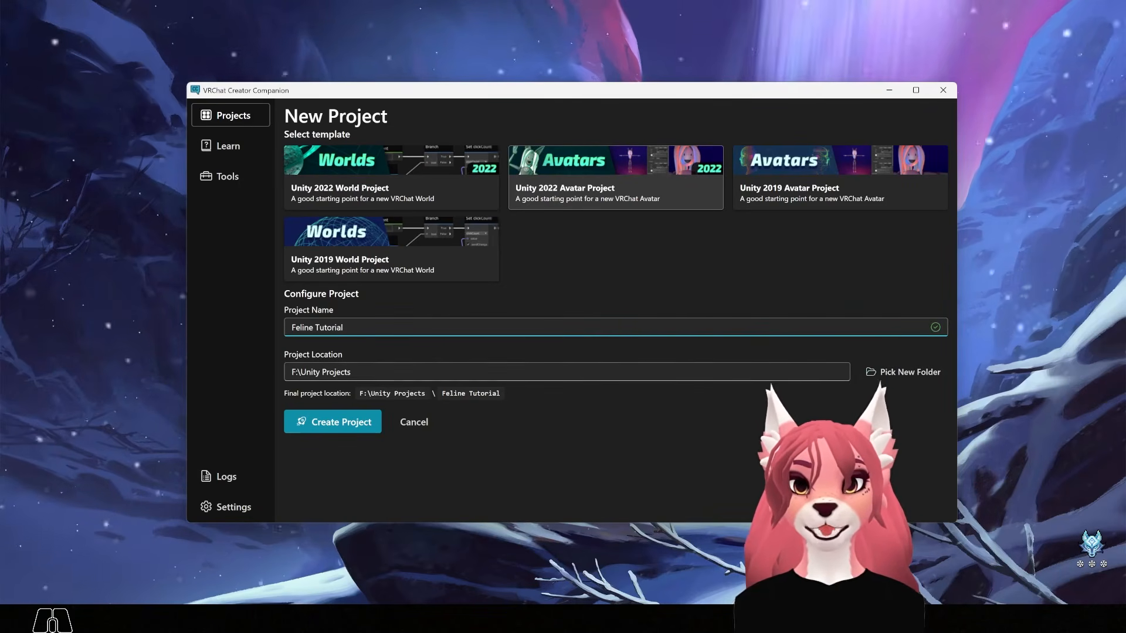
click(350, 430)
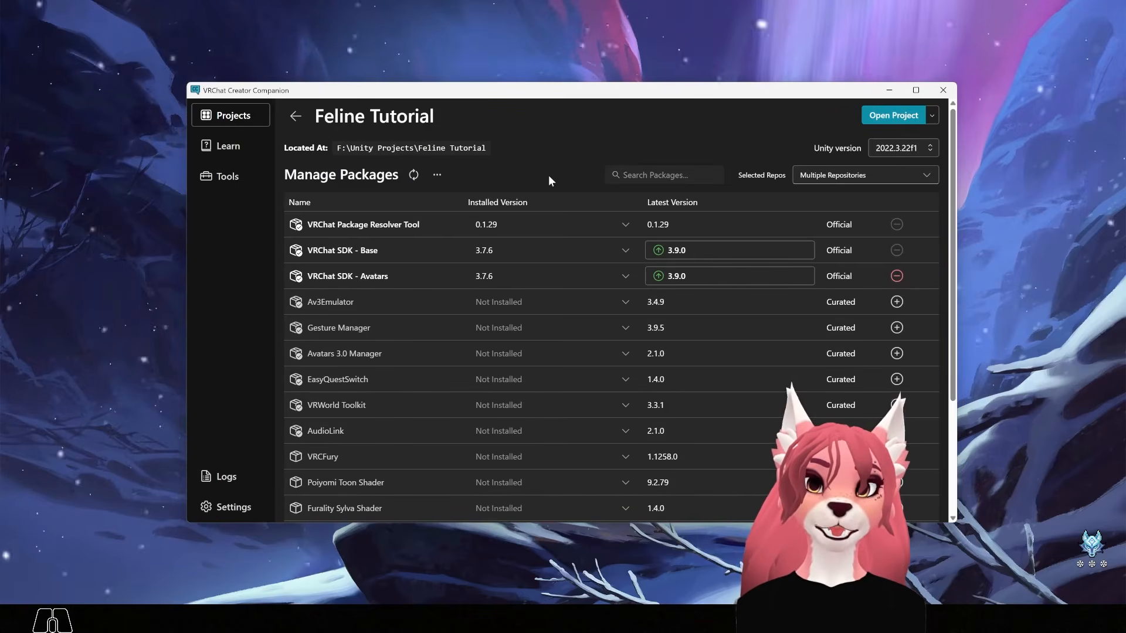
Upgrade VRChat SDK - Avatars to 3.9.0 and add the Poiyomi Toon Shader and VRCFury packages
click(659, 281)
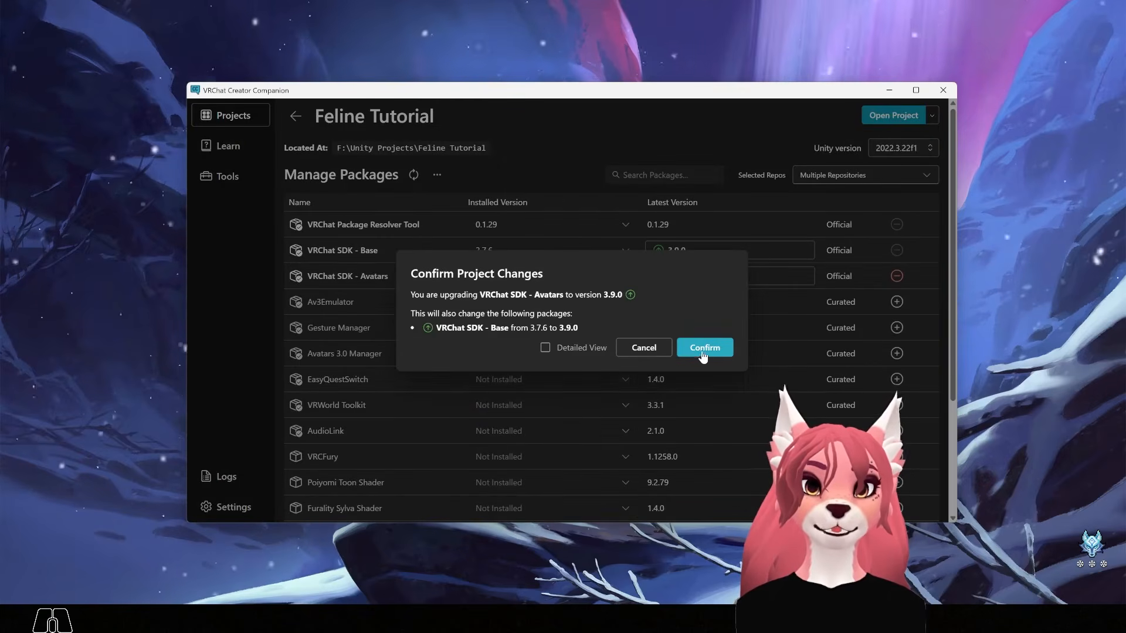
click(703, 351)
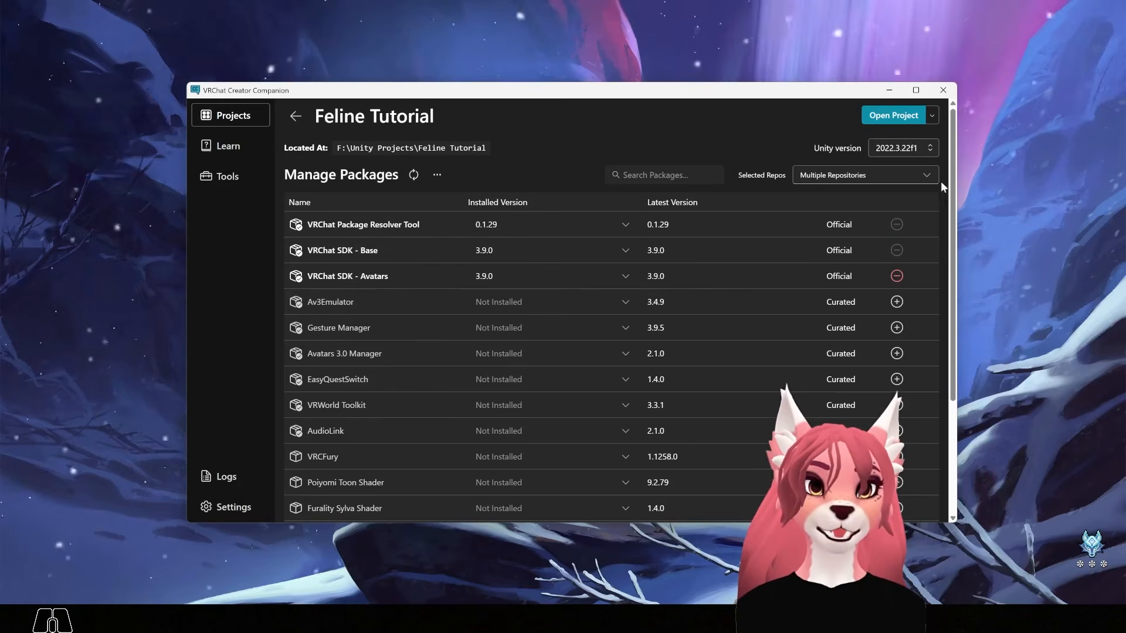
scroll(933, 223, down, 2)
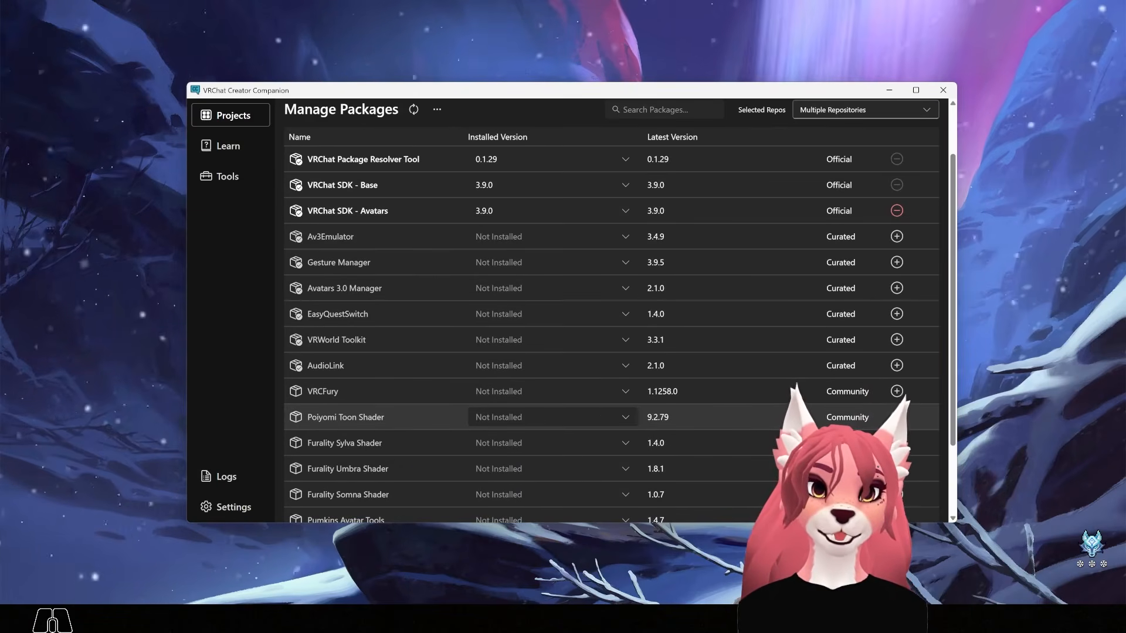
click(897, 417)
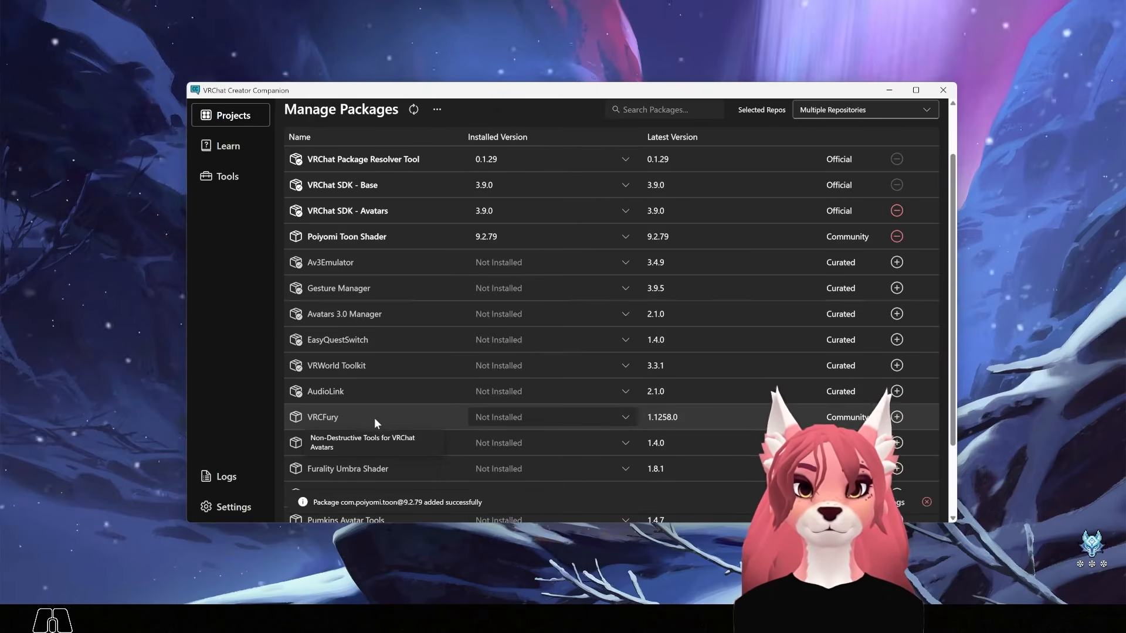
click(897, 417)
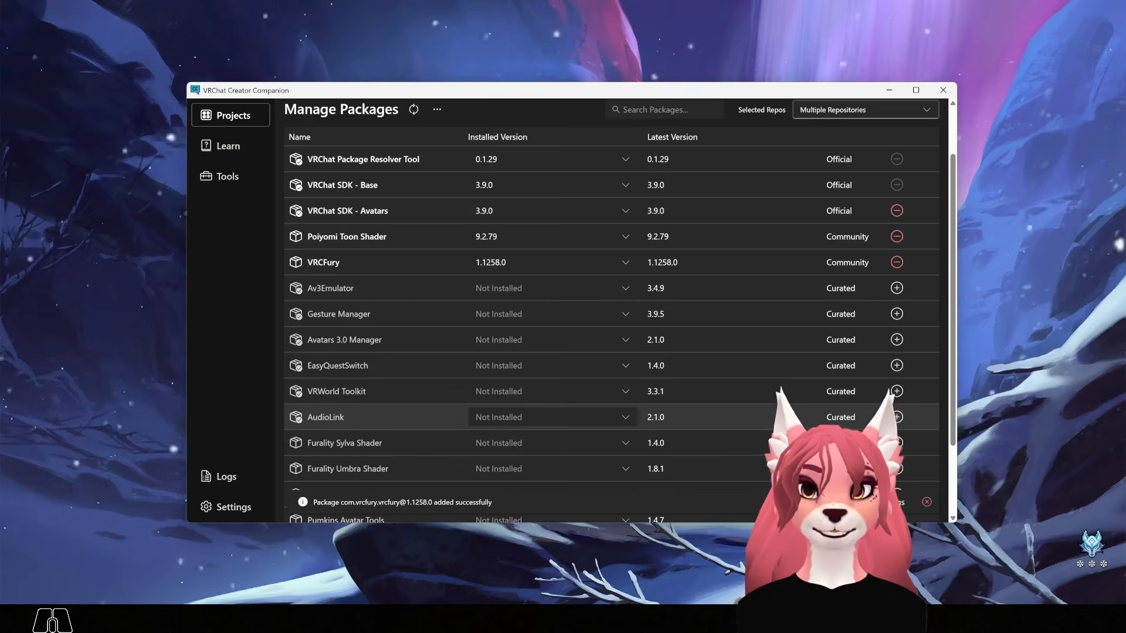
Add the GoGoLoco package and launch Feline Tutorial in Unity 2022.3.22f1
scroll(788, 399, down, 3)
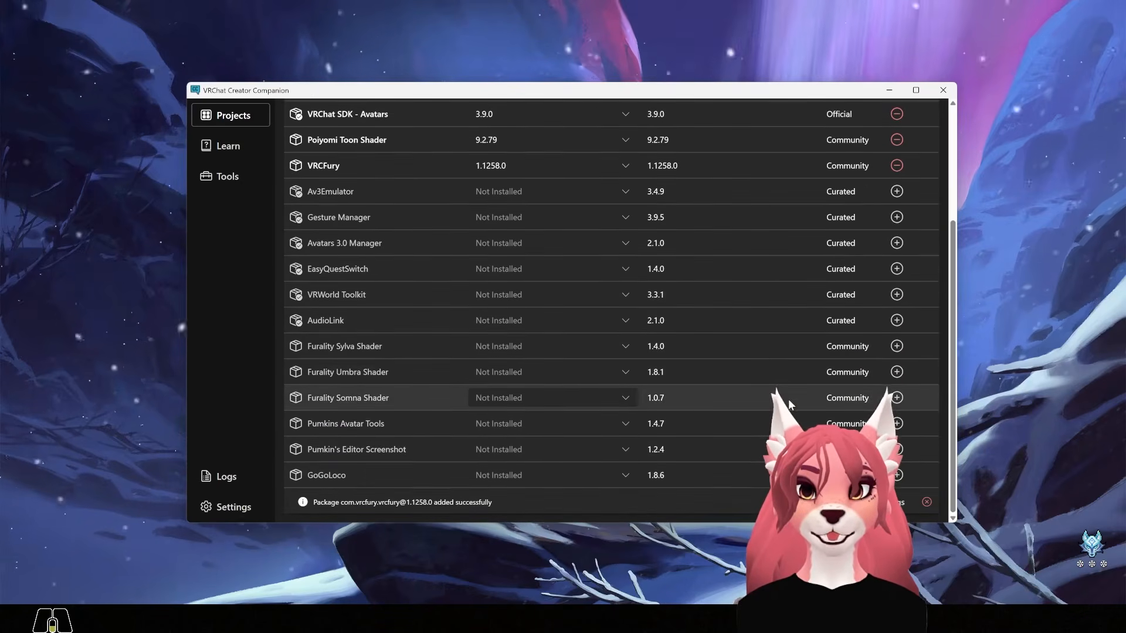
click(896, 478)
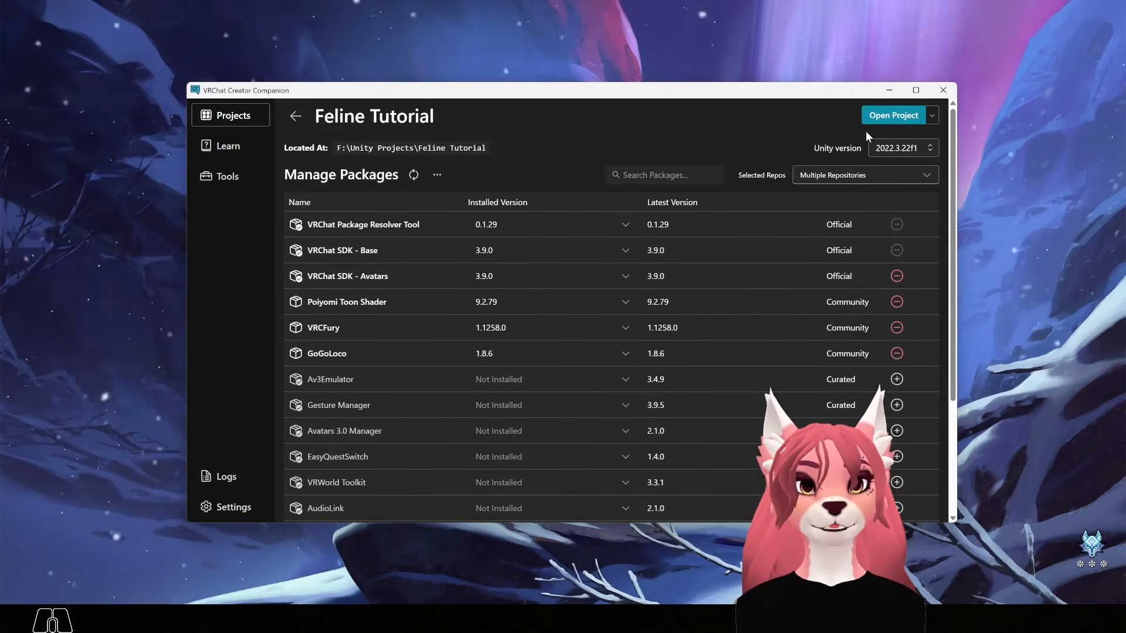
click(879, 117)
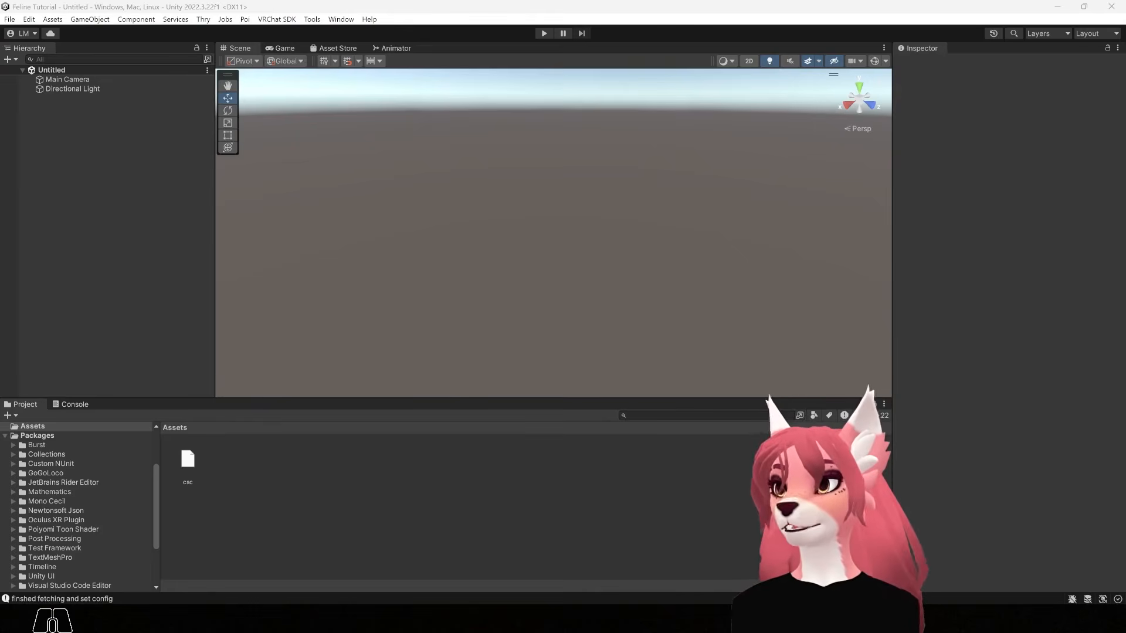
Import the Feline.v.1.0 package into Assets, then bring in Techwear.v.1.0
drag(234, 210, 922, 100)
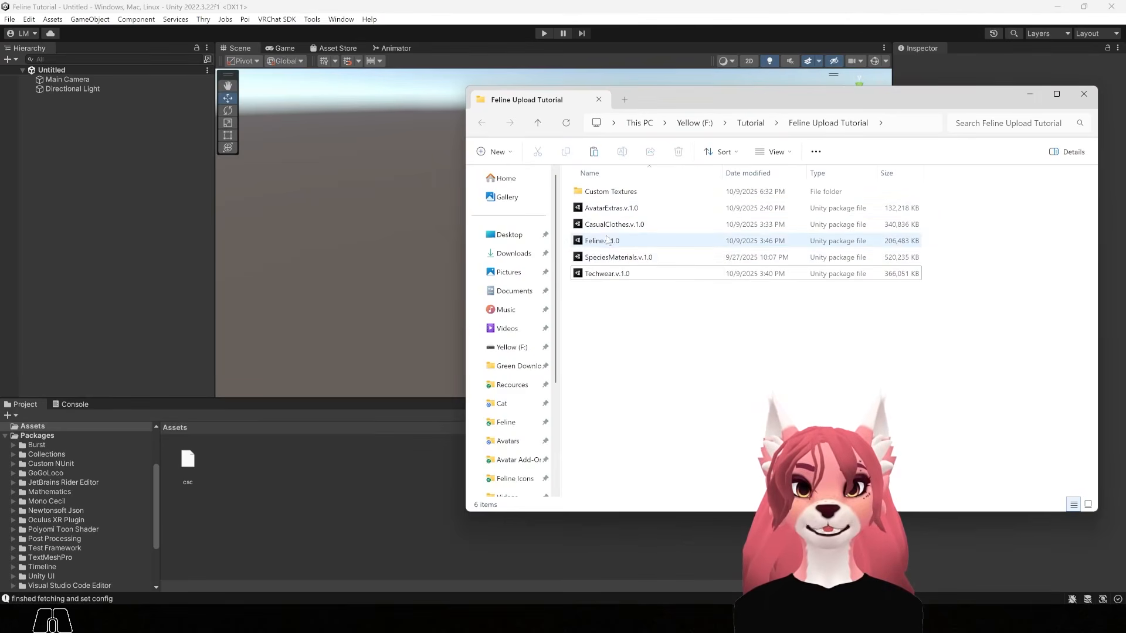
drag(584, 245, 267, 471)
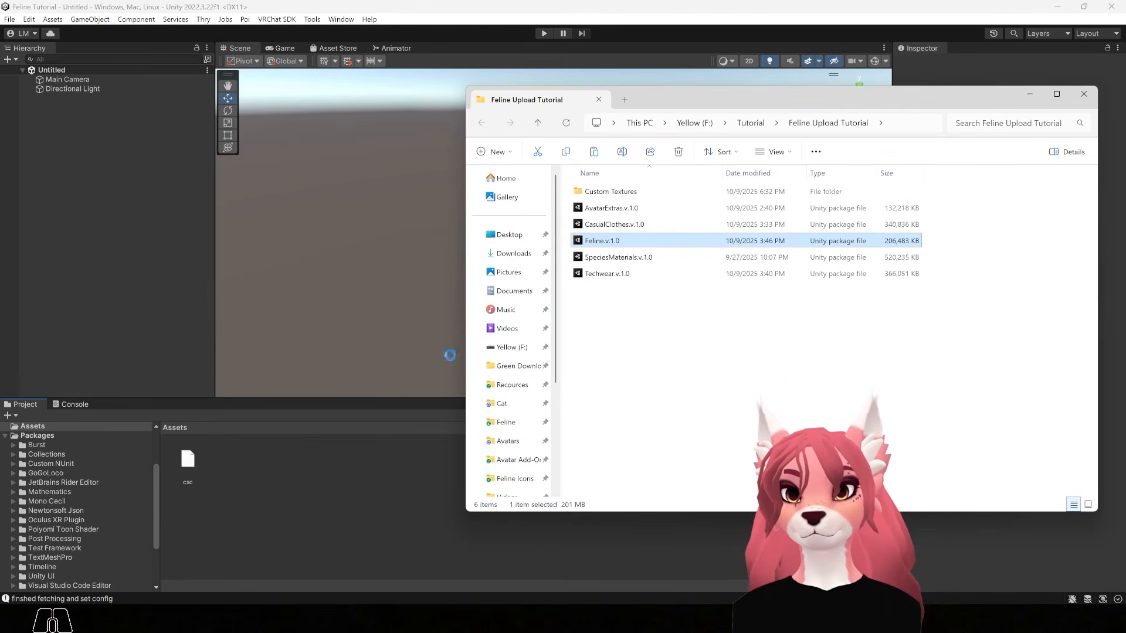
drag(856, 101, 353, 153)
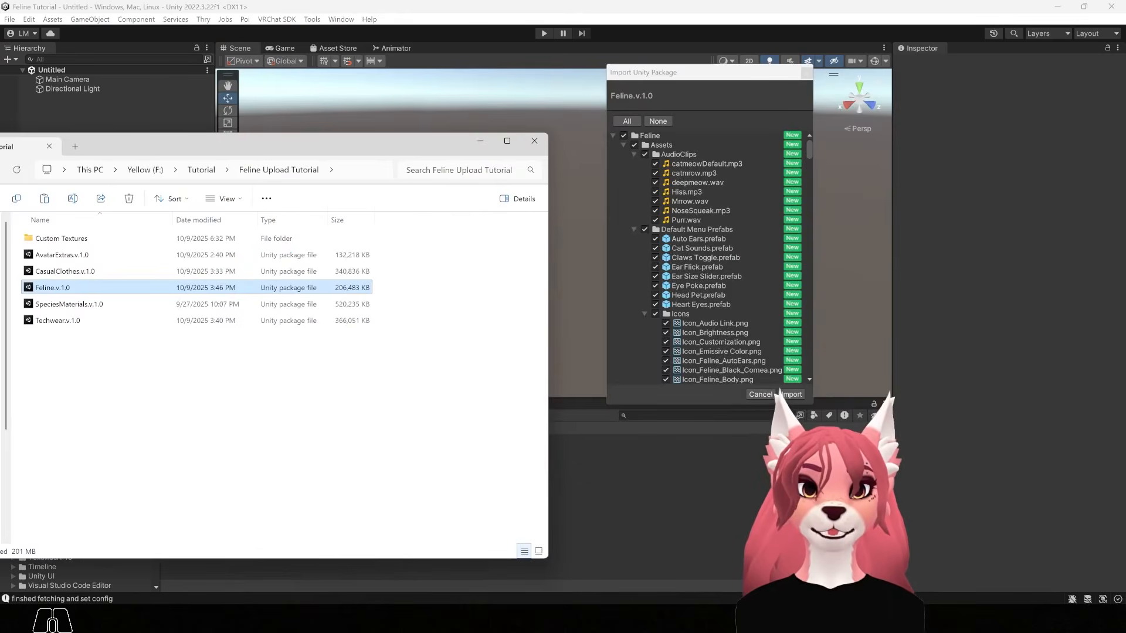
click(791, 394)
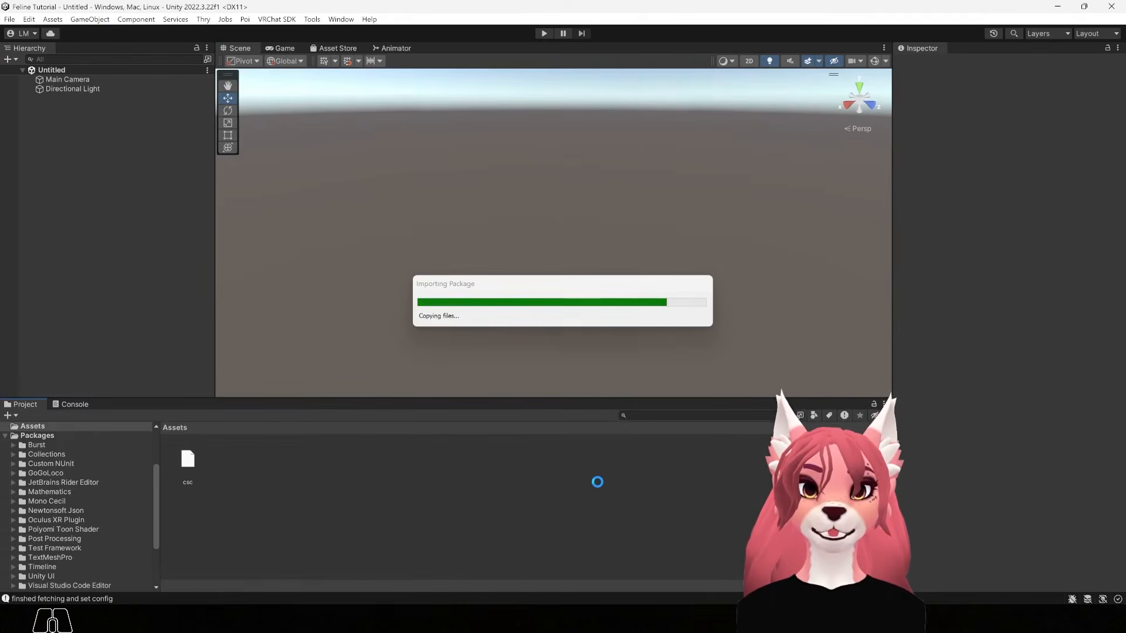
drag(581, 251, 317, 497)
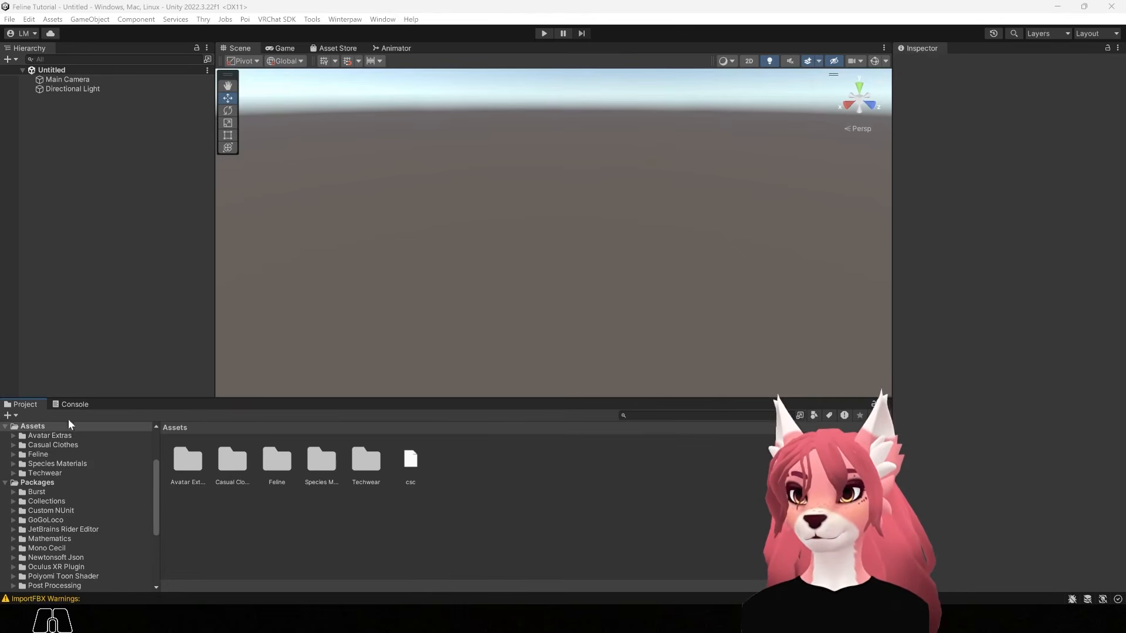
Clear the import warnings from the Console and open the Feline folder in Assets
click(66, 403)
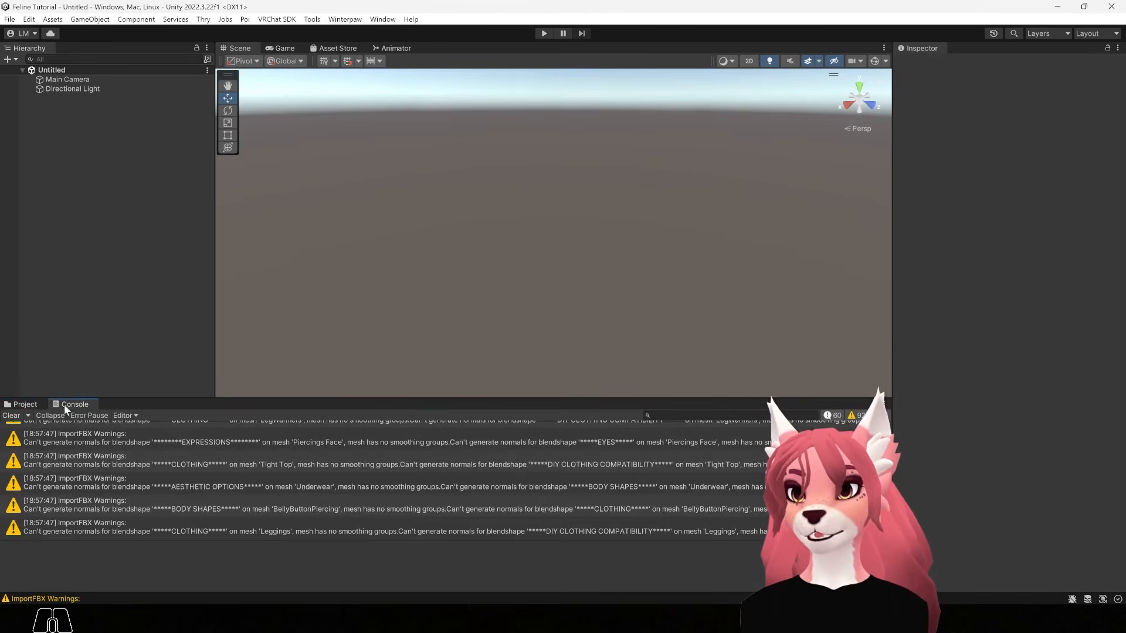
click(11, 415)
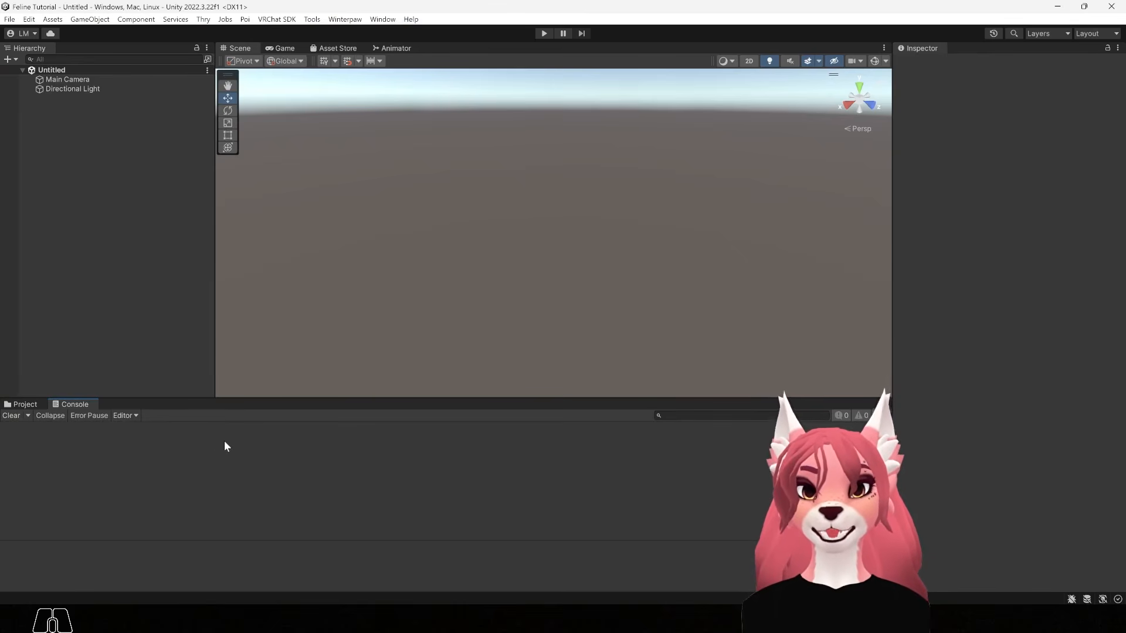
click(21, 405)
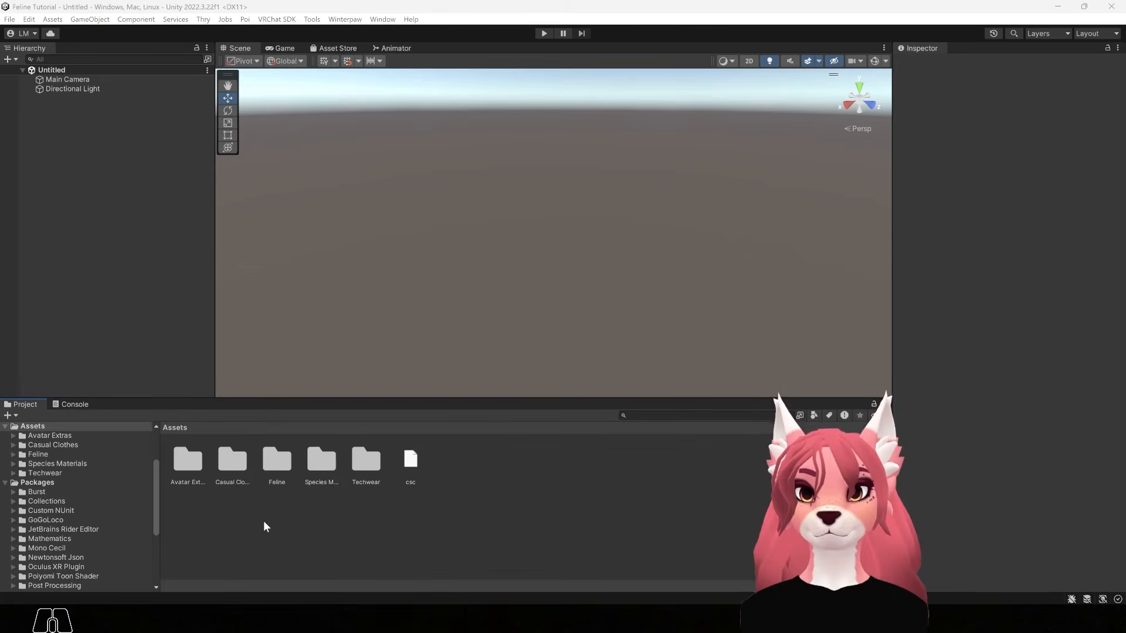
double_click(282, 467)
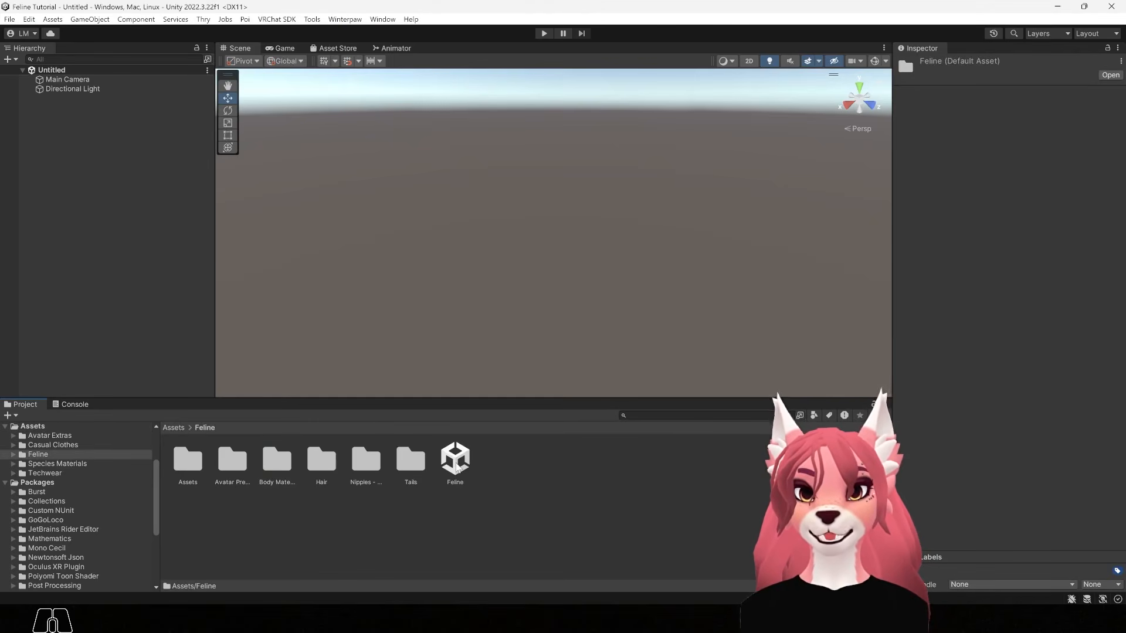
Open the Feline scene and bring the avatar presets into view in the Scene
double_click(459, 463)
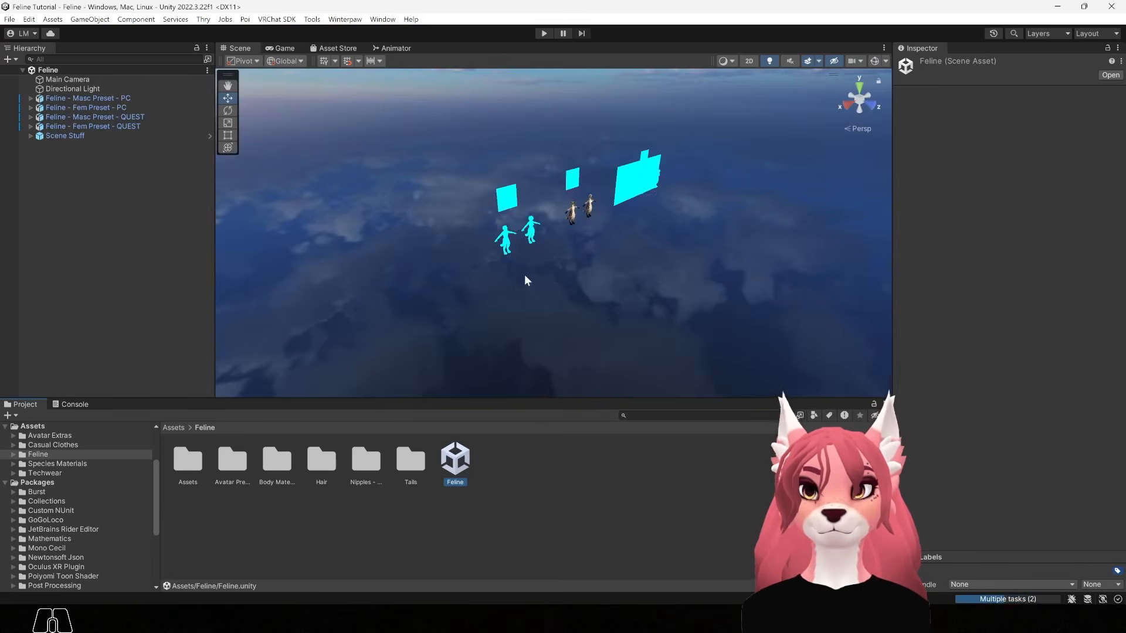
key(alt)
alt+drag(474, 236, 424, 225)
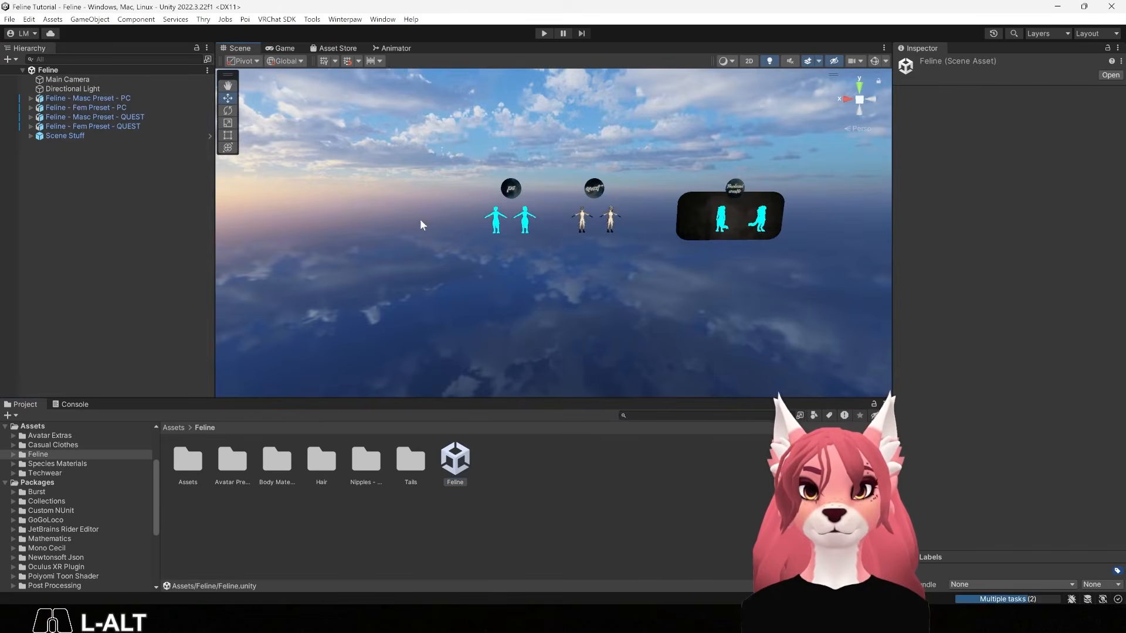
alt+middle_drag(448, 185, 452, 198)
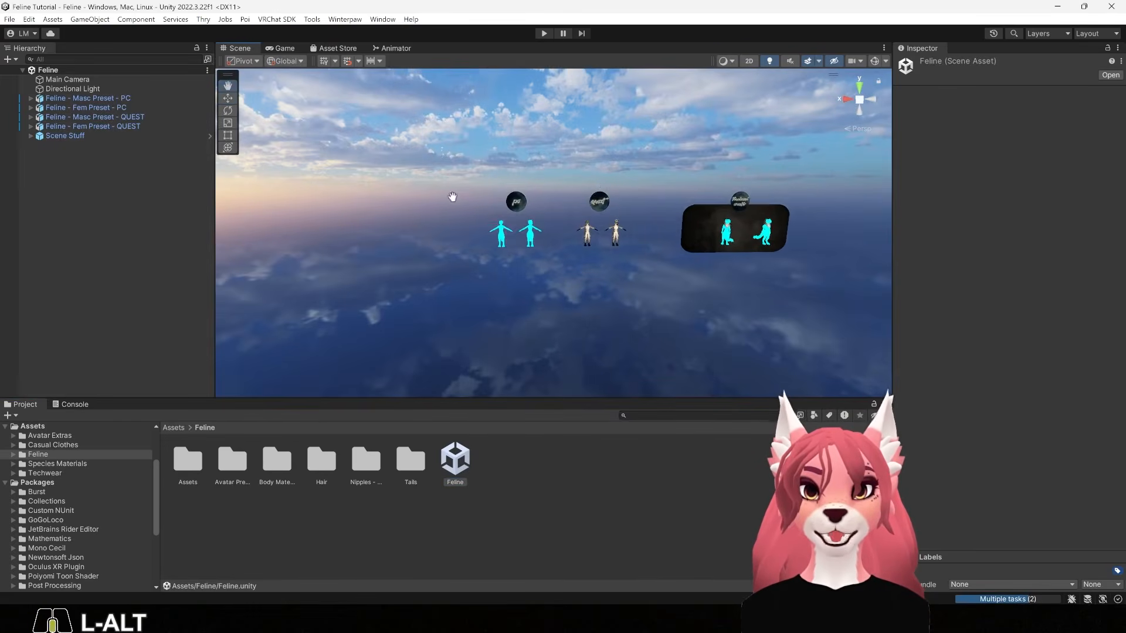
alt+scroll(578, 266, up, 5)
alt+scroll(489, 233, up, 2)
alt+scroll(531, 235, up, 1)
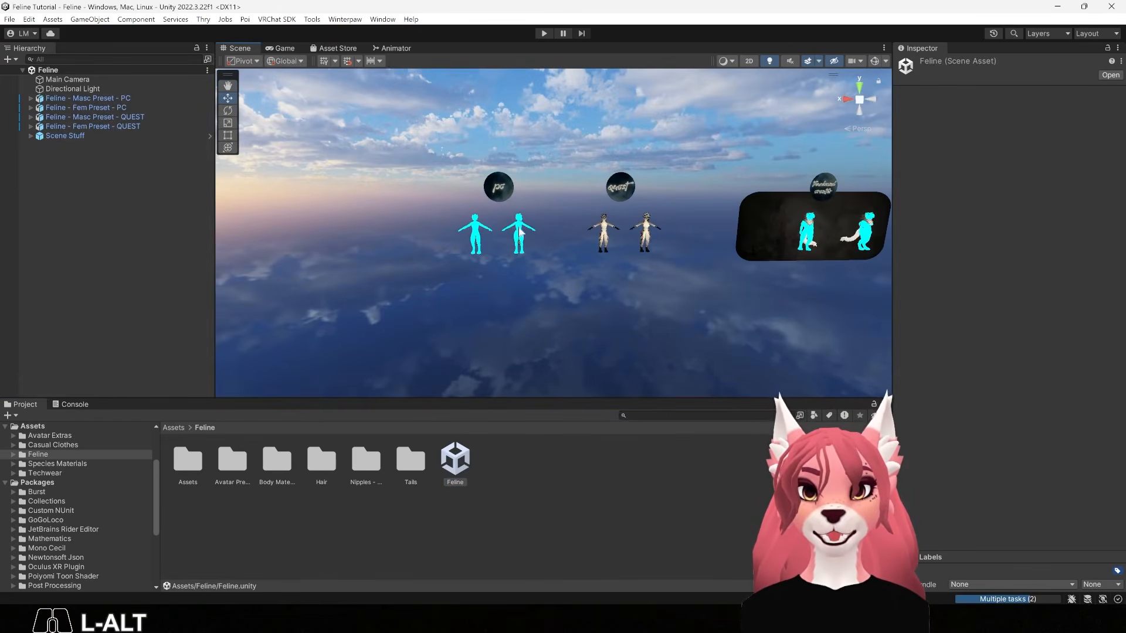
alt+middle_drag(429, 209, 492, 227)
alt+scroll(615, 246, up, 2)
alt+middle_drag(716, 262, 667, 255)
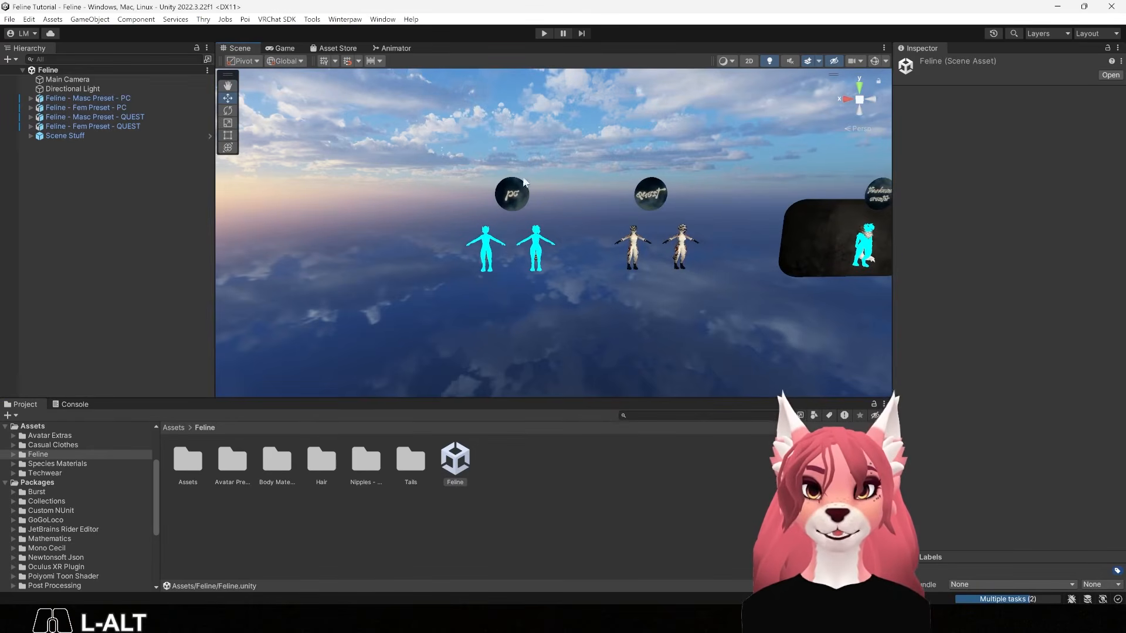
middle_drag(591, 218, 533, 206)
alt+middle_drag(687, 209, 525, 196)
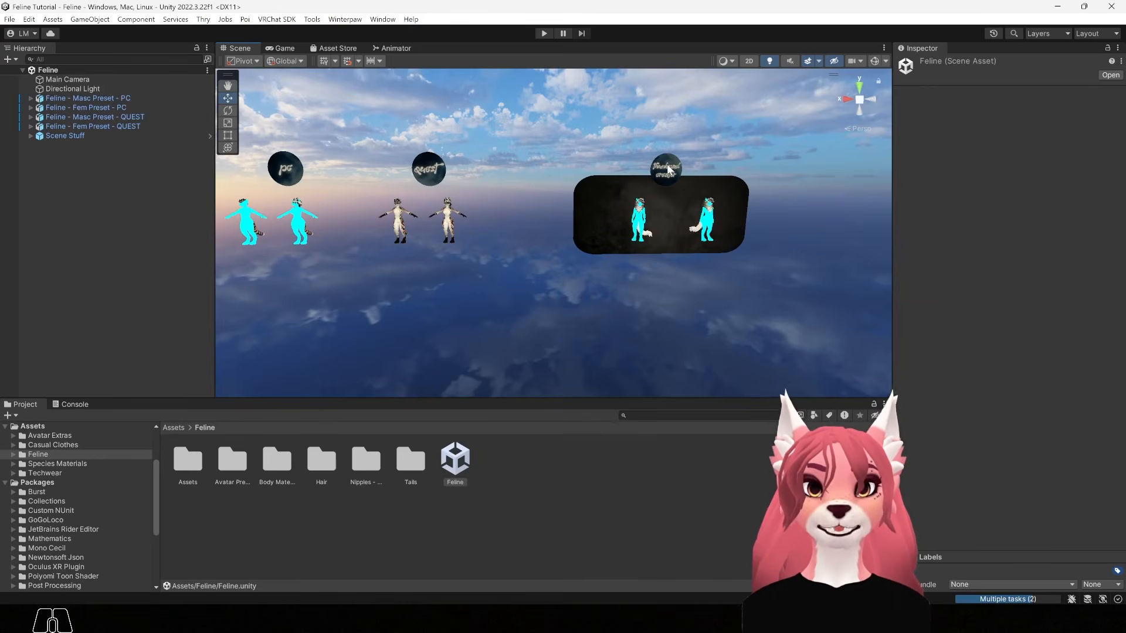
alt+middle_drag(381, 246, 555, 256)
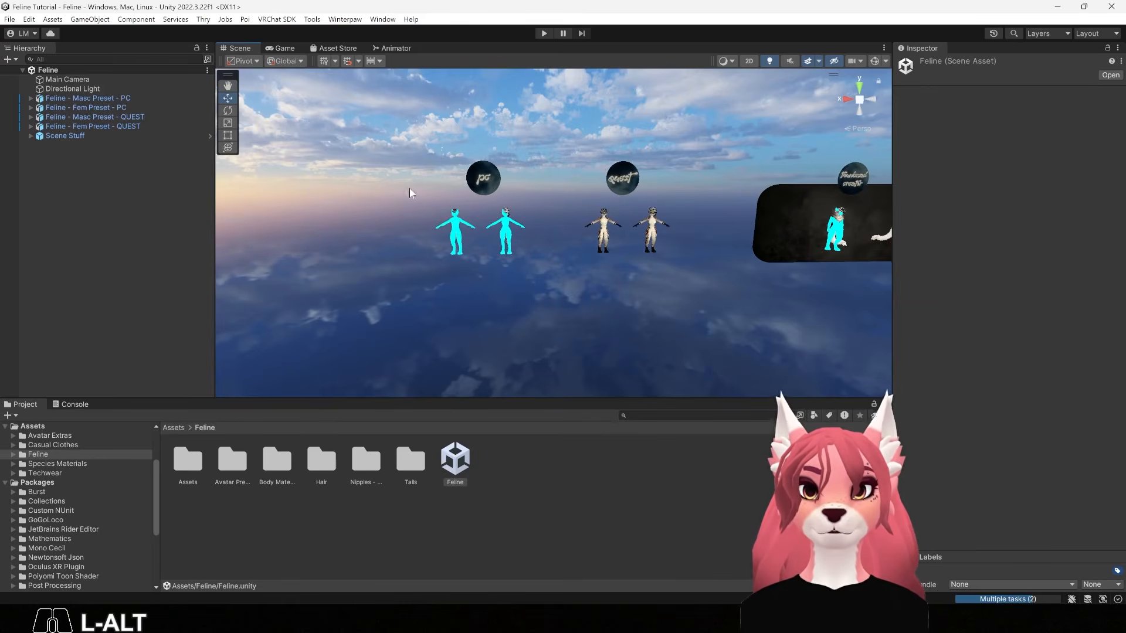
Zoom in and orbit so both PC avatars face the camera up close
alt+right_drag(384, 216, 759, 305)
alt+middle_drag(583, 256, 610, 276)
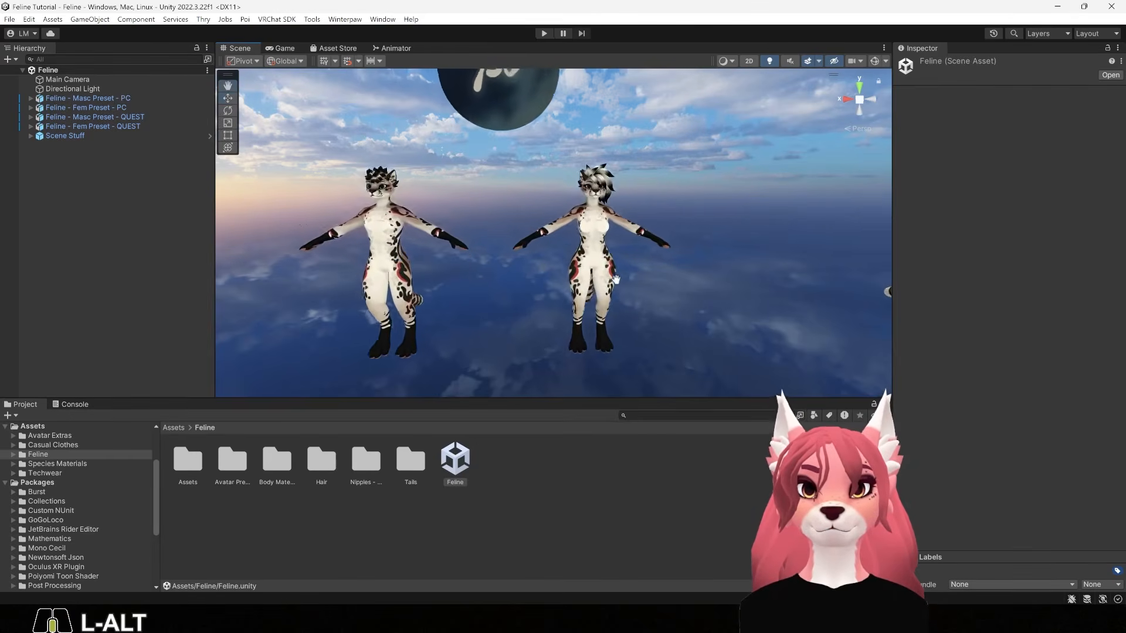
alt+drag(610, 277, 561, 361)
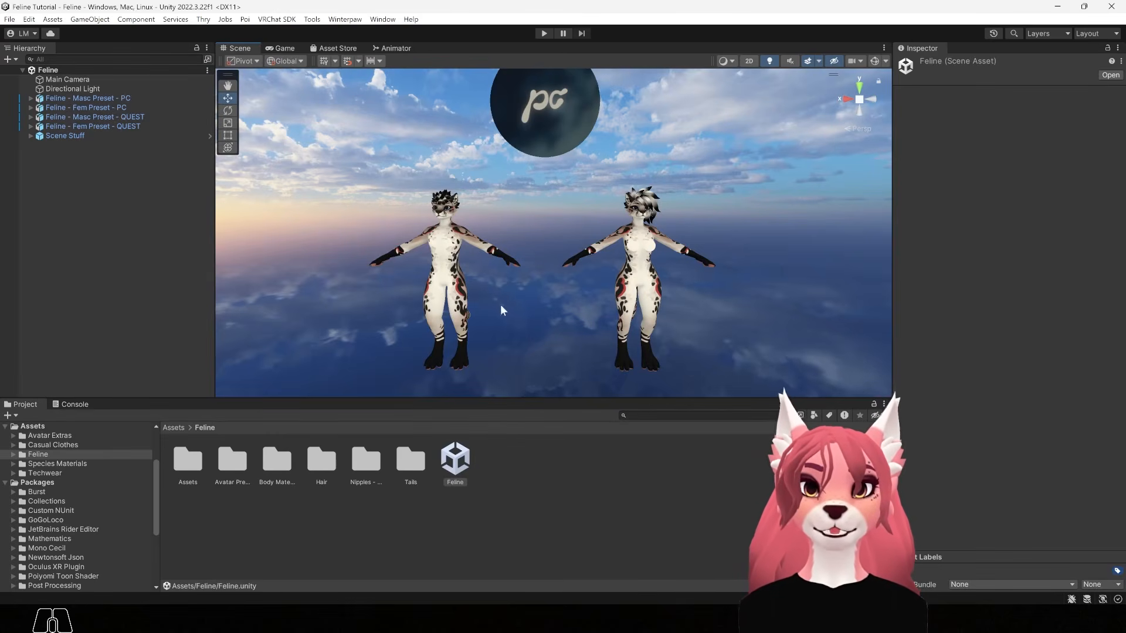
alt+right_drag(681, 240, 850, 357)
alt+middle_drag(739, 334, 650, 308)
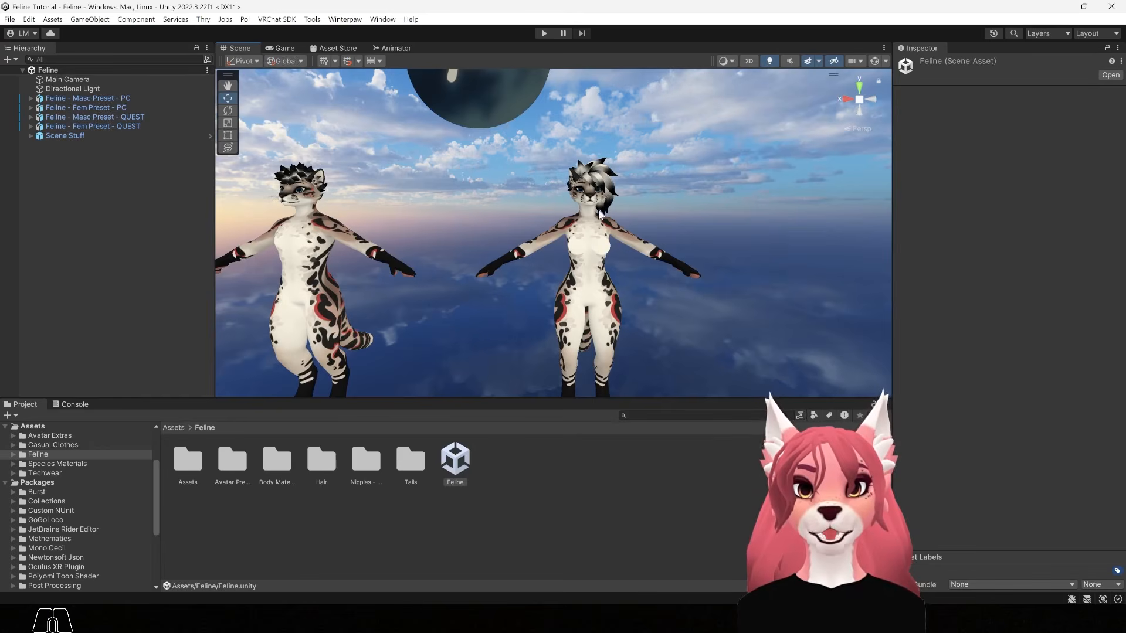
alt+drag(416, 311, 708, 295)
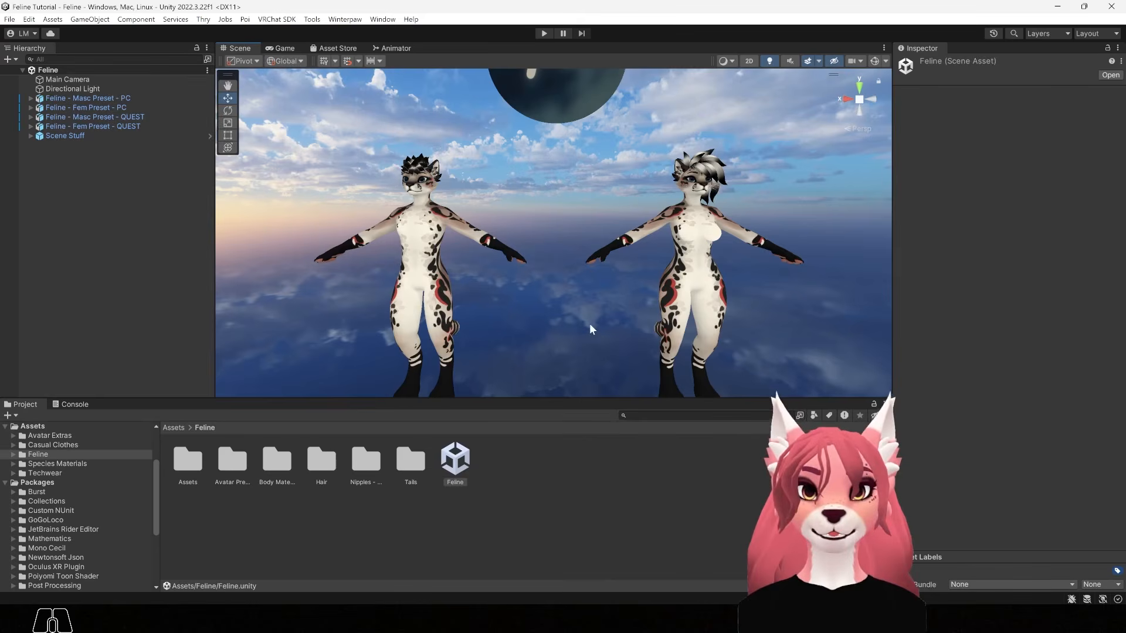
alt+drag(578, 327, 463, 320)
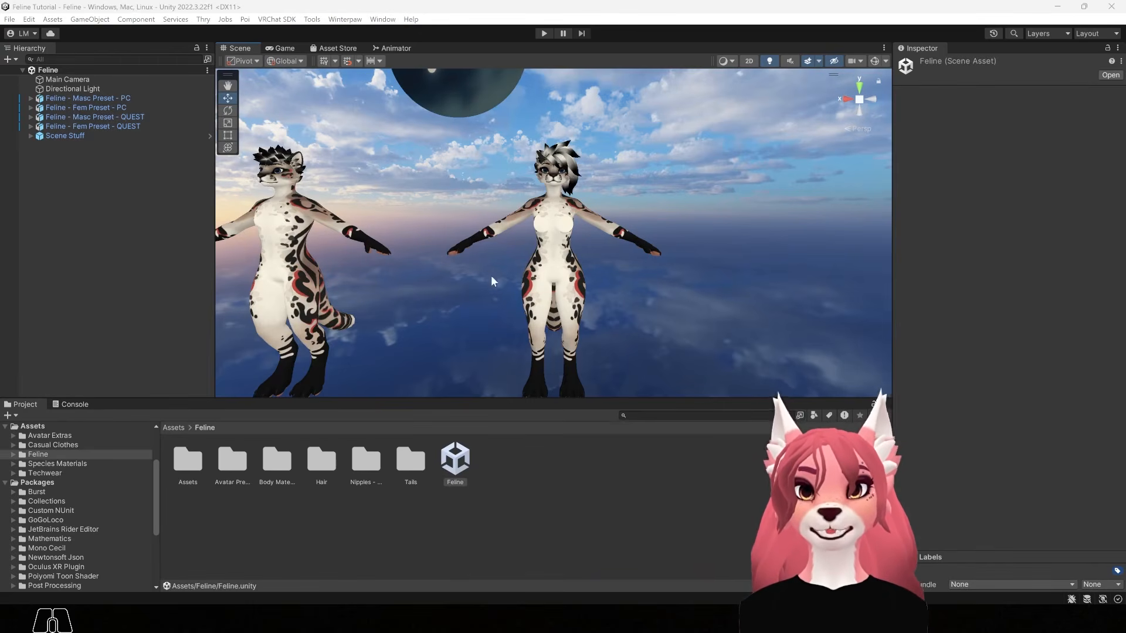
key(alt)
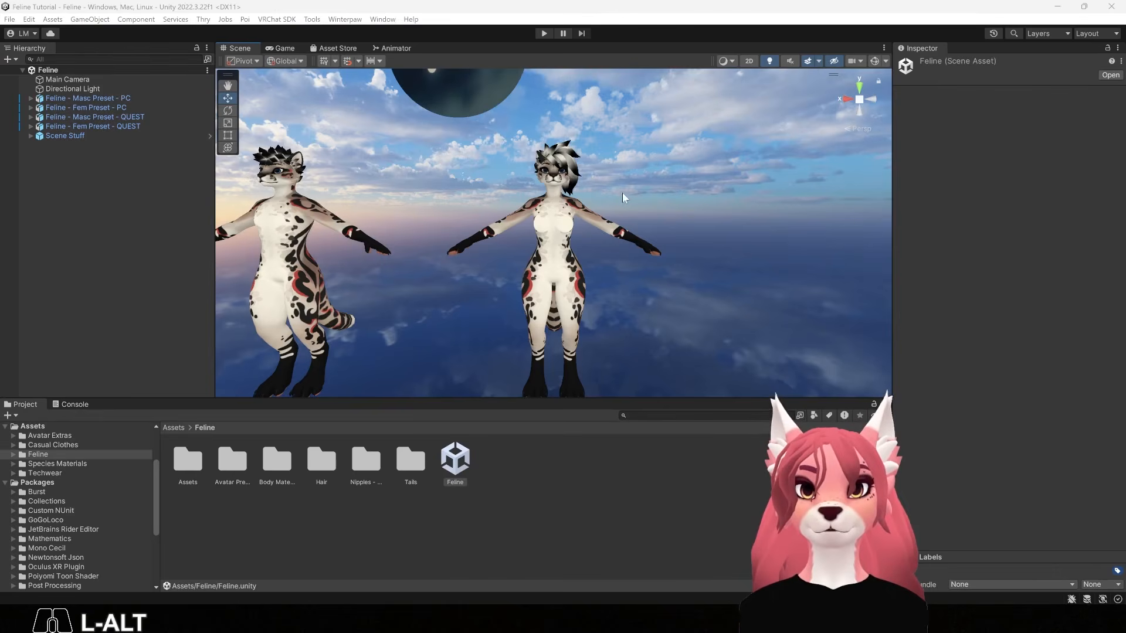
Inspect the Fem and Masc PC preset avatars in the Hierarchy, ending on Fem
click(75, 107)
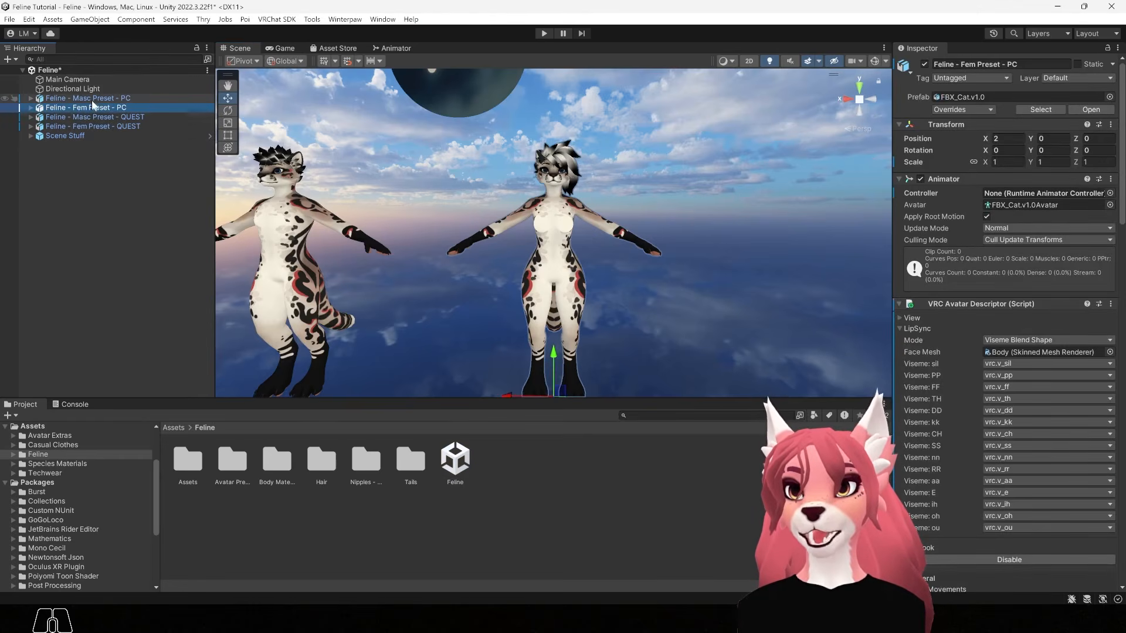
click(90, 99)
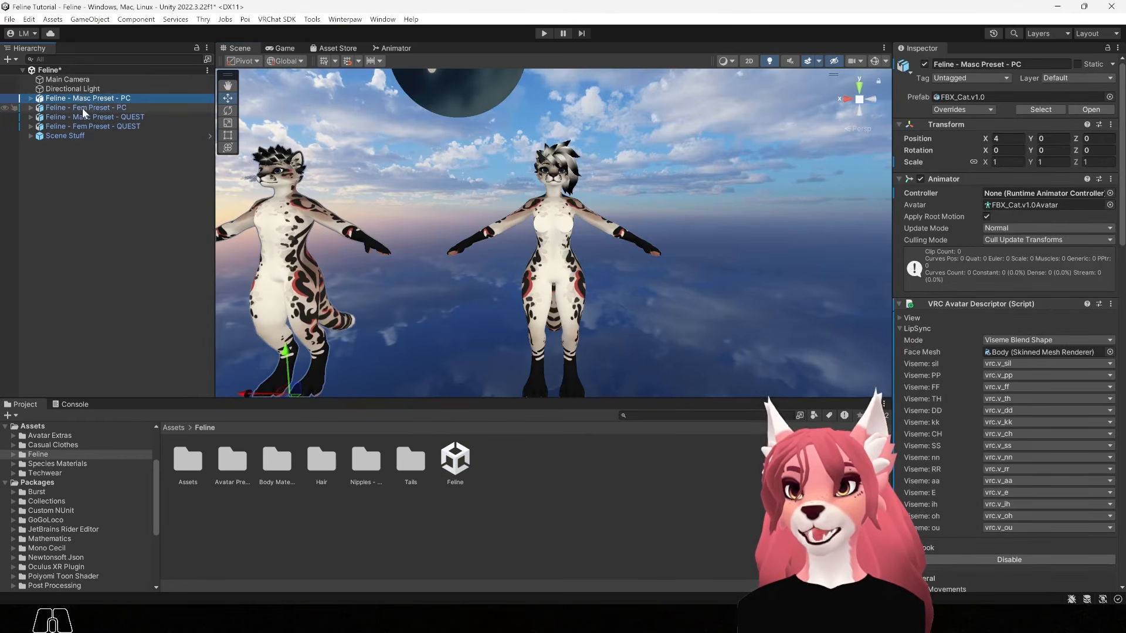
click(82, 108)
key(alt)
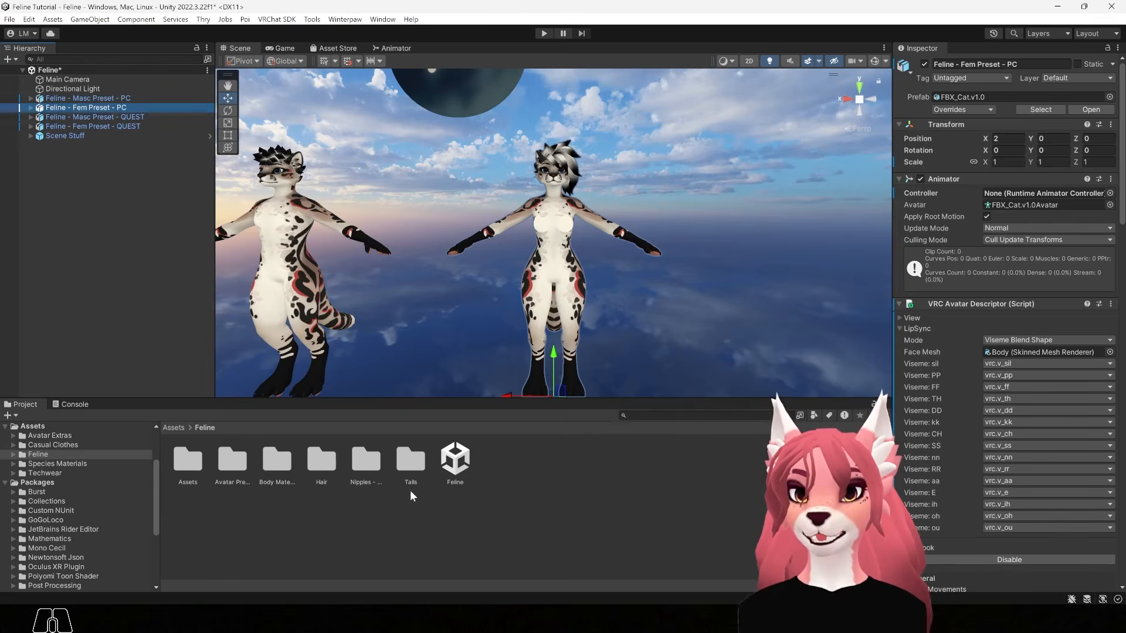
Open Tails > Lion Tail > PC and select the Fem avatar's existing tail
double_click(410, 462)
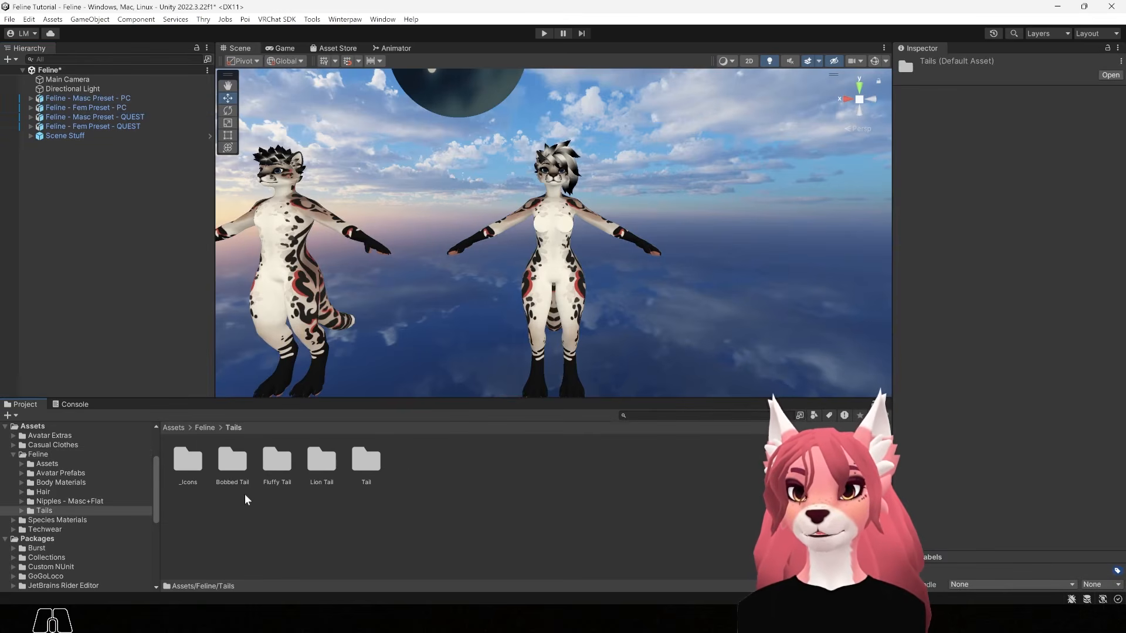
alt+drag(644, 323, 578, 210)
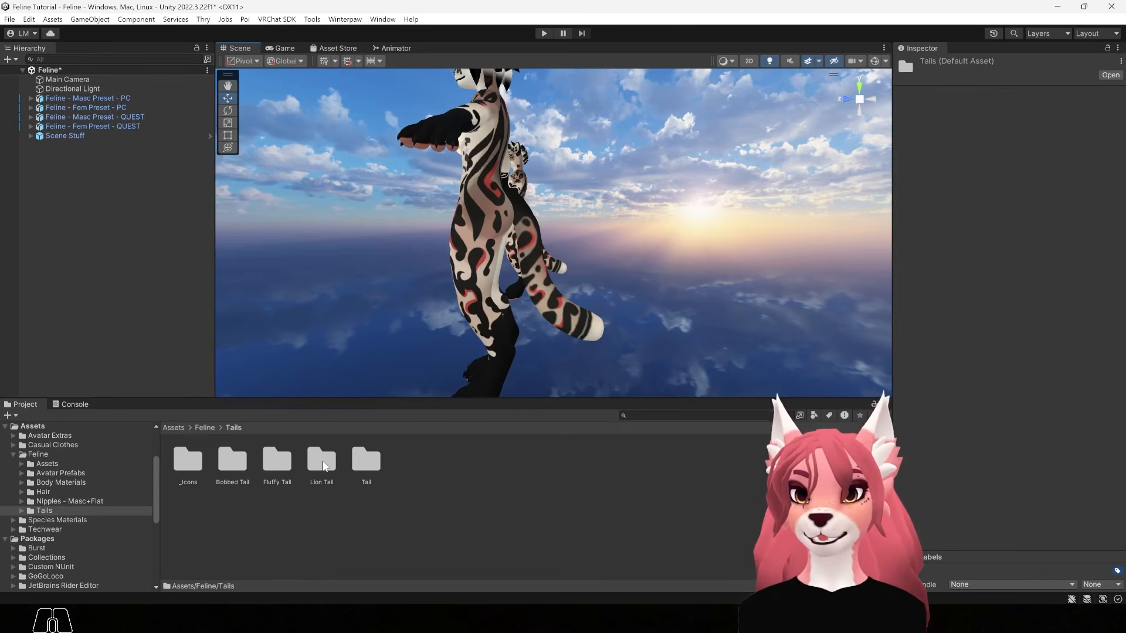
double_click(323, 463)
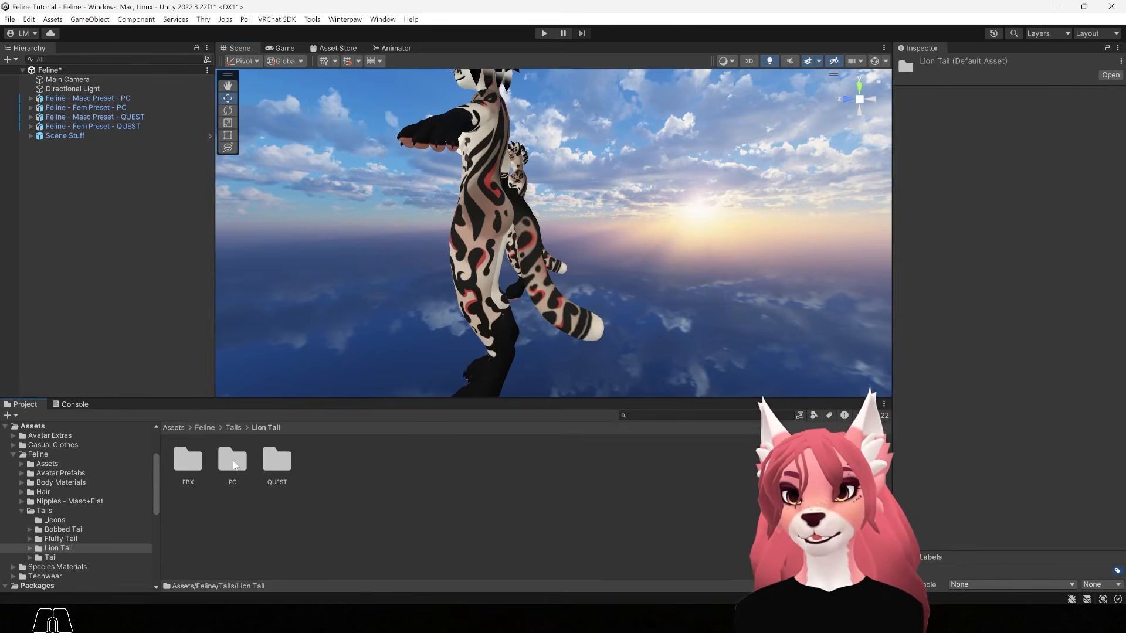
double_click(234, 464)
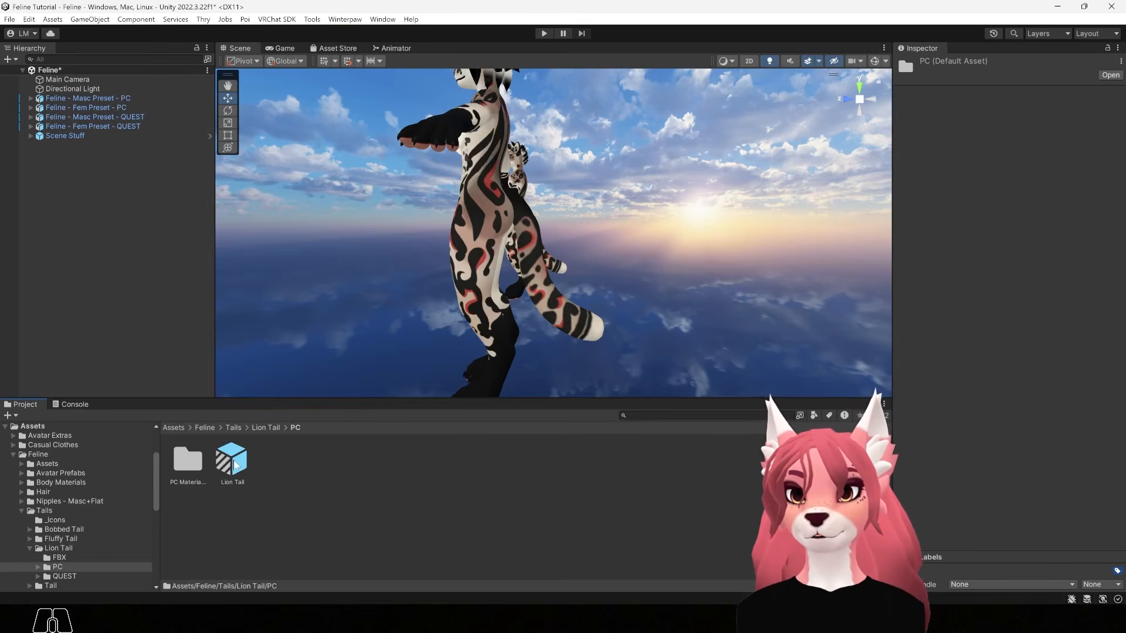
key(alt)
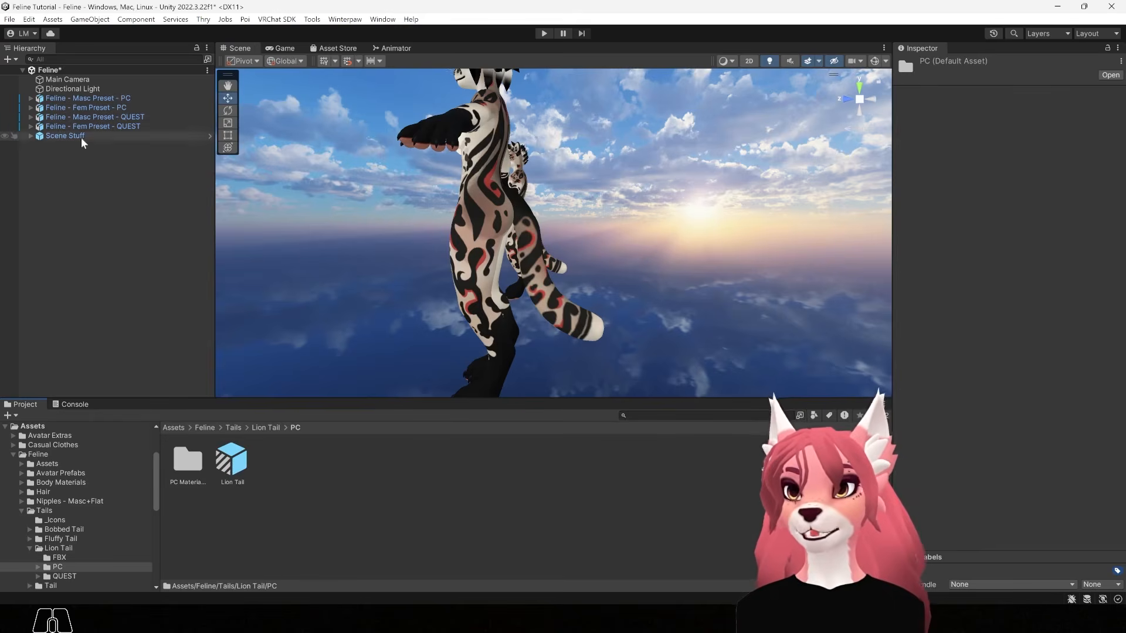
click(539, 289)
Delete the Fem PC avatar's Tail and parent the Lion Tail prefab under Feline - Fem Preset - PC
click(86, 203)
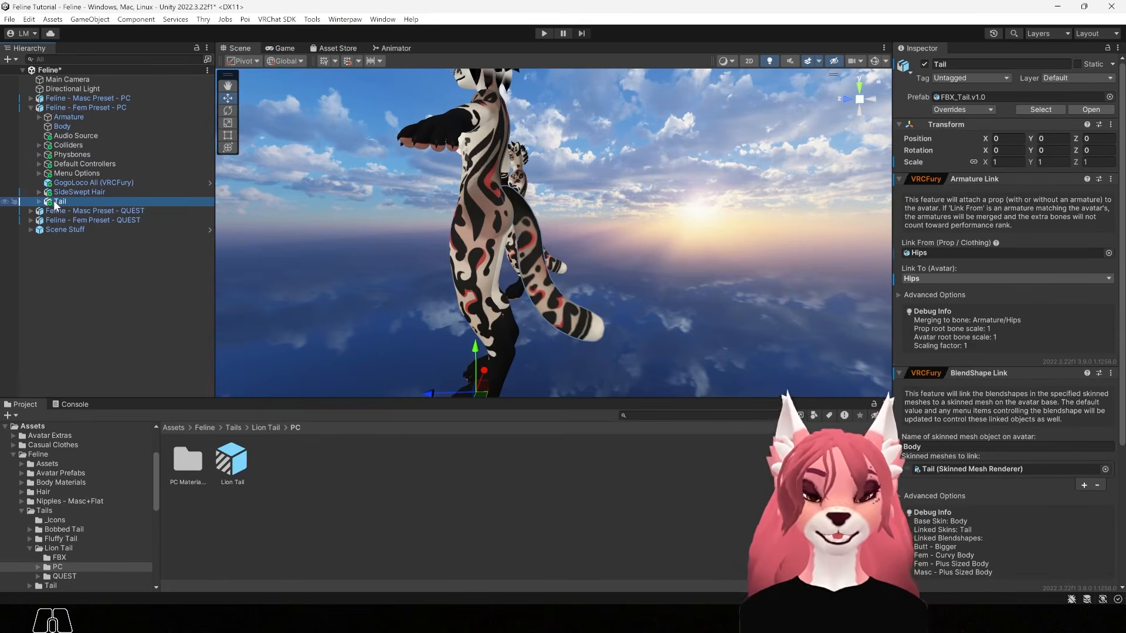
key(Delete)
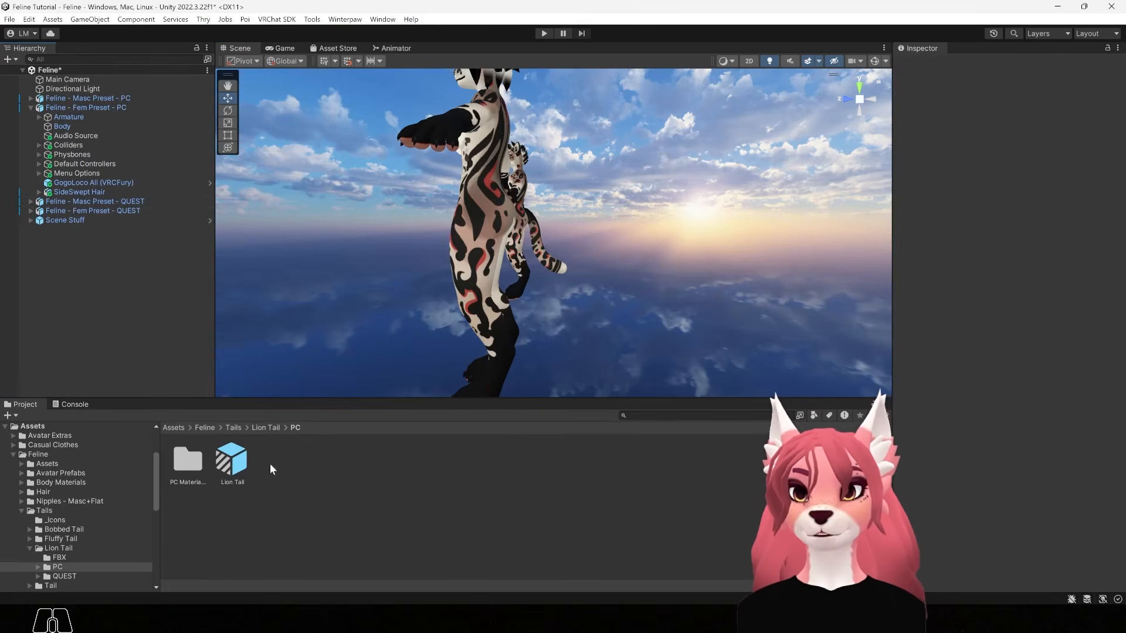
drag(231, 458, 104, 110)
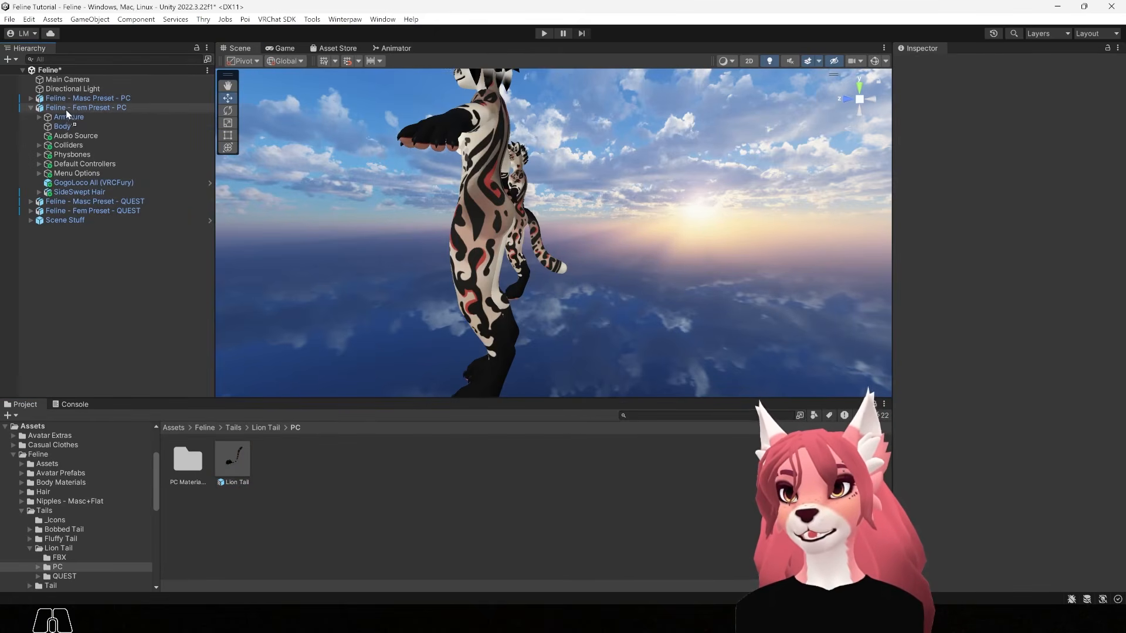
drag(70, 110, 90, 107)
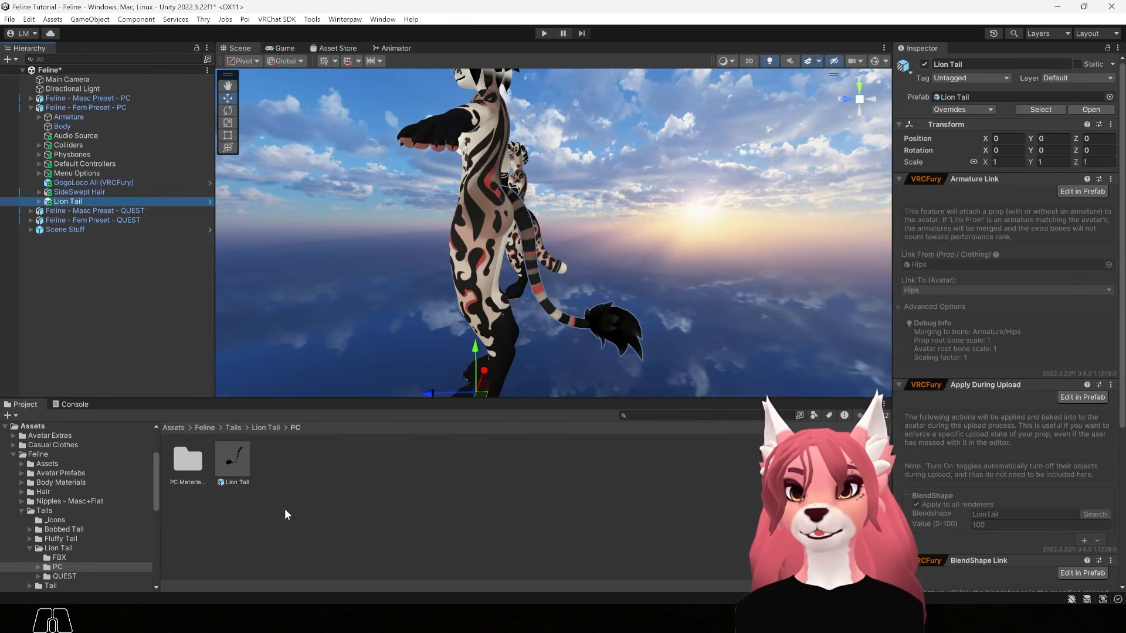
click(205, 428)
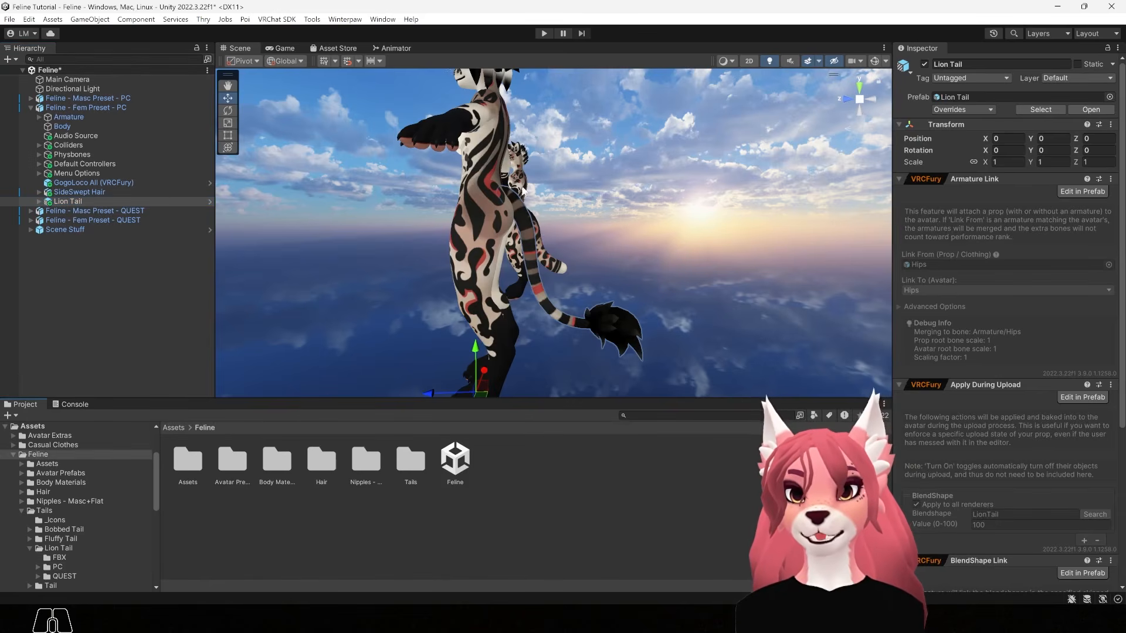
Open the Hair folder and frame the Fem avatar's head facing the camera
double_click(320, 467)
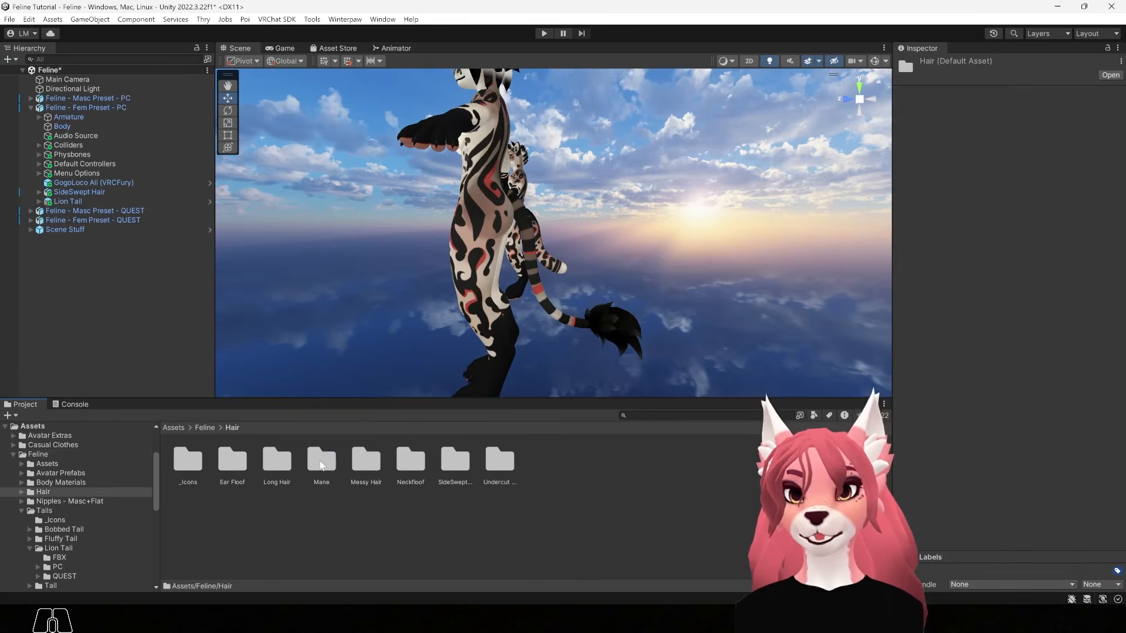
alt+drag(534, 263, 523, 279)
alt+middle_drag(522, 278, 519, 286)
alt+drag(519, 286, 737, 293)
alt+right_drag(557, 240, 633, 212)
alt+middle_drag(633, 212, 597, 269)
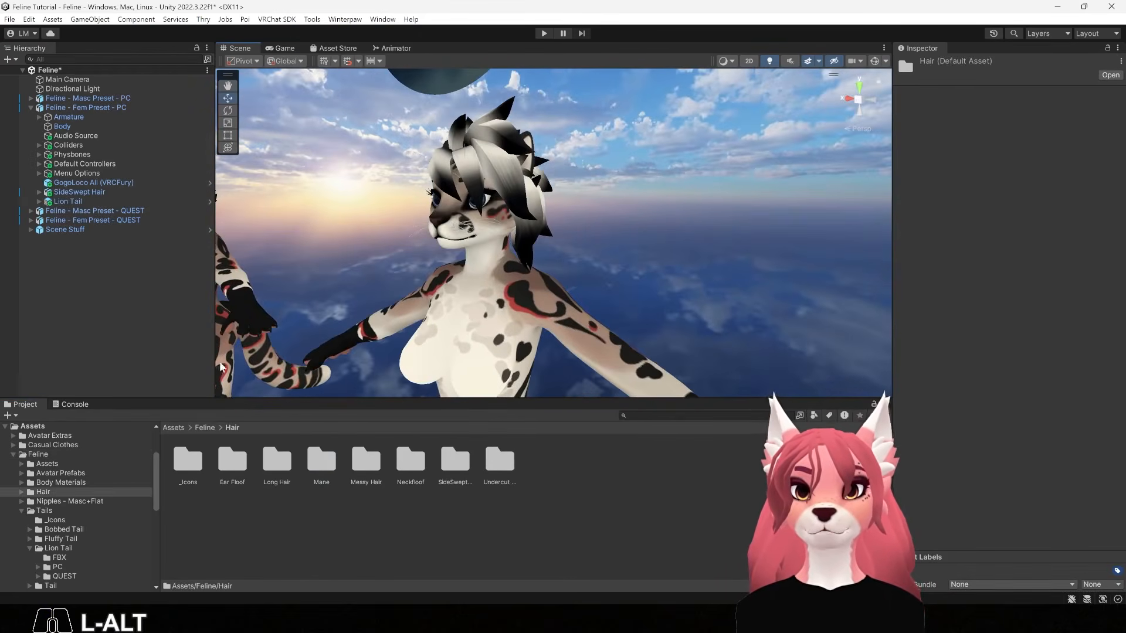
alt+right_drag(527, 209, 567, 269)
alt+drag(568, 272, 557, 315)
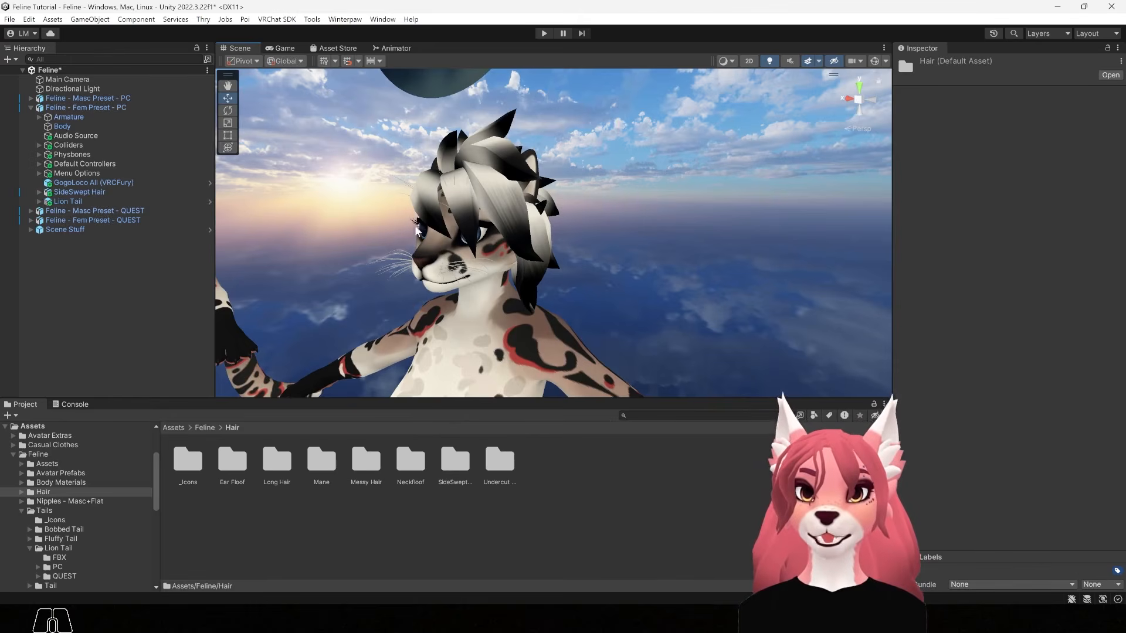
alt+drag(501, 333, 661, 309)
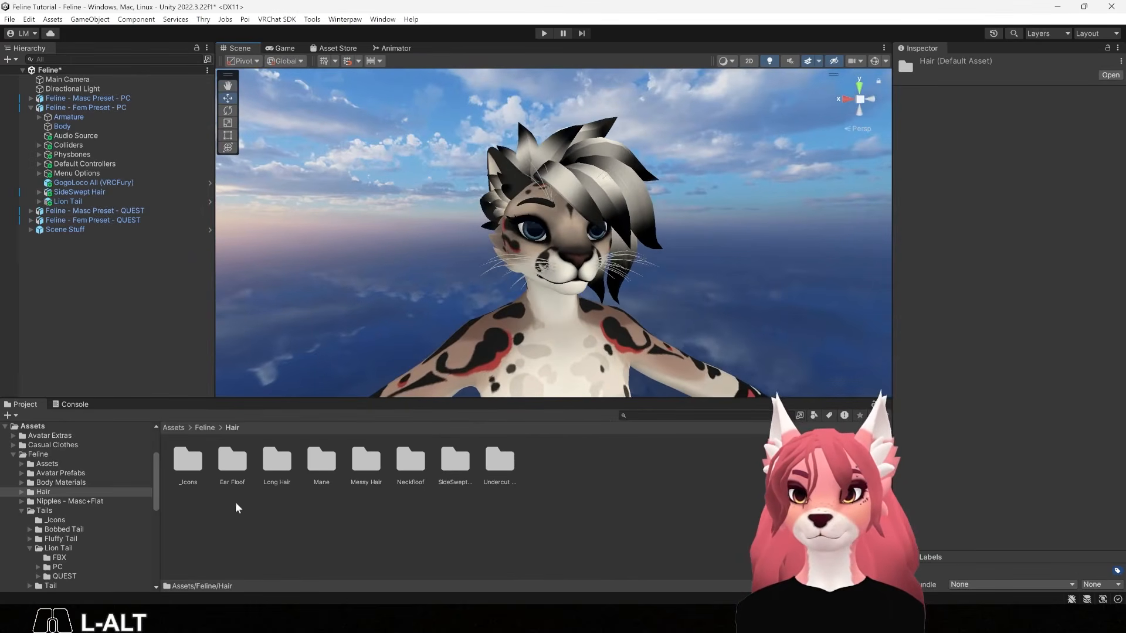
Delete SideSwept Hair and add the PC Long Hair prefab to Feline - Fem Preset - PC
double_click(279, 464)
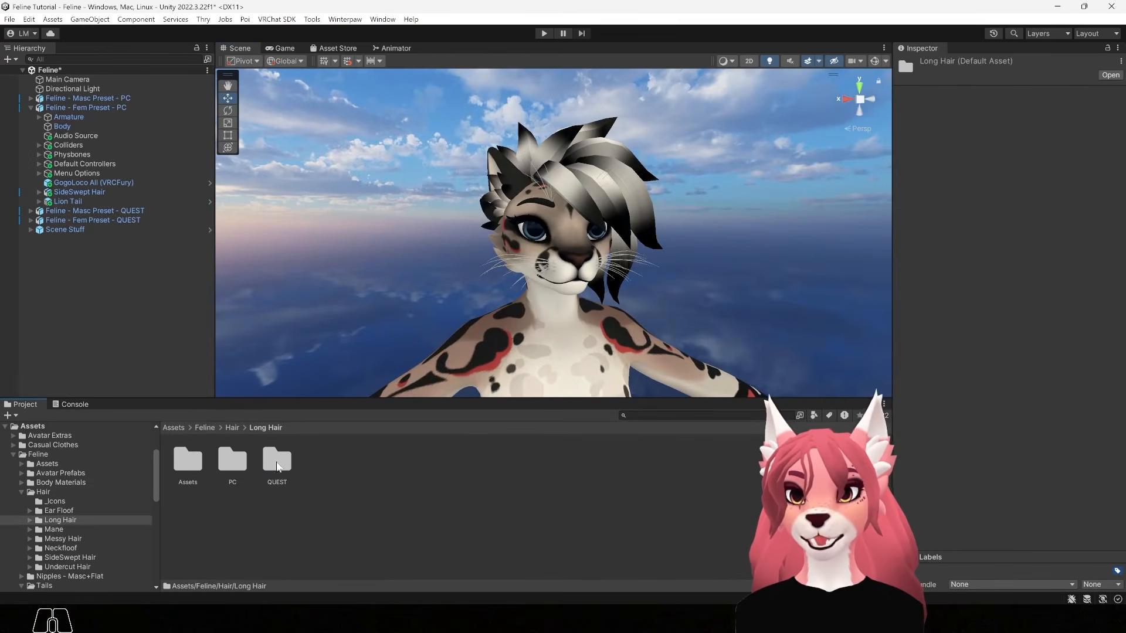
double_click(233, 463)
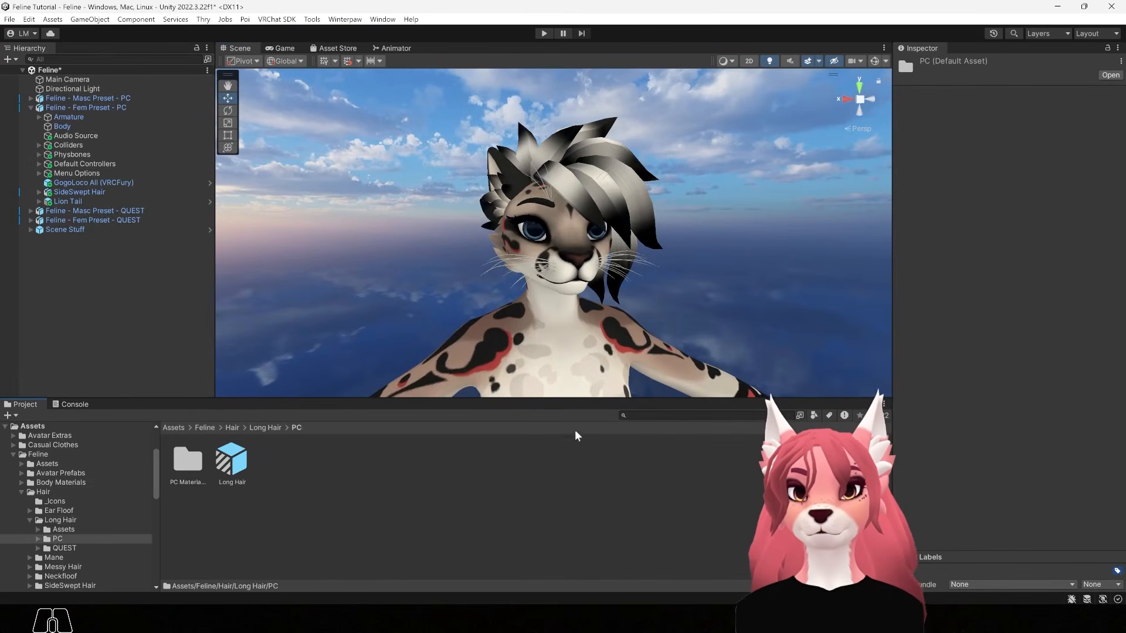
click(632, 186)
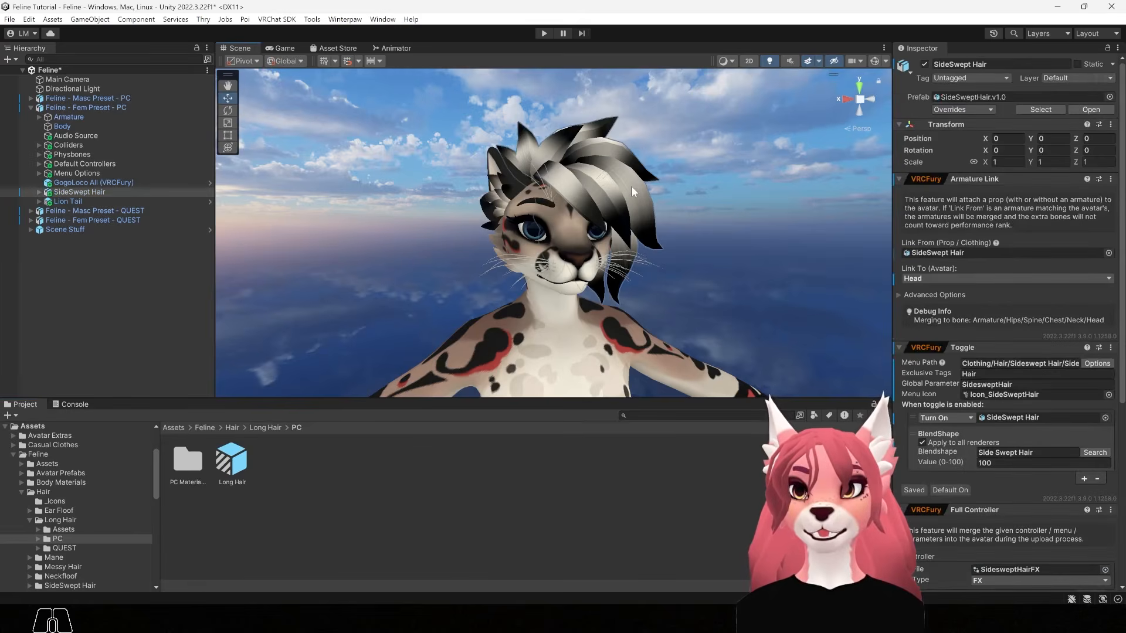
click(73, 190)
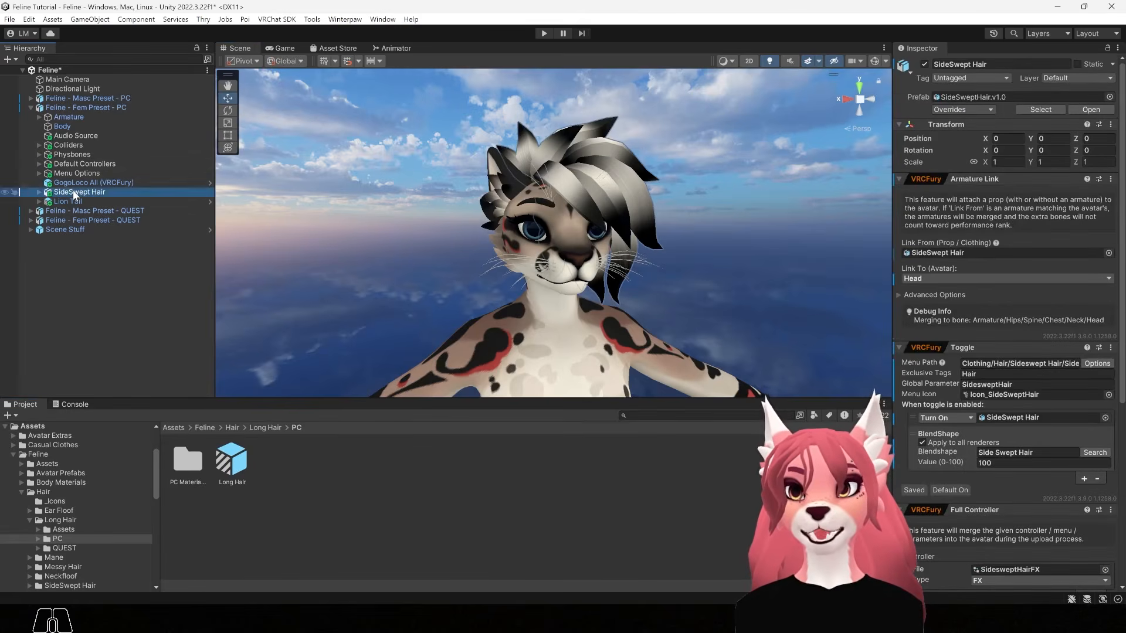
key(Delete)
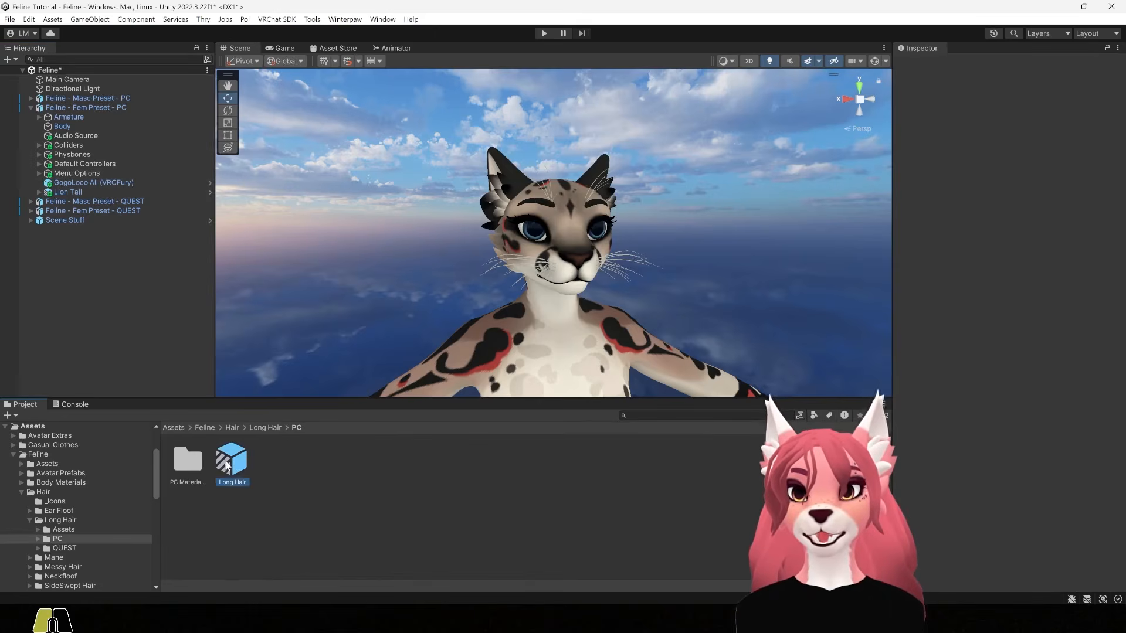
drag(226, 469, 111, 108)
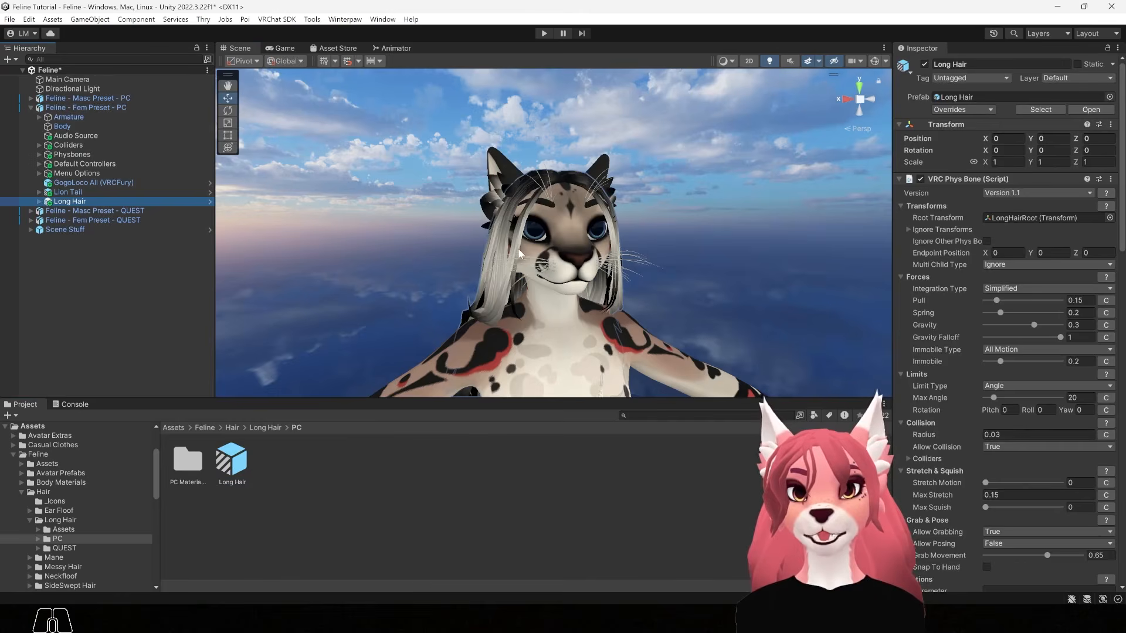
click(232, 427)
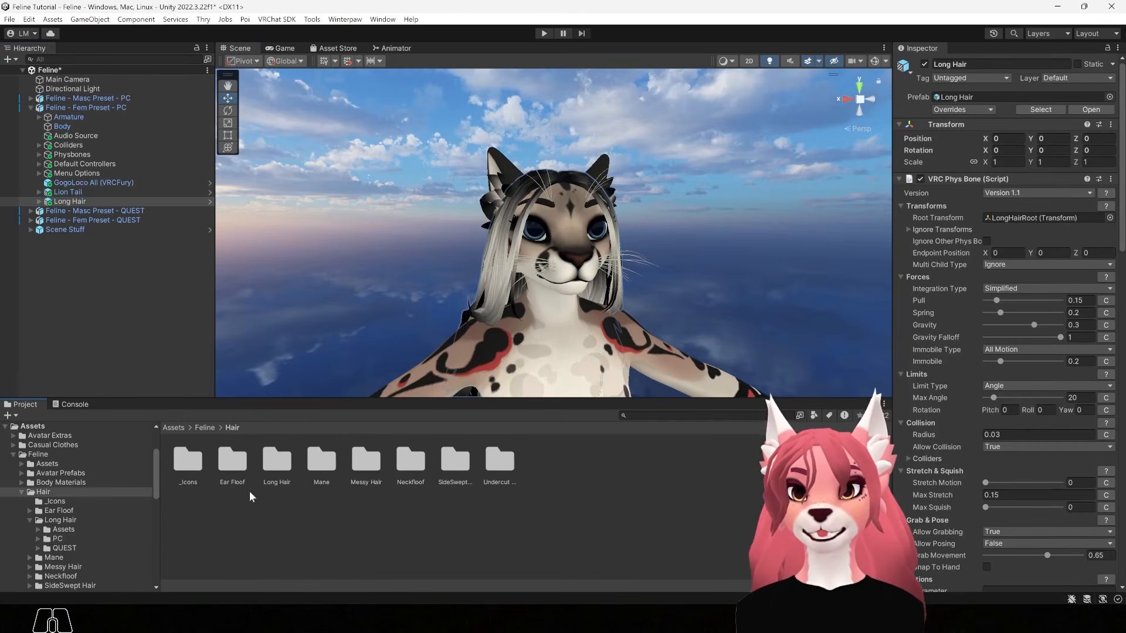
Add the EarFloofs prefab from the Ear Floof folder under Feline - Fem Preset - PC
double_click(234, 461)
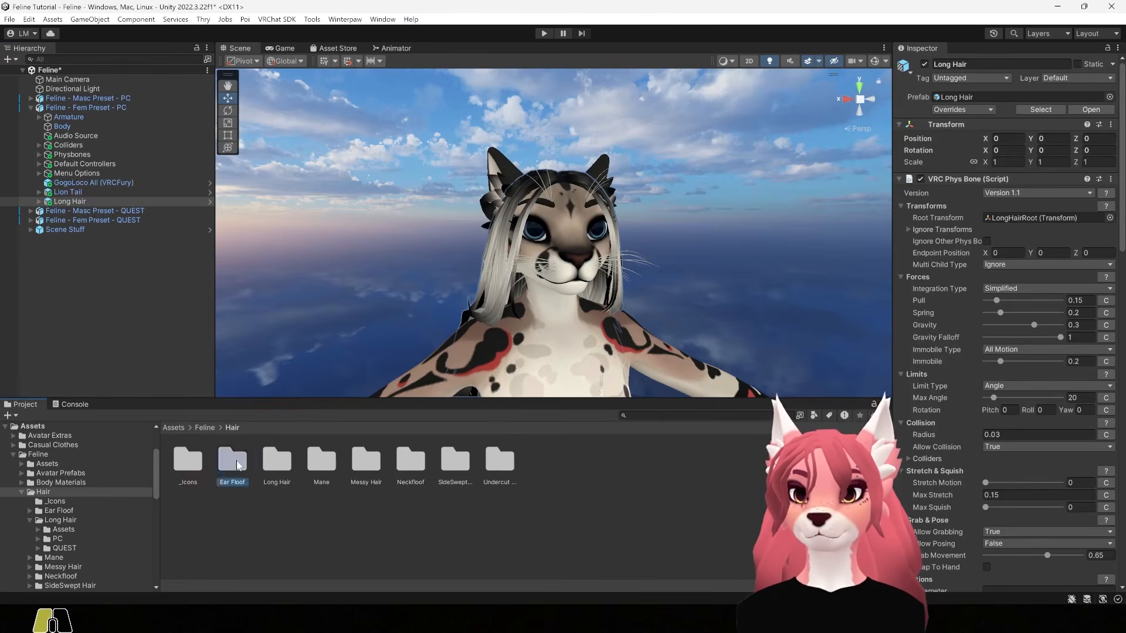
click(233, 462)
drag(231, 458, 77, 110)
drag(76, 110, 76, 111)
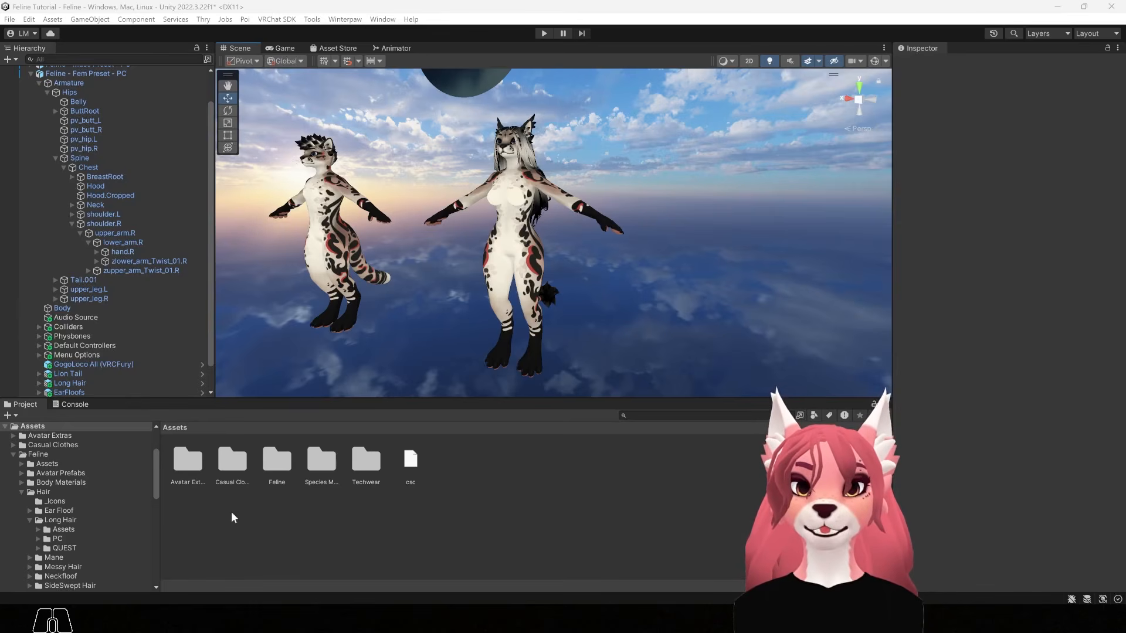
Add the Hat and Spiky Choker prefabs from Techwear > Accessories > PC to Feline - Fem Preset - PC
double_click(366, 461)
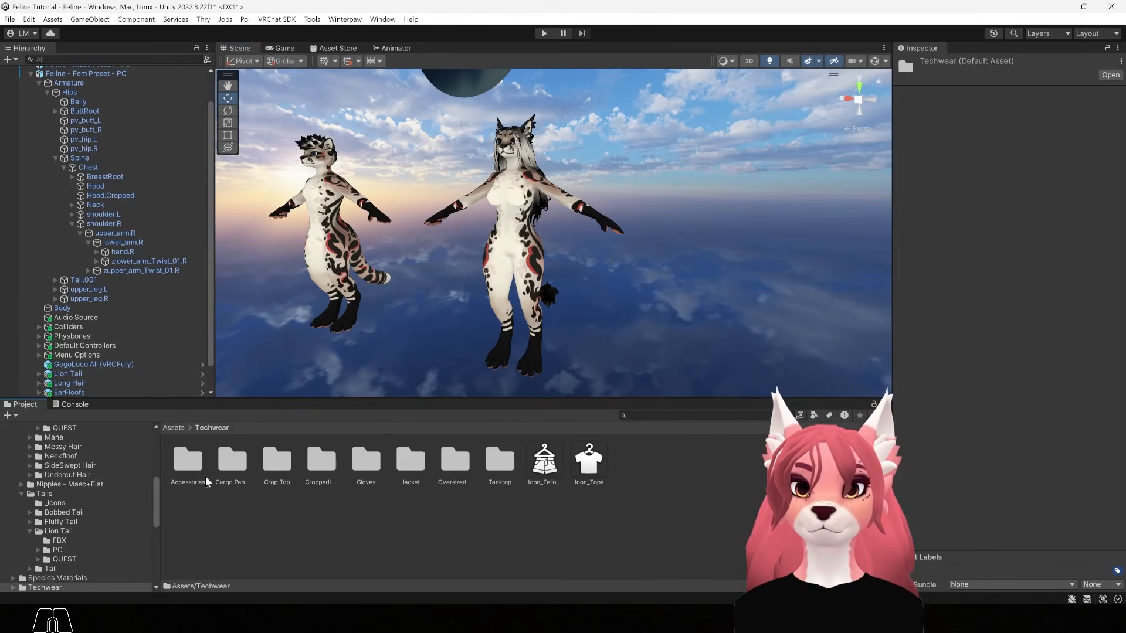
double_click(188, 461)
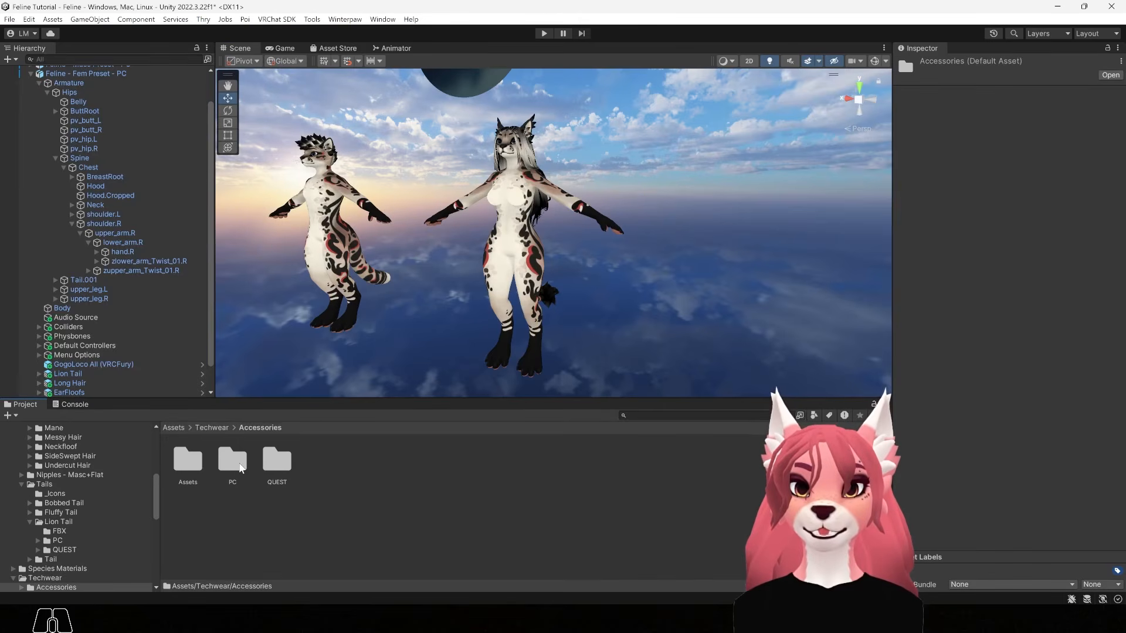
double_click(233, 461)
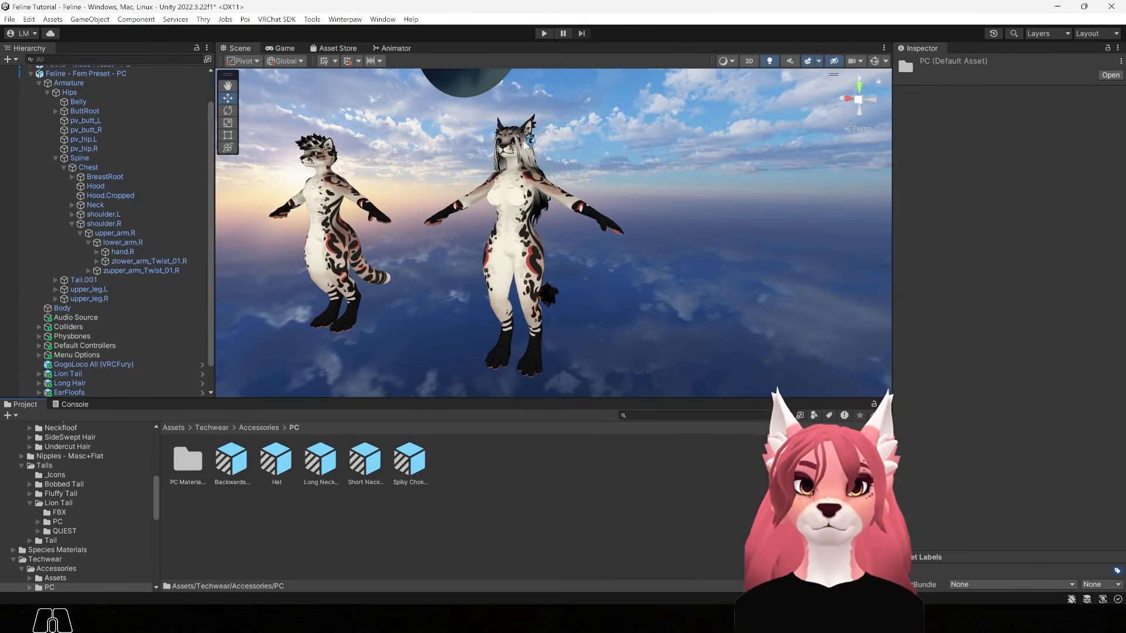
key(alt)
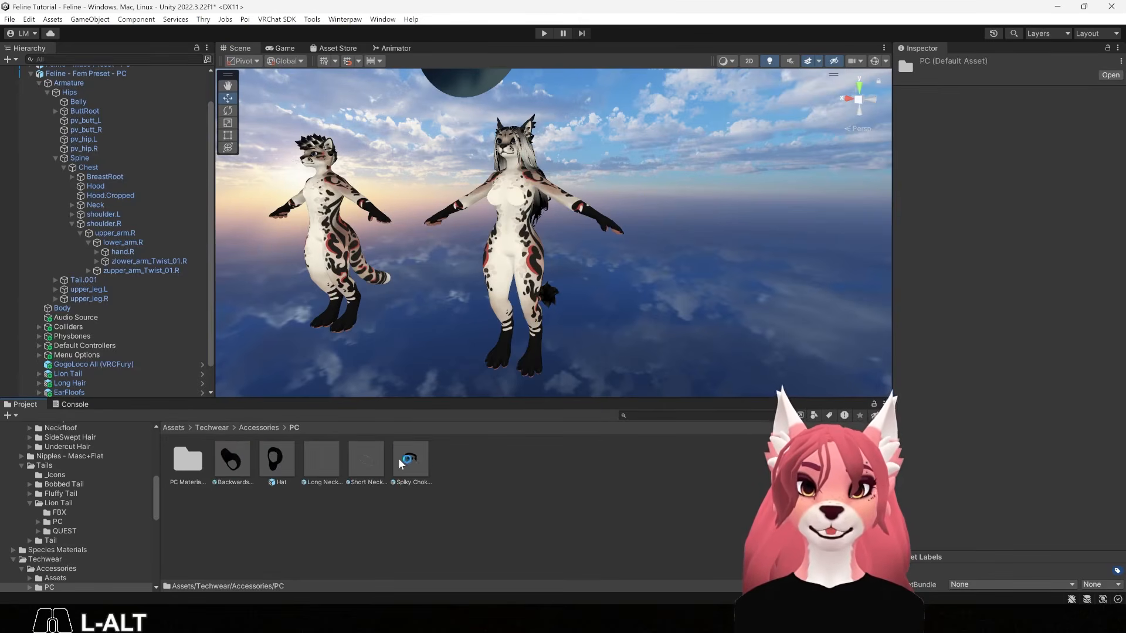
alt+drag(587, 235, 563, 267)
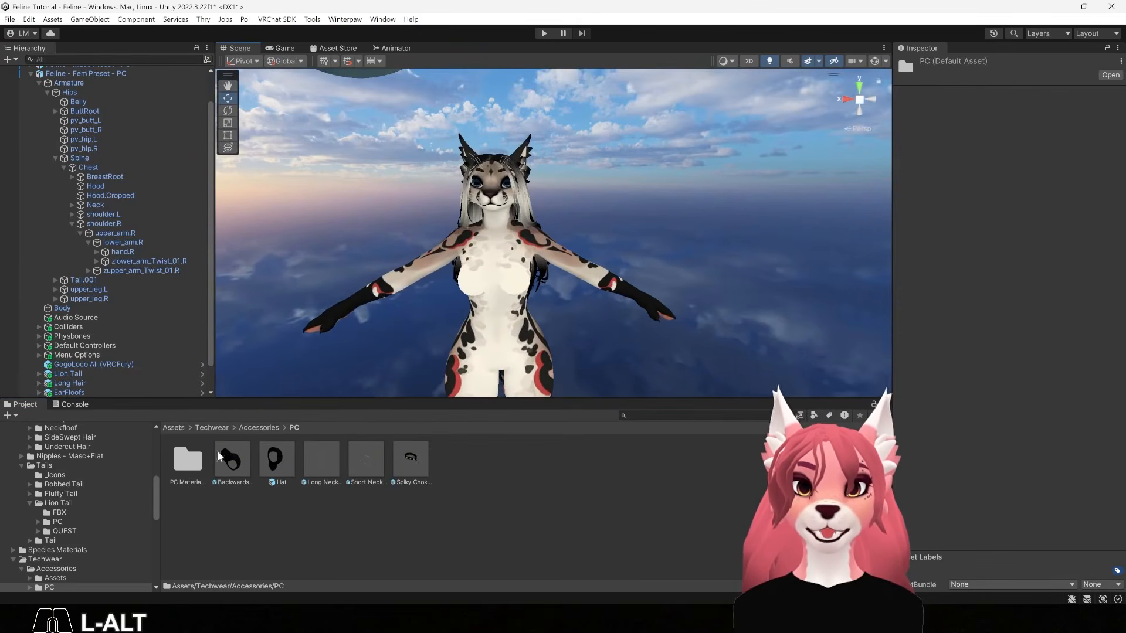
drag(276, 463, 116, 78)
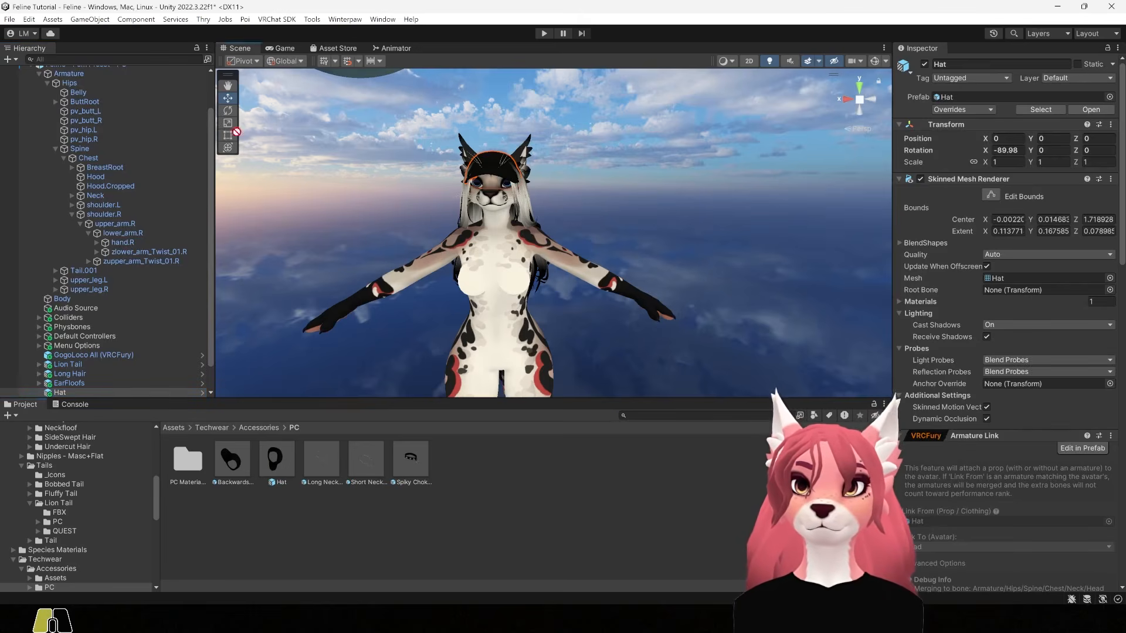
scroll(94, 94, up, 2)
drag(86, 107, 85, 107)
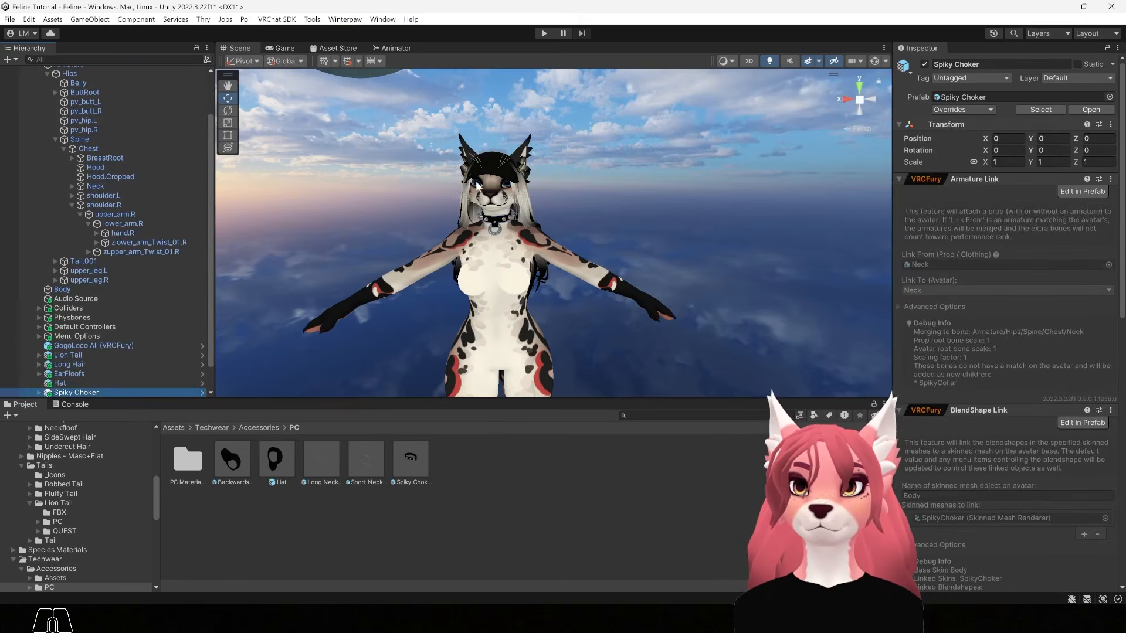
click(260, 428)
click(212, 427)
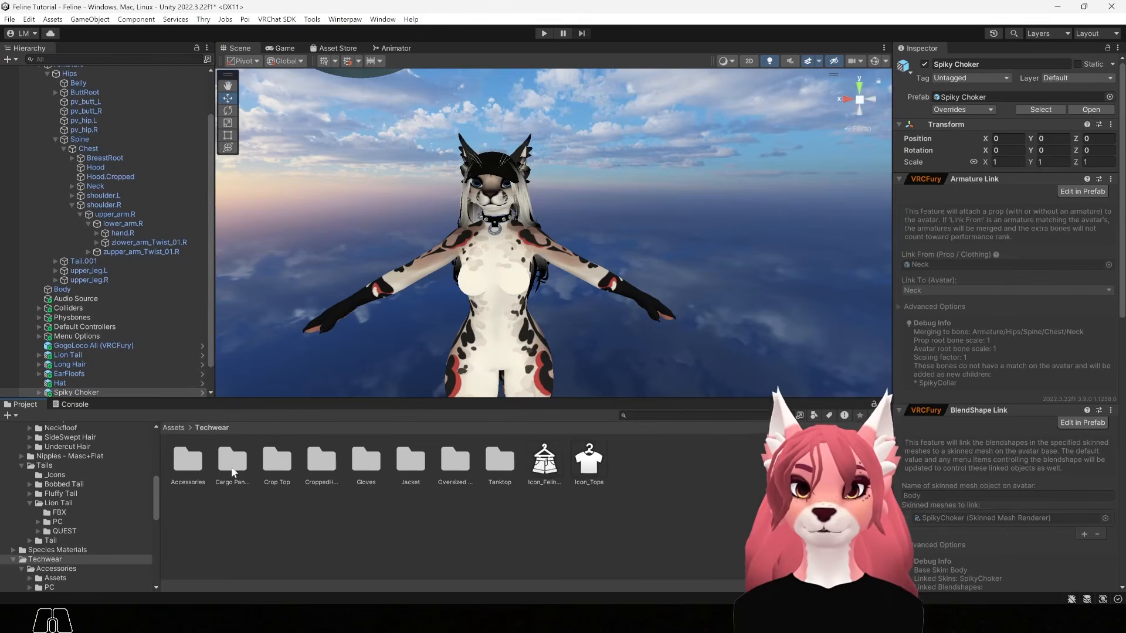
Add the Jacket Cybertech prefab from Techwear > Jacket > PC to Feline - Fem Preset - PC
double_click(409, 466)
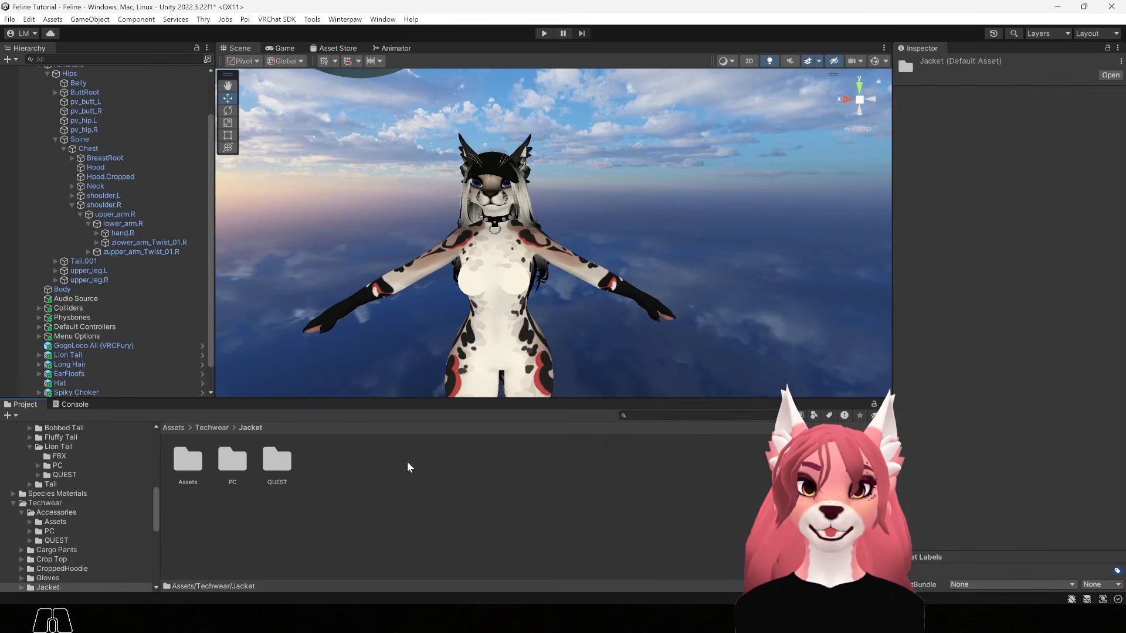
double_click(234, 467)
drag(233, 460, 99, 87)
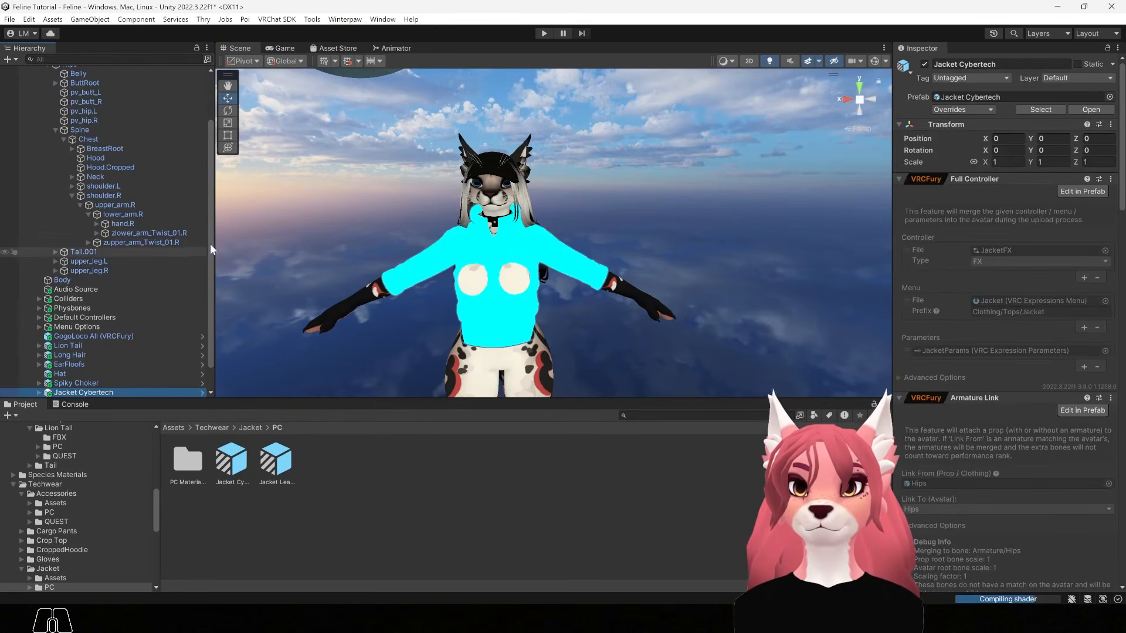
drag(209, 244, 204, 210)
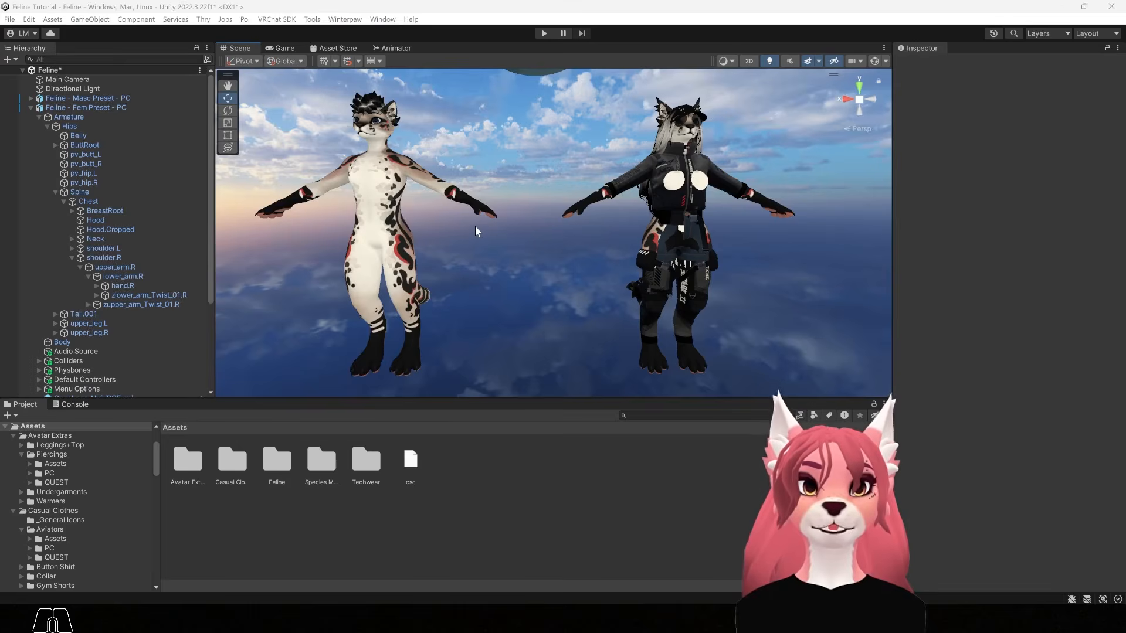
Place the Nipples - Masc+Flat PC prefab under Feline - Masc Preset - PC
double_click(278, 460)
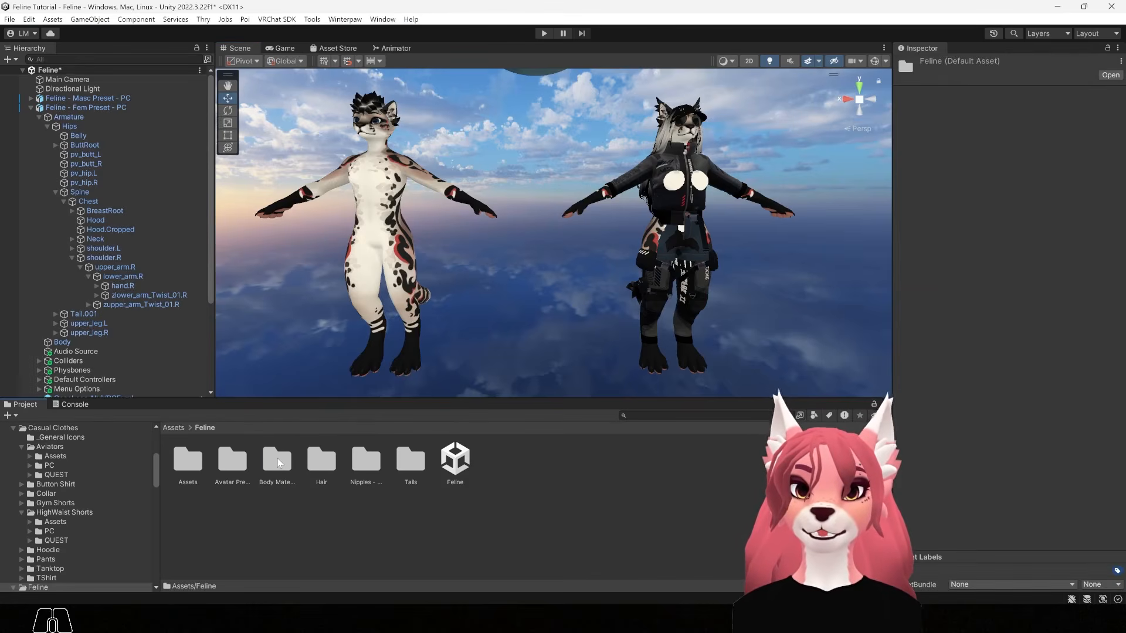
double_click(368, 464)
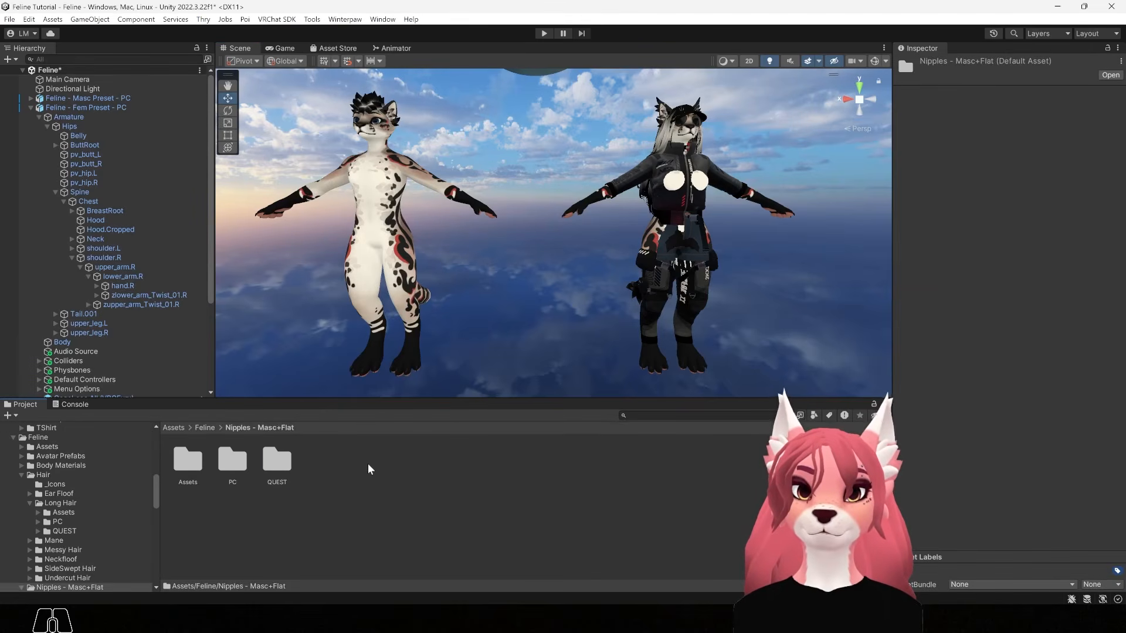
double_click(234, 462)
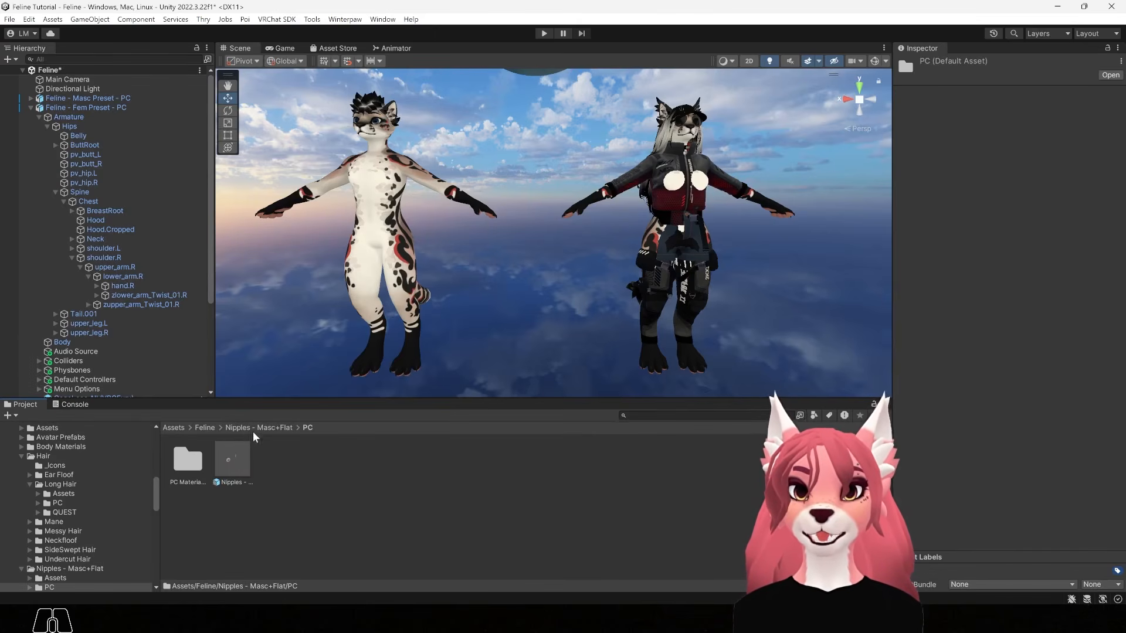
drag(232, 462, 102, 101)
middle_drag(392, 203, 459, 227)
alt+right_drag(459, 228, 674, 311)
Zoom and orbit the Scene view to check the masculine torso, then view both avatars
middle_drag(398, 205, 606, 280)
click(661, 163)
alt+drag(498, 263, 519, 265)
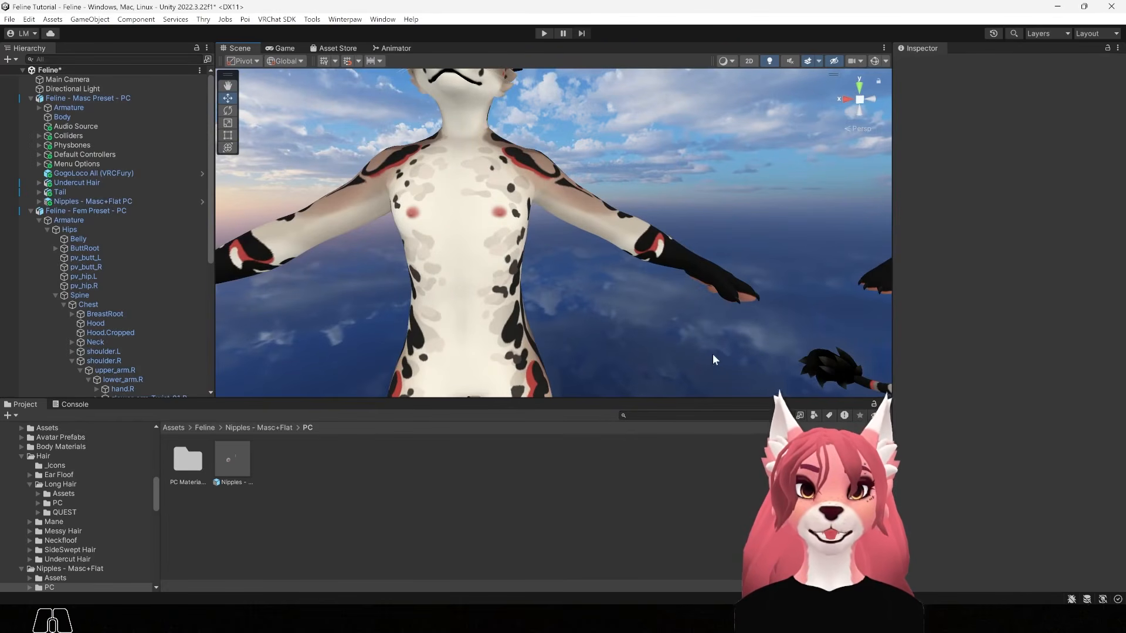
alt+right_drag(712, 353, 551, 226)
alt+drag(551, 227, 516, 246)
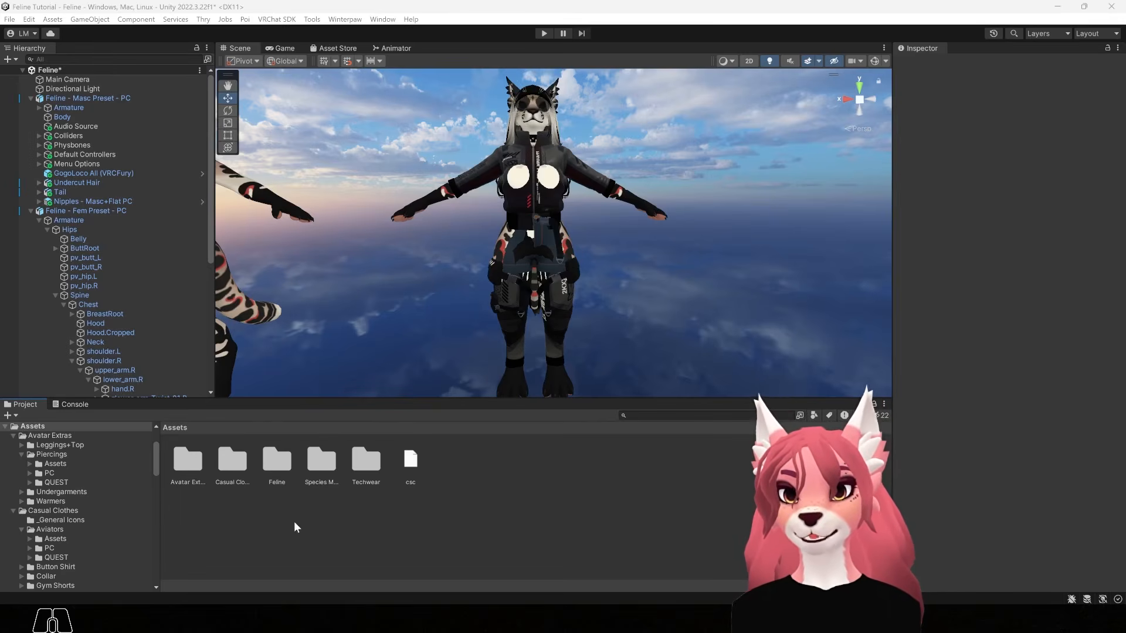
Open the Feline > Assets folder and frame both avatars in the Scene view
double_click(278, 468)
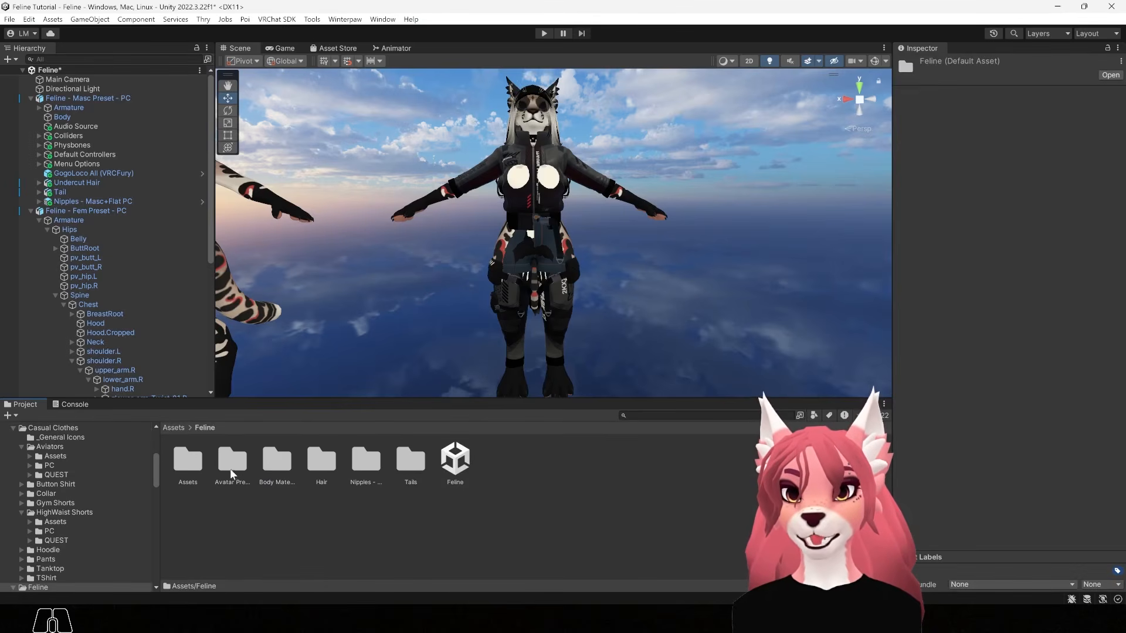
double_click(187, 461)
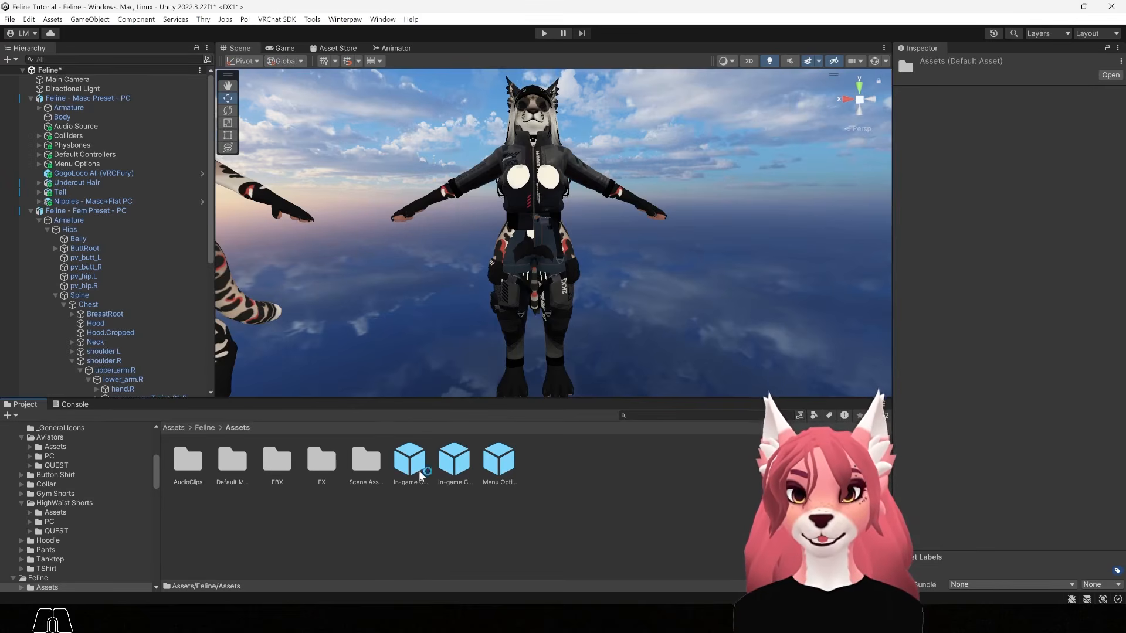
alt+right_drag(410, 328, 445, 297)
alt+middle_drag(445, 297, 492, 310)
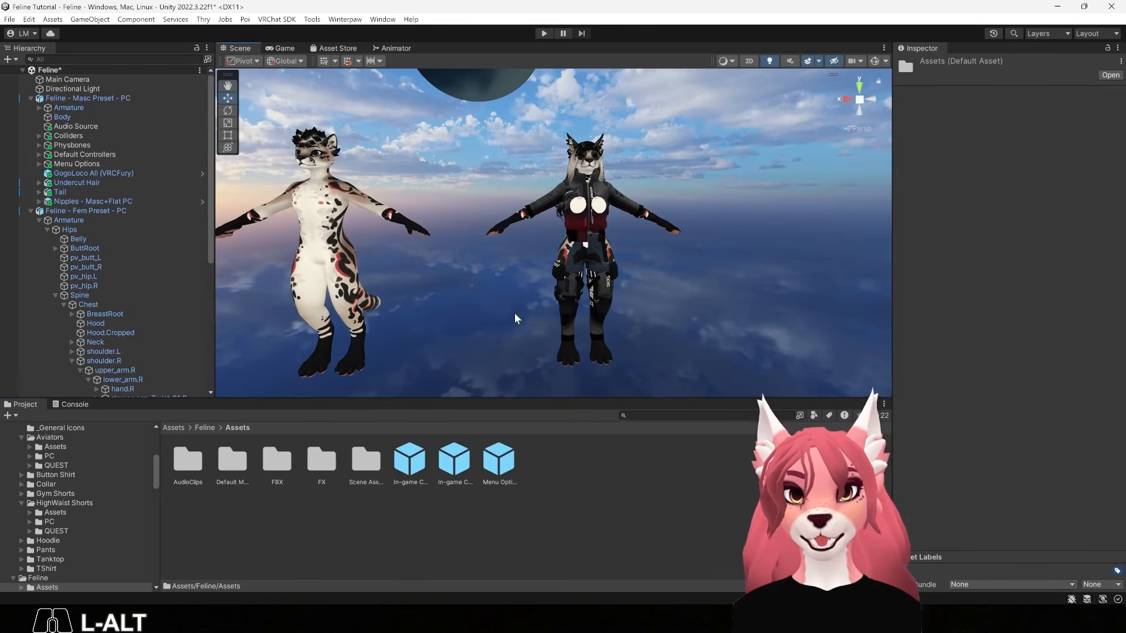
alt+drag(515, 319, 507, 328)
Compare the customization prefabs, then drop In-game Customization Fem onto the Fem avatar
click(411, 463)
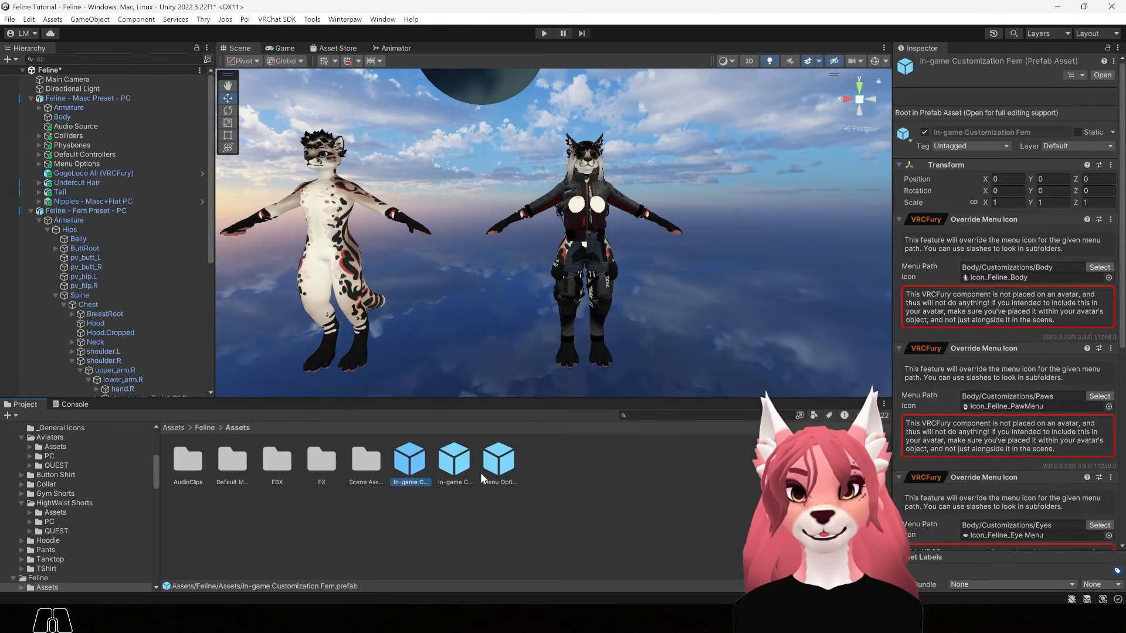
click(455, 465)
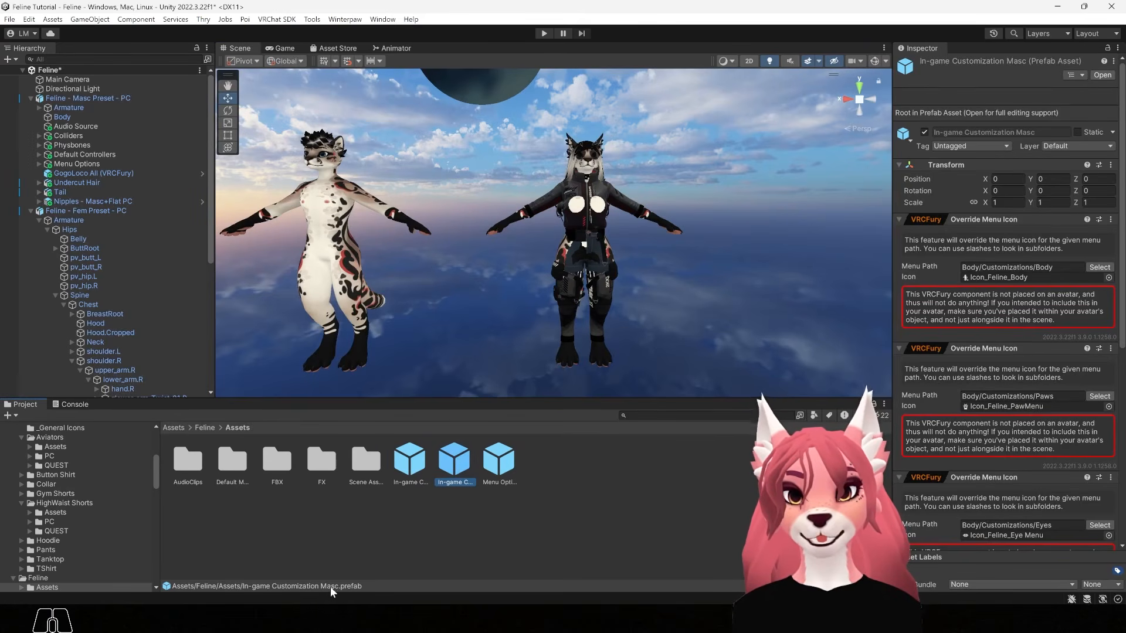
click(418, 458)
alt+drag(668, 241, 428, 367)
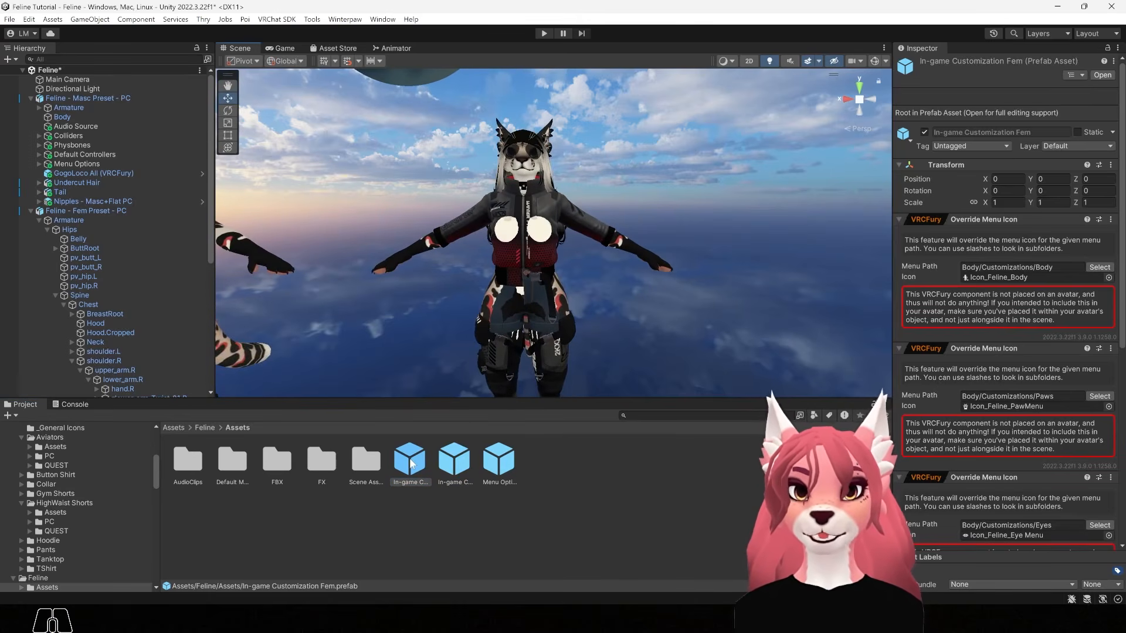
drag(409, 461, 107, 214)
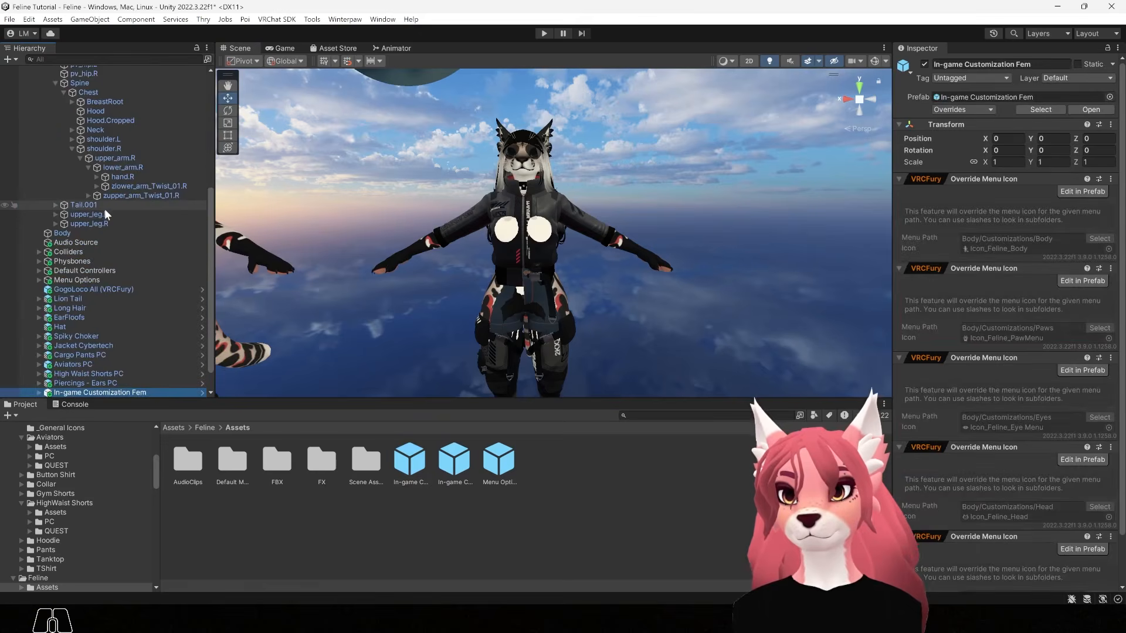
click(555, 560)
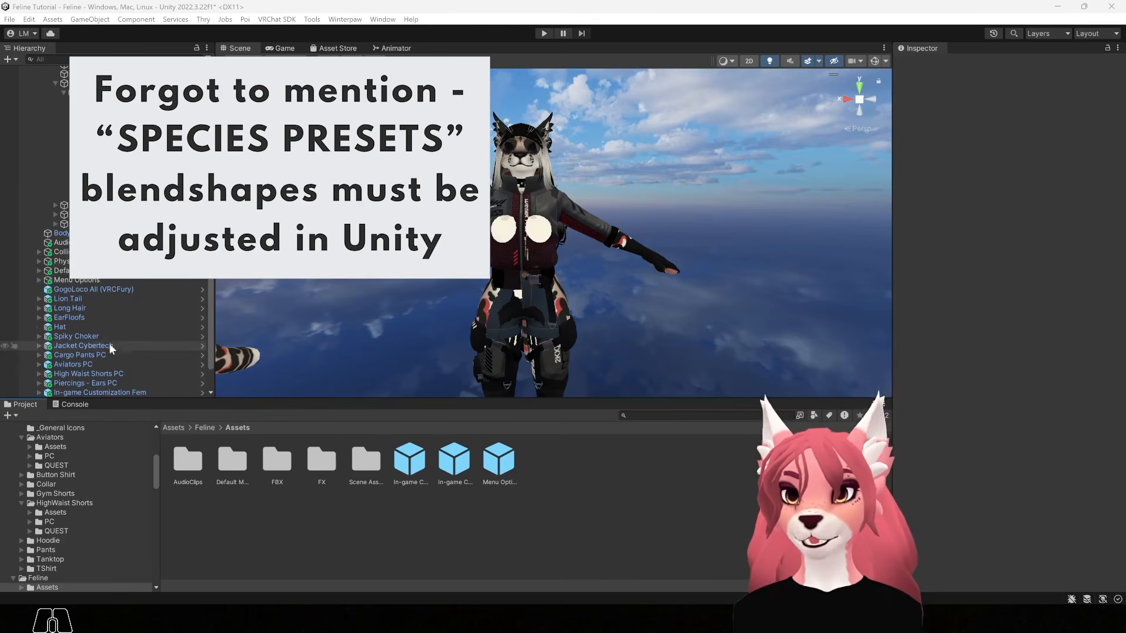
Delete the In-game Customization Fem object from the Hierarchy
scroll(110, 341, down, 2)
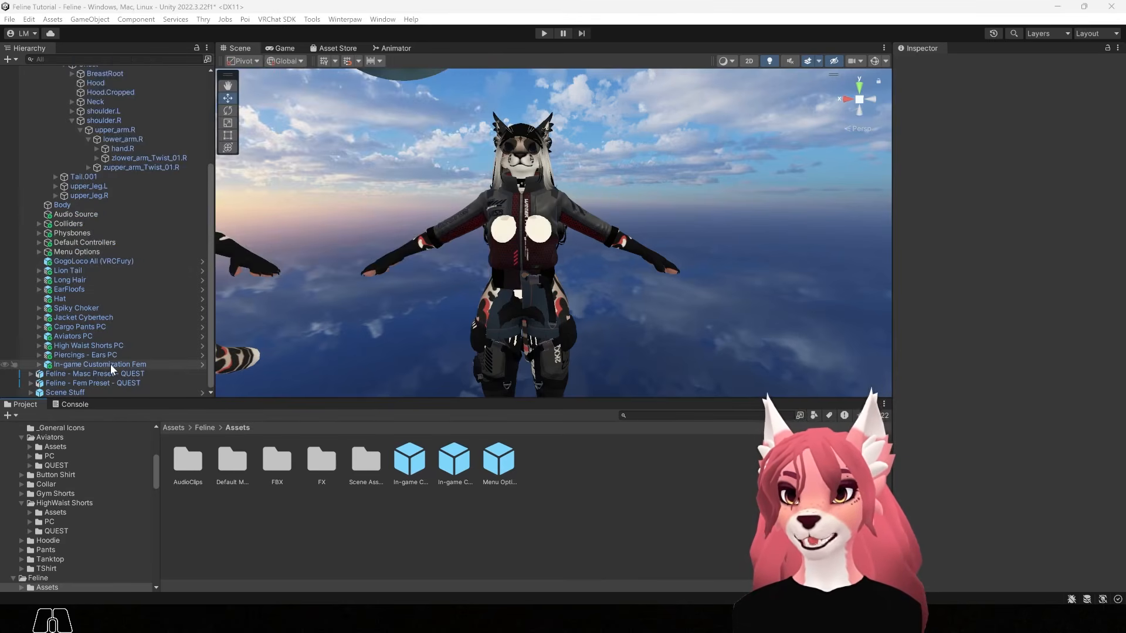
click(110, 364)
key(Delete)
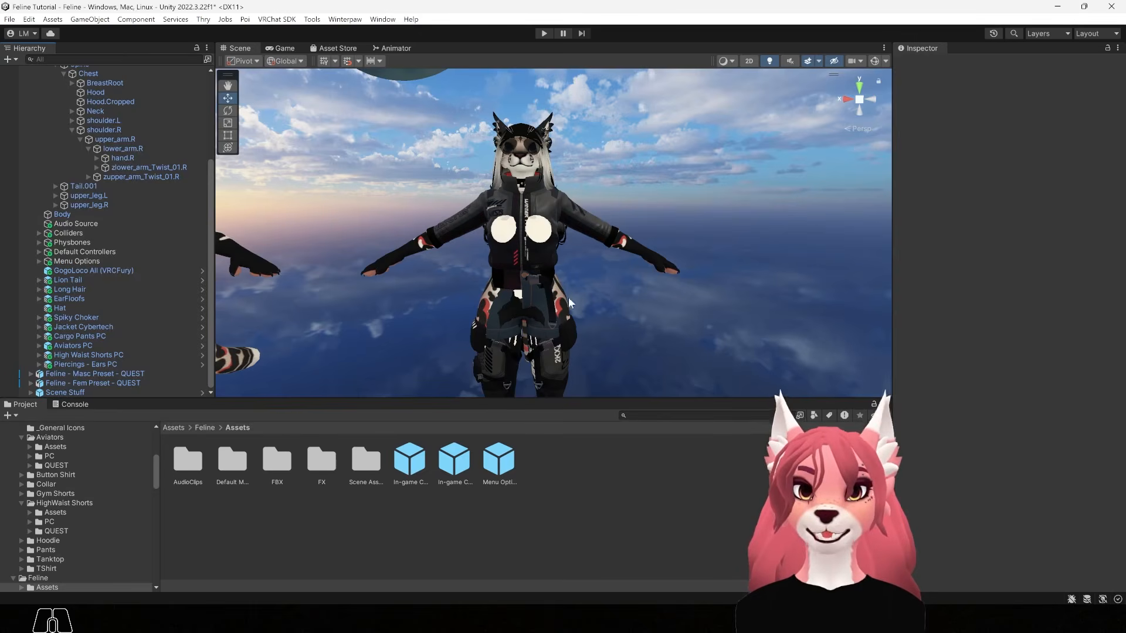
Hide the Hat, Spiky Choker, Jacket Cybertech, Cargo Pants and other outfit objects
click(5, 317)
click(5, 327)
click(5, 336)
click(4, 345)
click(5, 355)
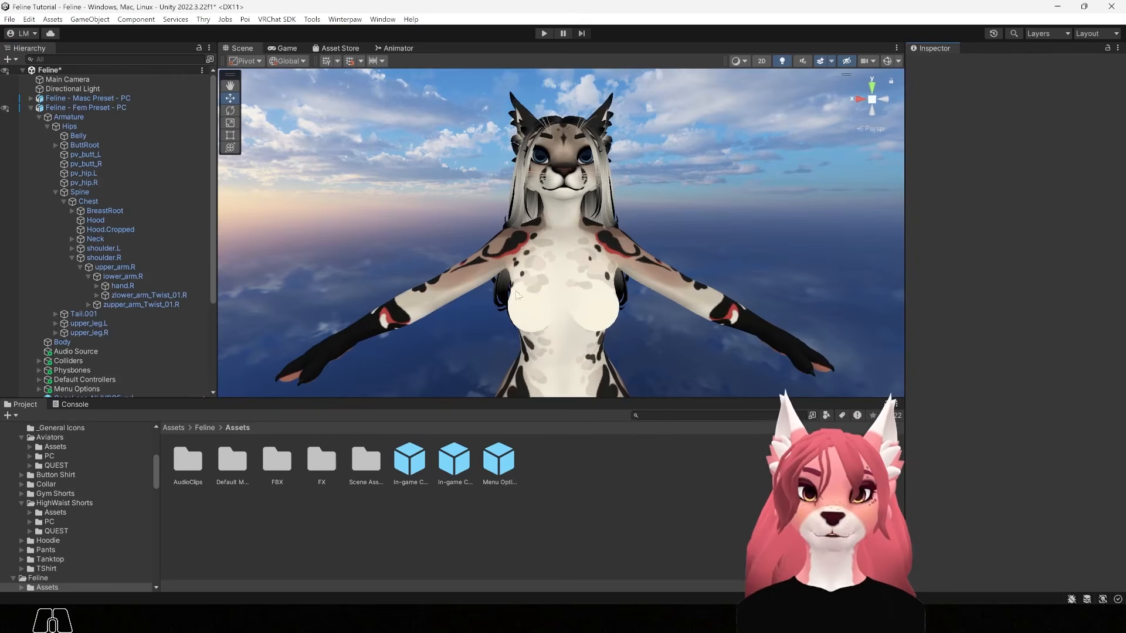
Select the avatar's Body mesh, expand its BlendShapes and widen the Inspector
click(548, 284)
click(547, 283)
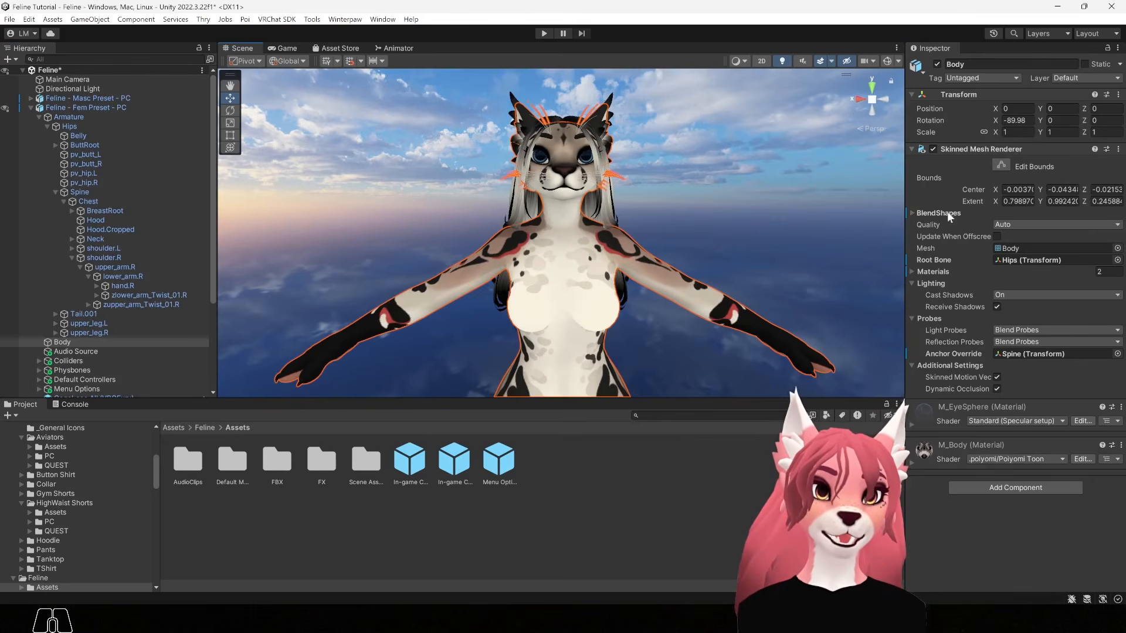
click(911, 213)
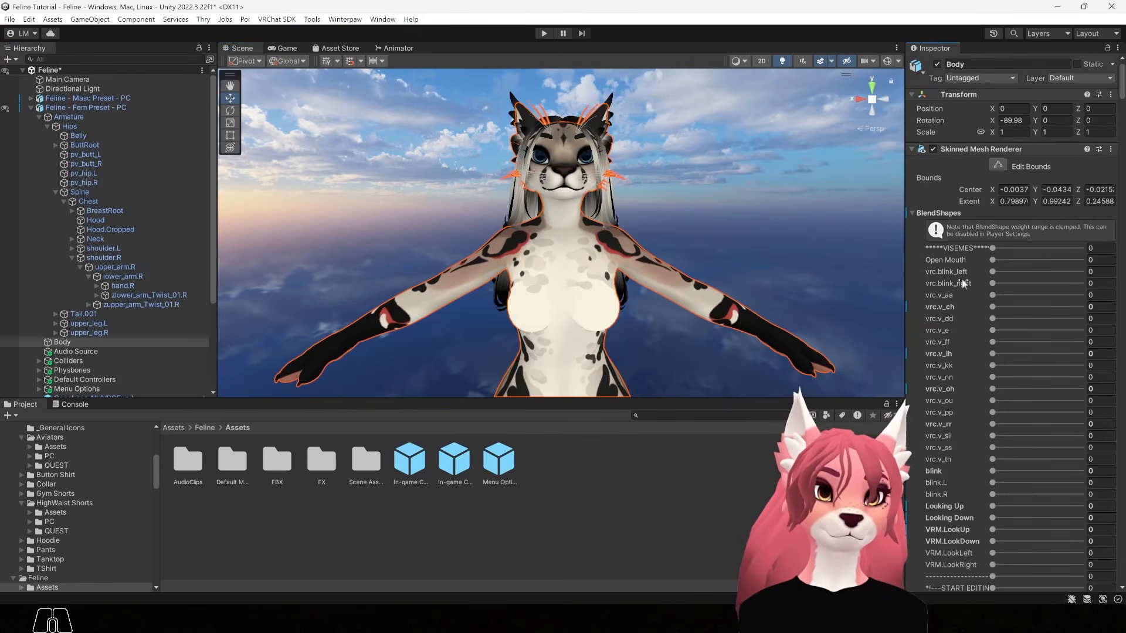
drag(1121, 91, 1121, 115)
drag(906, 246, 767, 222)
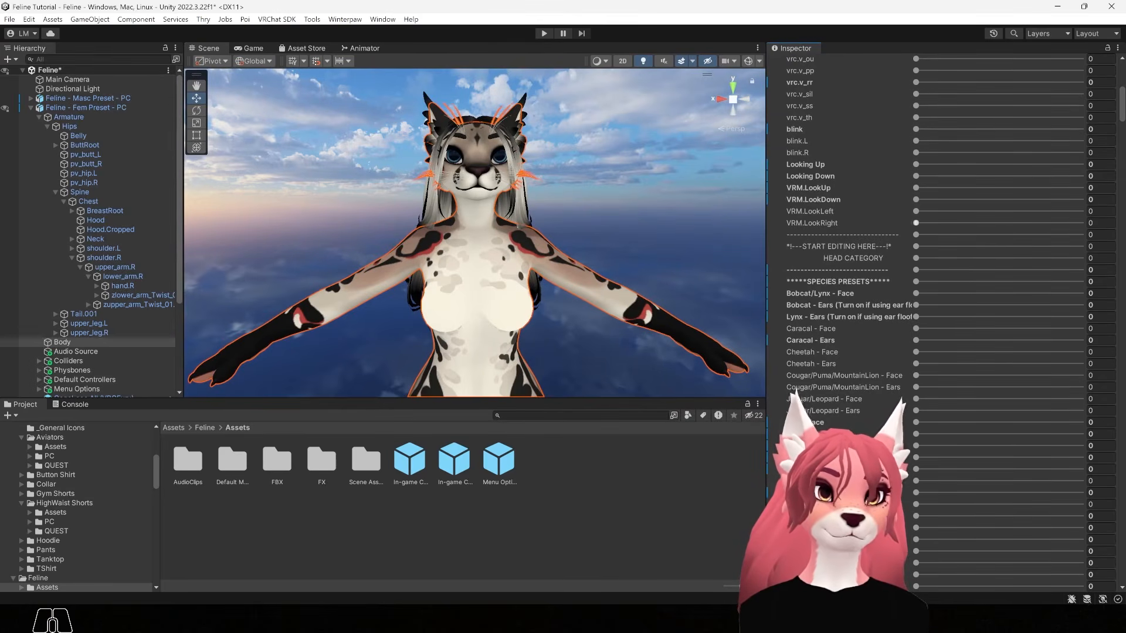
Scroll through the Body blendshapes, from visemes to species presets and fem body presets
drag(1121, 117, 1102, 235)
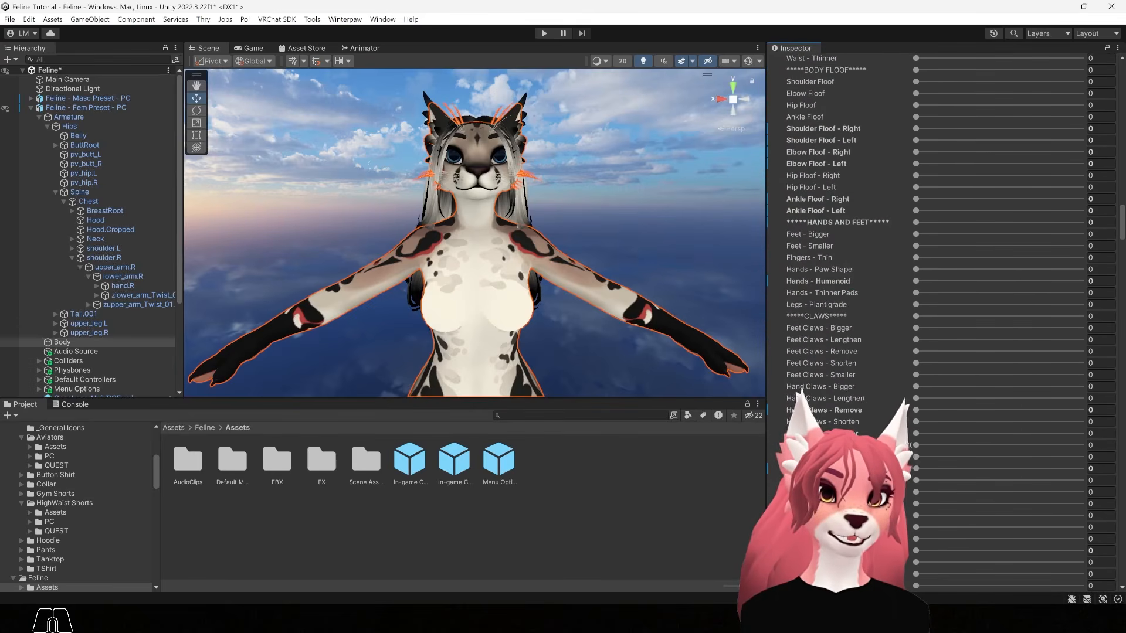
scroll(854, 373, up, 3)
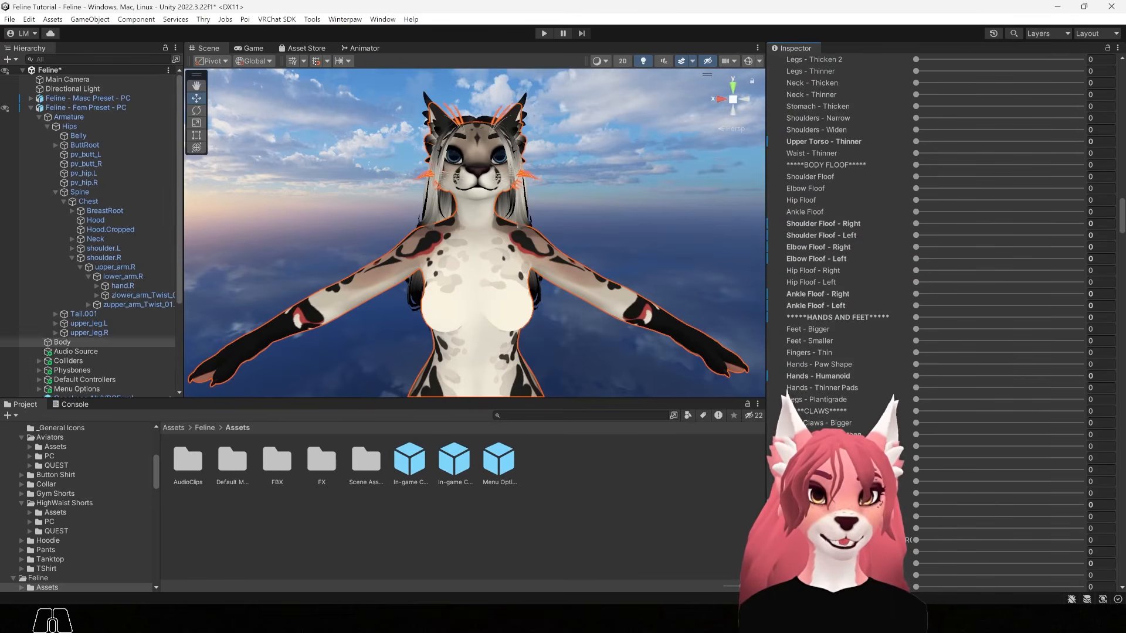
drag(1122, 231, 1122, 174)
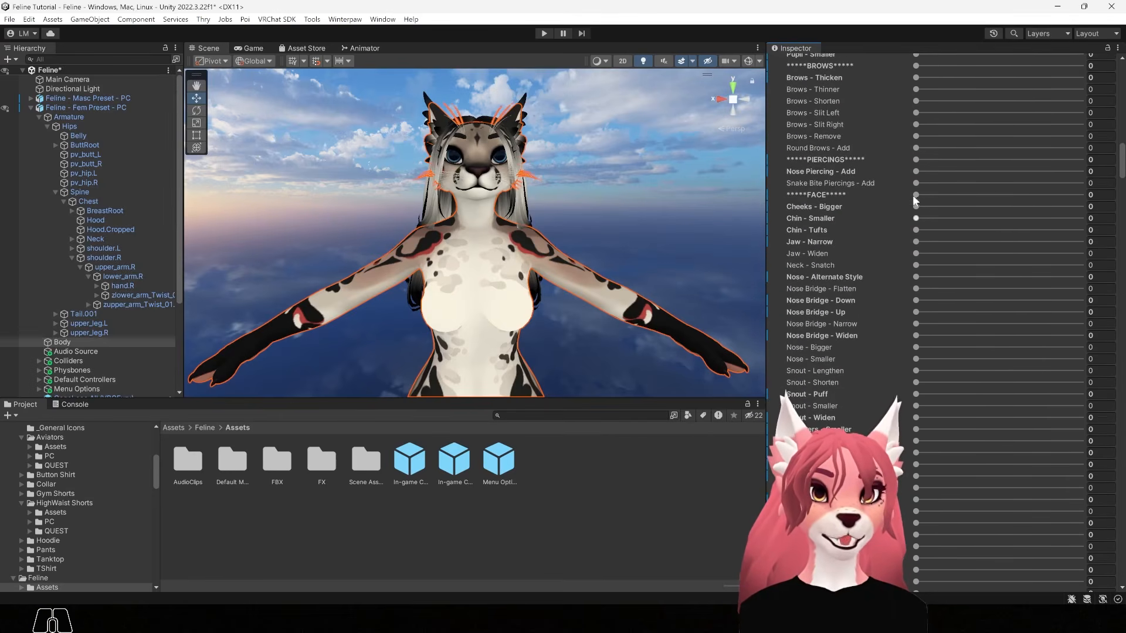
scroll(873, 237, up, 8)
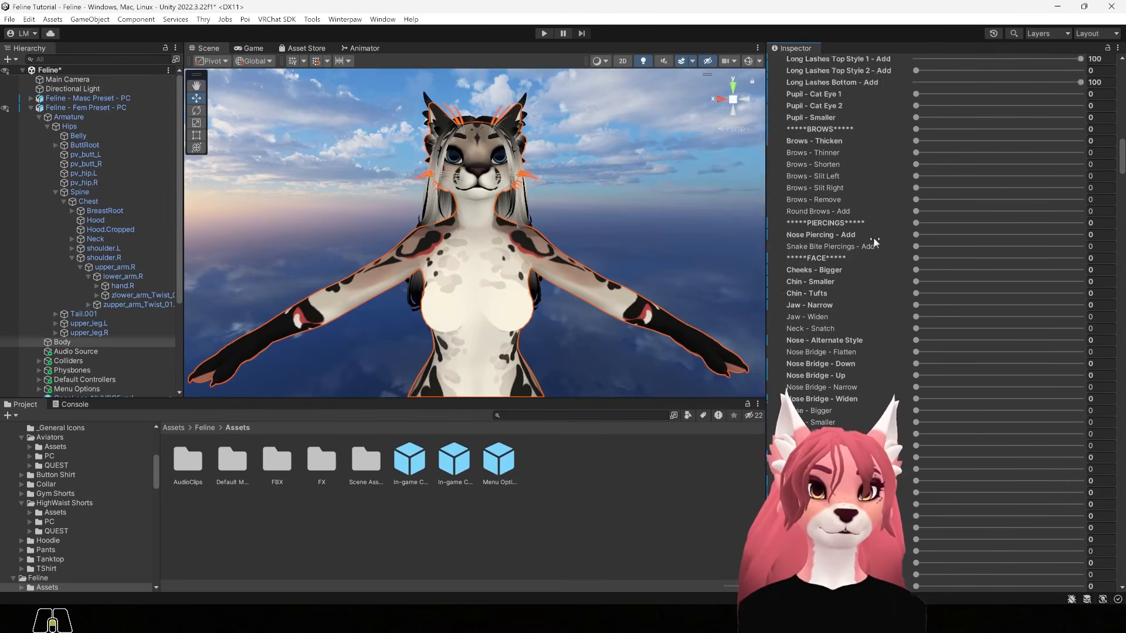
scroll(872, 244, up, 3)
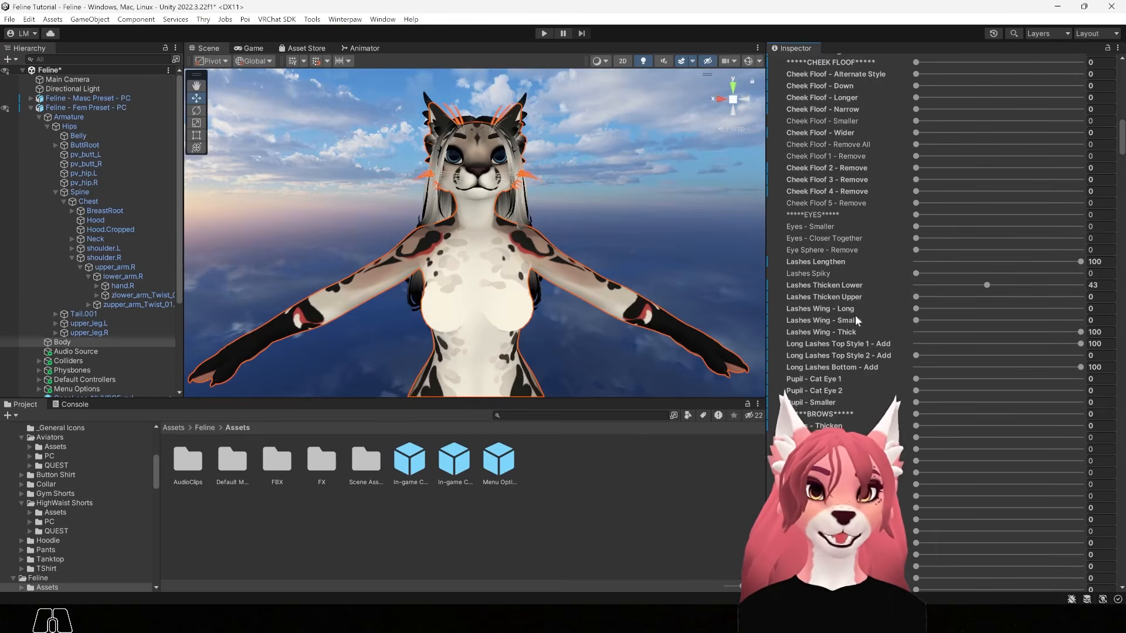
scroll(869, 301, up, 4)
scroll(867, 297, up, 5)
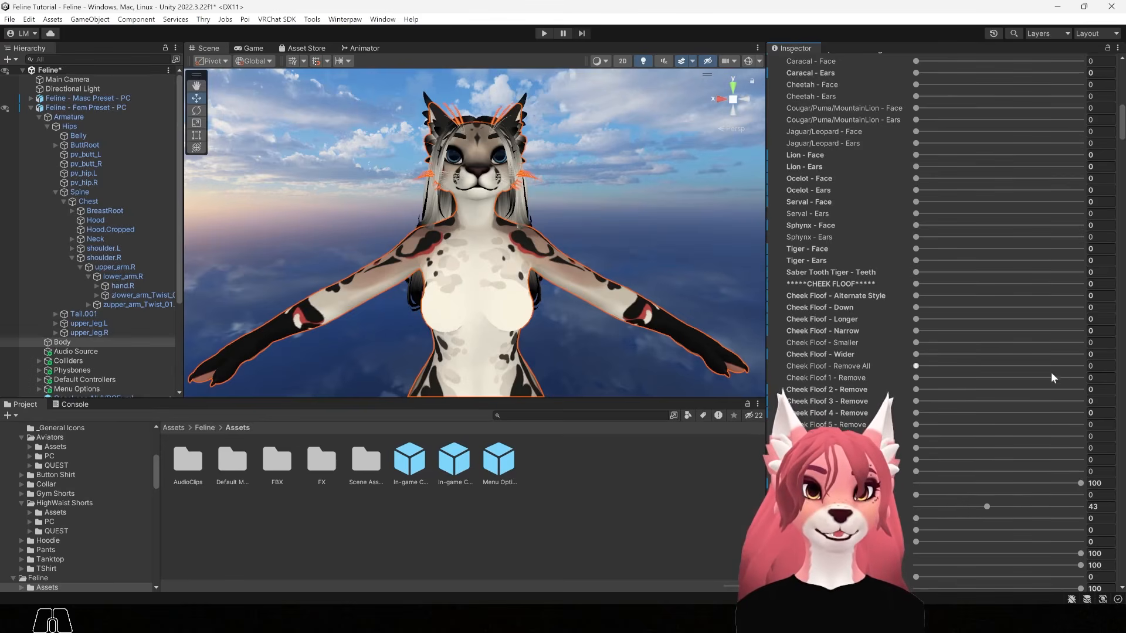
scroll(835, 242, up, 1)
scroll(895, 343, down, 1)
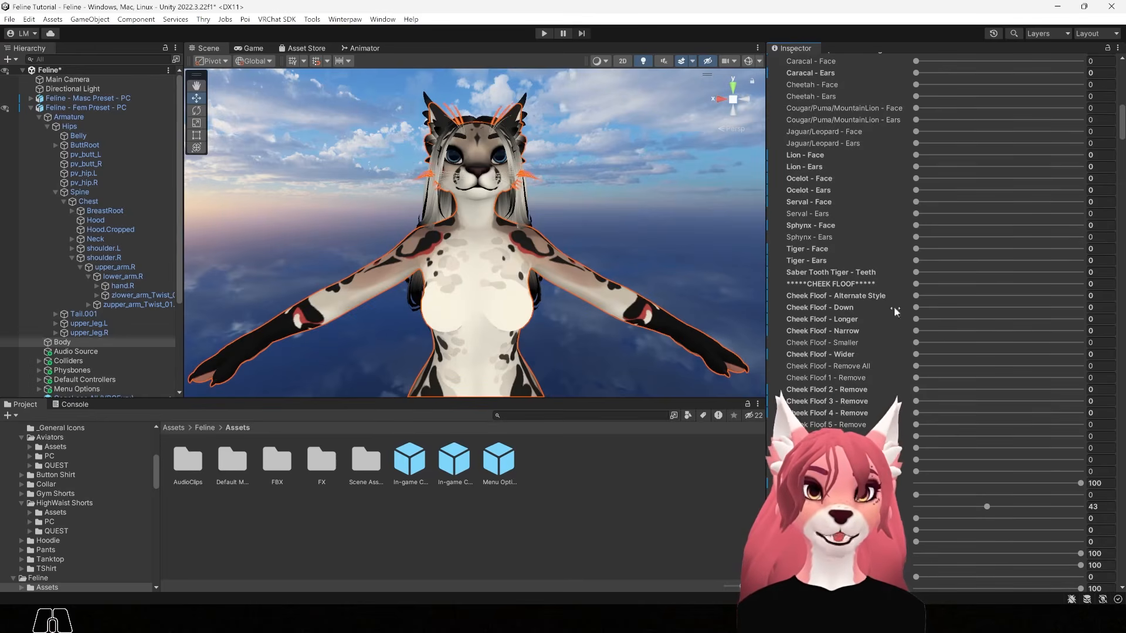
scroll(991, 360, up, 4)
scroll(987, 356, up, 2)
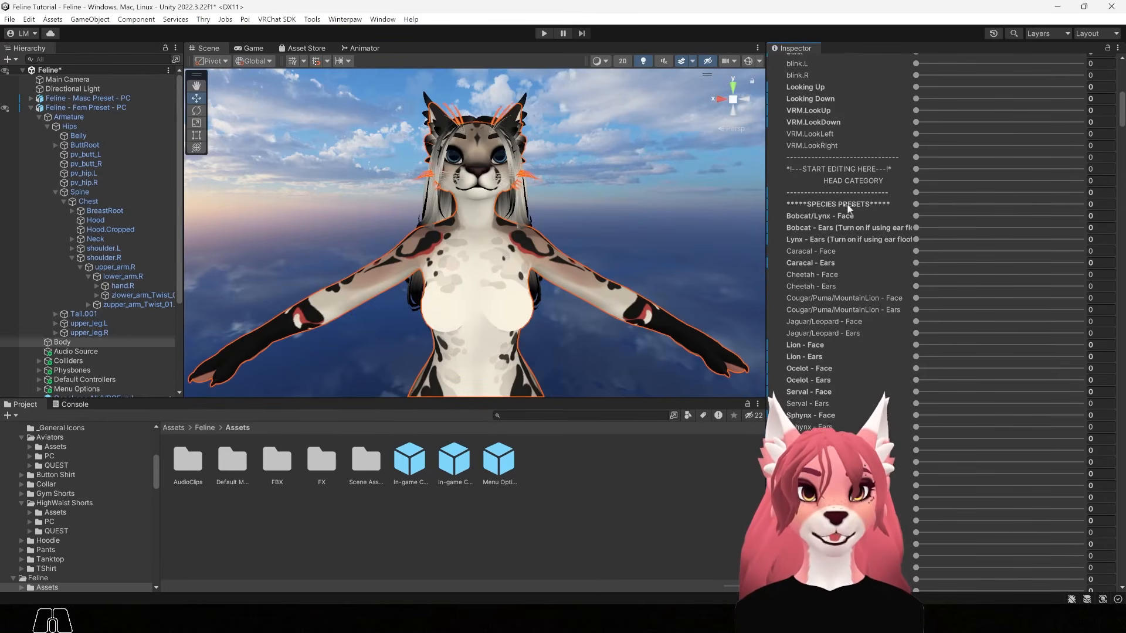
scroll(1122, 122, down, 2)
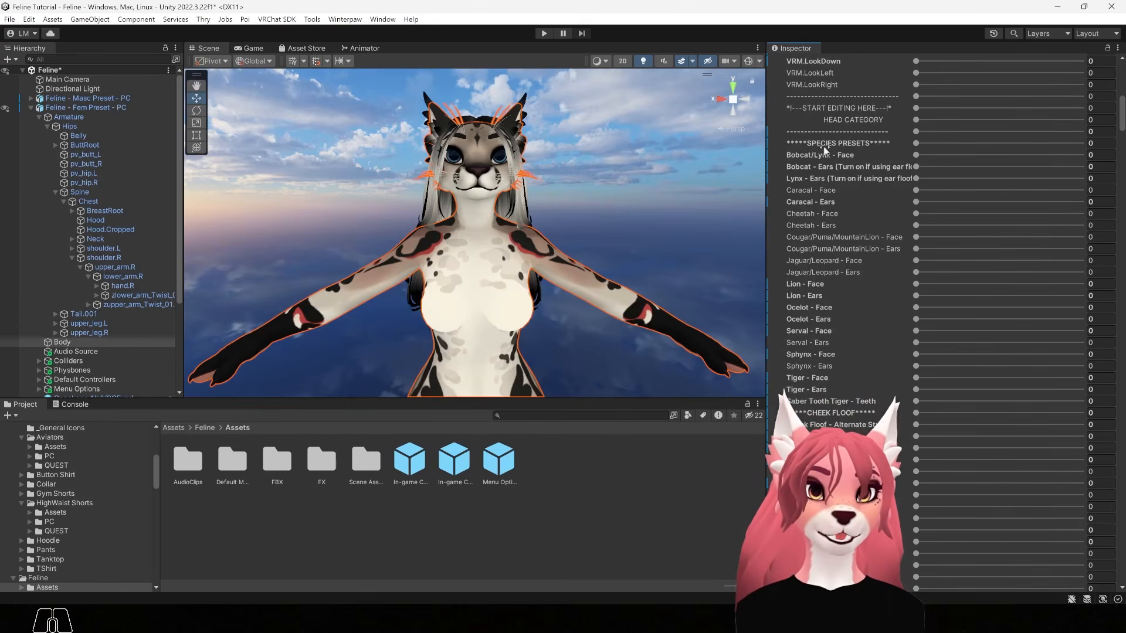
scroll(864, 226, down, 6)
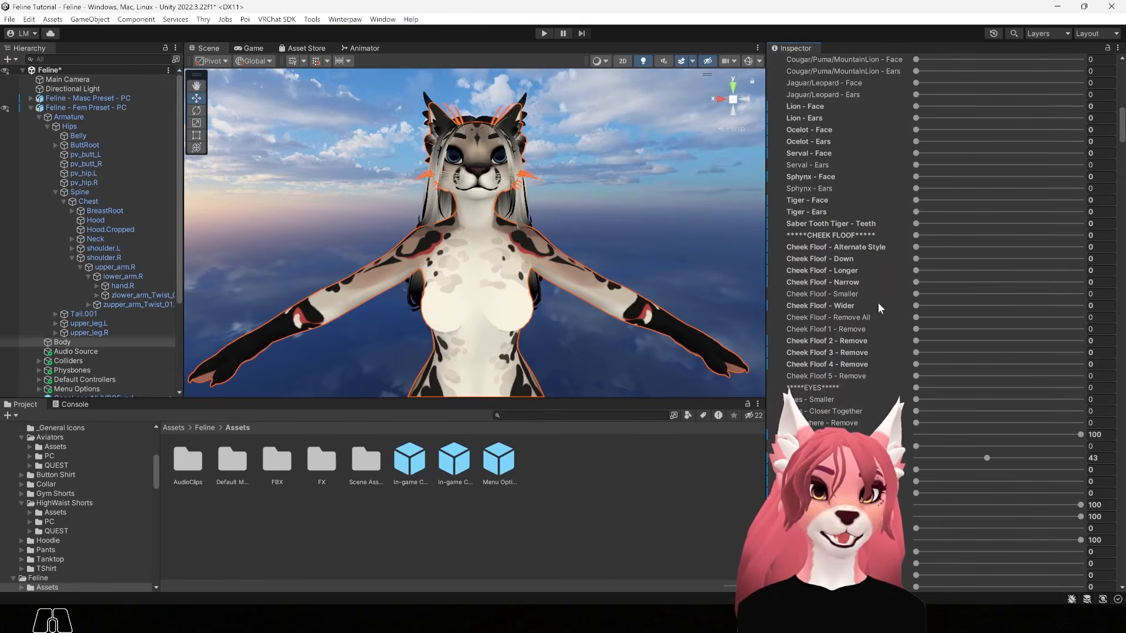
scroll(823, 421, down, 2)
scroll(812, 411, down, 4)
scroll(814, 393, down, 15)
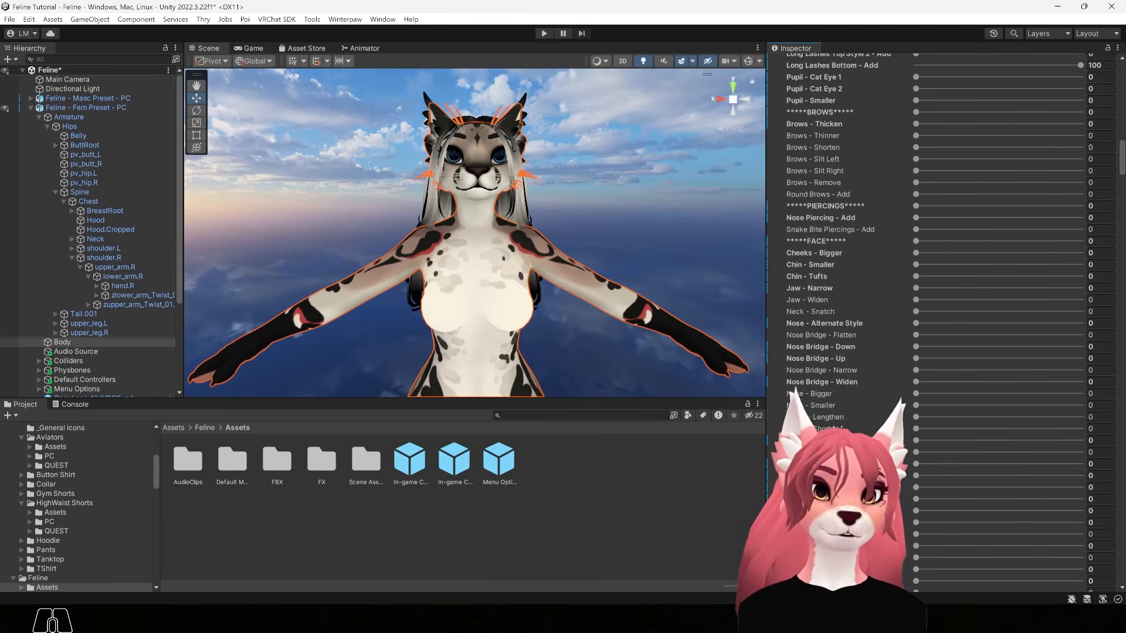
scroll(832, 392, down, 3)
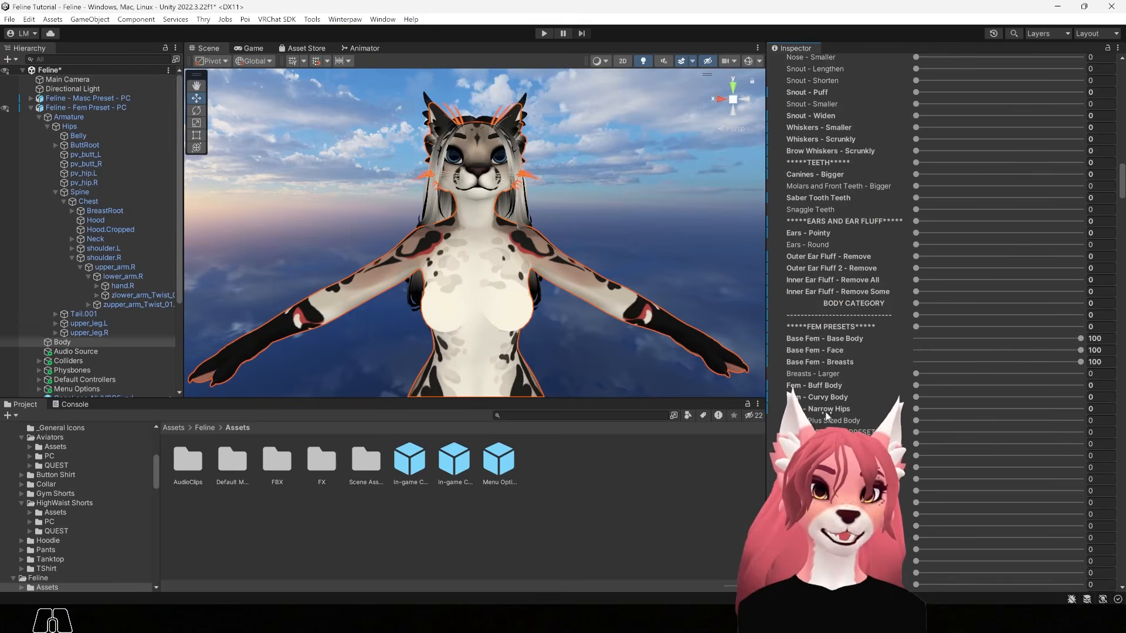
scroll(863, 252, down, 2)
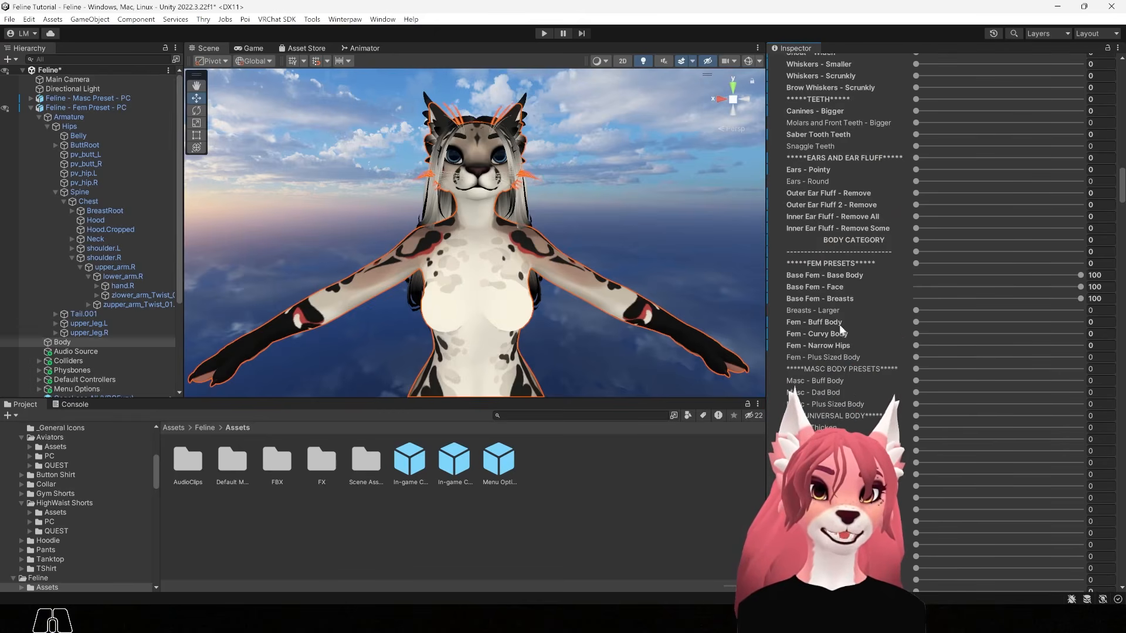
scroll(869, 243, down, 1)
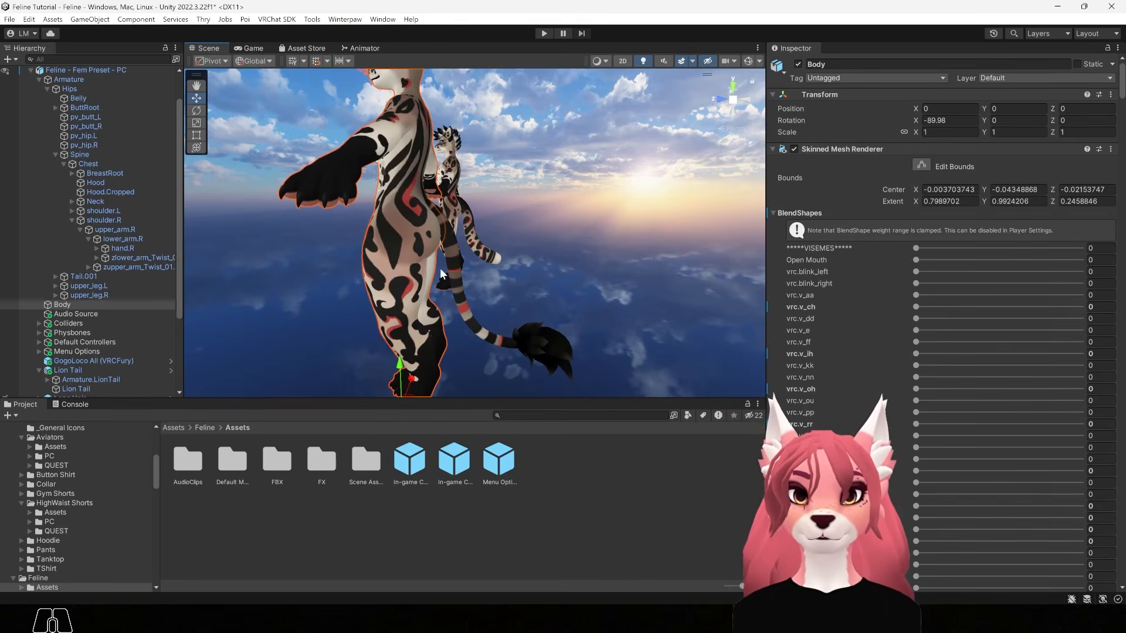
Select the Lion Tail and set its Fluff - Bigger blendshape to 60
click(455, 270)
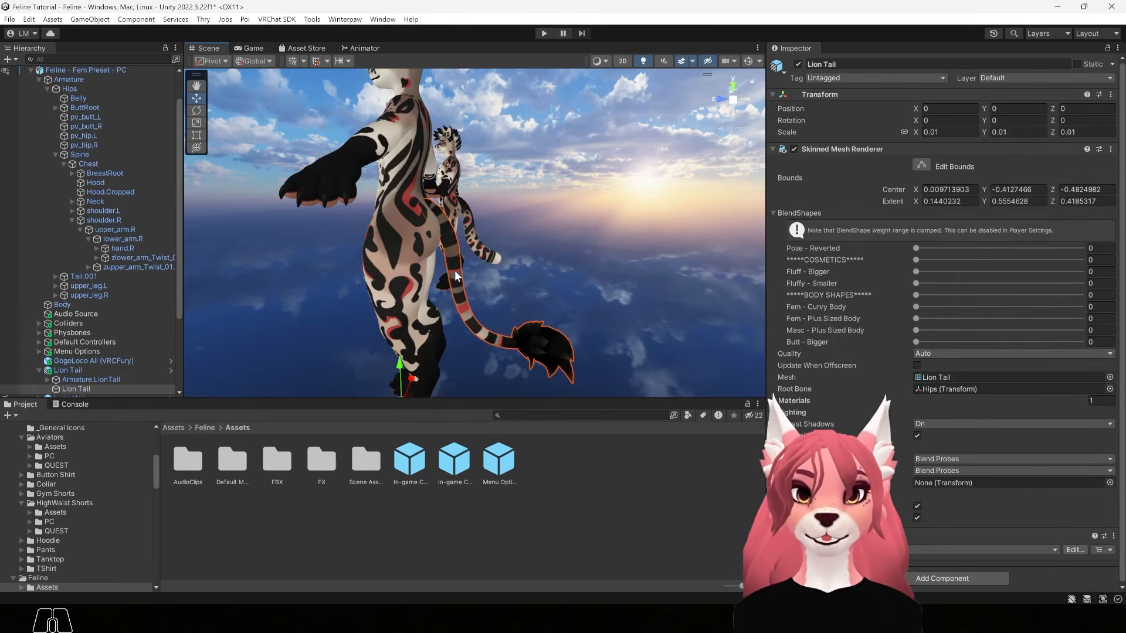
alt+drag(577, 292, 598, 293)
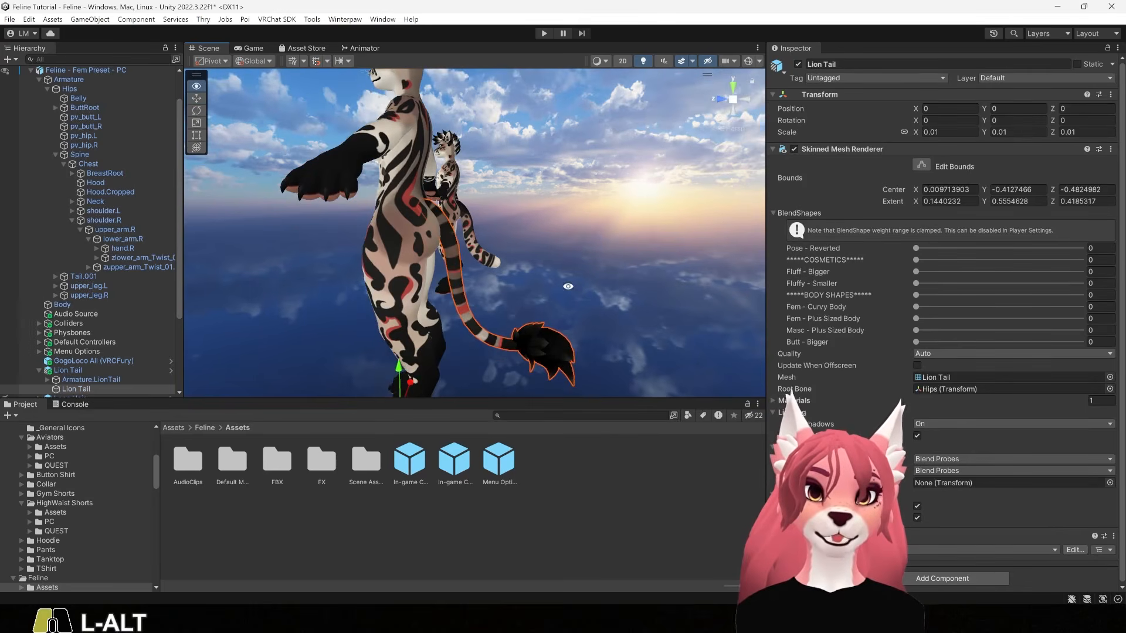
alt+drag(670, 364, 562, 276)
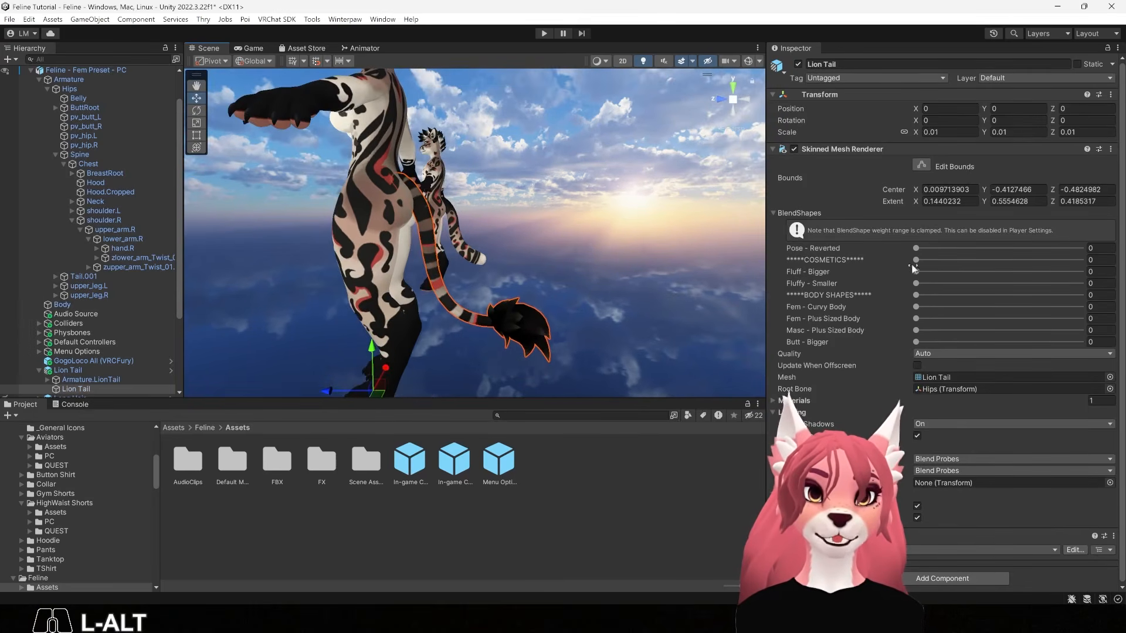
drag(915, 272, 1116, 285)
drag(938, 283, 1015, 271)
alt+drag(551, 276, 509, 274)
alt+middle_drag(509, 274, 513, 308)
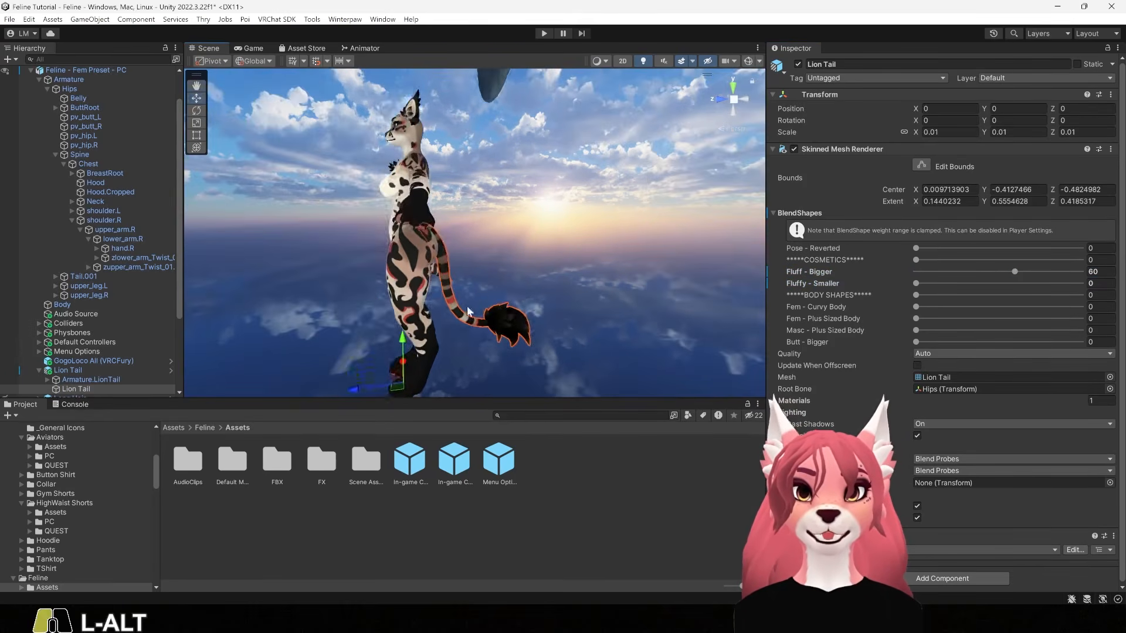
alt+drag(514, 308, 598, 323)
scroll(83, 327, down, 3)
scroll(75, 335, down, 1)
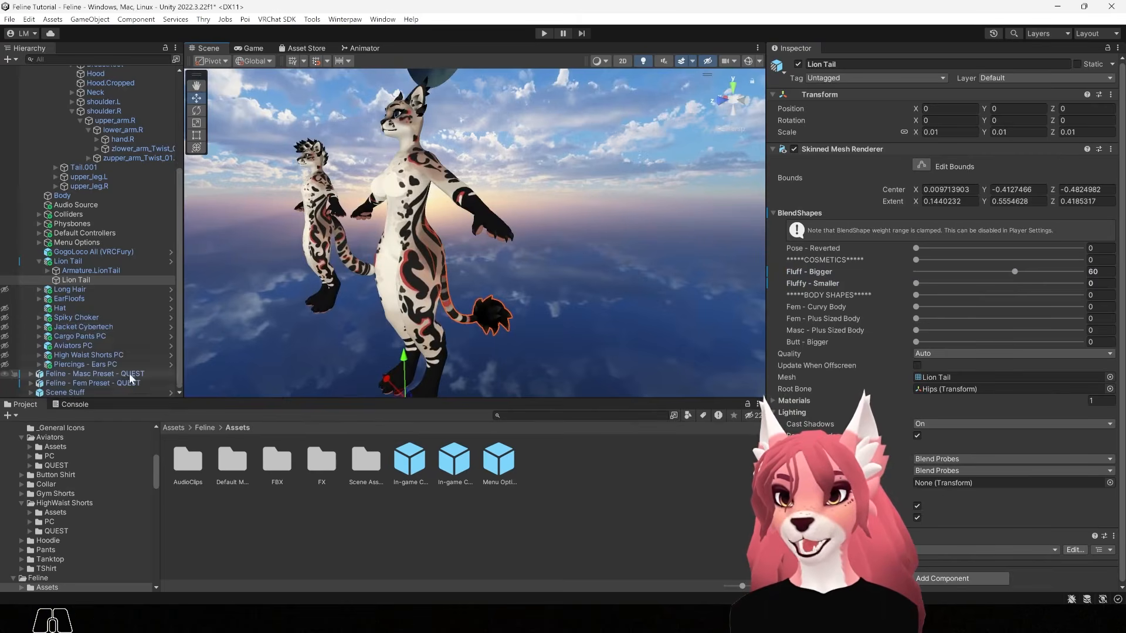
Unhide Long Hair and select its Long Hair mesh on the avatar
click(4, 289)
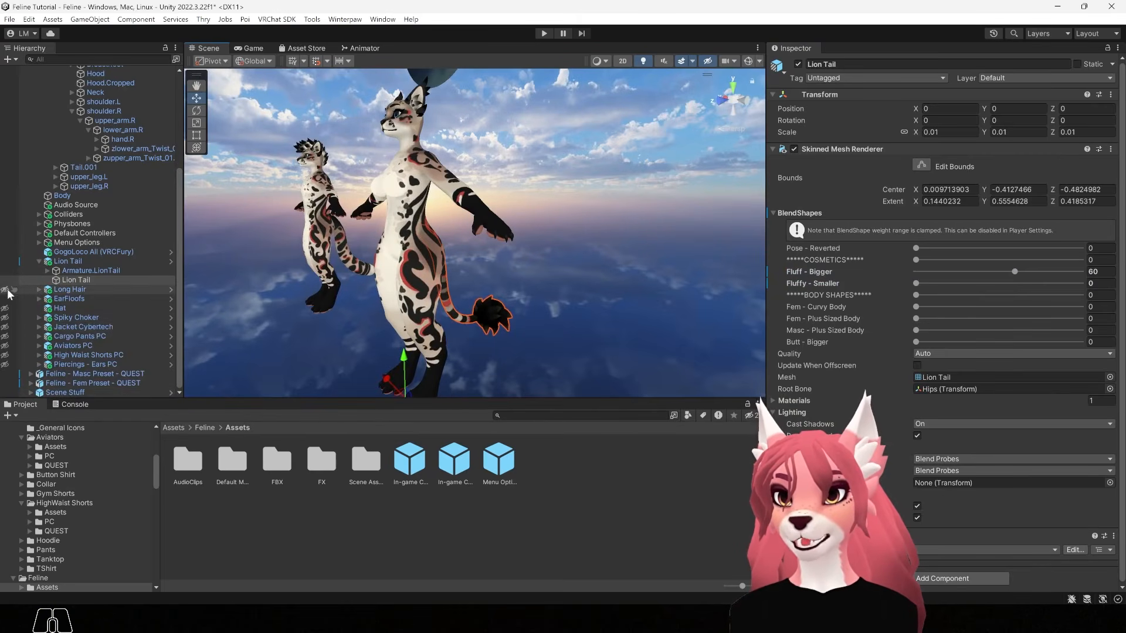
alt+drag(516, 311, 386, 328)
click(406, 317)
click(405, 314)
middle_drag(519, 304, 504, 249)
alt+drag(504, 252, 422, 258)
scroll(423, 258, up, 1)
Try the hair's Lengthen (reset to 0), Widen and Pull Away From Body blendshapes
click(924, 272)
drag(904, 281, 891, 285)
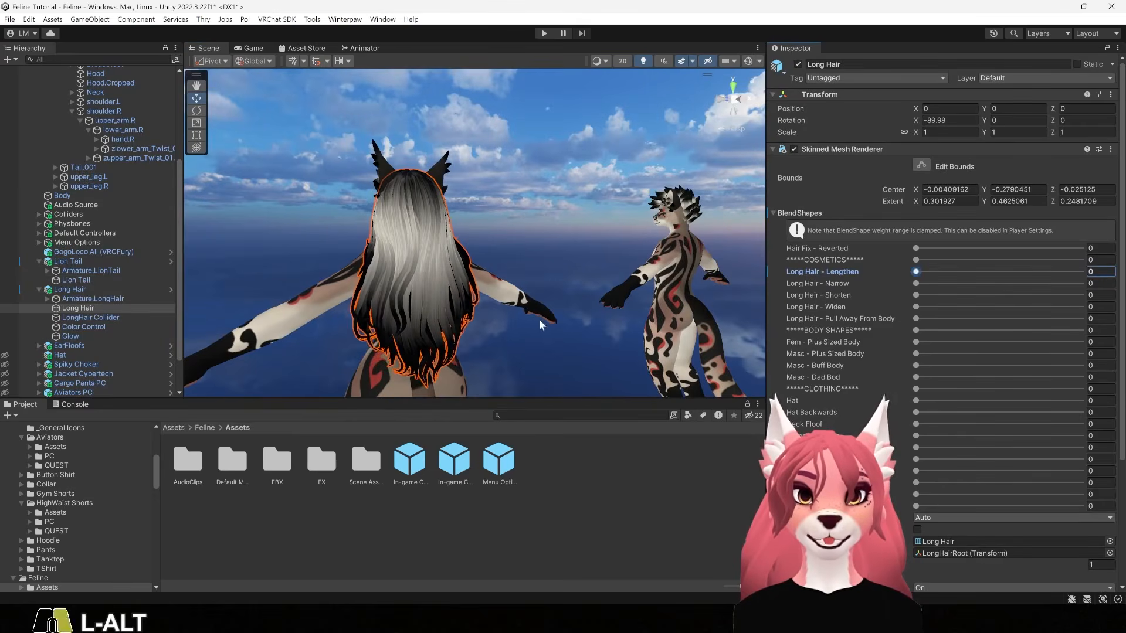
scroll(541, 318, down, 1)
middle_drag(541, 319, 543, 285)
mouse_move(916, 306)
mouse_down()
mouse_move(987, 310)
mouse_move(906, 305)
mouse_up()
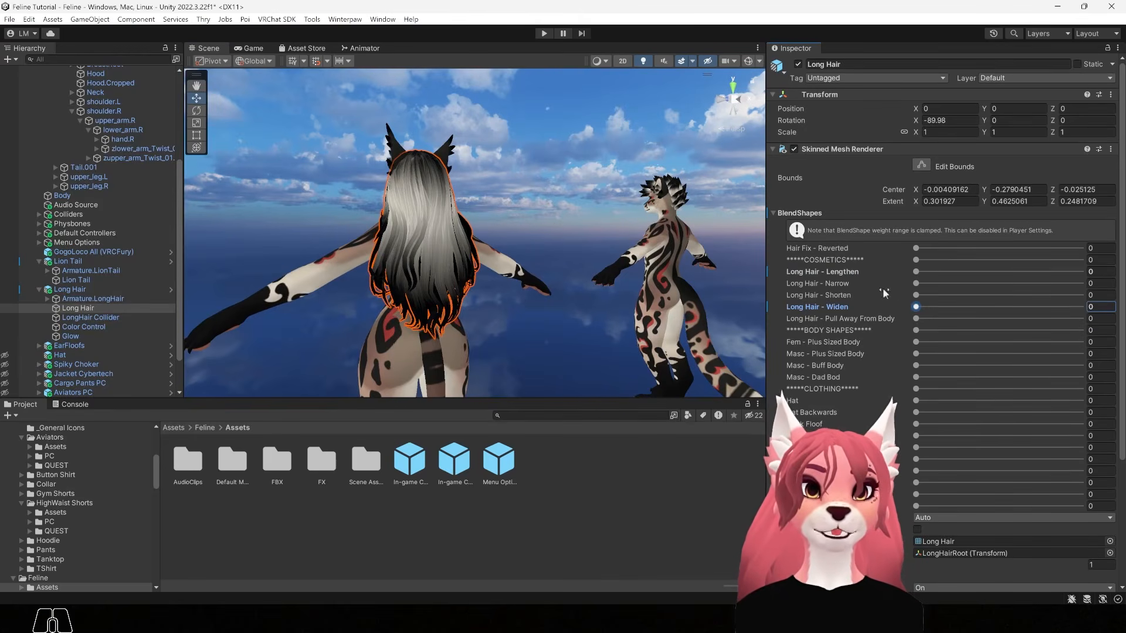
drag(806, 318, 850, 323)
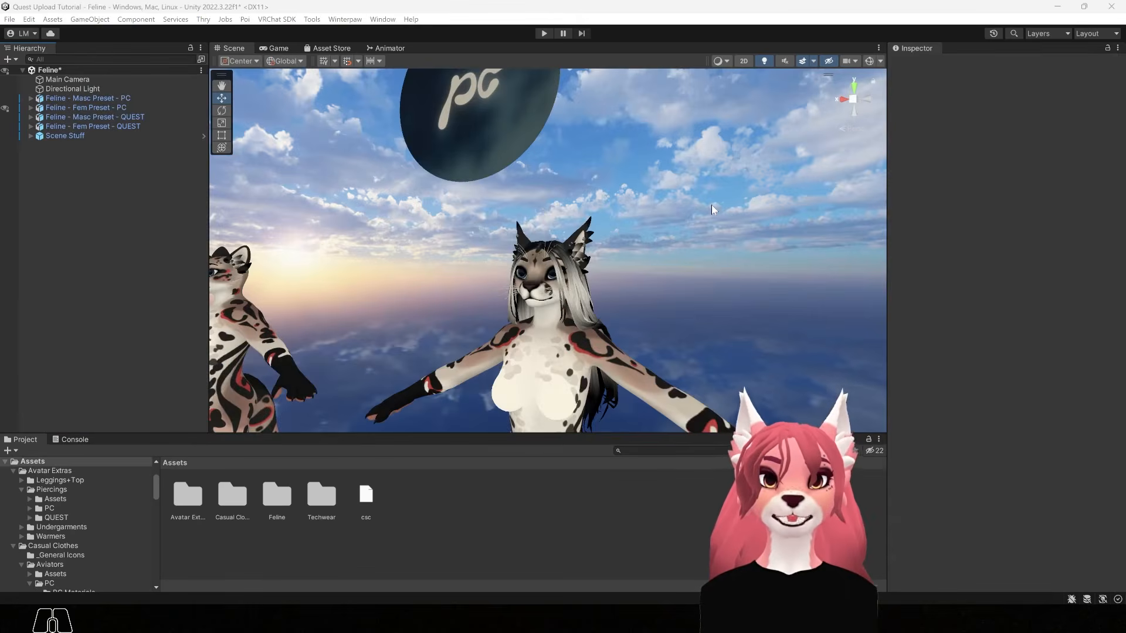
Select the Piercings Ears mesh and set its Remove - Upper Helix blendshape to 100
scroll(671, 220, up, 5)
alt+drag(702, 239, 625, 231)
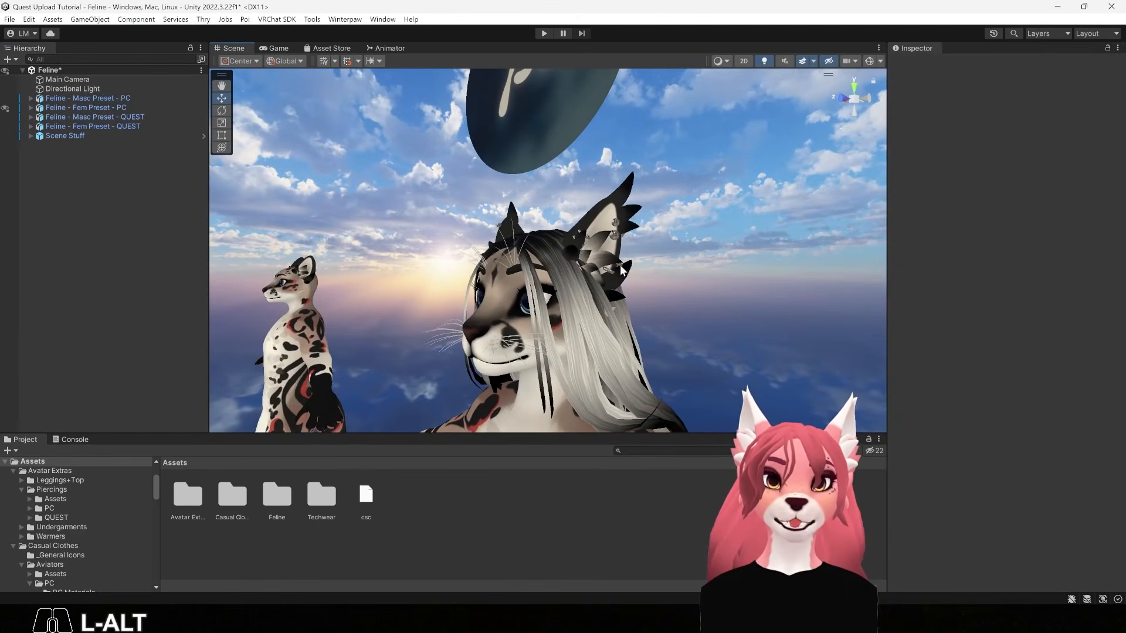
click(616, 237)
click(616, 237)
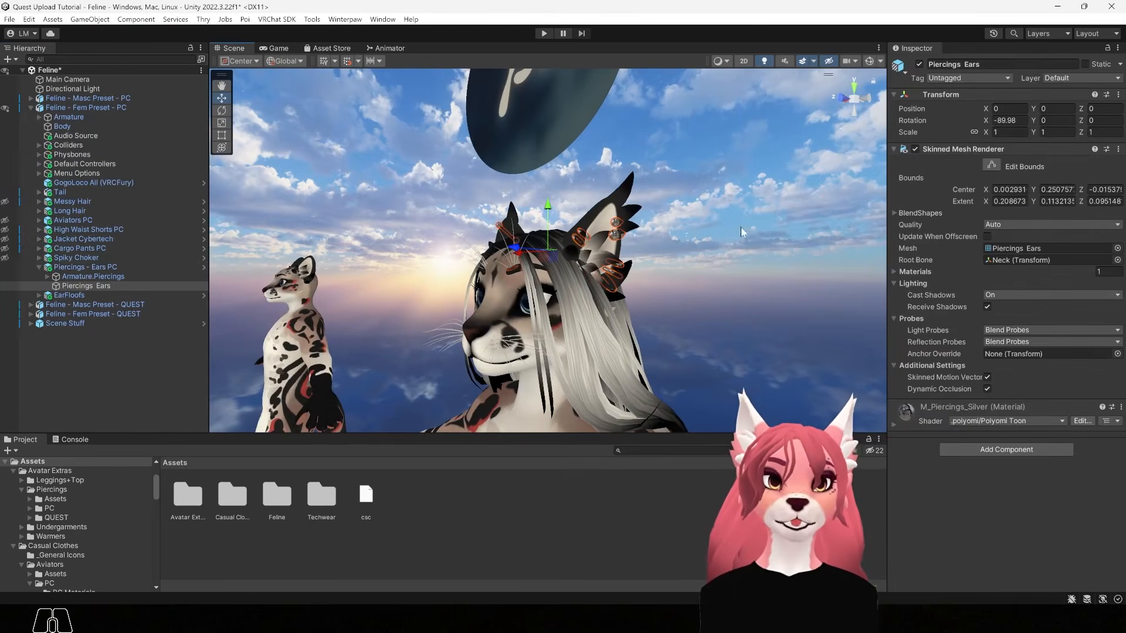
click(895, 214)
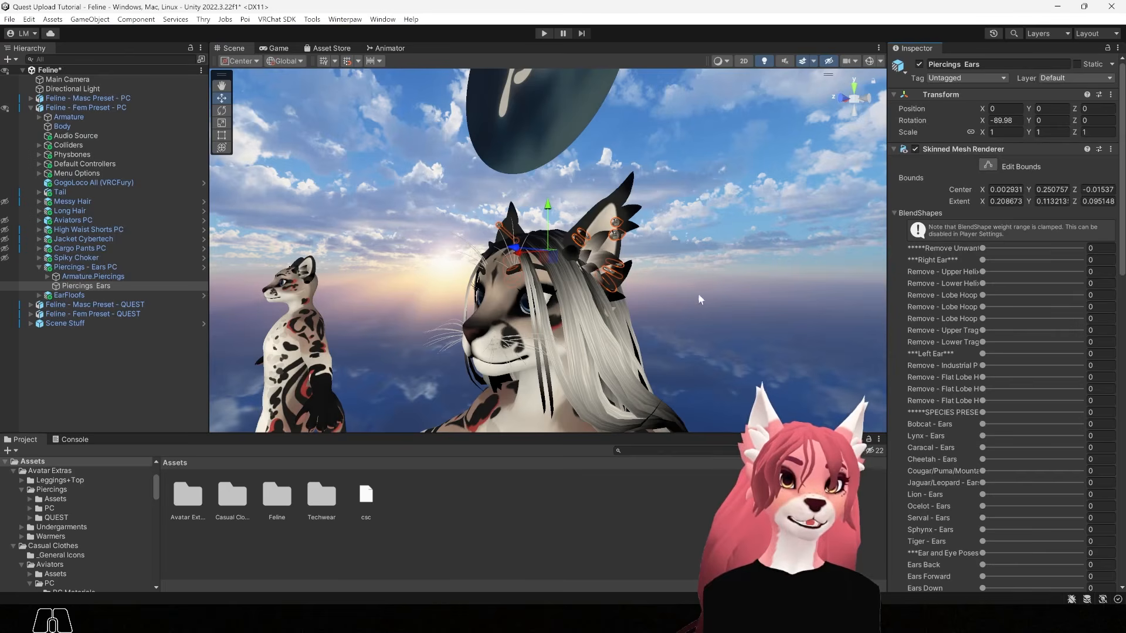
scroll(722, 270, up, 2)
drag(983, 271, 960, 292)
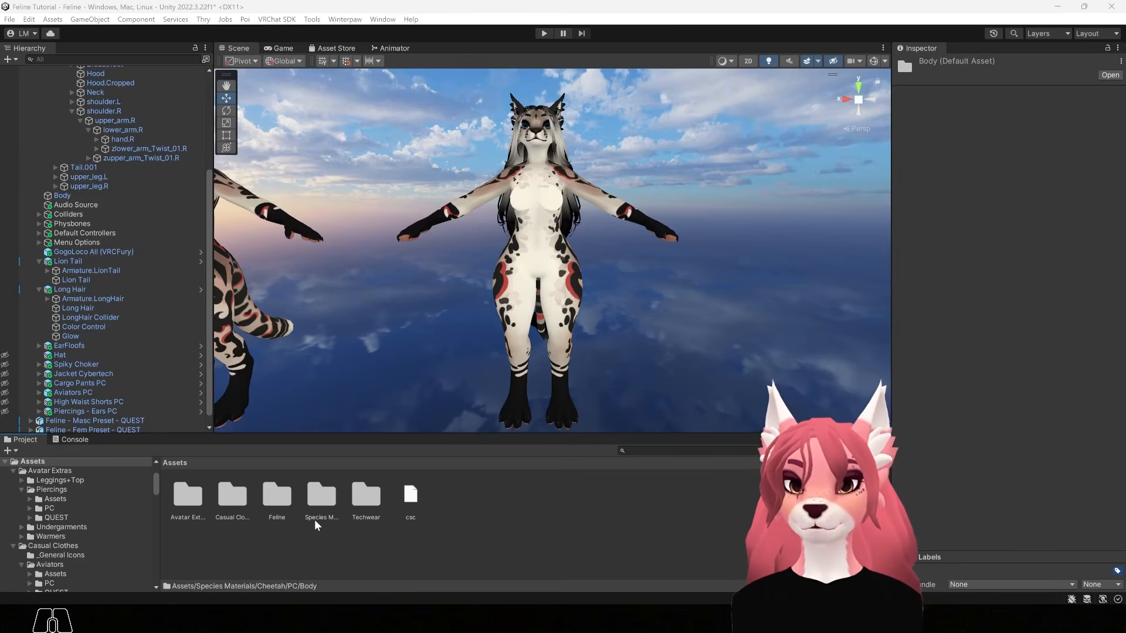
Drag the M_Body material from Species Materials > Cheetah > PC > Body onto the avatar's body for spotted cheetah fur
click(325, 503)
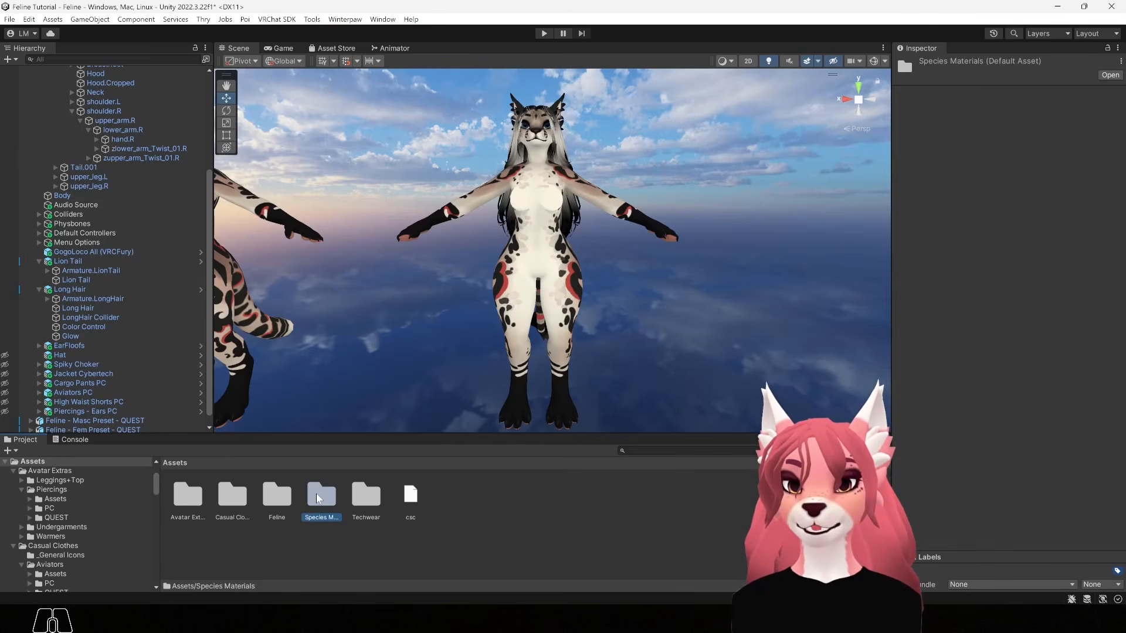
double_click(318, 499)
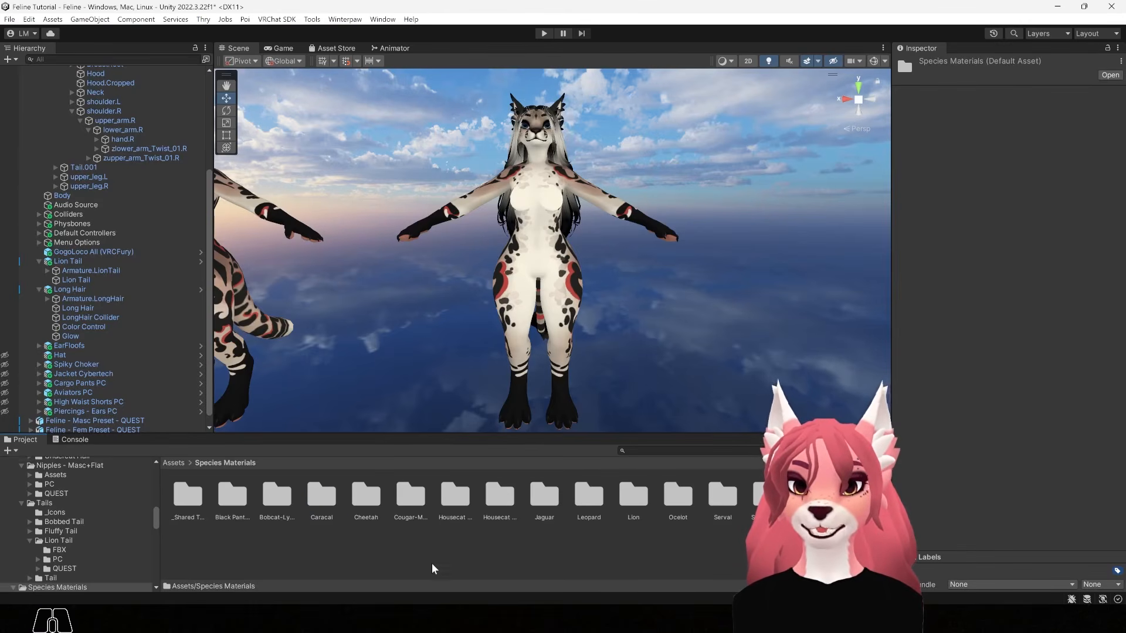
double_click(366, 497)
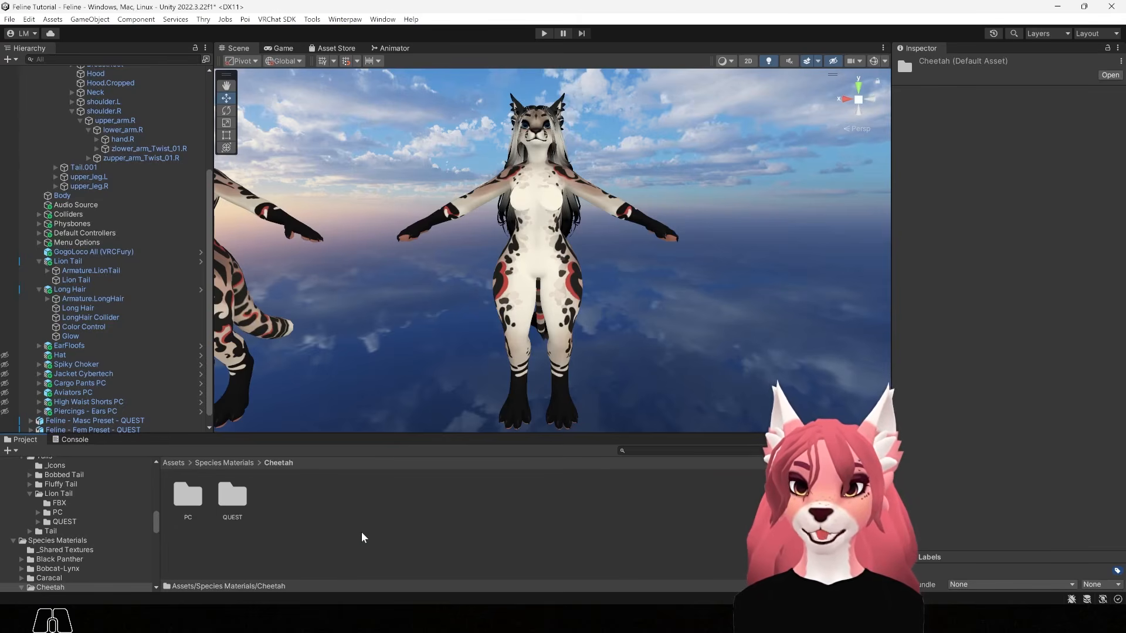
double_click(183, 497)
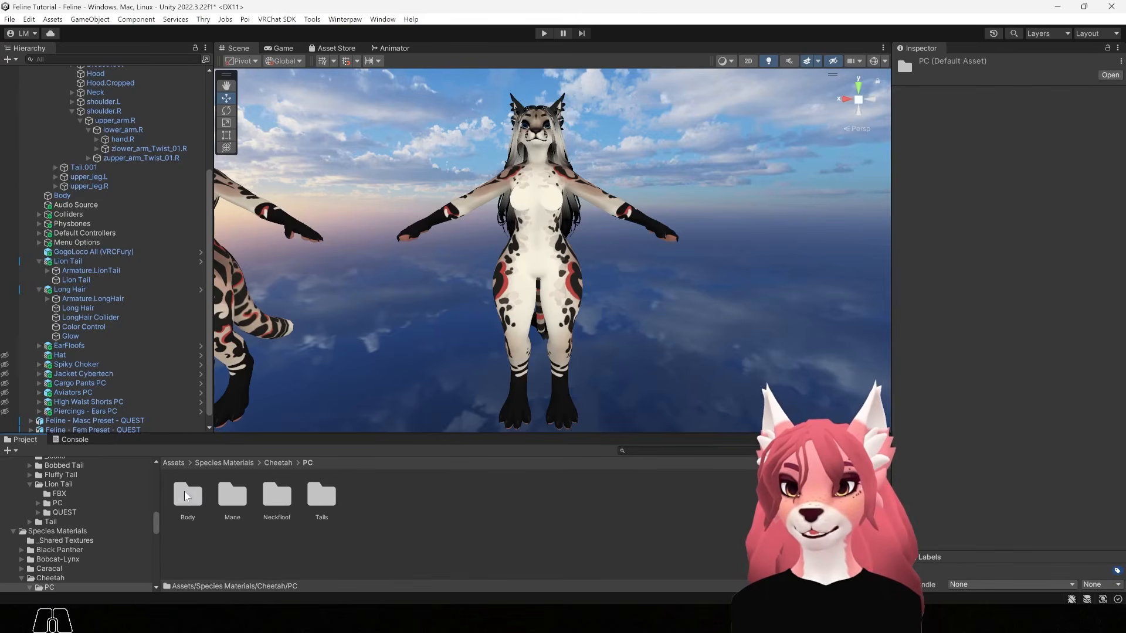
double_click(185, 497)
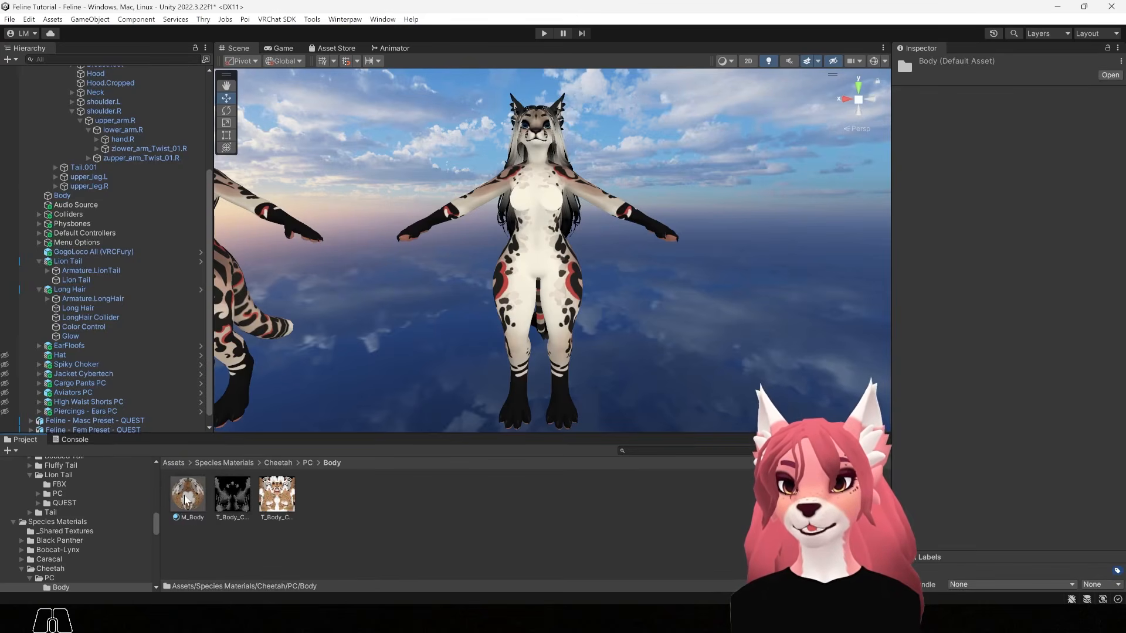
drag(185, 497, 539, 271)
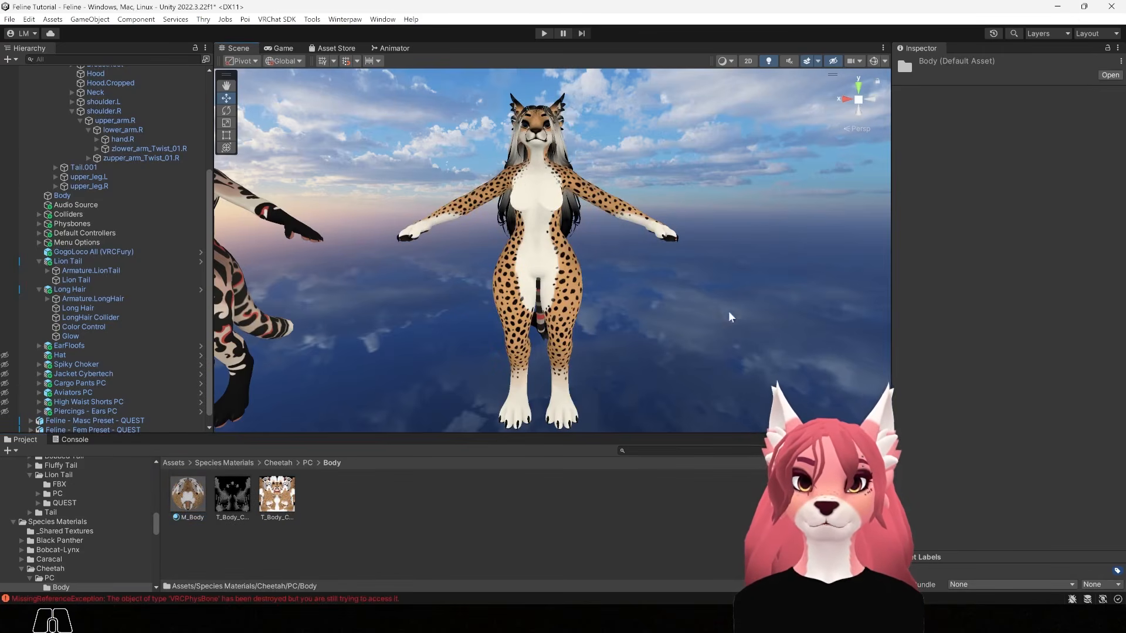
alt+drag(614, 387, 443, 328)
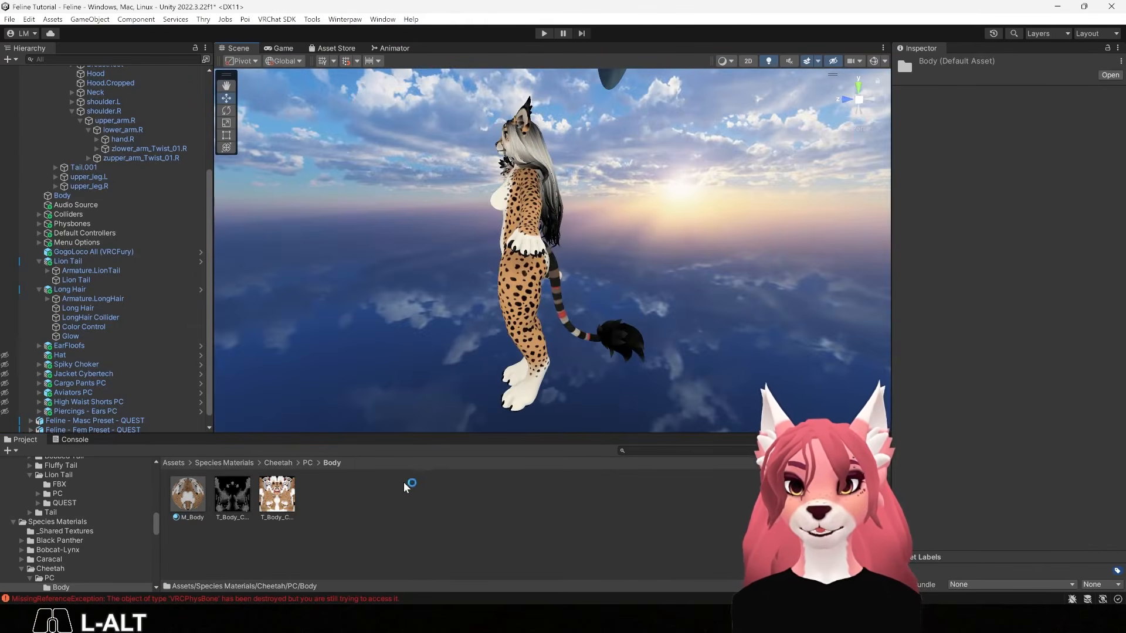
click(278, 463)
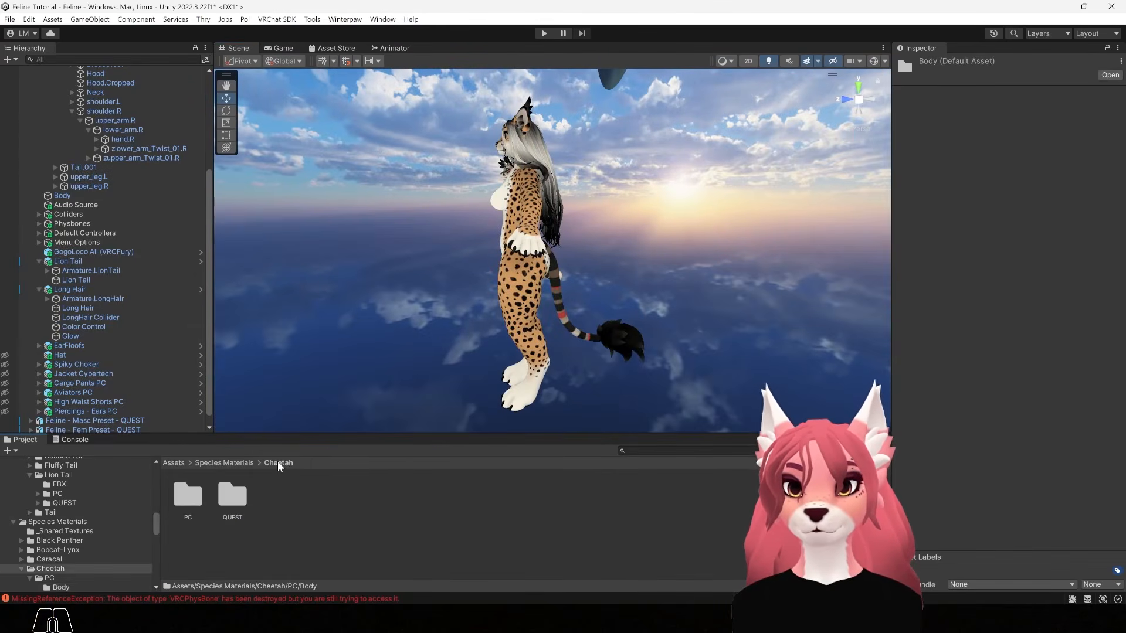
double_click(193, 497)
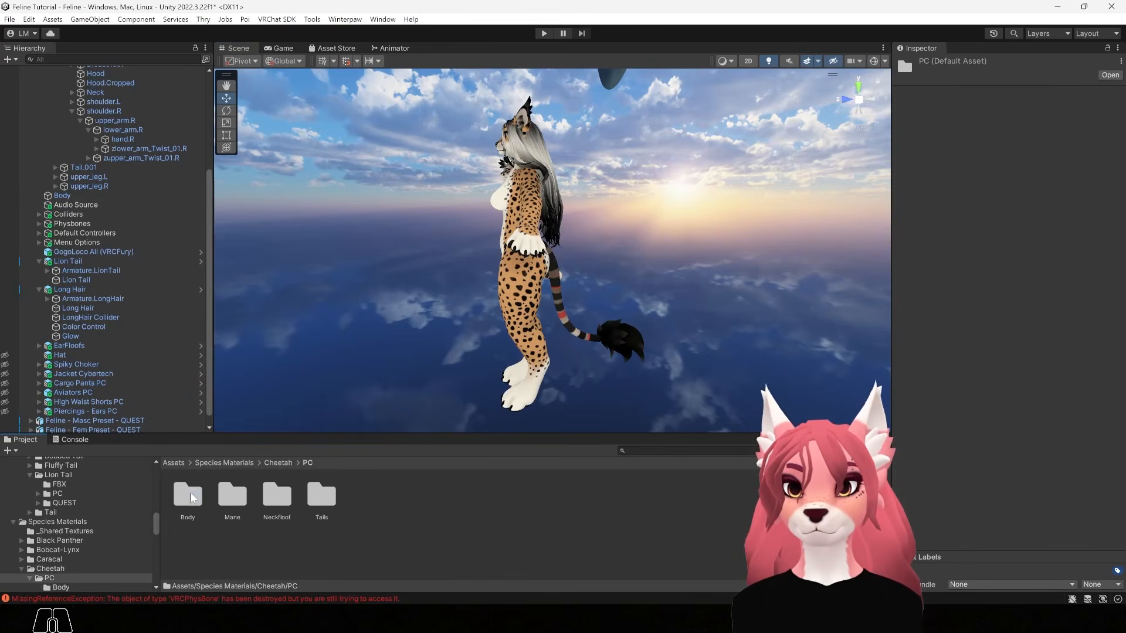
double_click(322, 497)
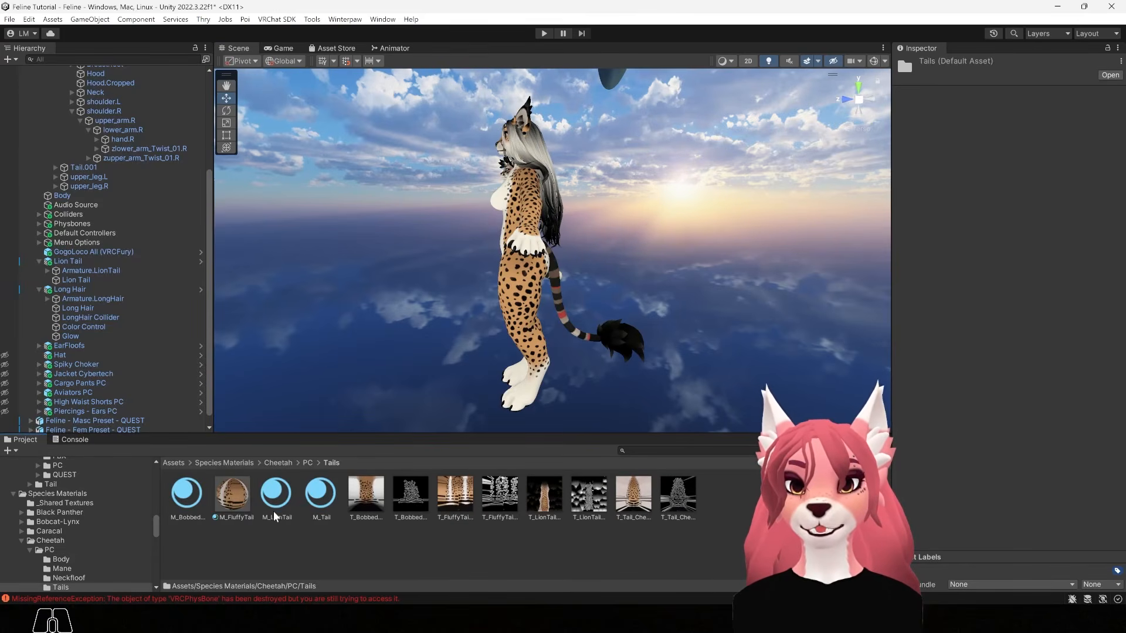
drag(276, 495, 578, 339)
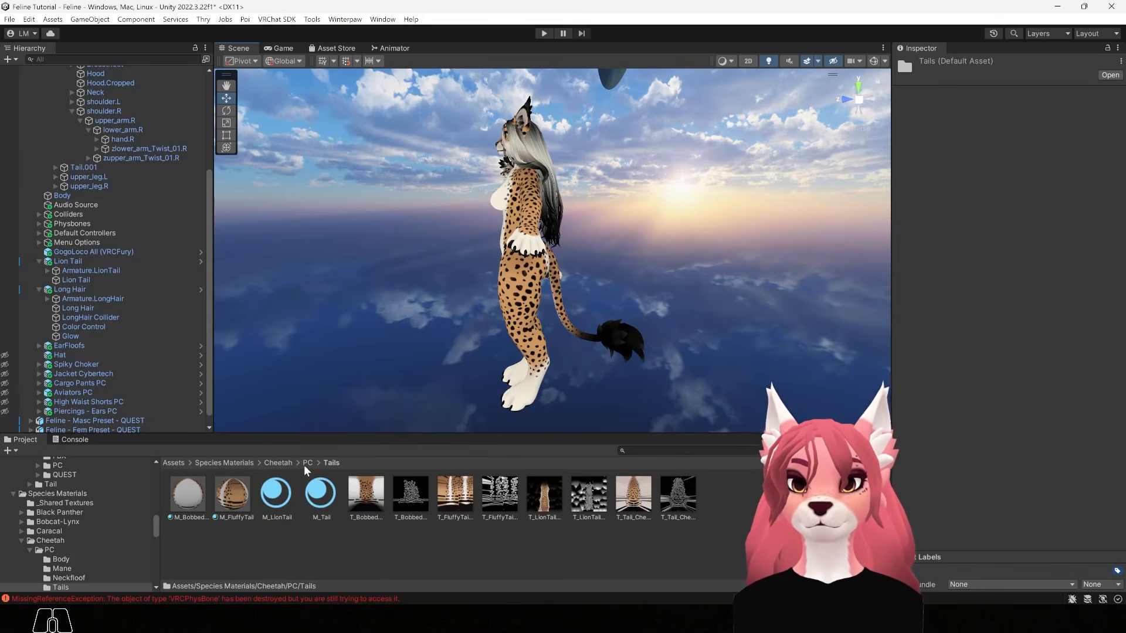
click(277, 462)
double_click(188, 496)
click(192, 498)
double_click(192, 500)
alt+drag(552, 264, 716, 265)
alt+middle_drag(716, 265, 761, 416)
alt+drag(761, 416, 786, 404)
scroll(557, 357, up, 2)
alt+middle_drag(558, 357, 615, 305)
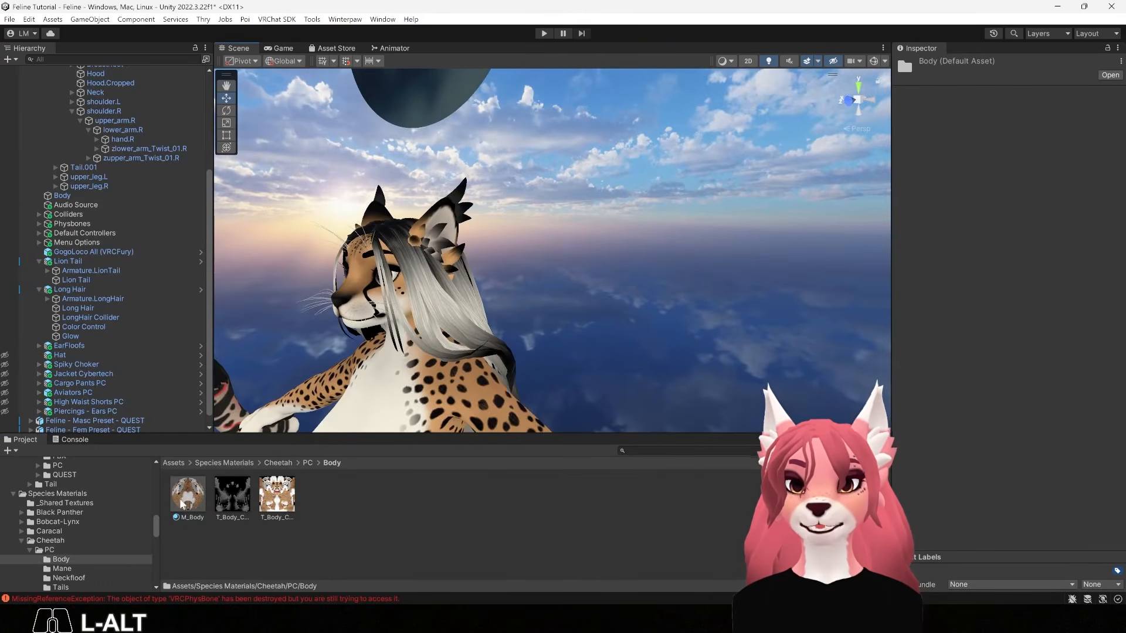
drag(188, 488, 466, 192)
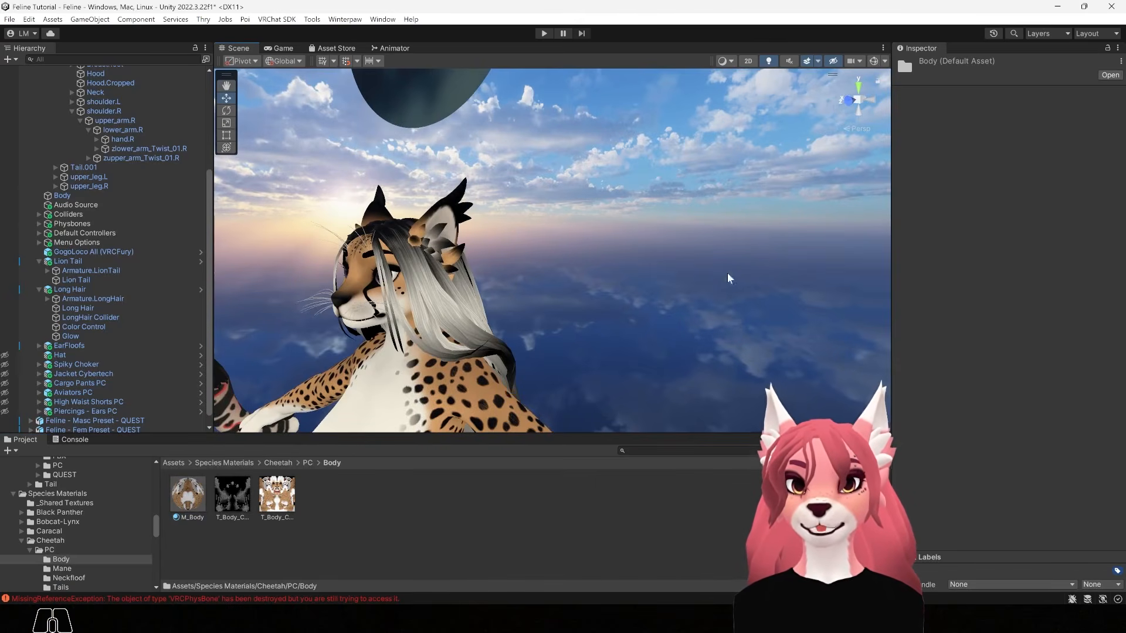
key(alt)
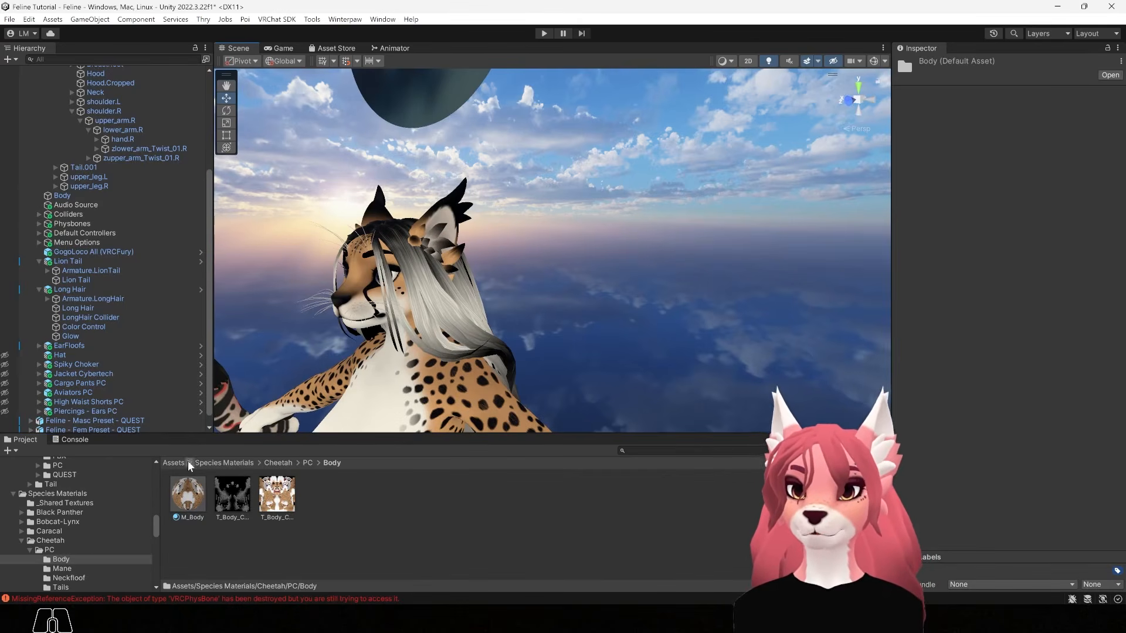
Go up to Assets and browse Feline > Hair > Long Hair > PC > PC Materials
click(209, 463)
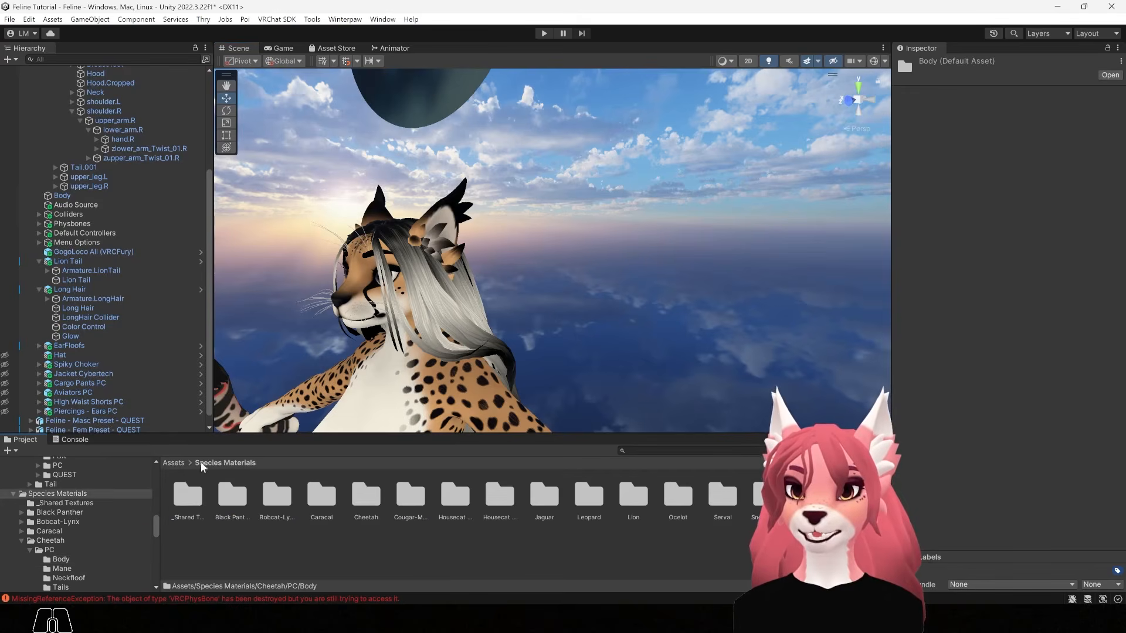
click(175, 464)
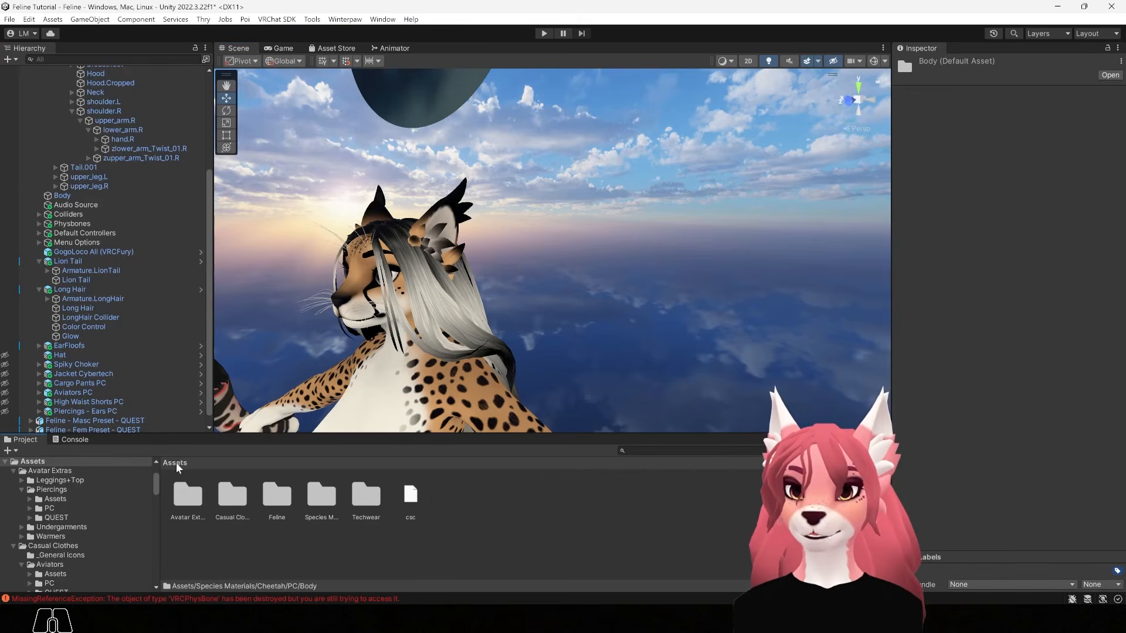
double_click(280, 497)
double_click(322, 497)
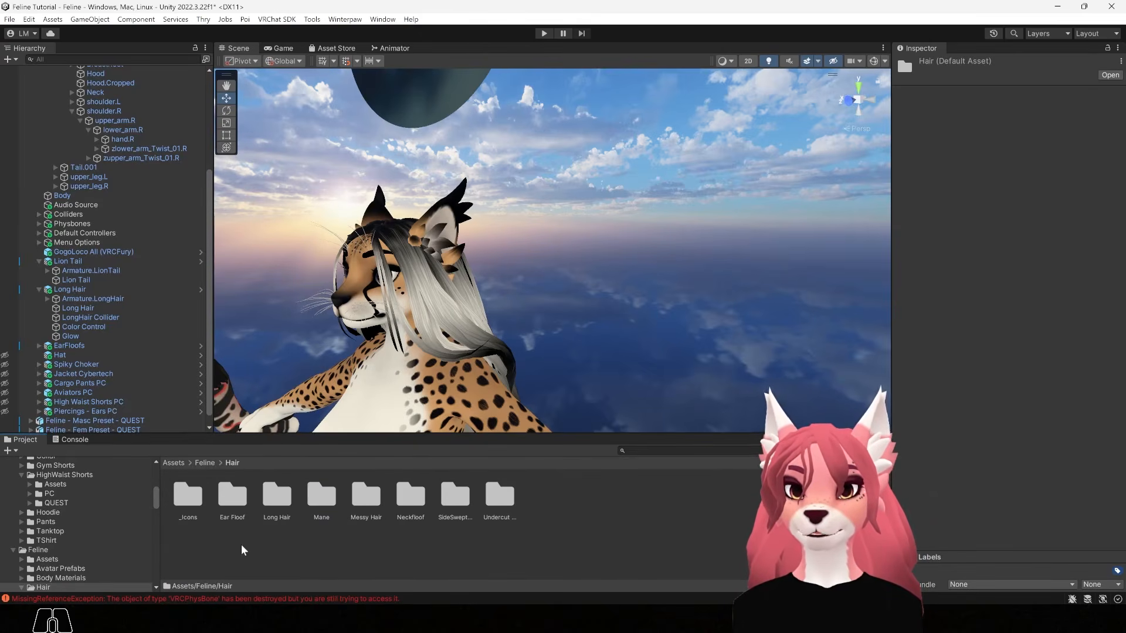
double_click(277, 497)
double_click(235, 497)
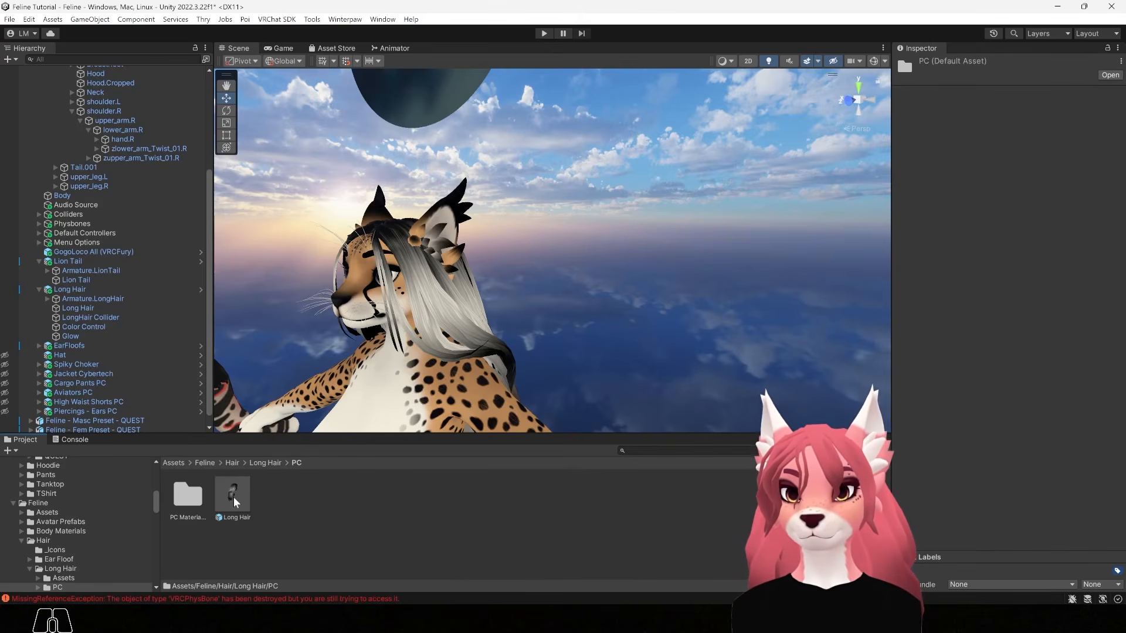
double_click(189, 497)
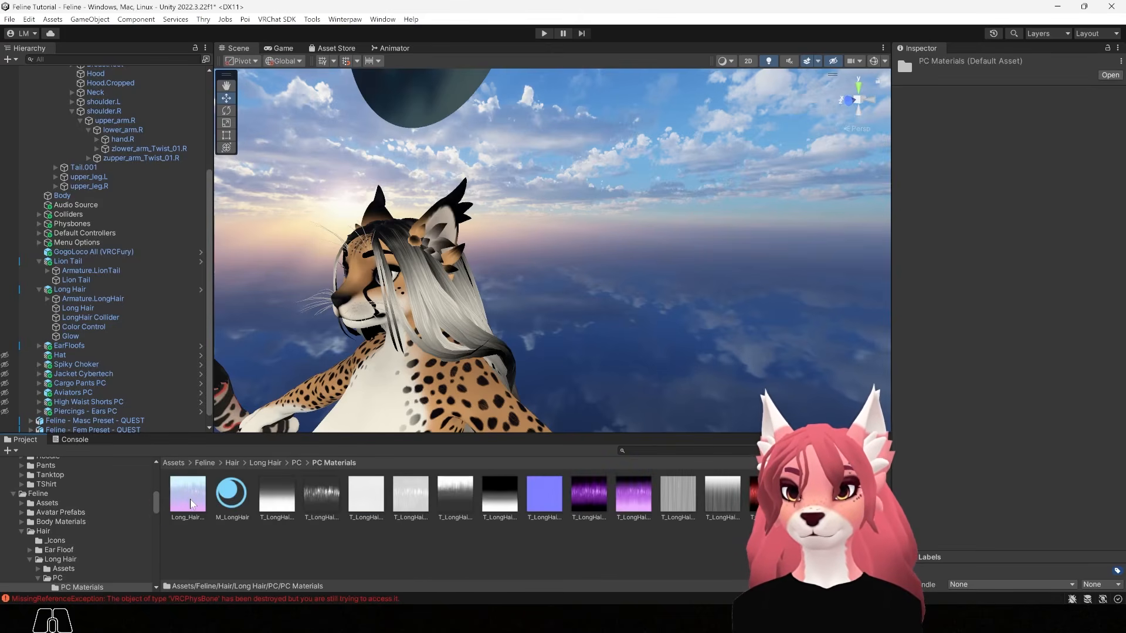
alt+drag(605, 331, 692, 327)
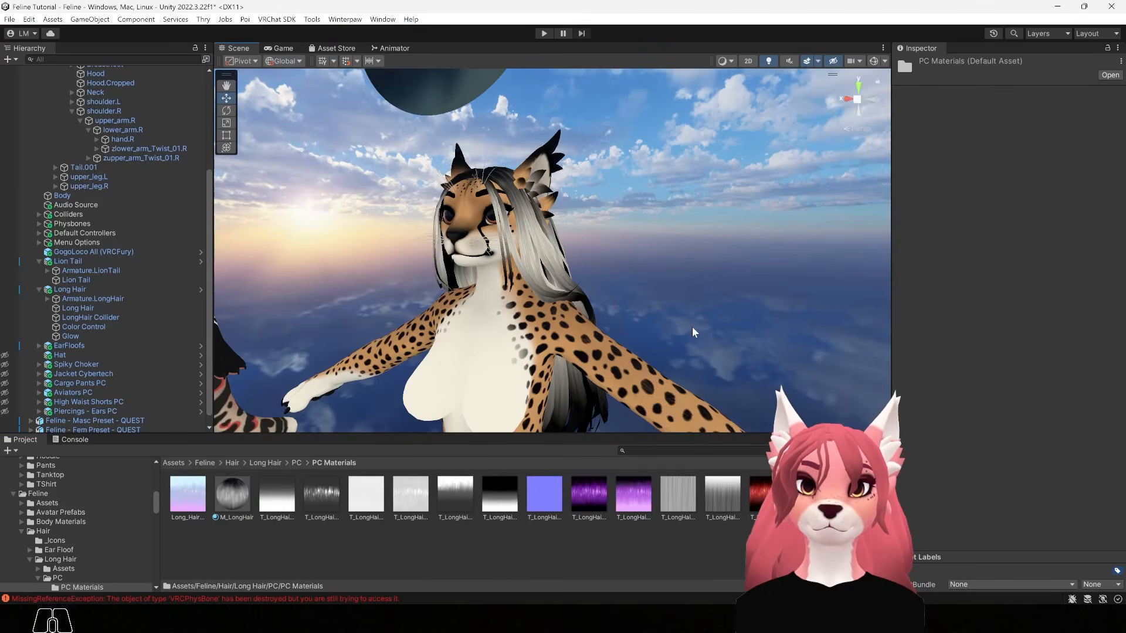
Back out to Hair, check the avatar from behind, then reopen Long Hair > PC > PC Materials
click(272, 464)
click(231, 463)
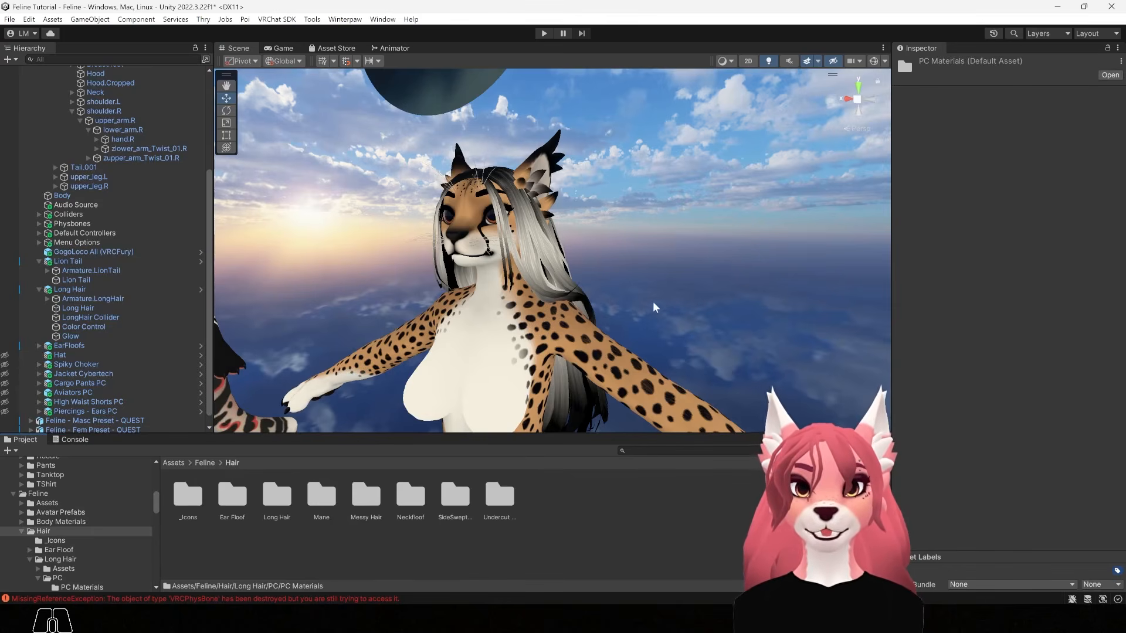
alt+drag(710, 332, 661, 360)
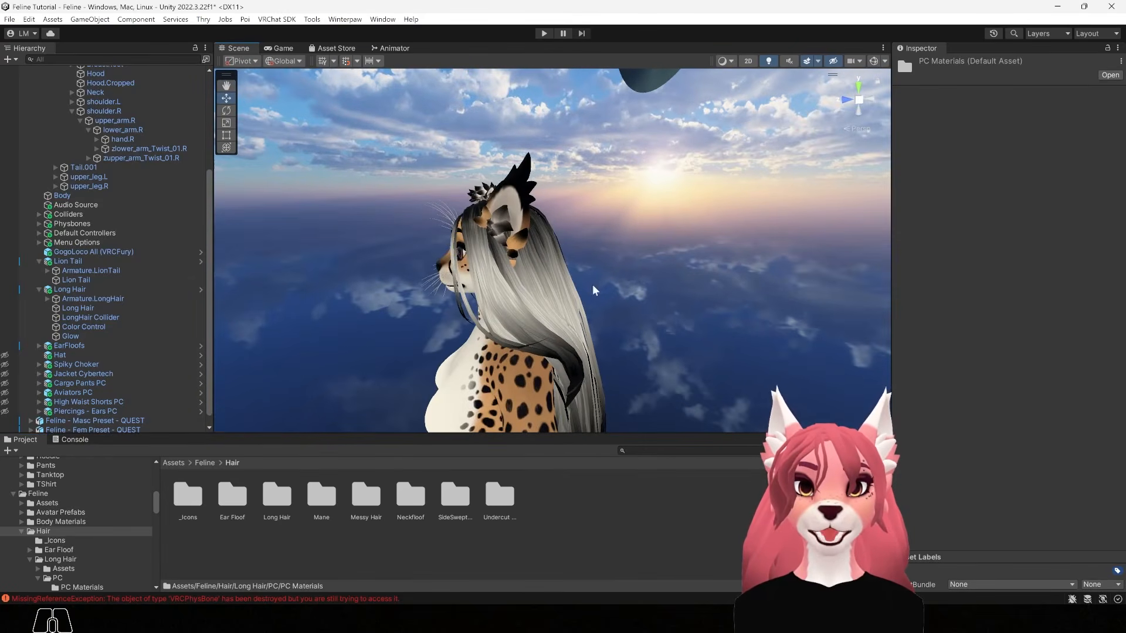
alt+drag(607, 357, 623, 378)
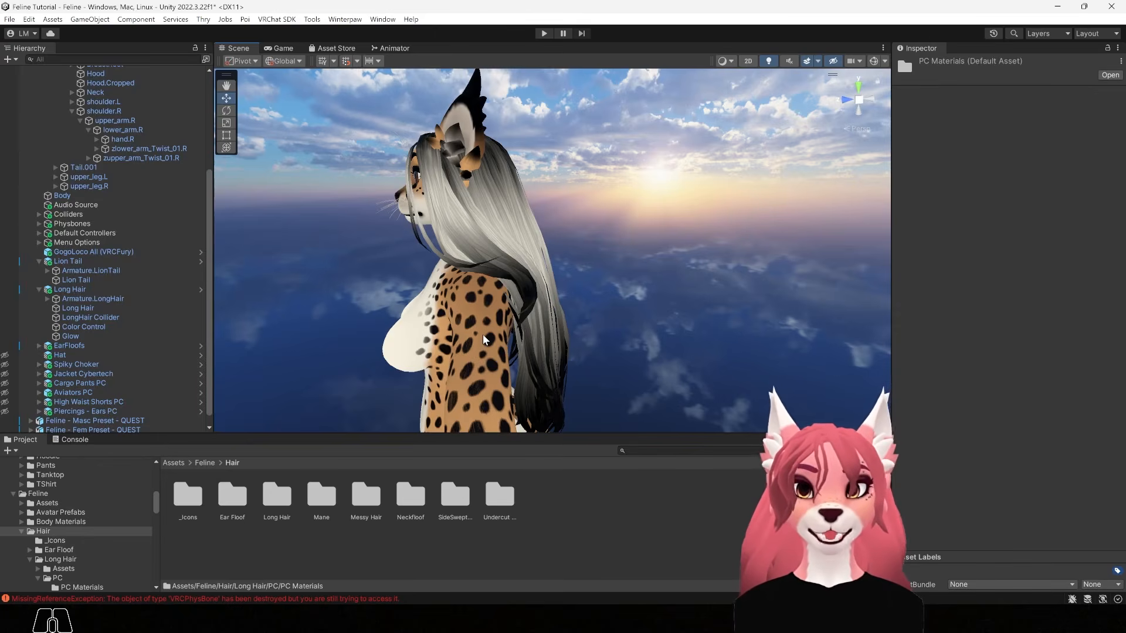
double_click(278, 498)
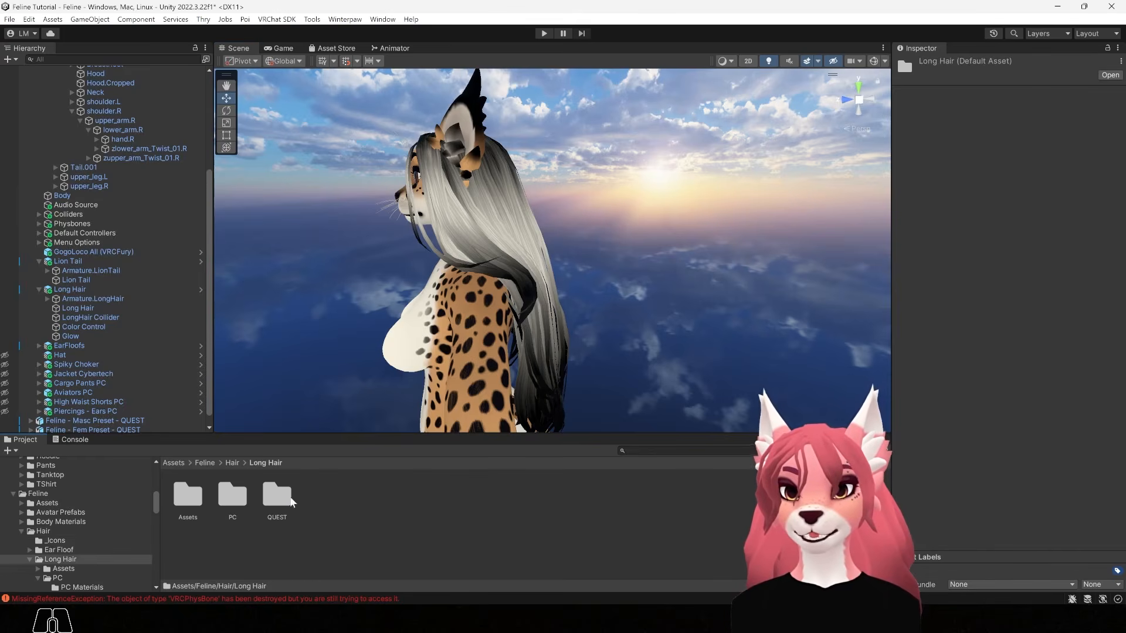
double_click(230, 498)
double_click(186, 496)
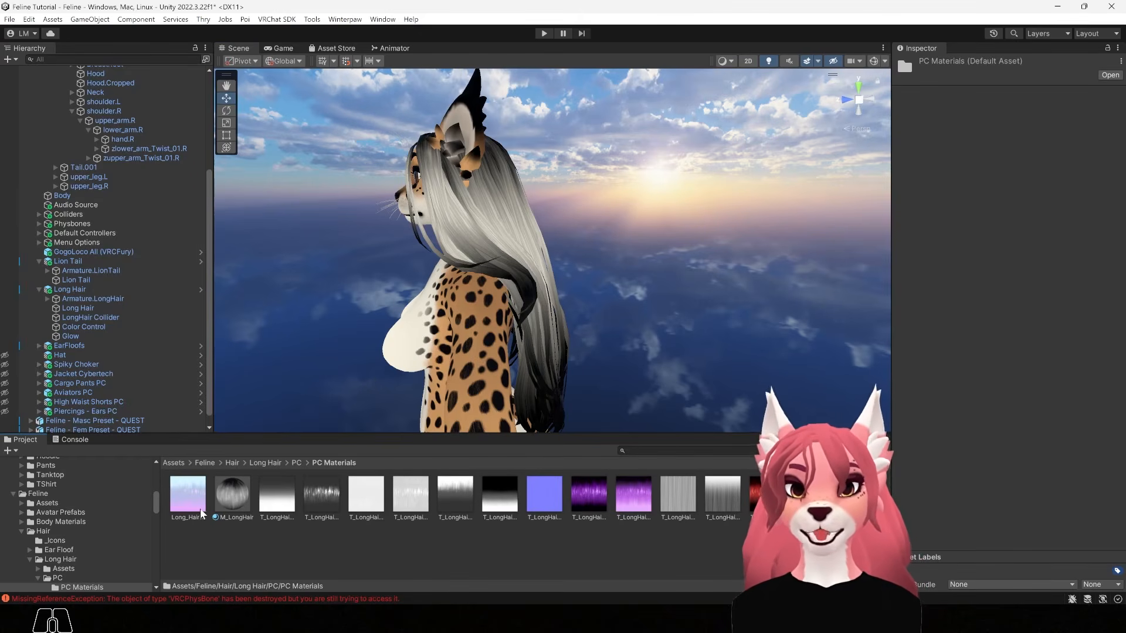
Put the pastel gradient texture into M_LongHair's Texture slot so the hair turns white fading to pink
click(229, 498)
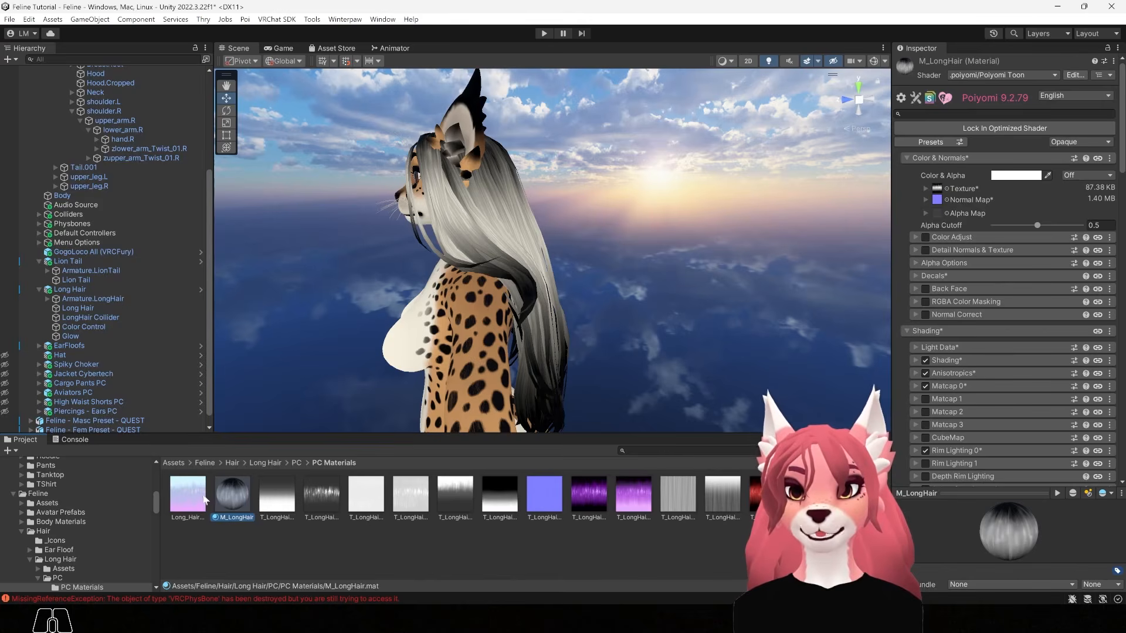
drag(190, 497, 938, 189)
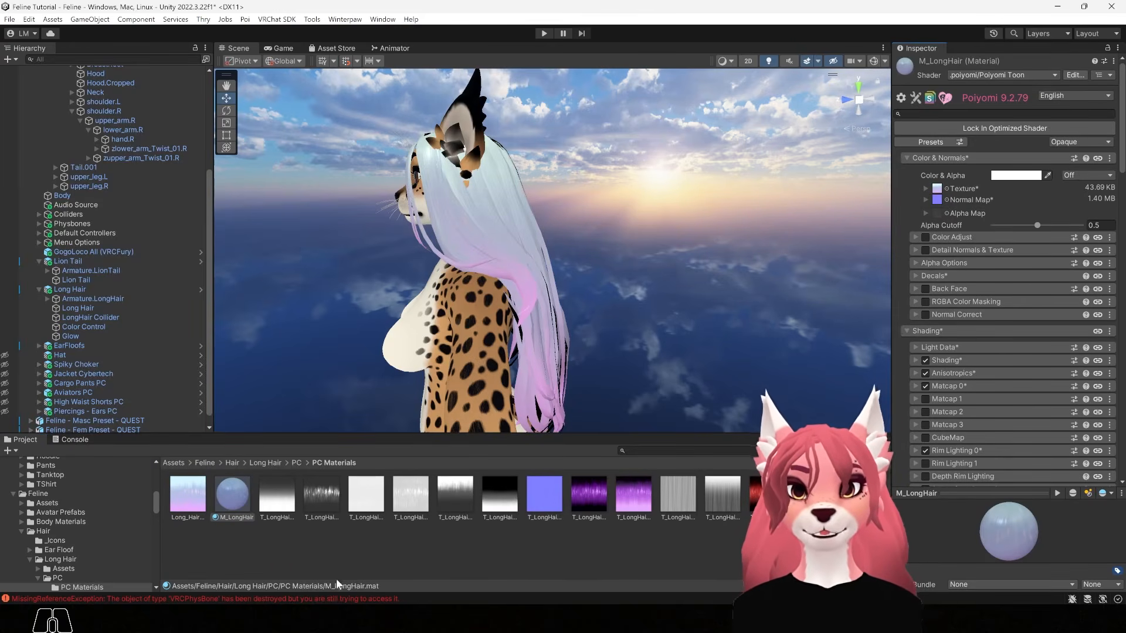
drag(231, 487, 524, 296)
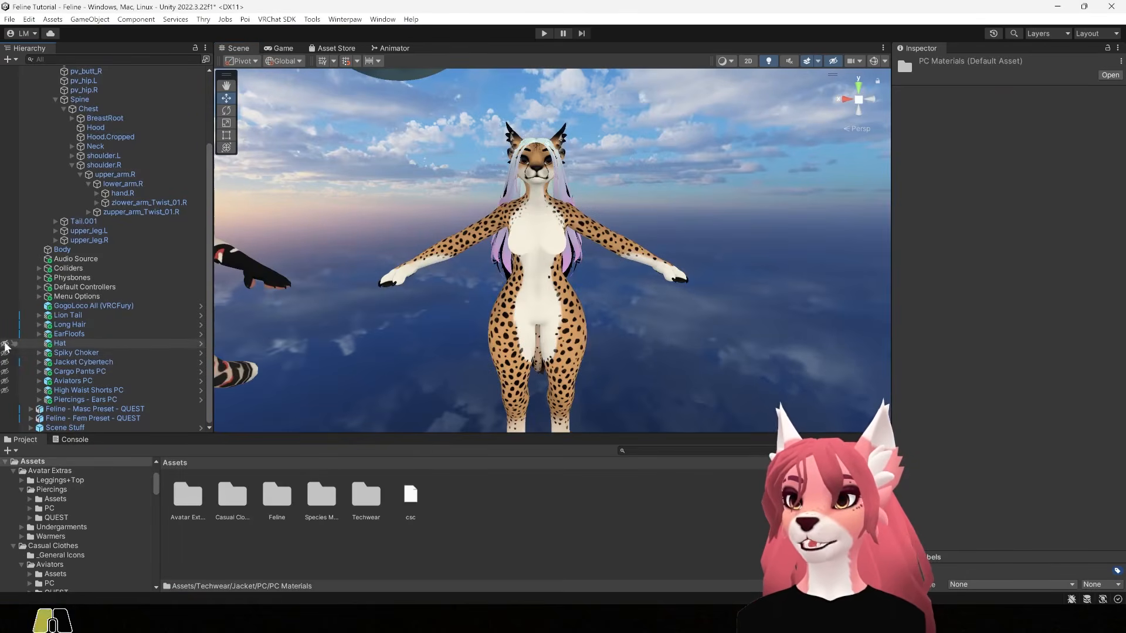
Show the Cybertech jacket, cargo pants, aviators and high-waist shorts on the avatar
click(5, 362)
click(4, 372)
click(4, 373)
click(5, 373)
click(4, 382)
click(5, 391)
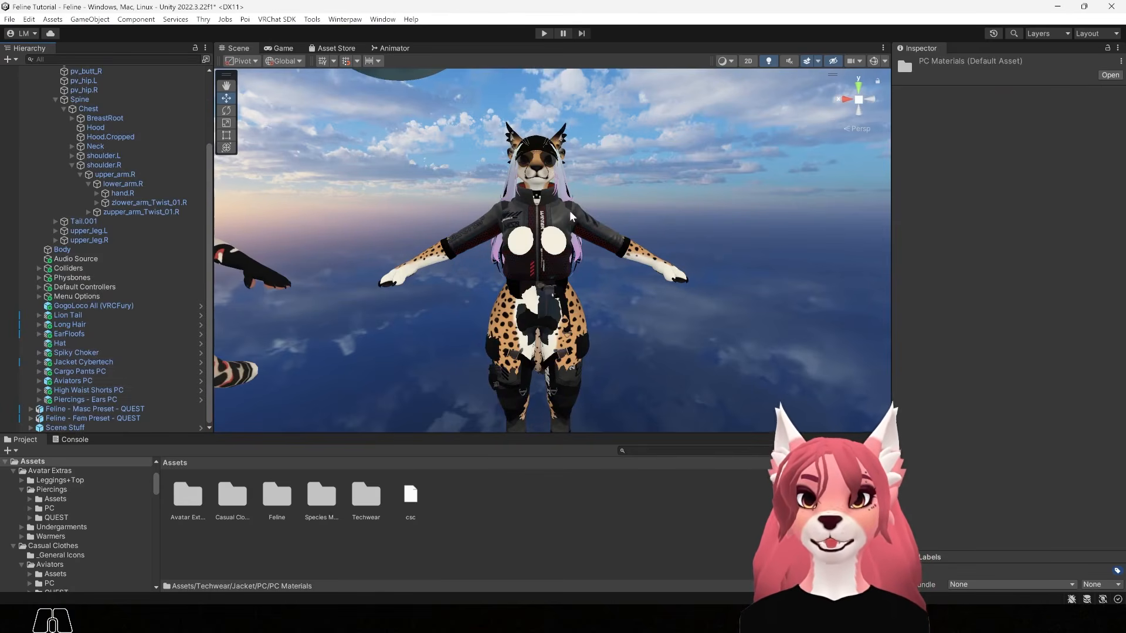
Browse to Techwear > Jacket > PC > PC Materials in the Project panel
double_click(368, 492)
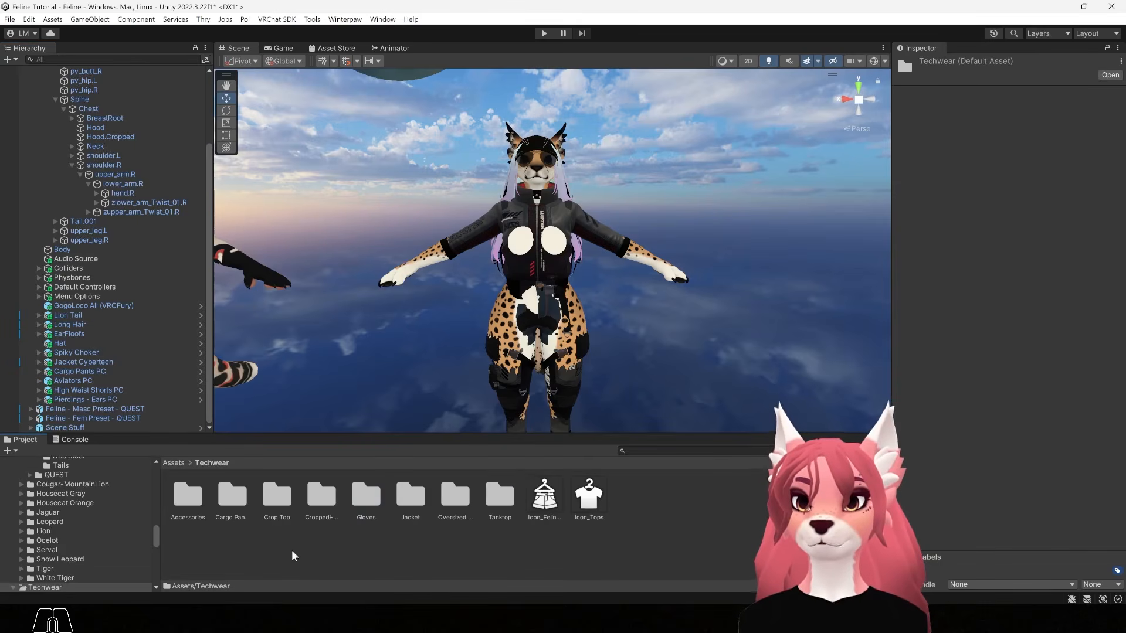
double_click(410, 498)
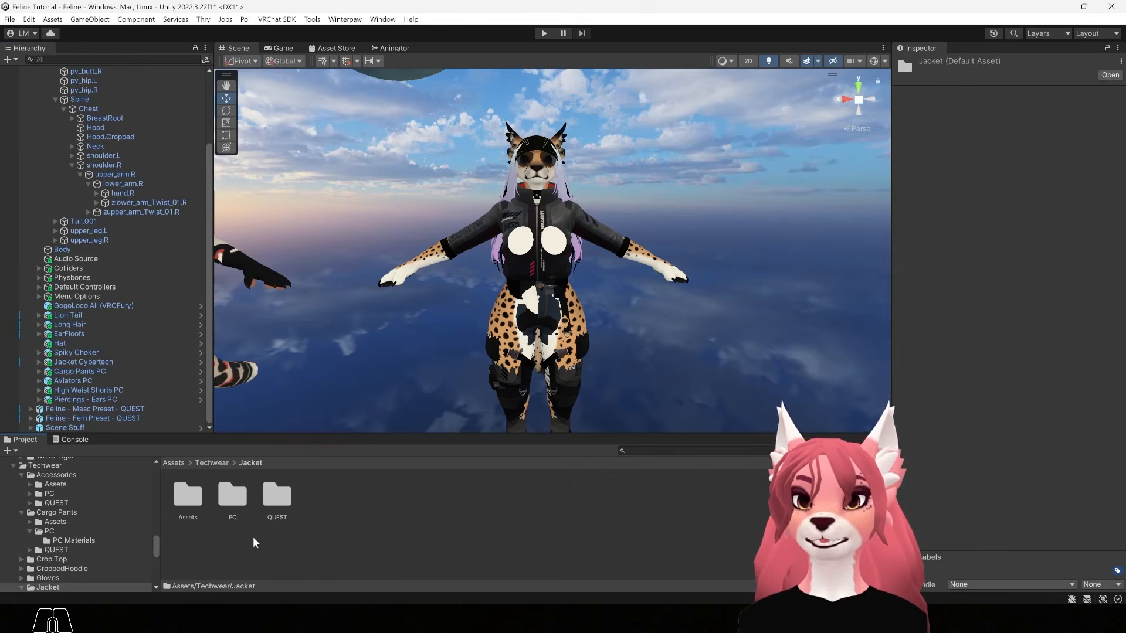
double_click(233, 494)
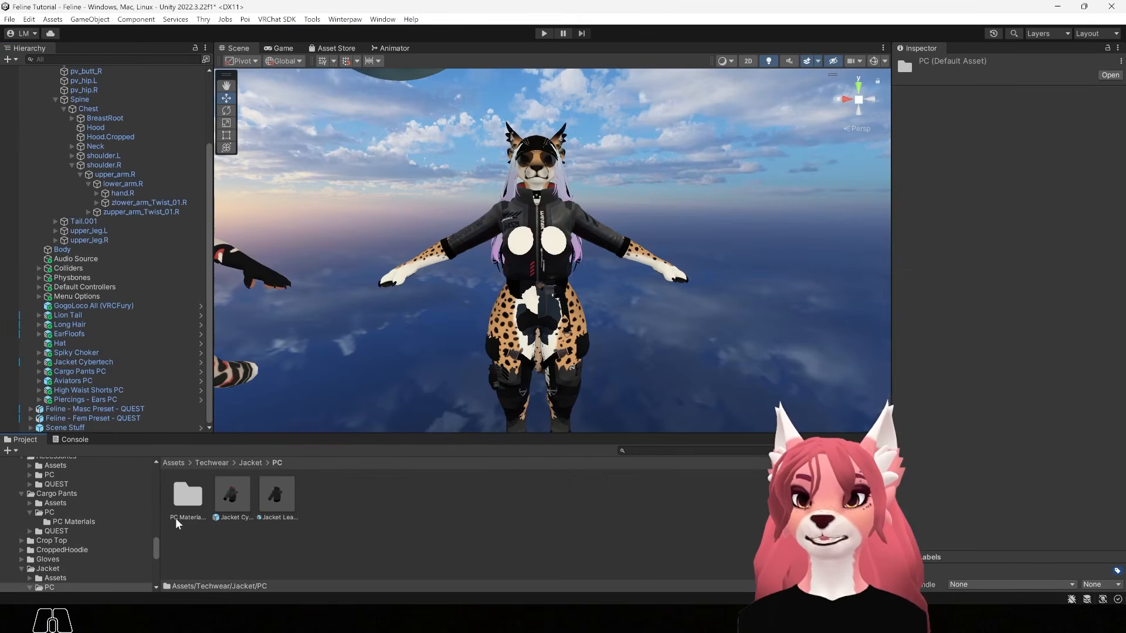
double_click(187, 496)
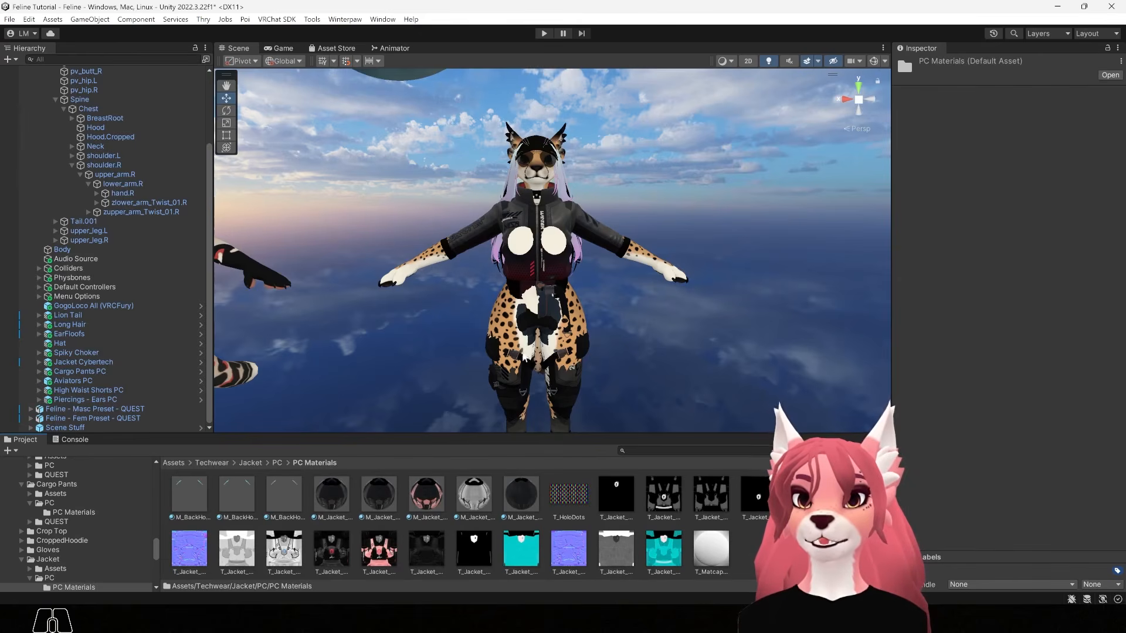
Apply the pink M_Jacket material to the jacket, trying a white and another material first
alt+right_drag(465, 387, 686, 304)
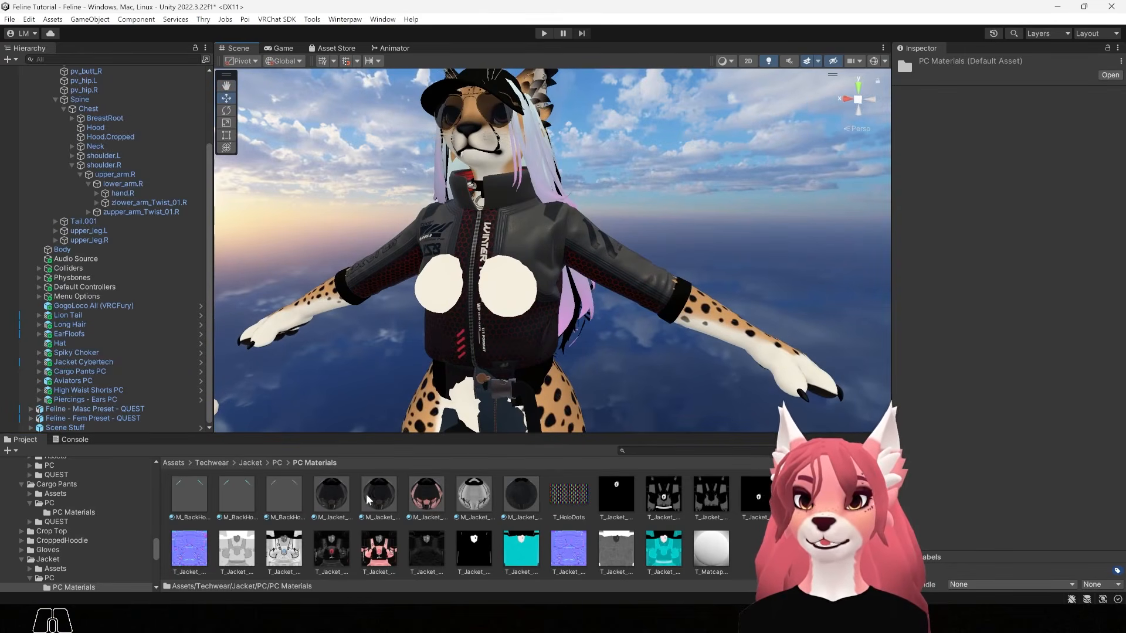
drag(422, 490, 525, 378)
drag(469, 494, 509, 363)
drag(382, 492, 153, 317)
alt+drag(733, 267, 501, 258)
alt+scroll(610, 217, up, 6)
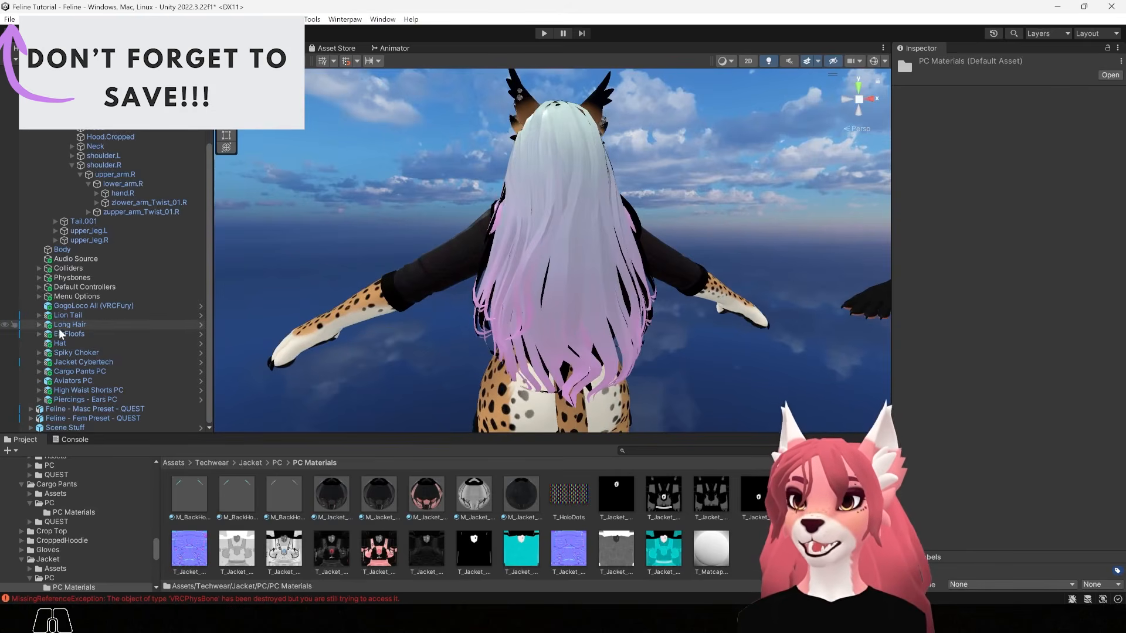
Hide the long hair, make the hood and back pink, and add the red skull M_BackHo design
click(5, 324)
alt+drag(692, 357, 550, 311)
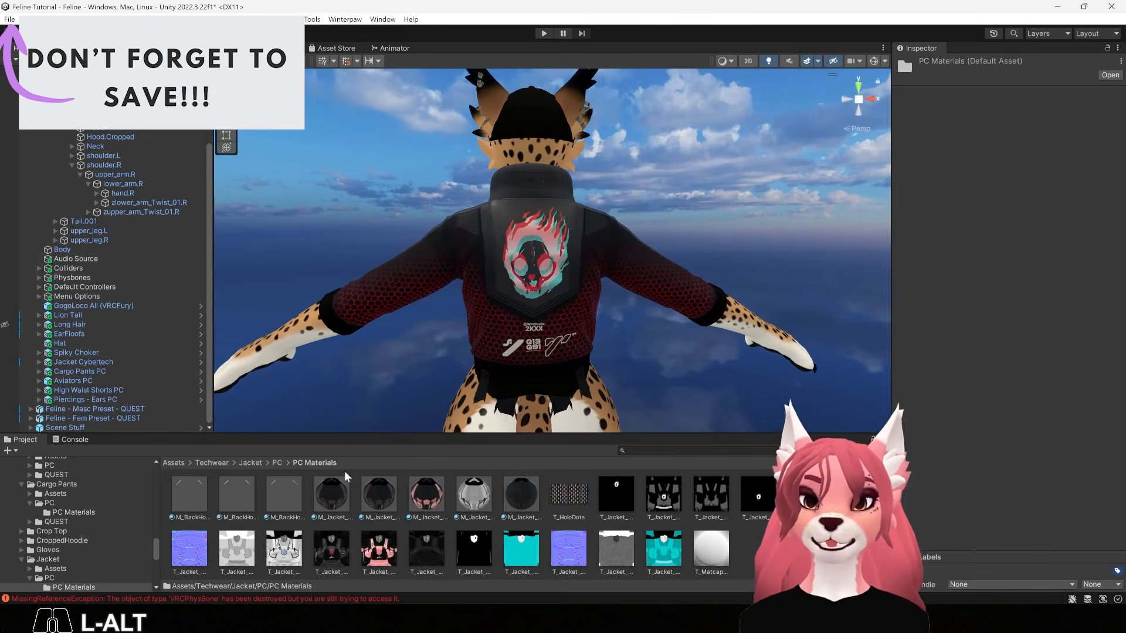
drag(426, 495, 467, 386)
drag(278, 496, 510, 352)
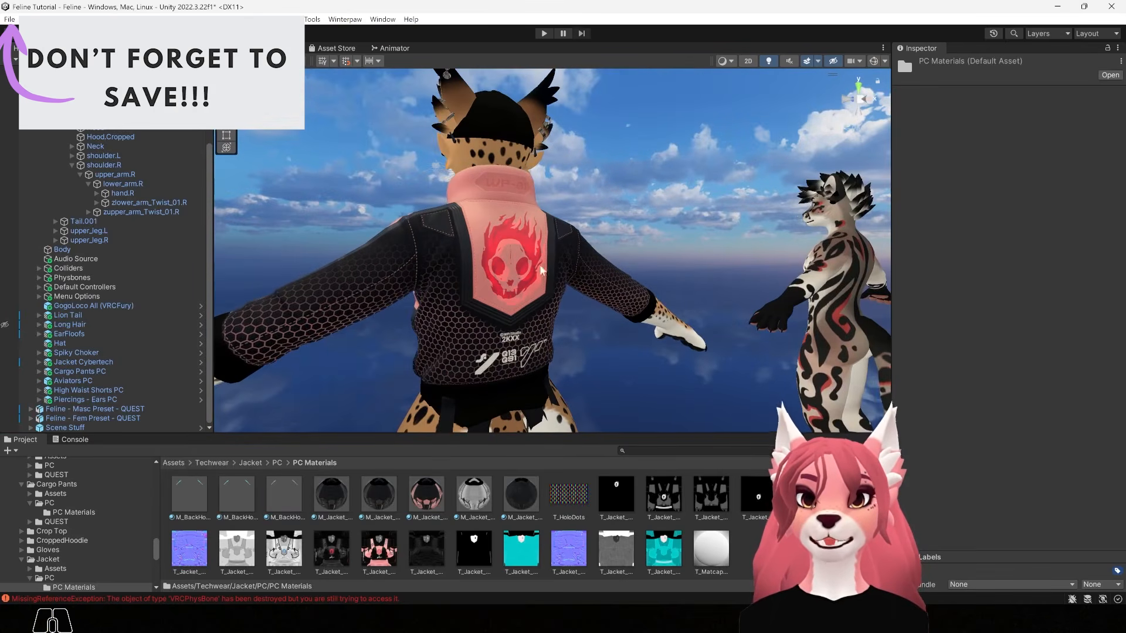
Face the avatar front-on and hide its body and high-waist shorts
alt+drag(652, 368, 630, 326)
alt+middle_drag(630, 321, 629, 256)
alt+drag(515, 319, 631, 317)
alt+drag(560, 392, 570, 393)
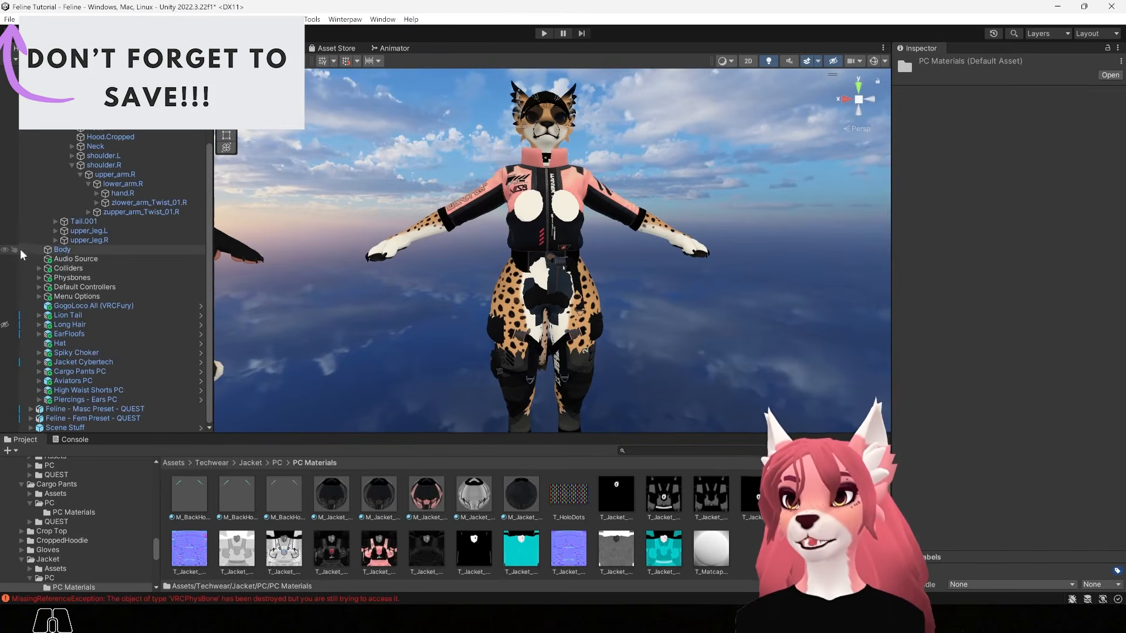
click(5, 250)
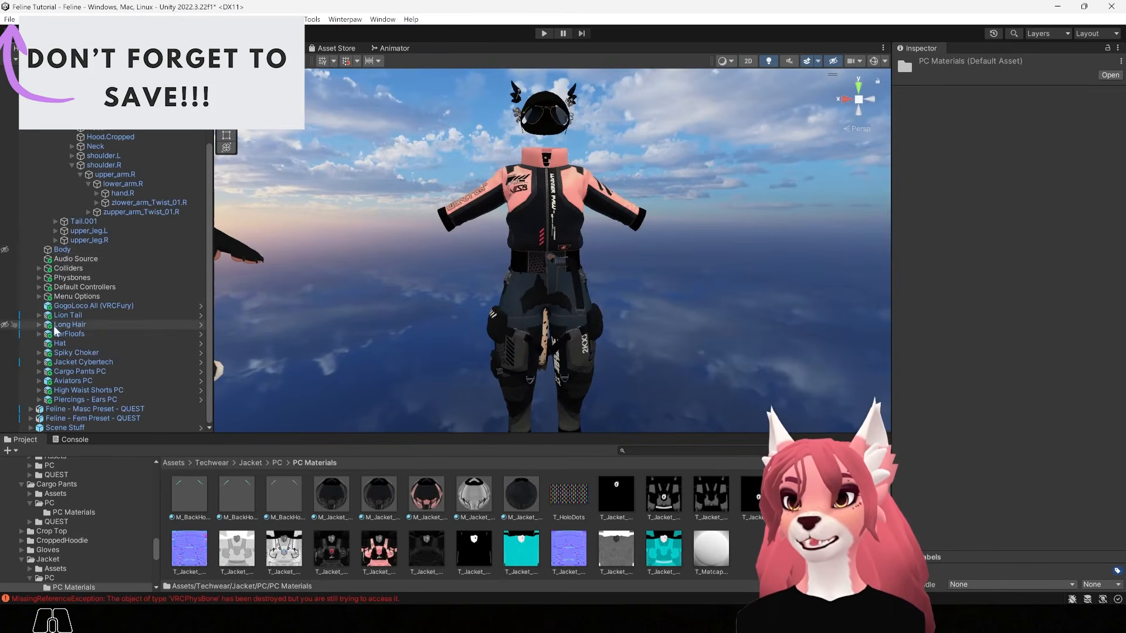
click(6, 390)
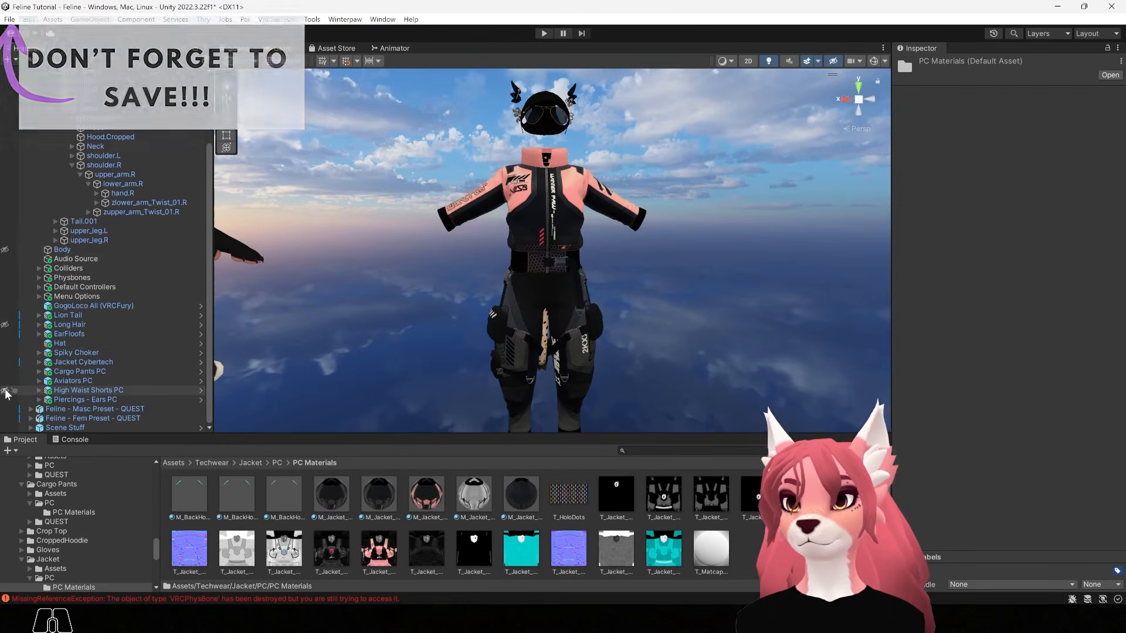
Apply the pink M_CargoPants material from Techwear > Cargo Pants > PC > PC Materials to the pants
click(214, 463)
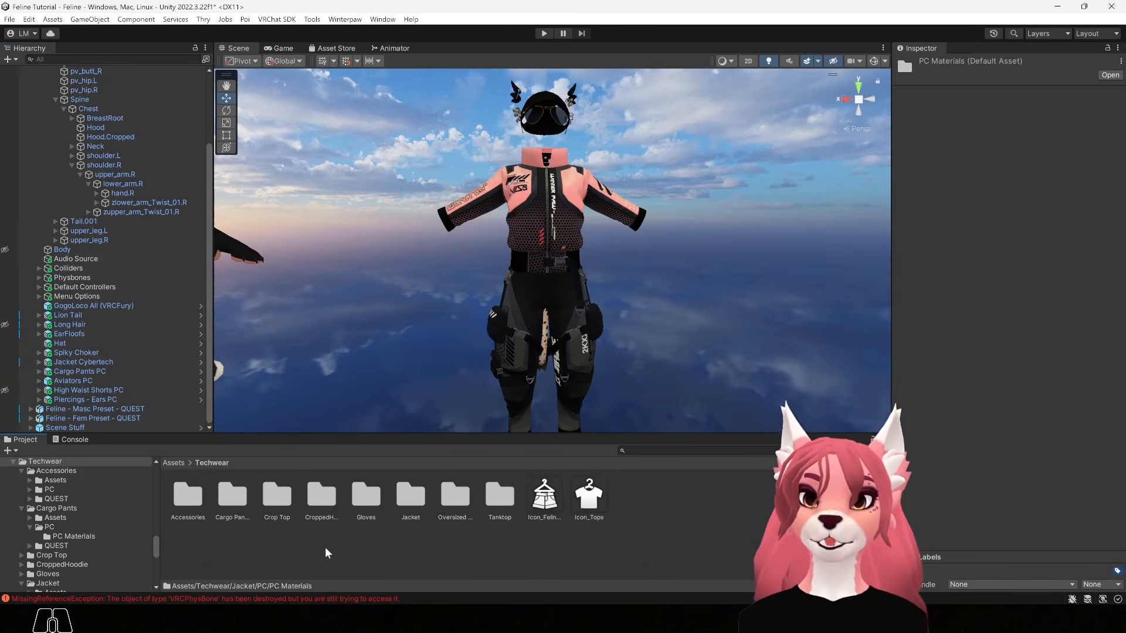
double_click(232, 495)
double_click(234, 500)
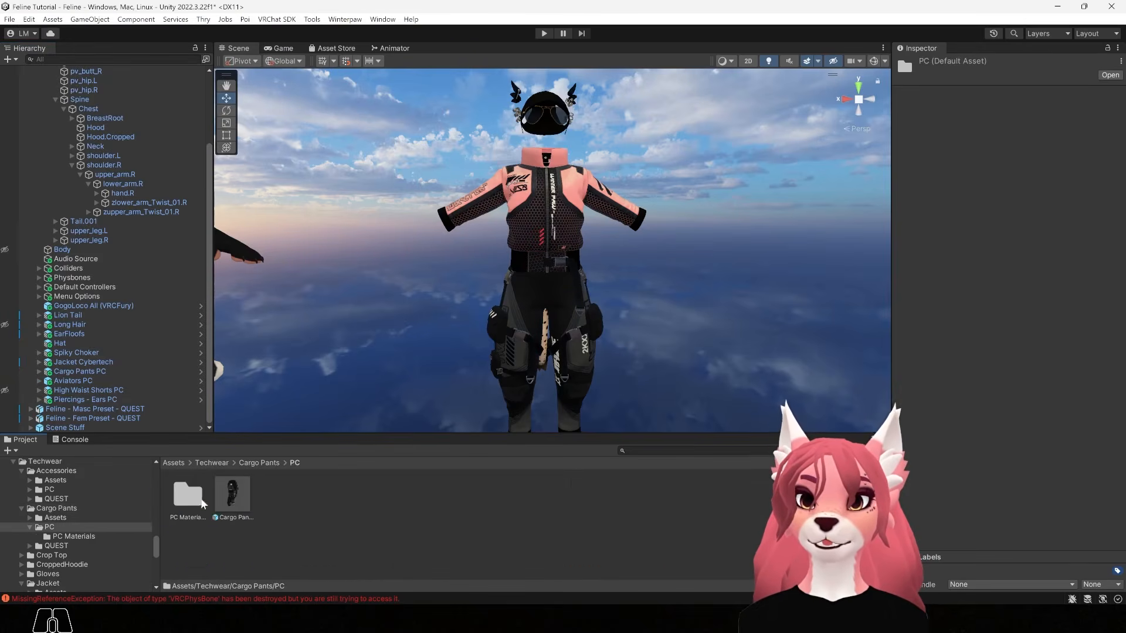
double_click(200, 497)
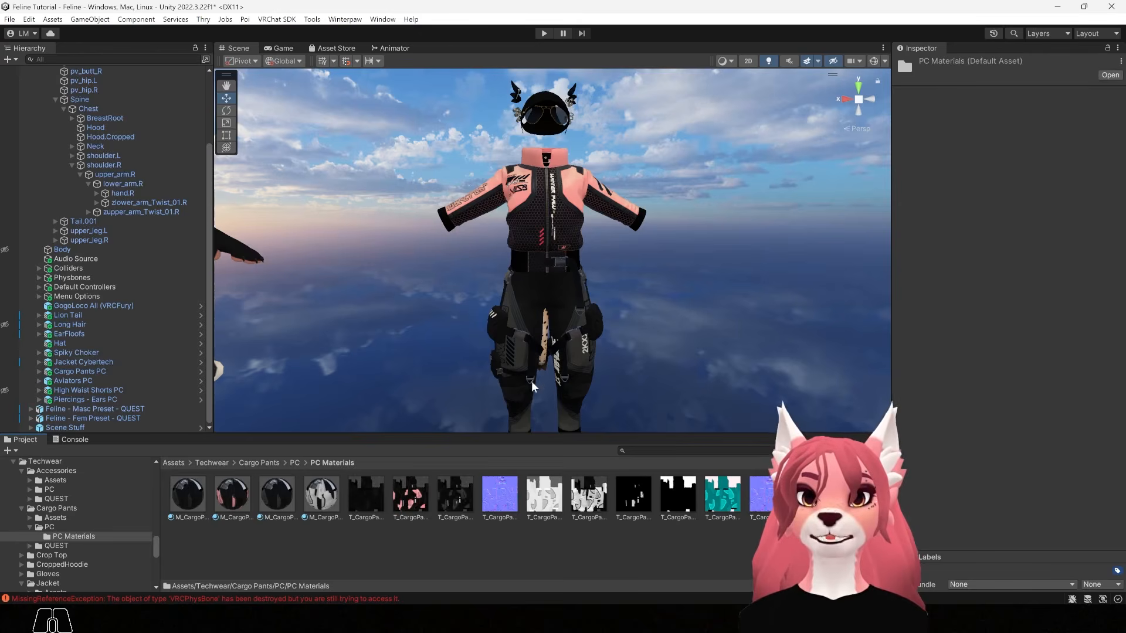
drag(227, 500, 510, 369)
alt+drag(650, 358, 481, 191)
alt+drag(350, 388, 535, 403)
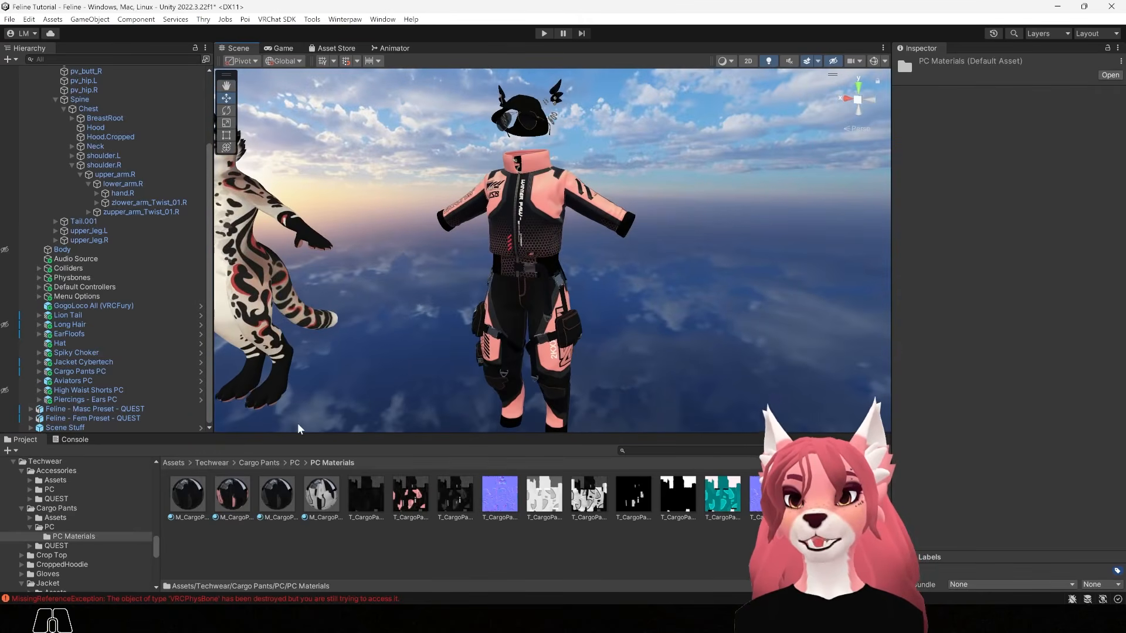
Show the high-waist shorts and hide the cargo pants on the avatar
click(6, 390)
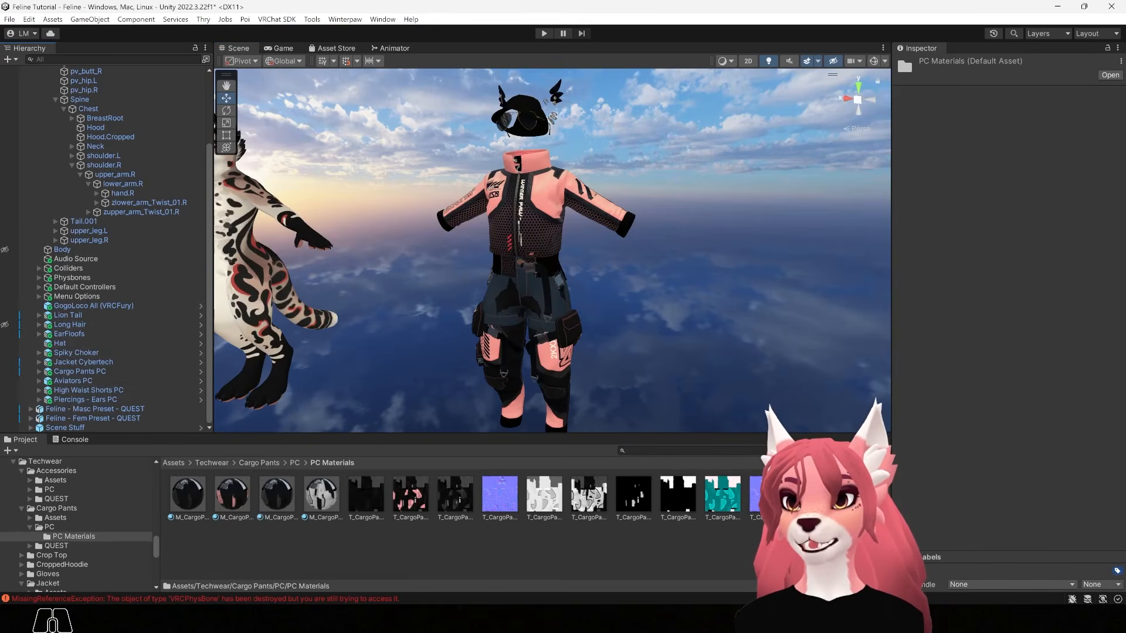
click(5, 372)
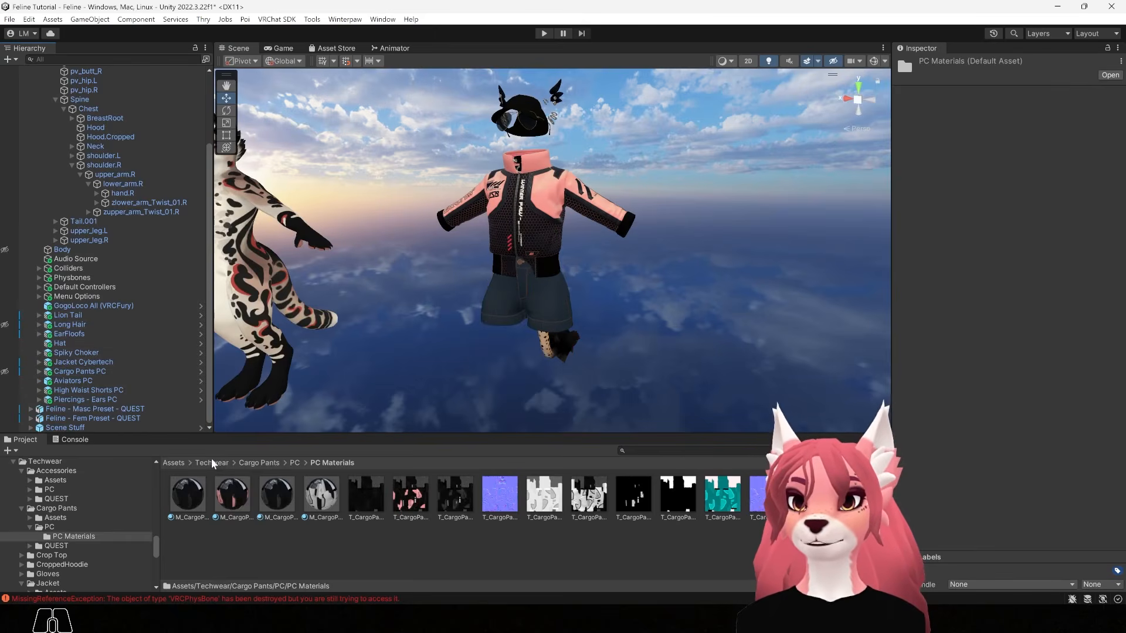
click(175, 461)
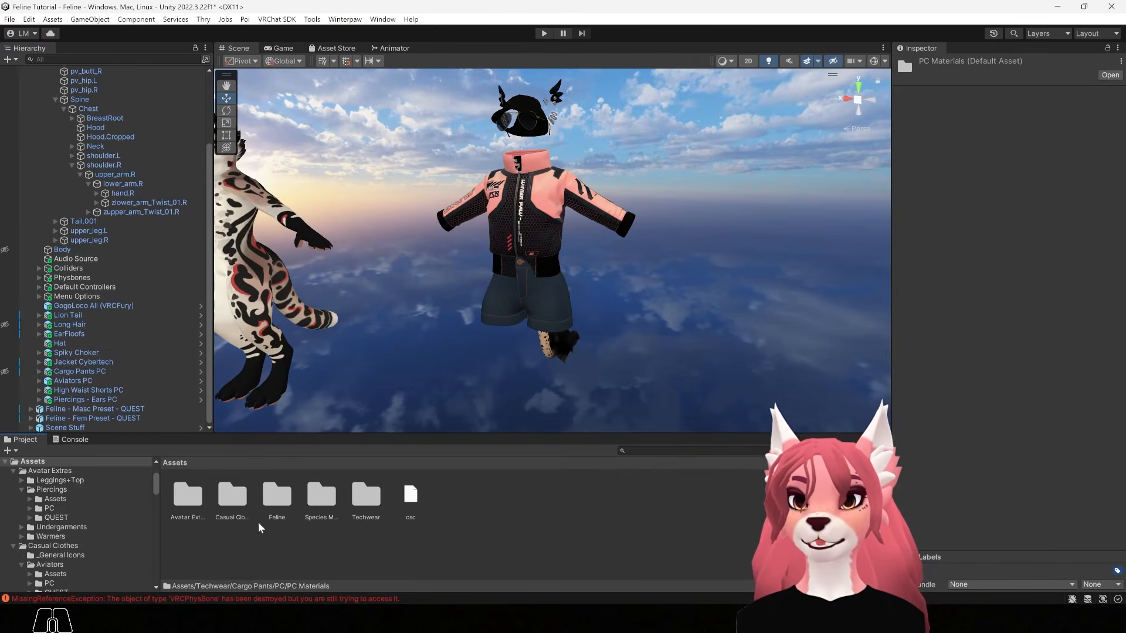
double_click(233, 494)
double_click(405, 493)
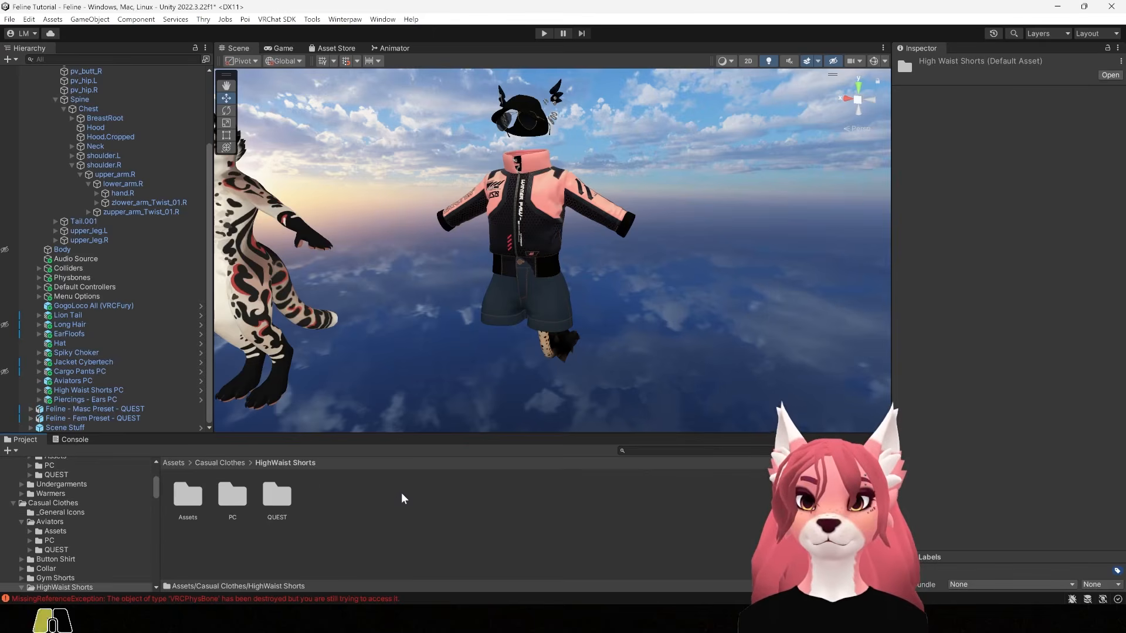
double_click(241, 498)
double_click(187, 496)
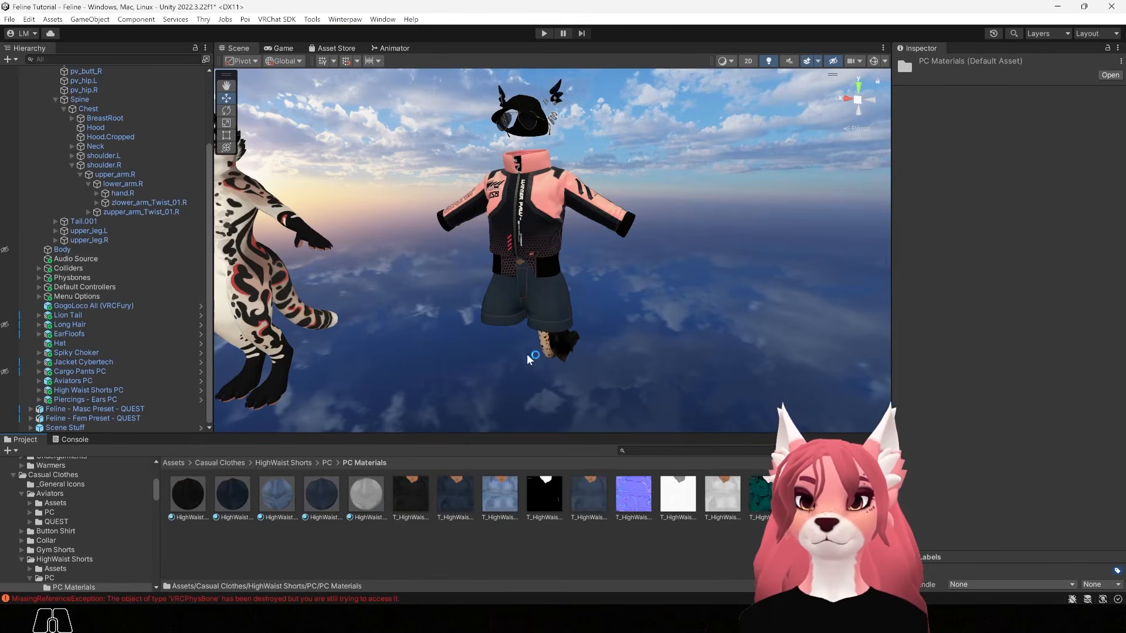
alt+drag(515, 370, 558, 354)
alt+right_drag(557, 354, 714, 402)
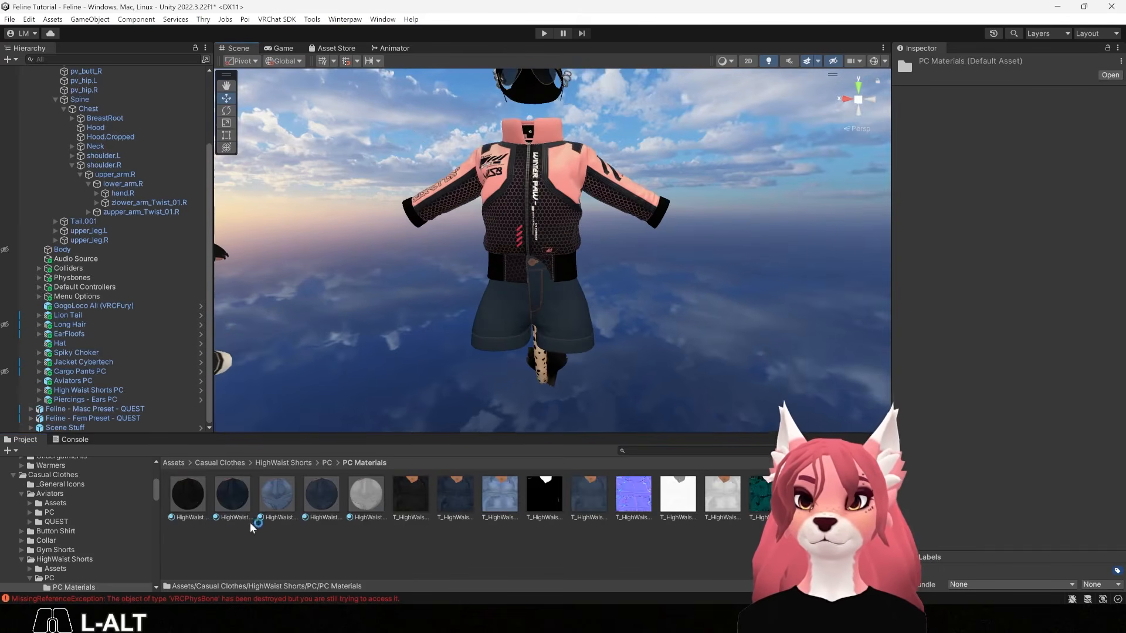
drag(188, 494, 554, 337)
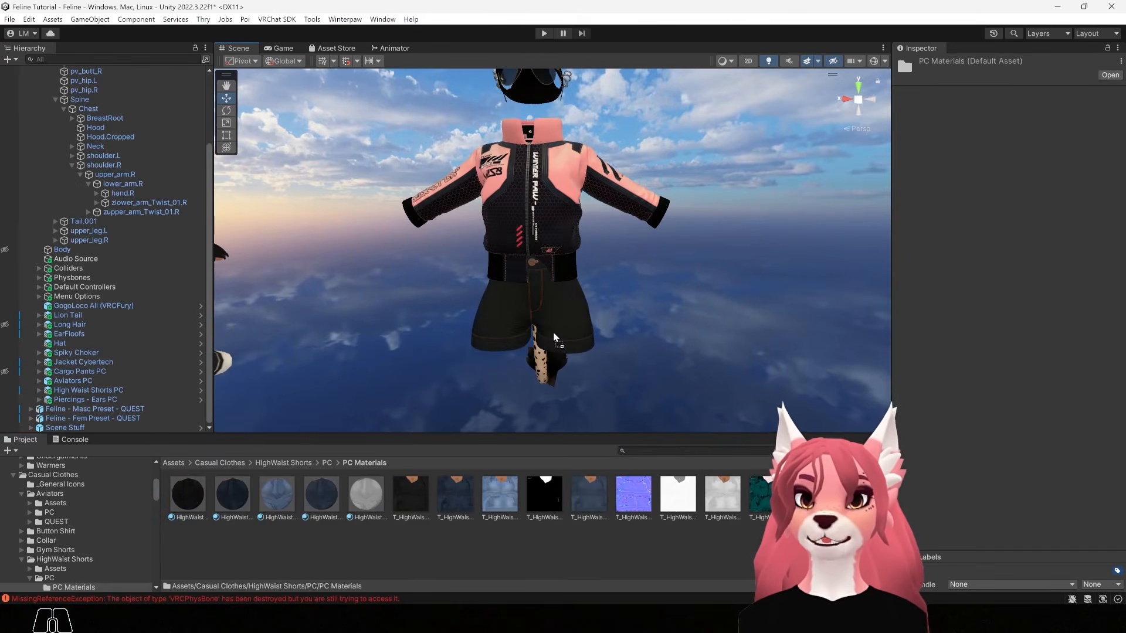
alt+drag(723, 326, 551, 341)
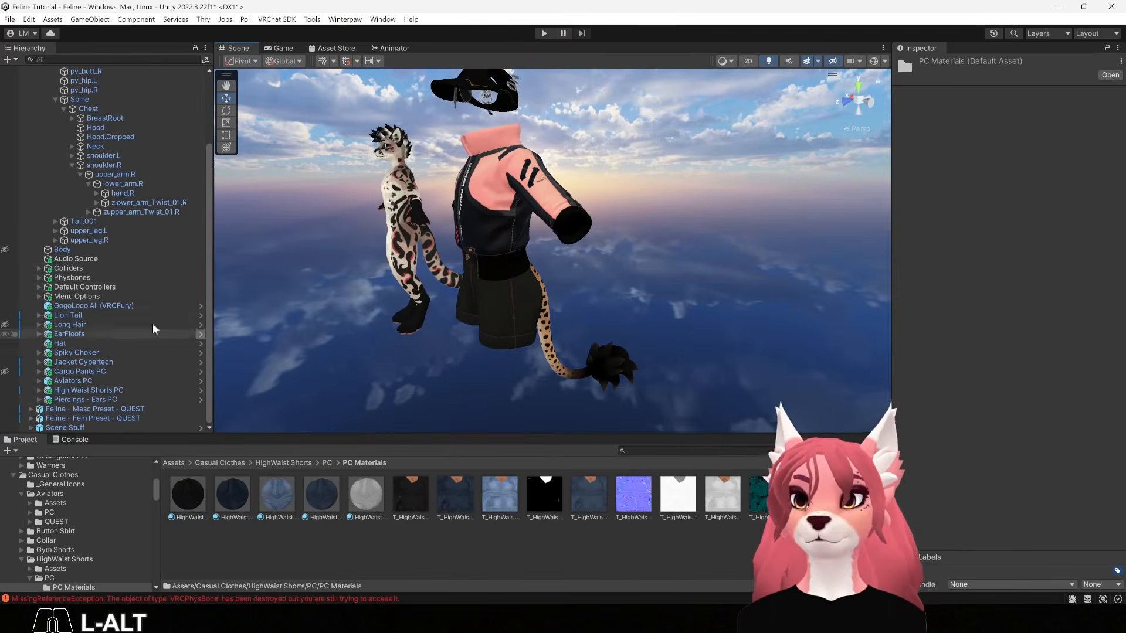
alt+drag(305, 299, 563, 270)
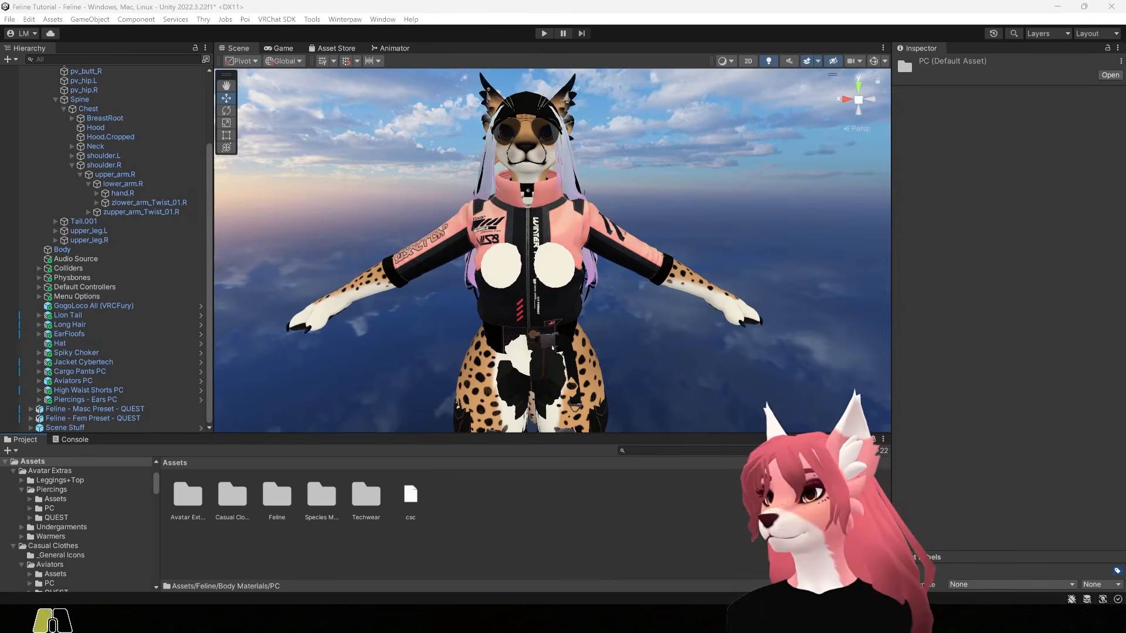
Import Body_JuliaFeline_BC from Custom Textures into Feline/Body Materials/PC and select it
drag(1, 440, 914, 198)
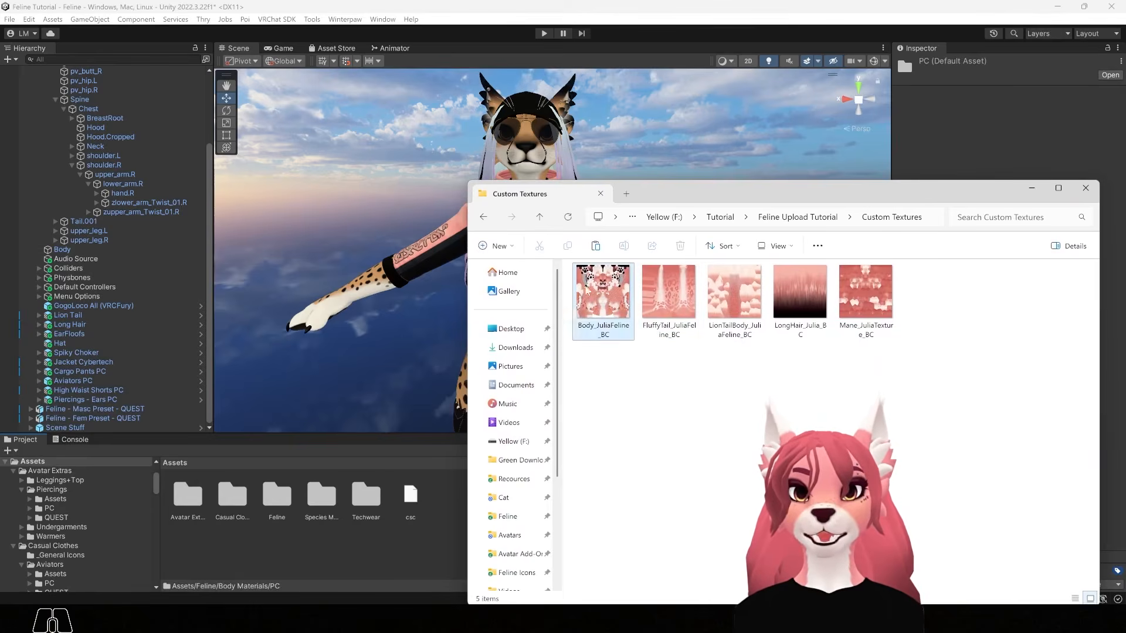
double_click(277, 498)
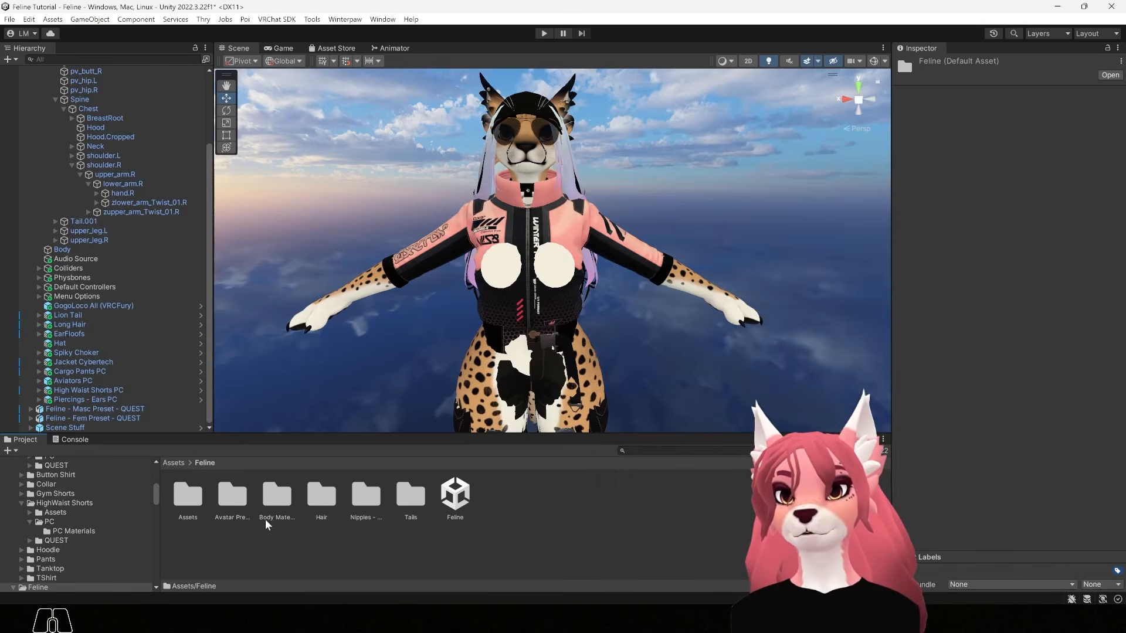
double_click(277, 495)
double_click(189, 496)
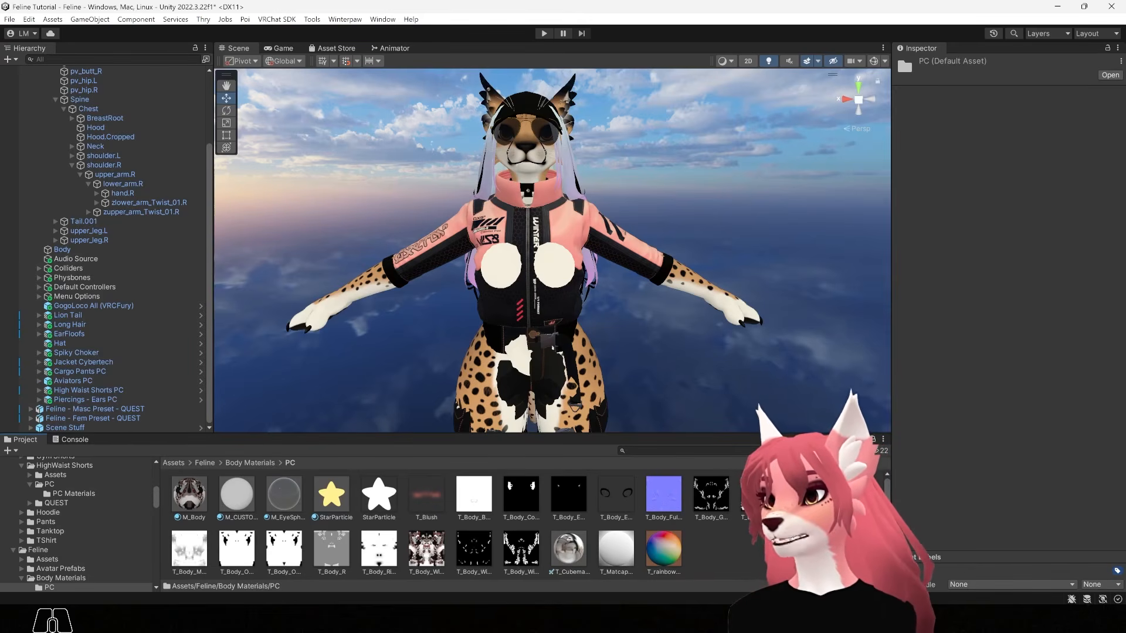
key(alt+Tab)
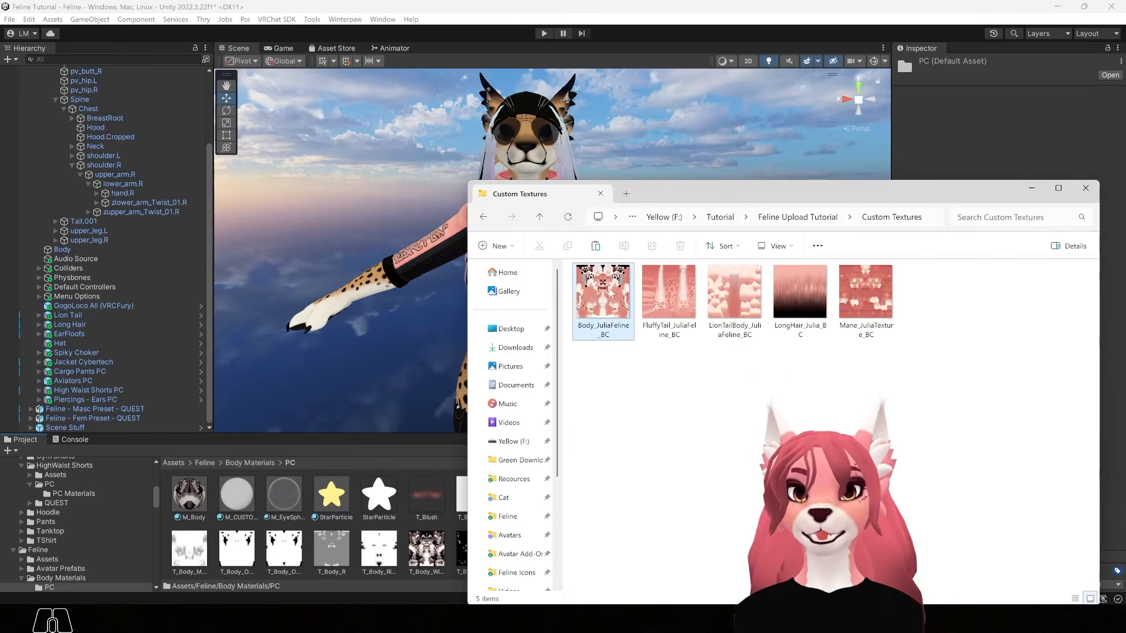
drag(602, 291, 213, 495)
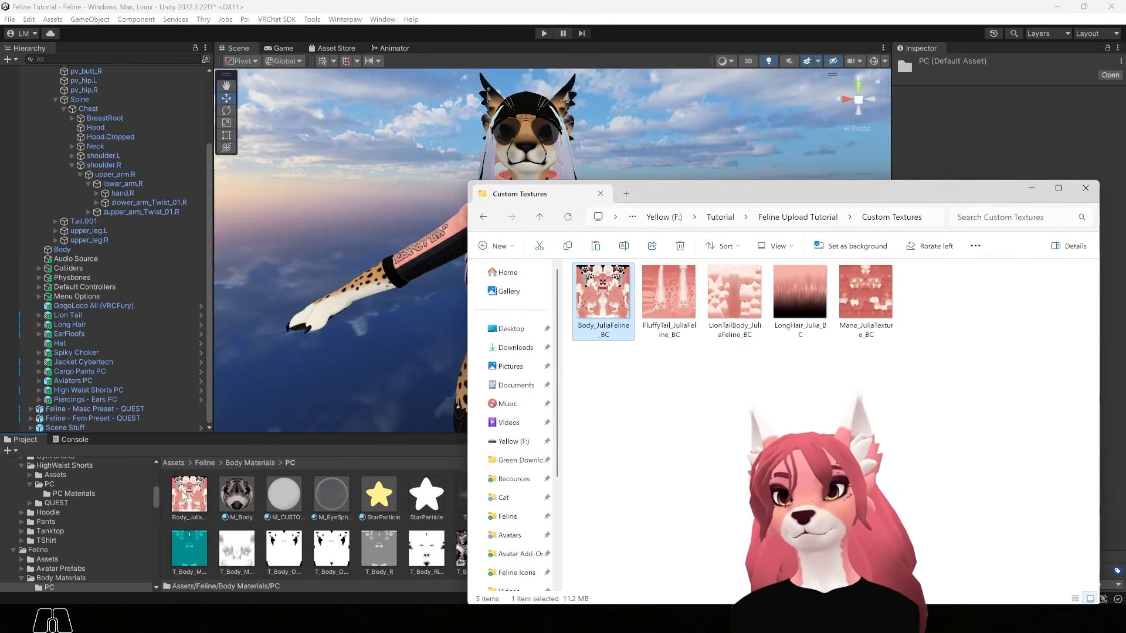
click(189, 494)
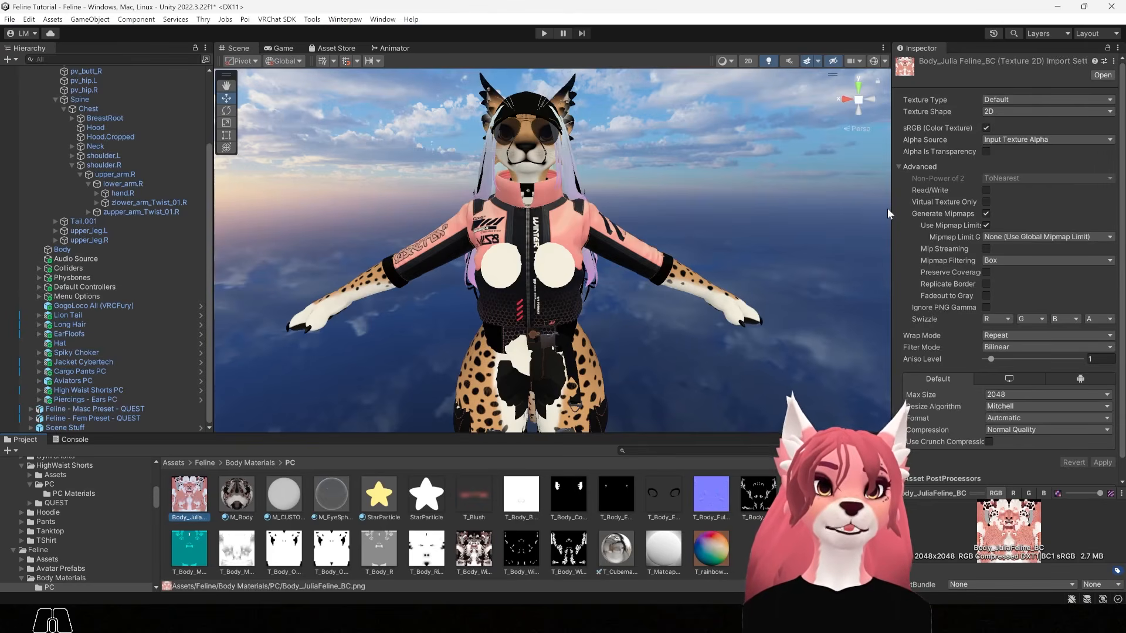
Reimport the body texture with Mip Streaming, Kaiser filtering, 4096 max size and High Quality compression
click(987, 248)
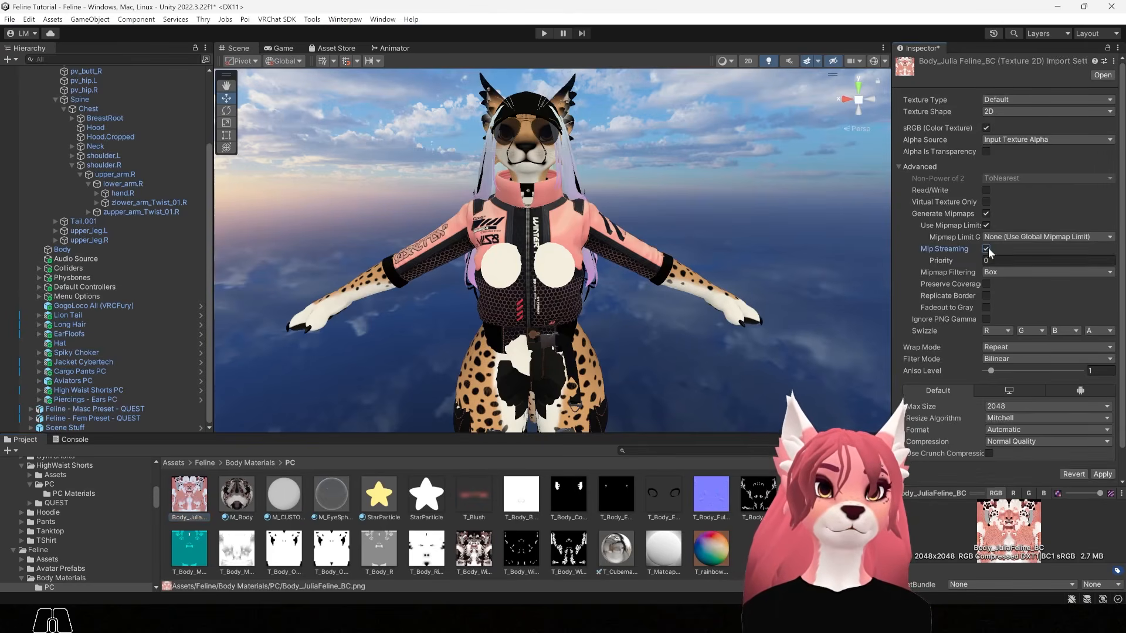
click(1057, 271)
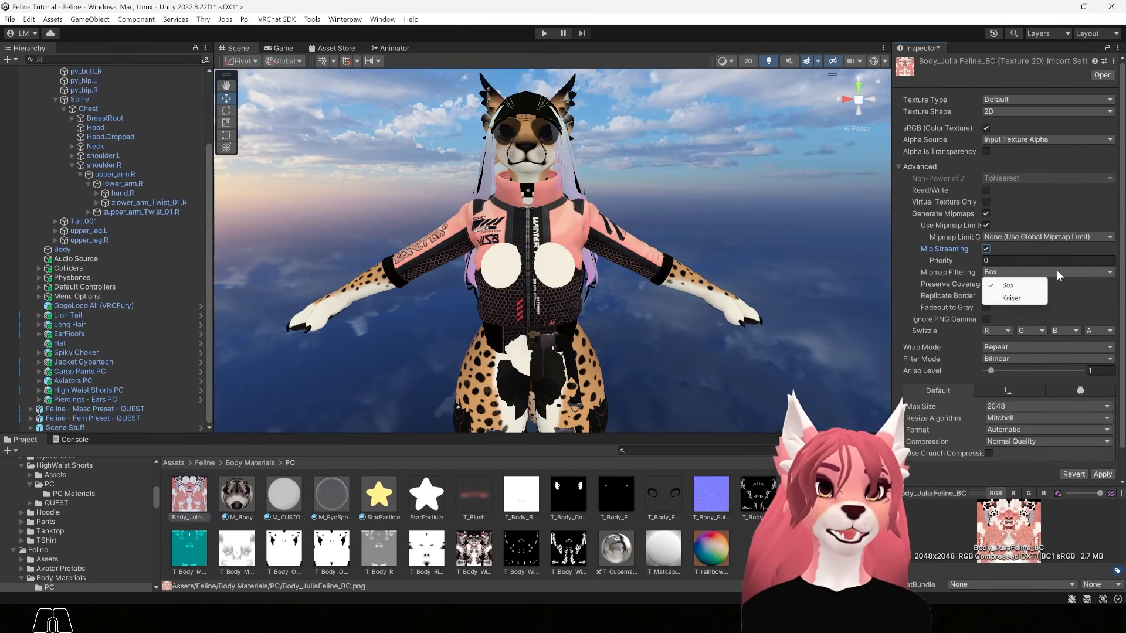
click(1019, 298)
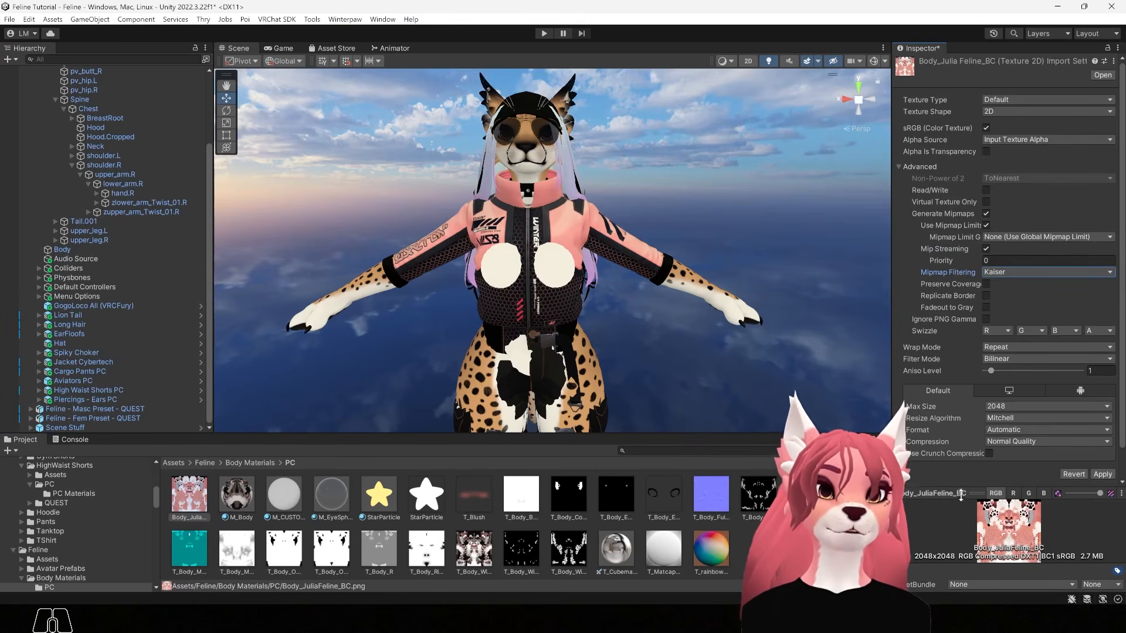
click(998, 407)
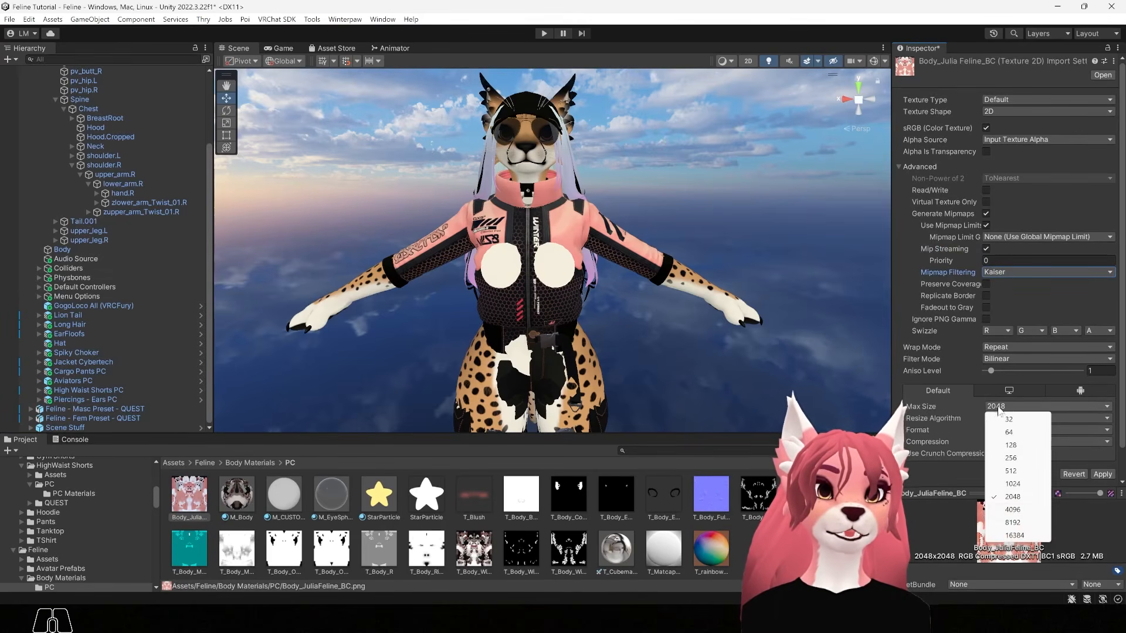
click(1005, 512)
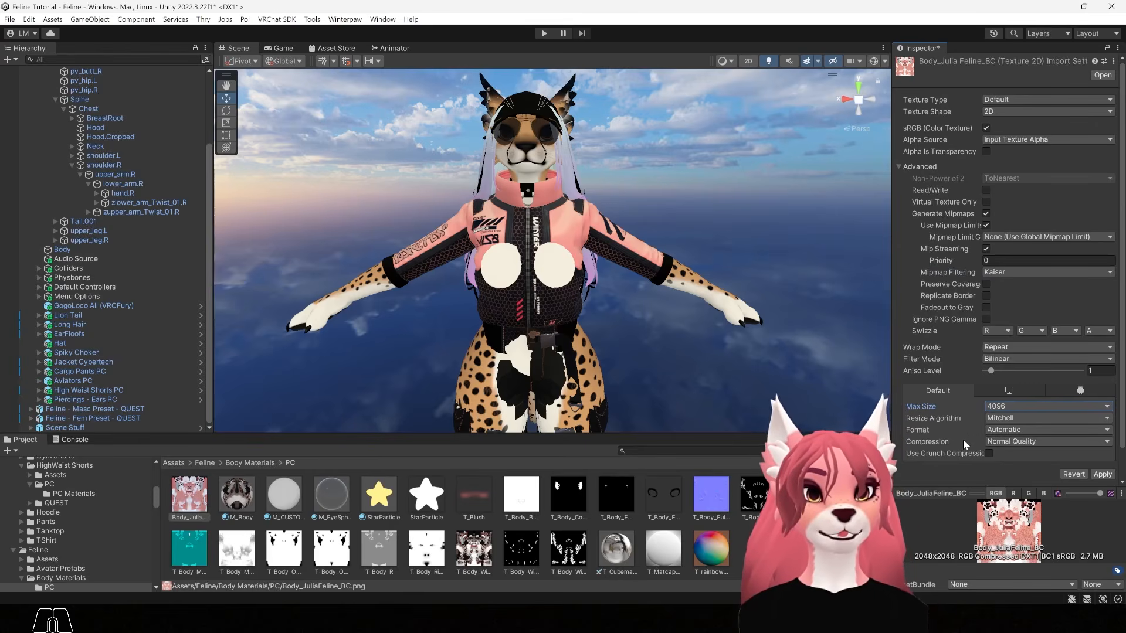
click(1016, 442)
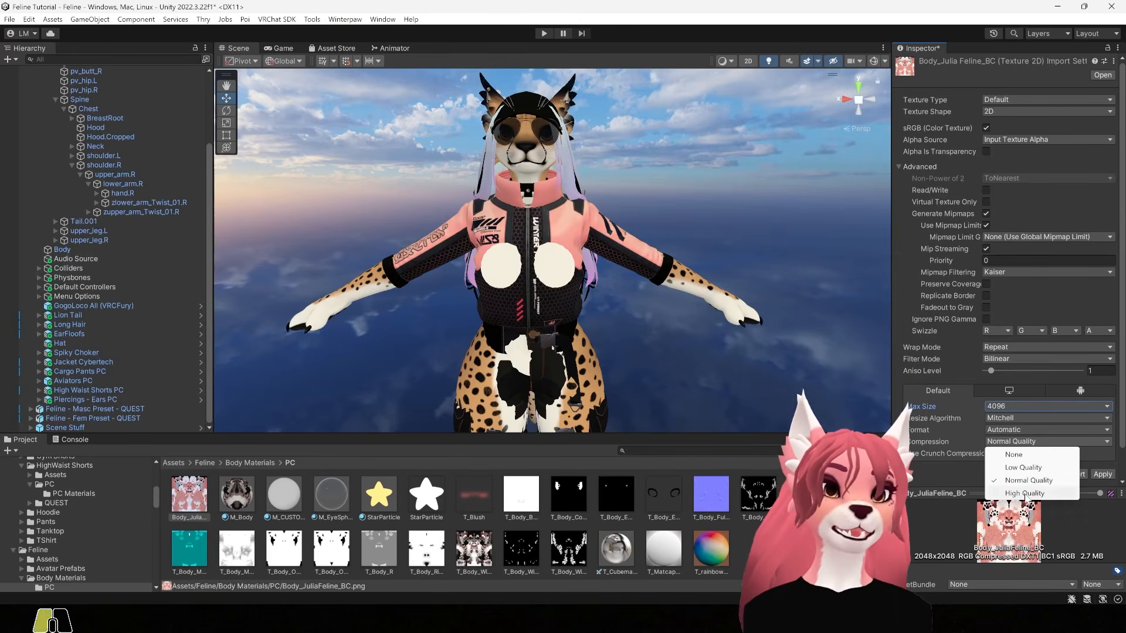
click(996, 493)
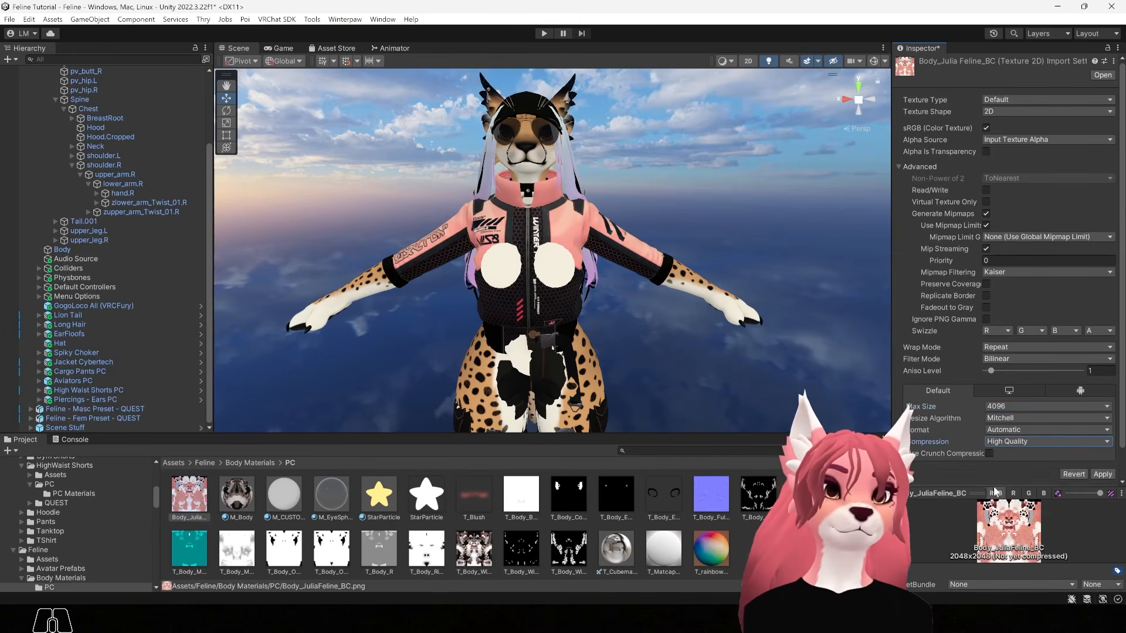
click(1101, 474)
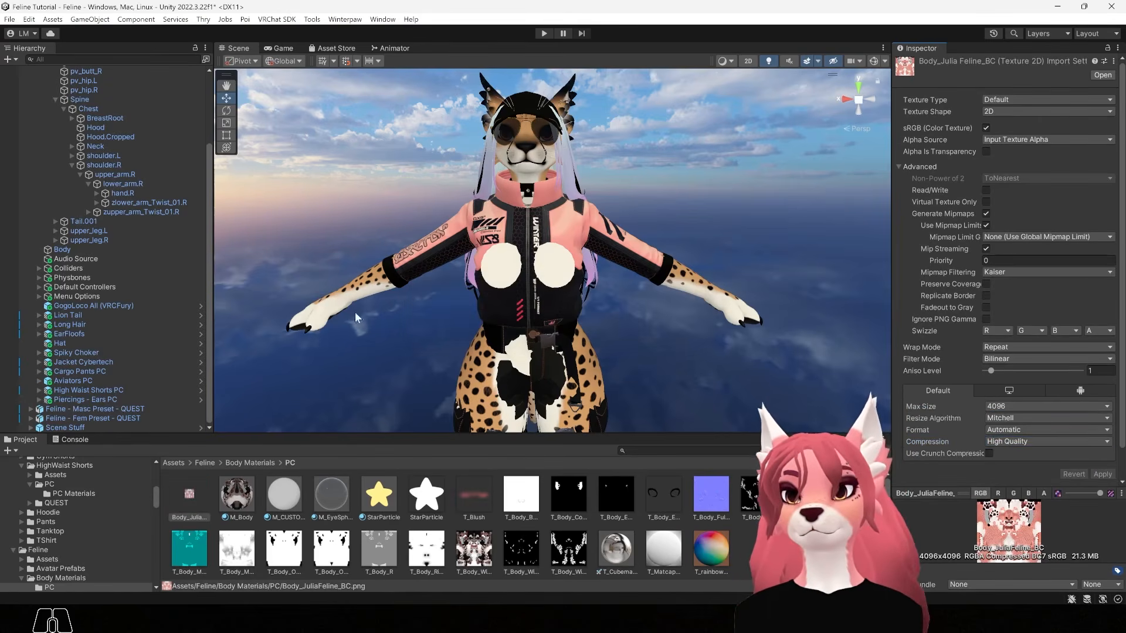
click(283, 498)
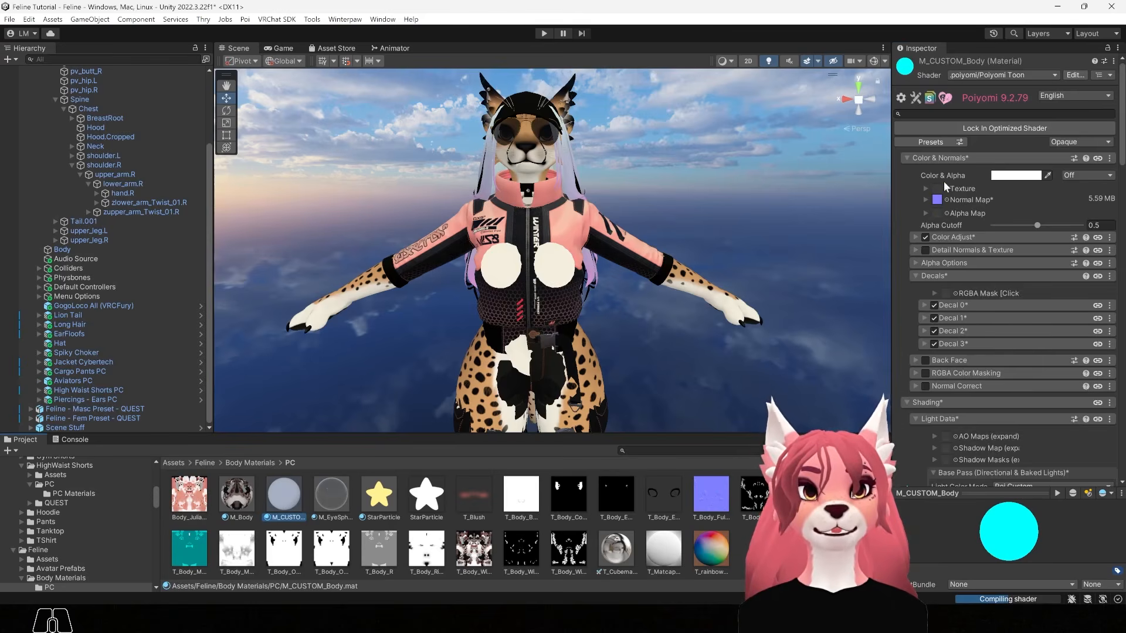
Assign Body_JuliaFeline_BC to M_CUSTOM_Body's Texture slot, turning the avatar's fur pink
click(191, 502)
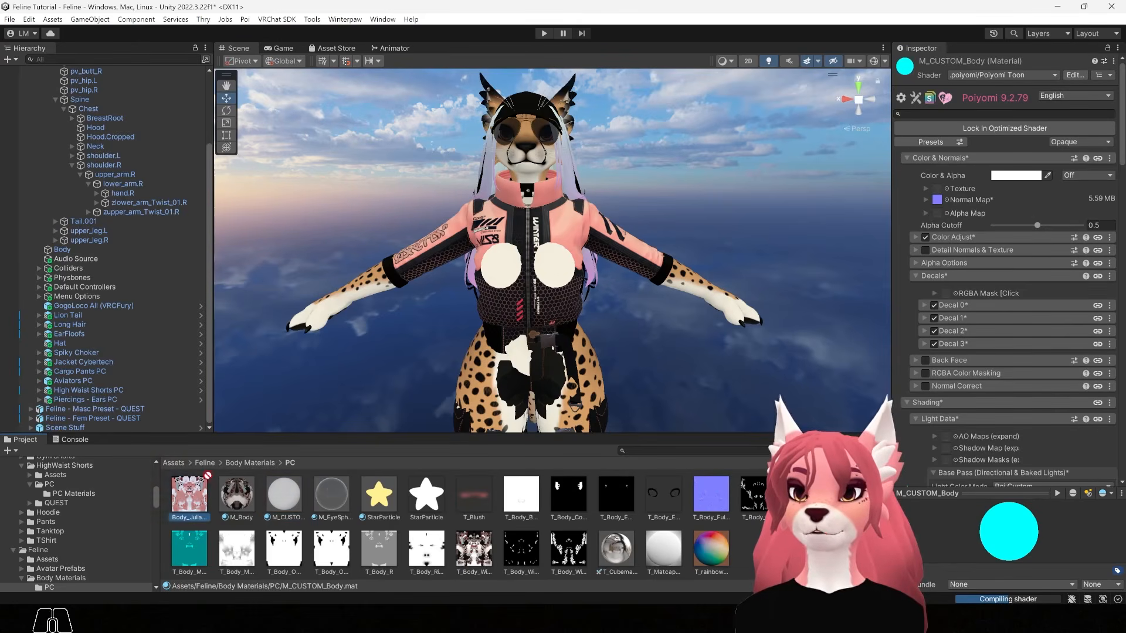
drag(204, 479, 552, 268)
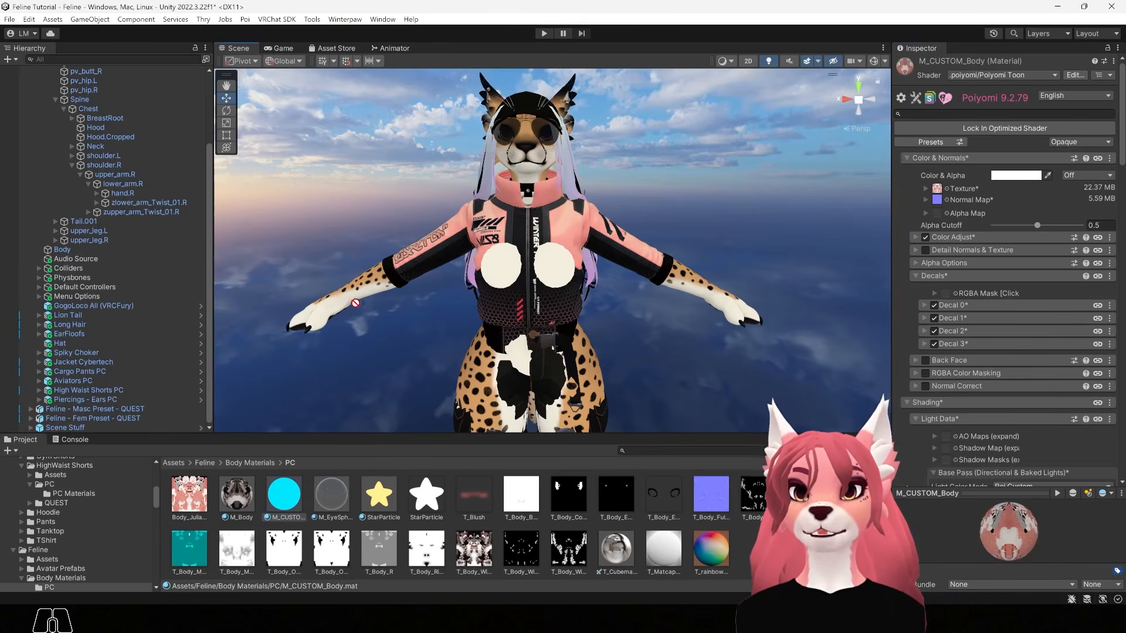
drag(355, 304, 357, 294)
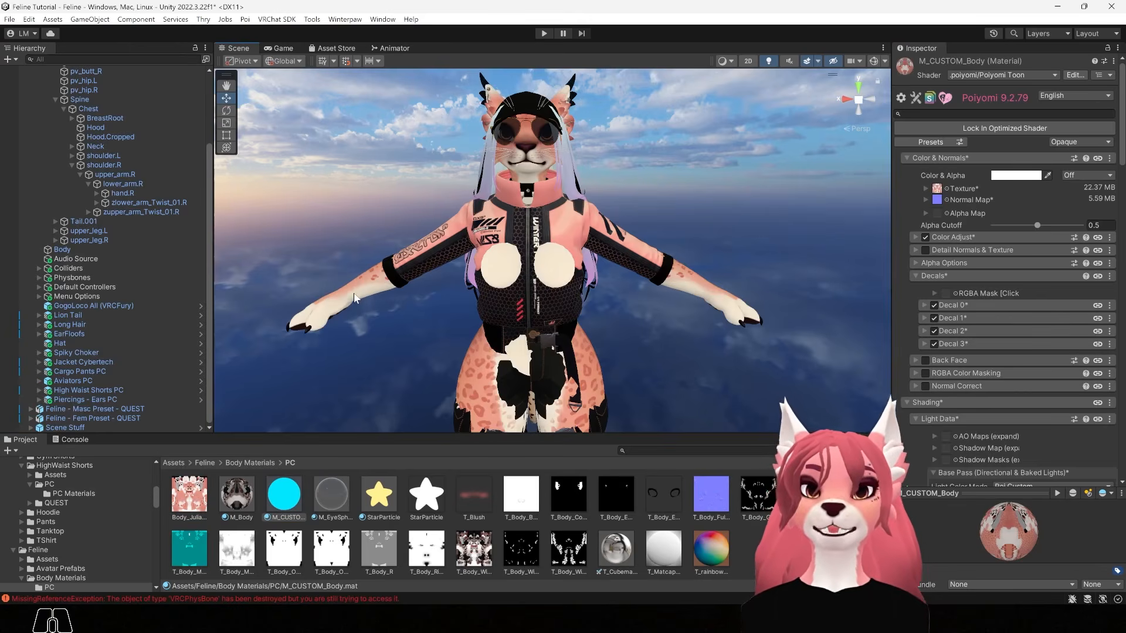
Orbit and zoom around the avatar to inspect the pink fur on head, ears and back
alt+drag(796, 265, 701, 255)
alt+middle_drag(622, 121, 635, 214)
alt+right_drag(635, 214, 818, 248)
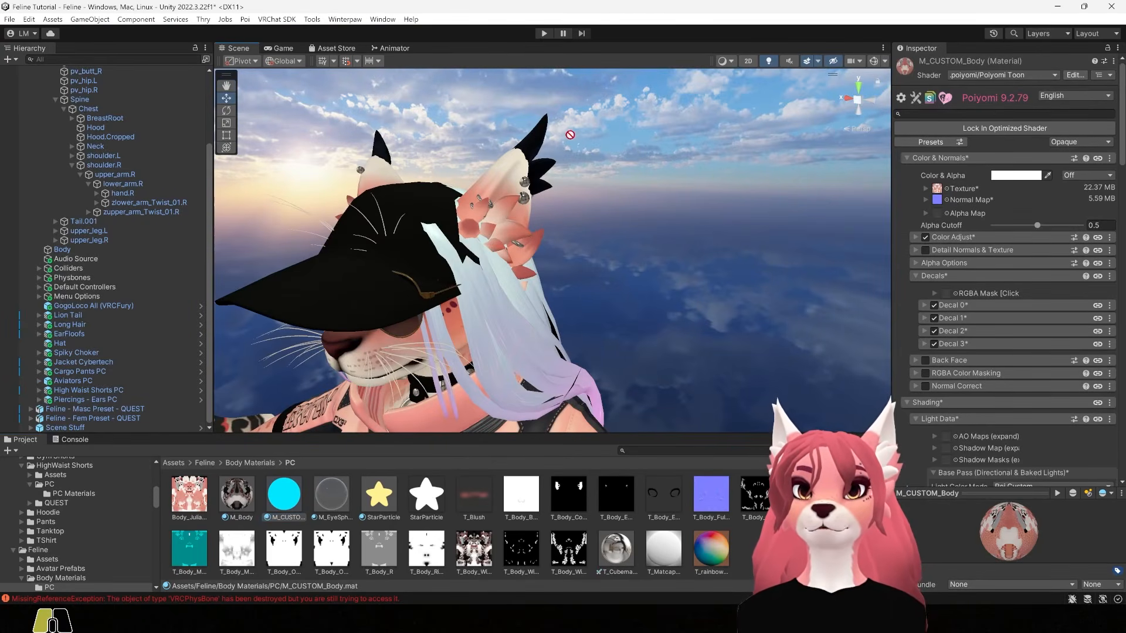
drag(550, 134, 547, 139)
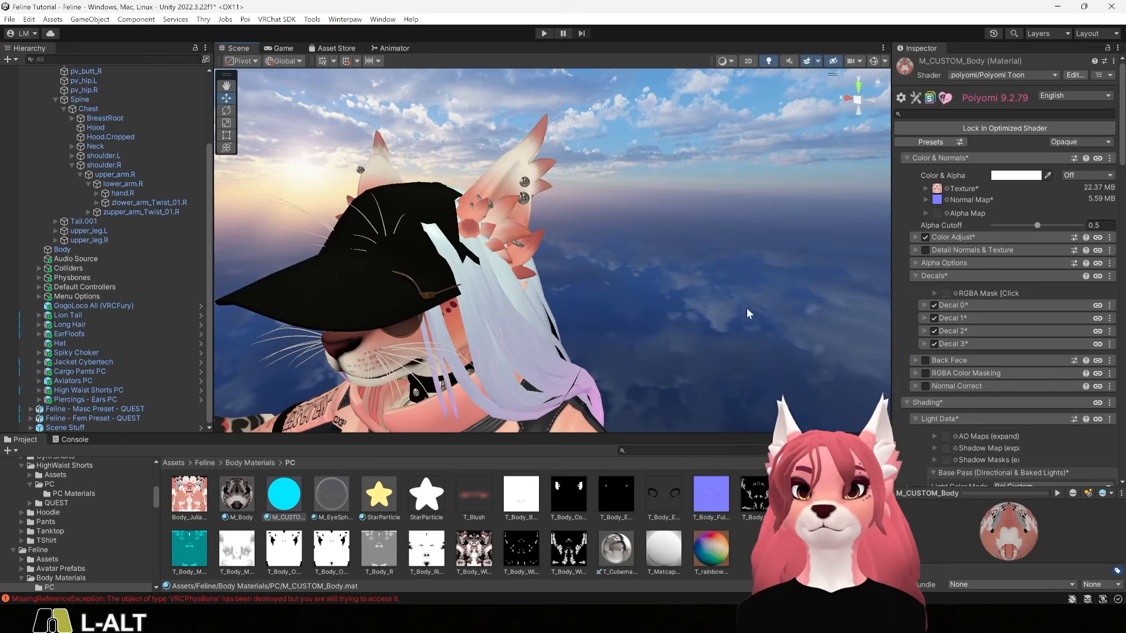
alt+right_drag(750, 313, 686, 282)
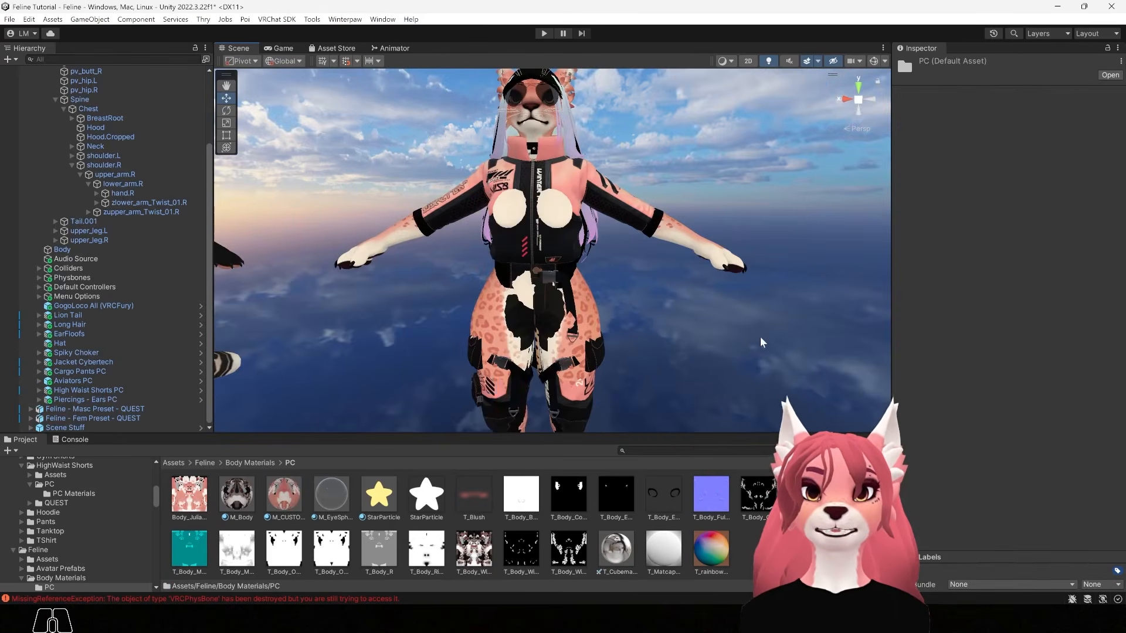
alt+drag(762, 342, 560, 319)
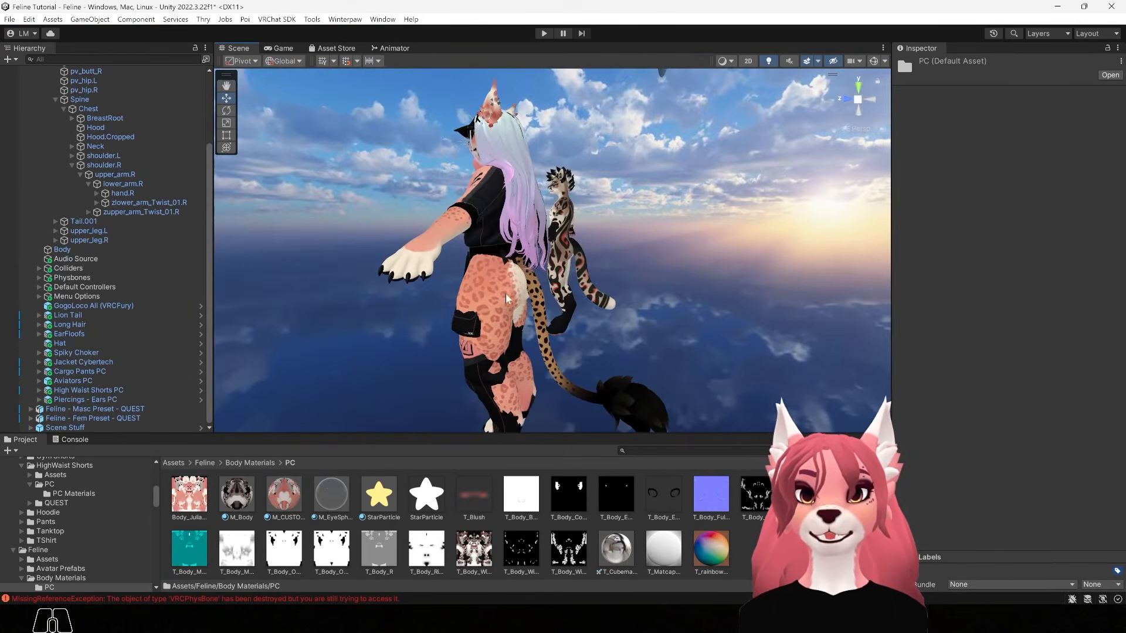
Browse to Feline/Tails/Lion Tail/PC/PC Materials in the Project window
click(203, 462)
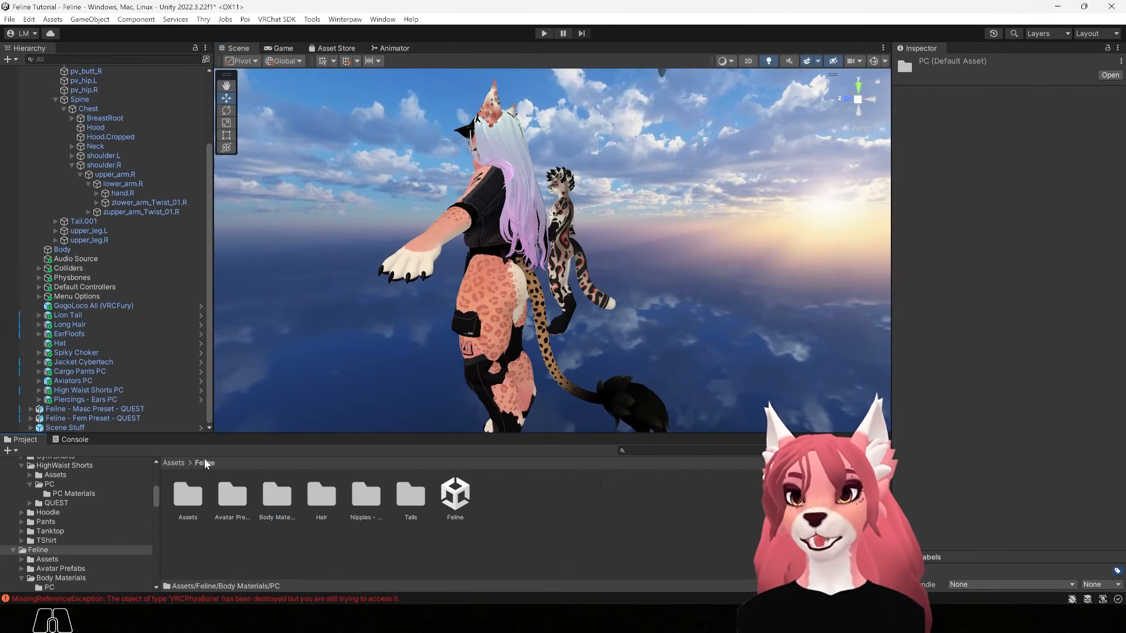
double_click(411, 497)
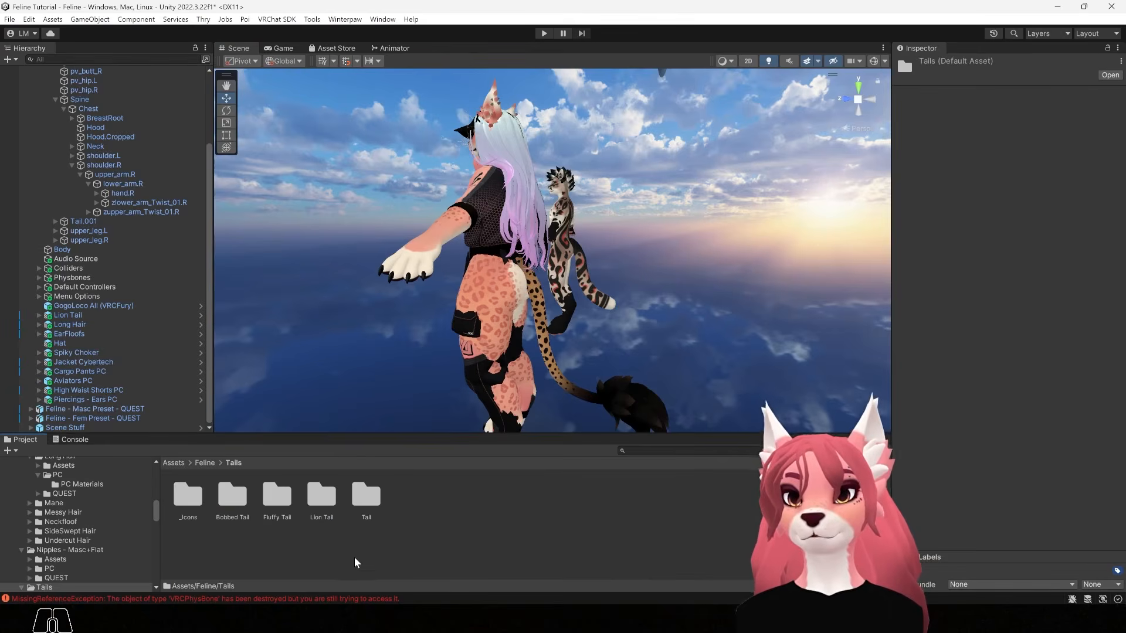
double_click(316, 497)
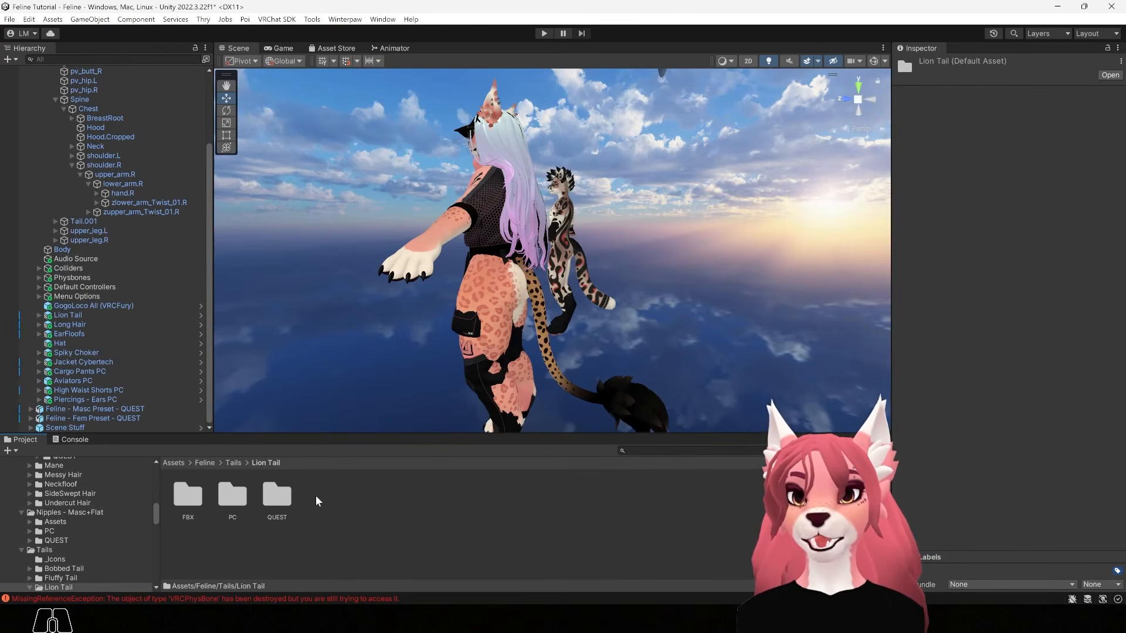
double_click(234, 498)
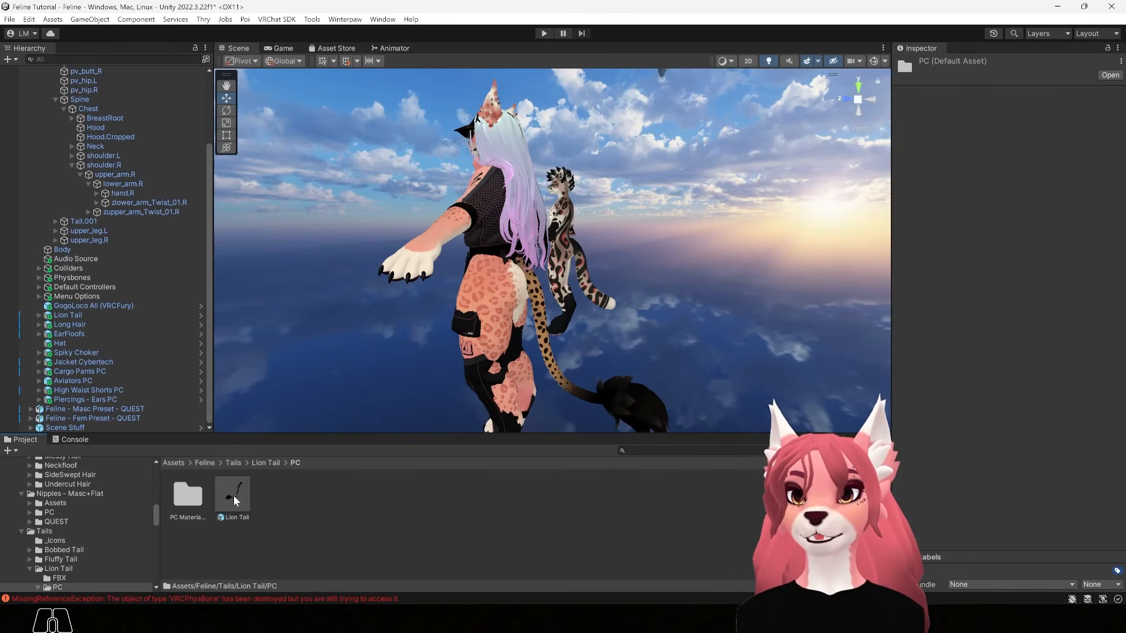
double_click(187, 498)
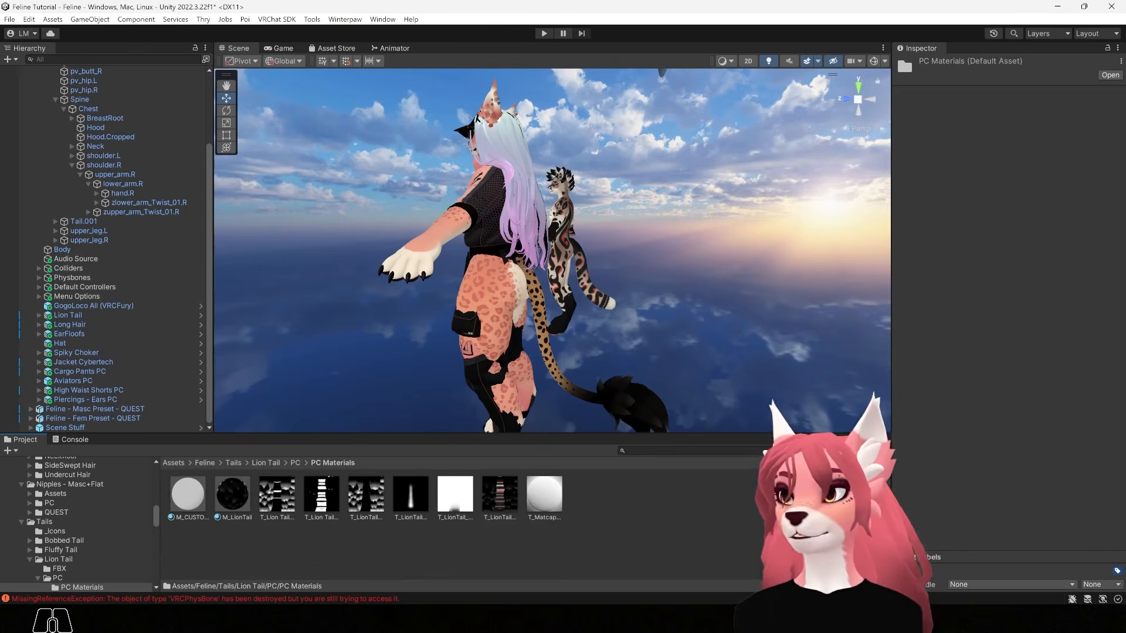
Drag LionTailBody_JuliaFeline_BC in from Custom Textures and select the imported texture
key(alt+Tab)
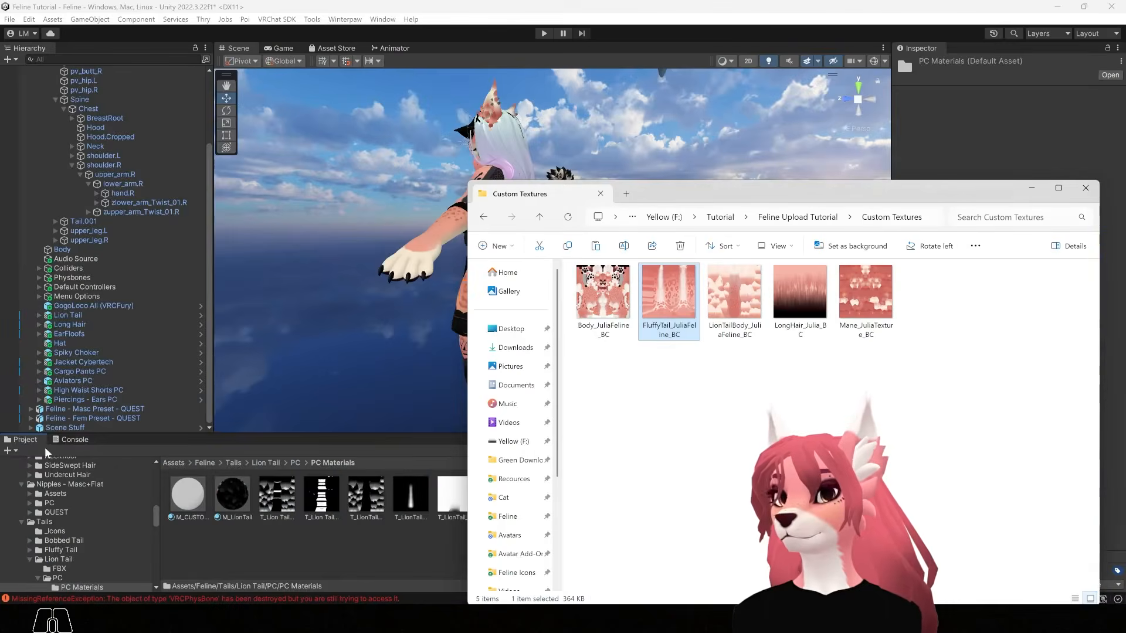
drag(713, 188, 702, 154)
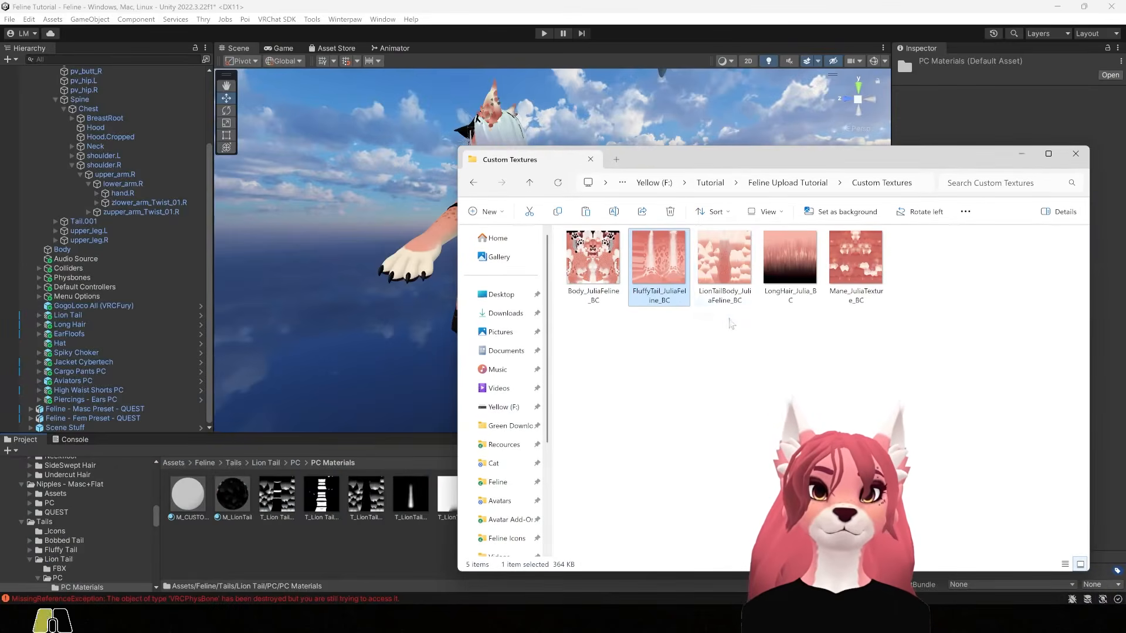
click(724, 258)
drag(724, 258, 336, 538)
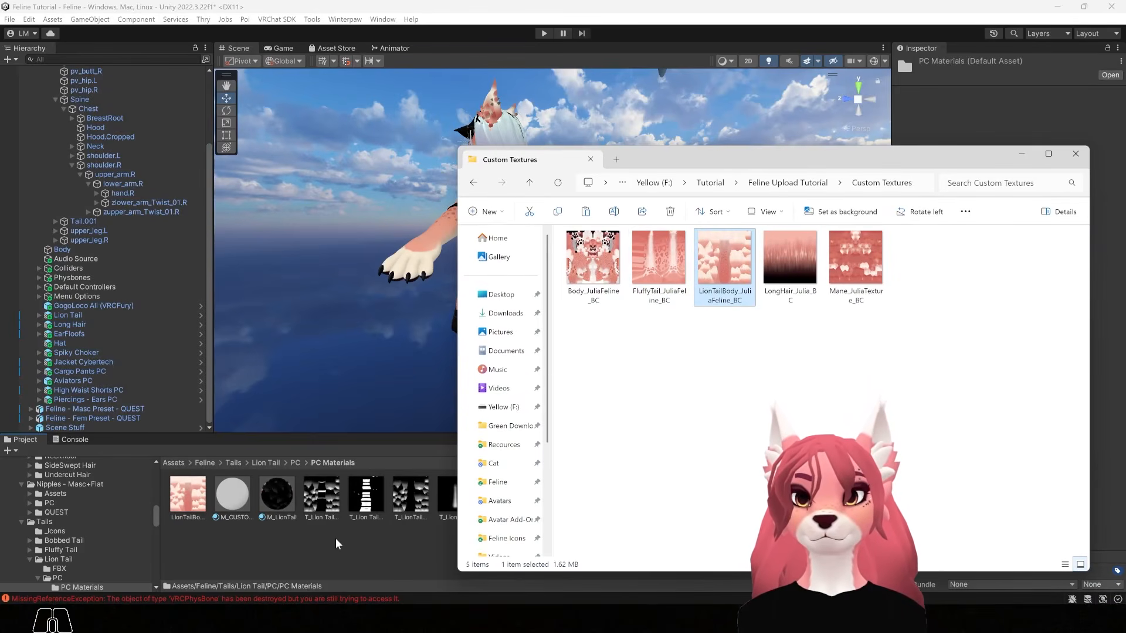
click(185, 494)
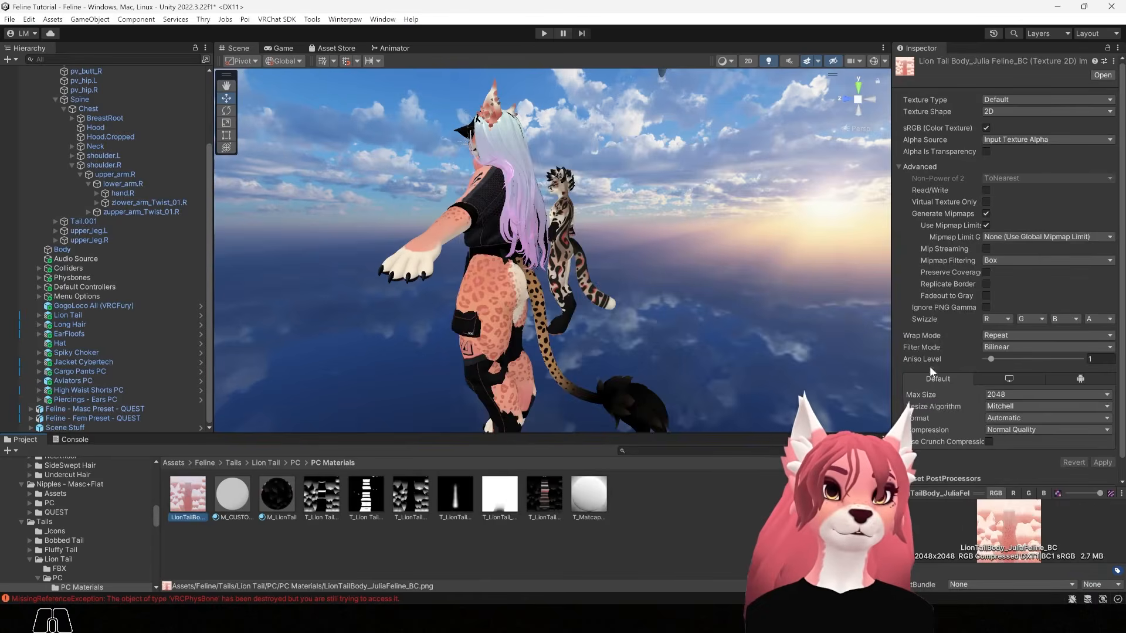
Give LionTailBody_JuliaFeline_BC mip streaming, Kaiser mipmap filtering and a 1024 max size, then apply
click(986, 247)
click(1008, 273)
click(1010, 298)
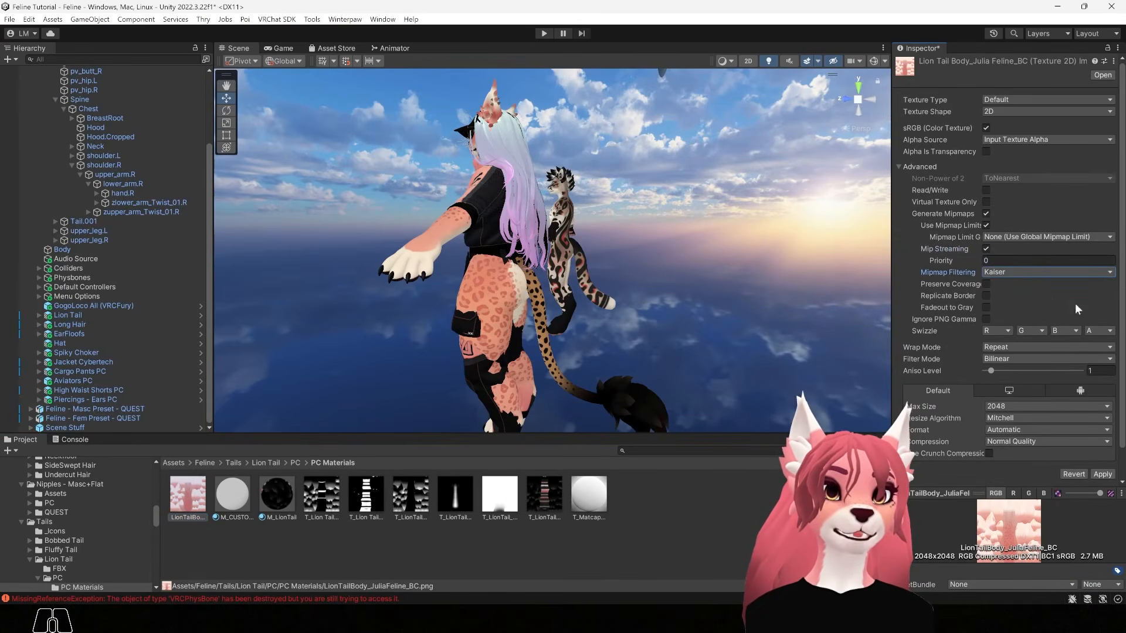
click(1001, 406)
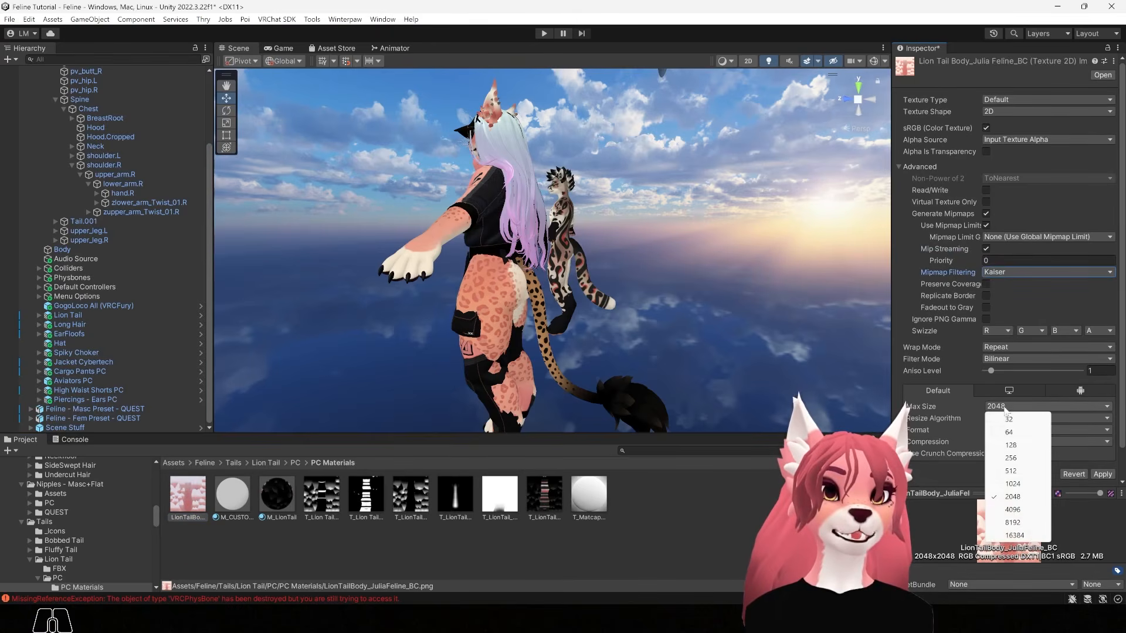
click(1004, 480)
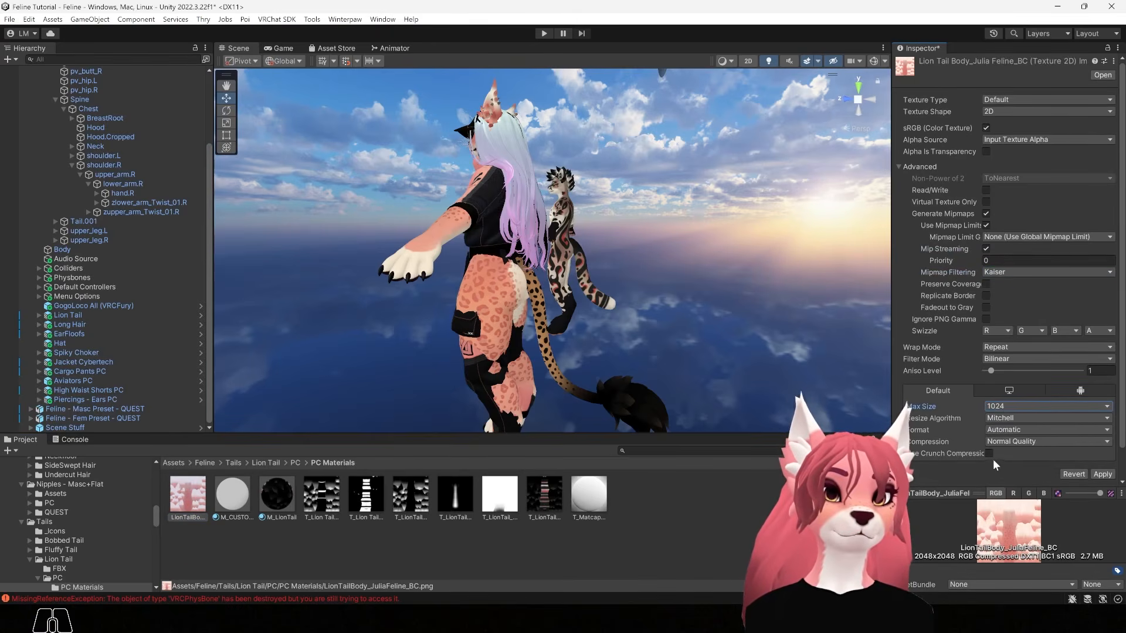
click(1103, 476)
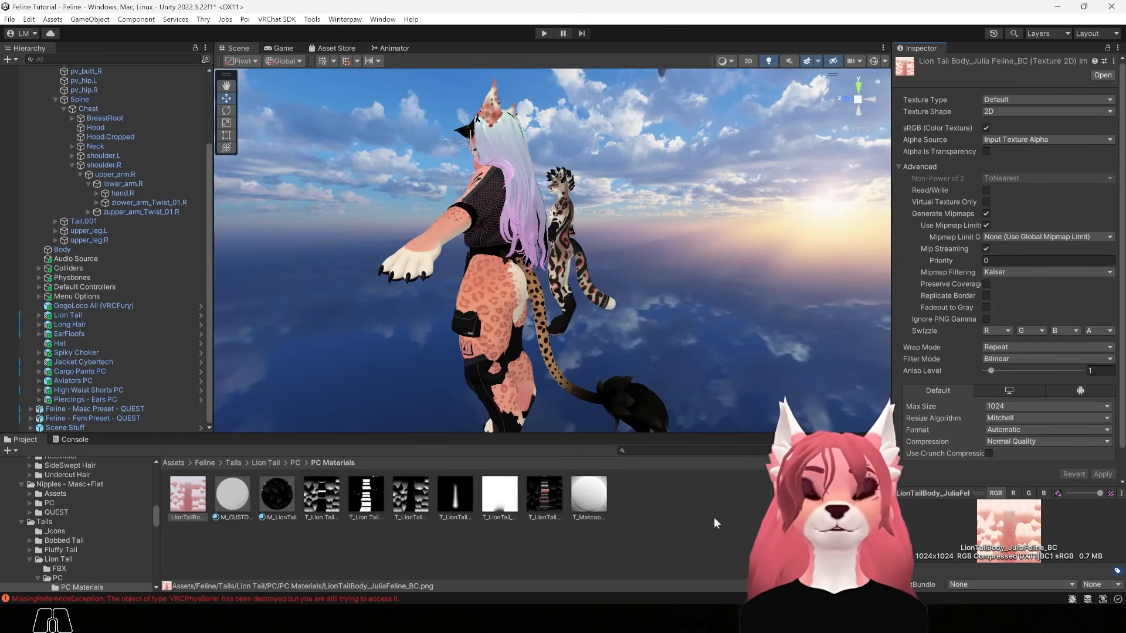
click(539, 496)
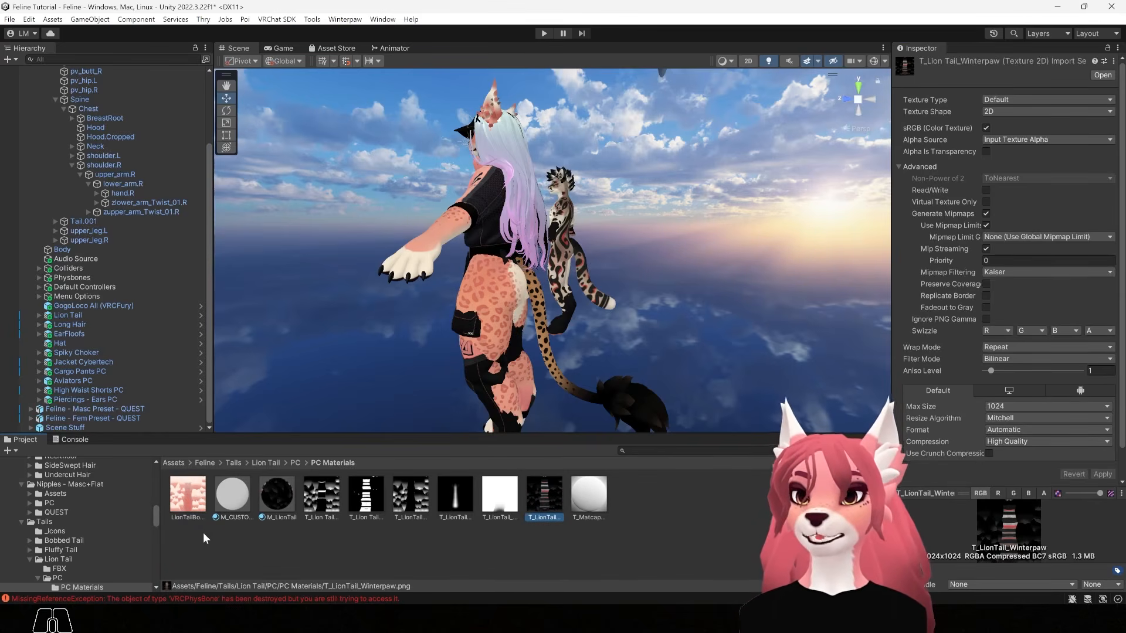
Drag the M_CUSTOM_LionTail material onto the avatar's tail in the Scene view
click(236, 493)
drag(234, 490, 938, 189)
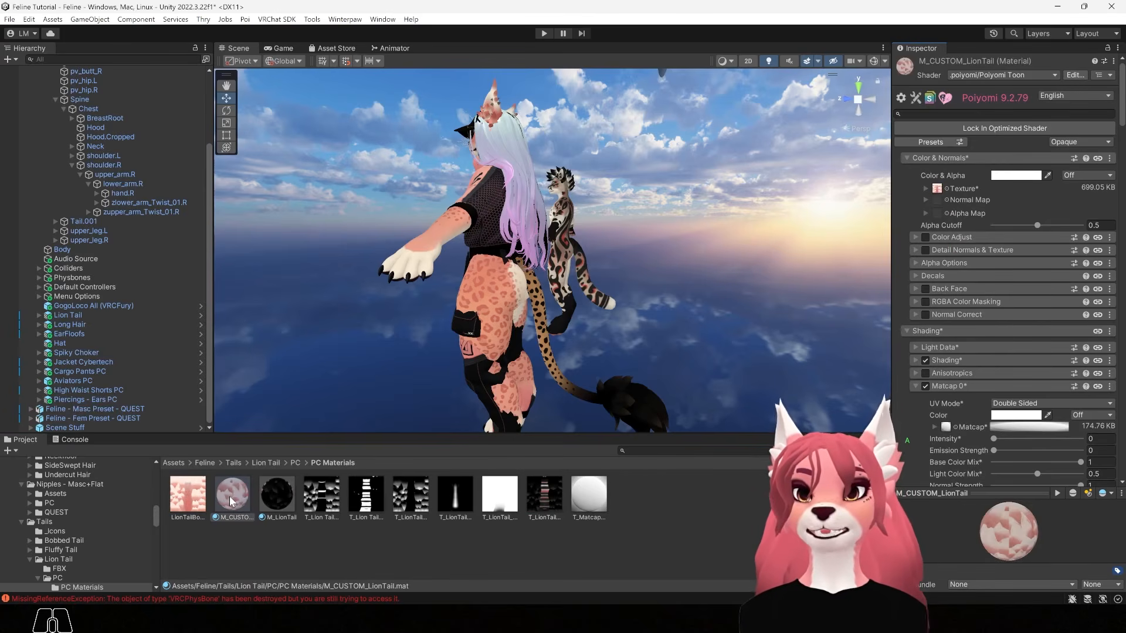
drag(231, 501, 639, 388)
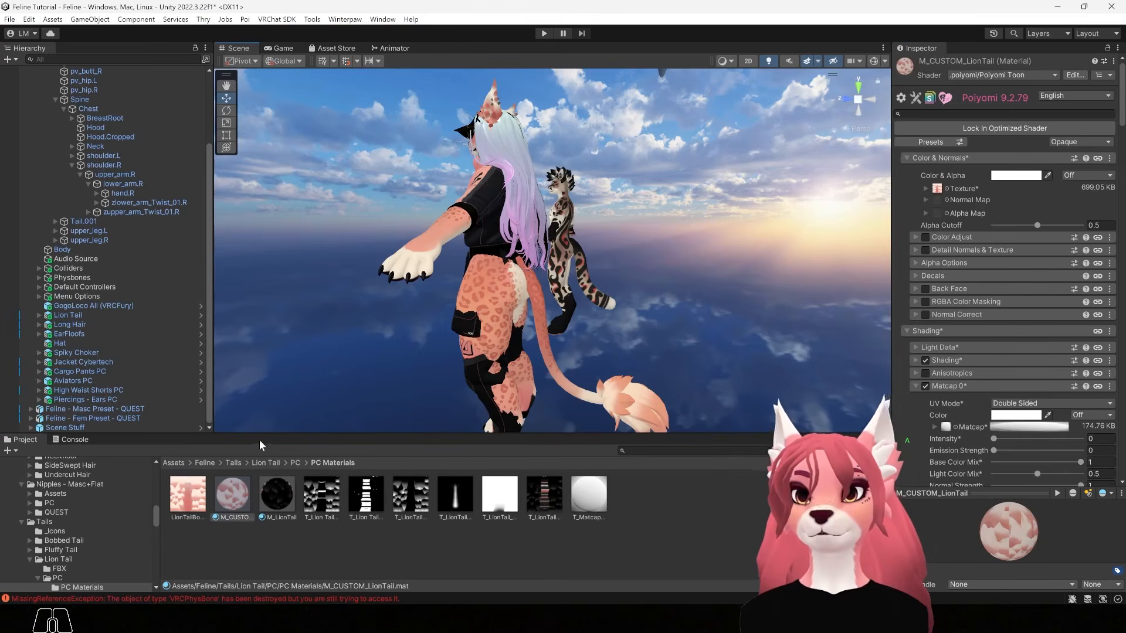
click(205, 463)
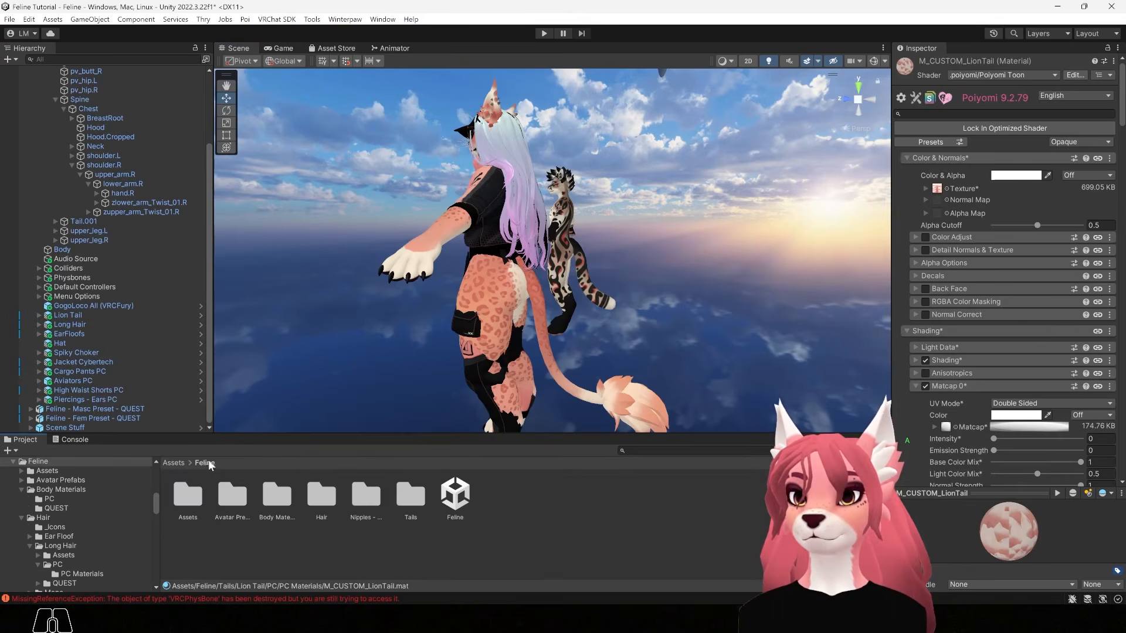
Browse to Feline/Hair/Long Hair/PC/PC Materials in the Project panel
double_click(319, 501)
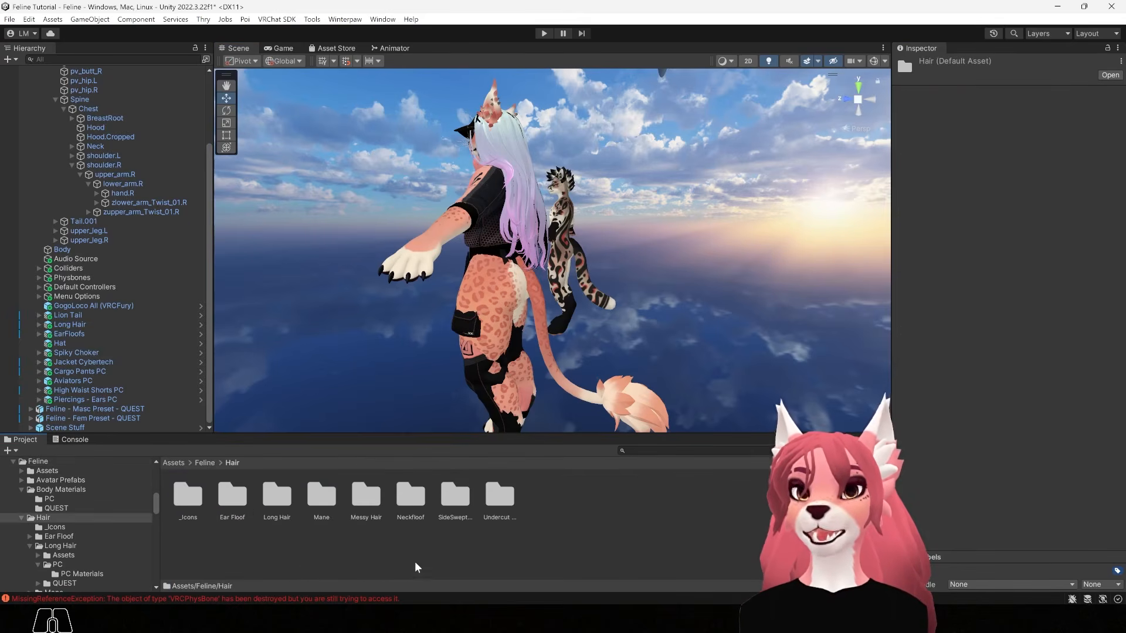
alt+drag(550, 261, 625, 335)
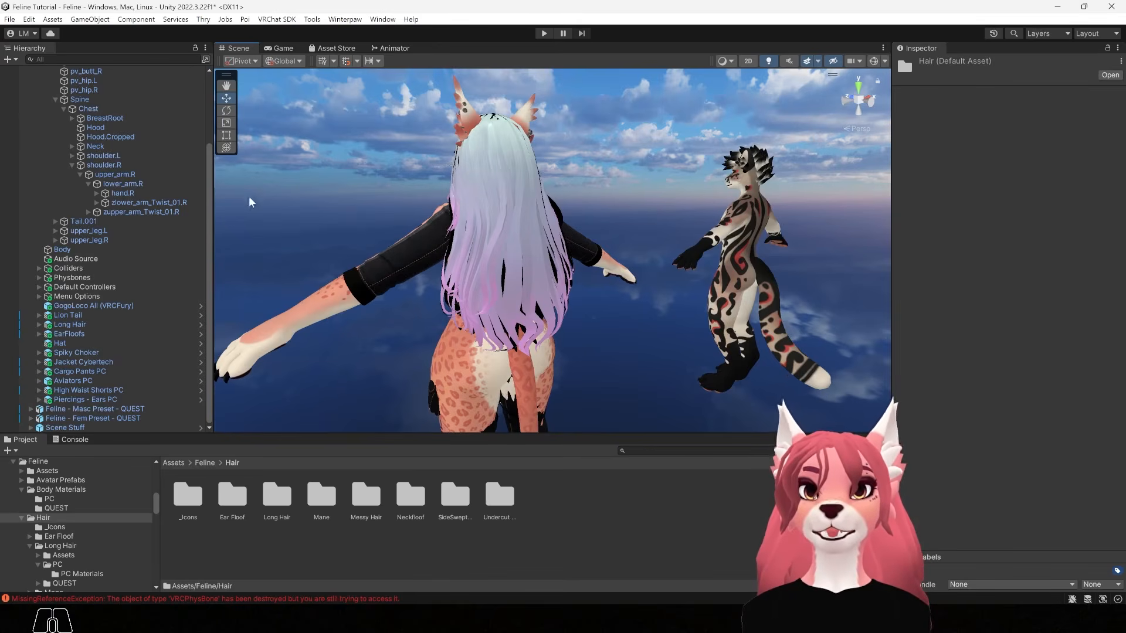
alt+drag(365, 329, 491, 272)
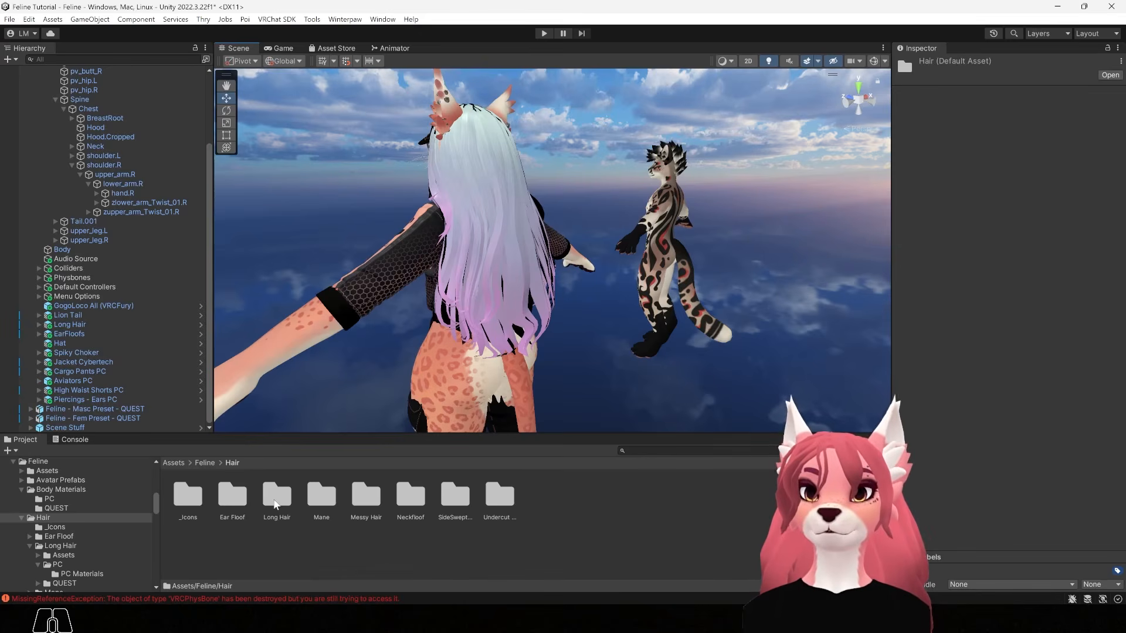
double_click(277, 497)
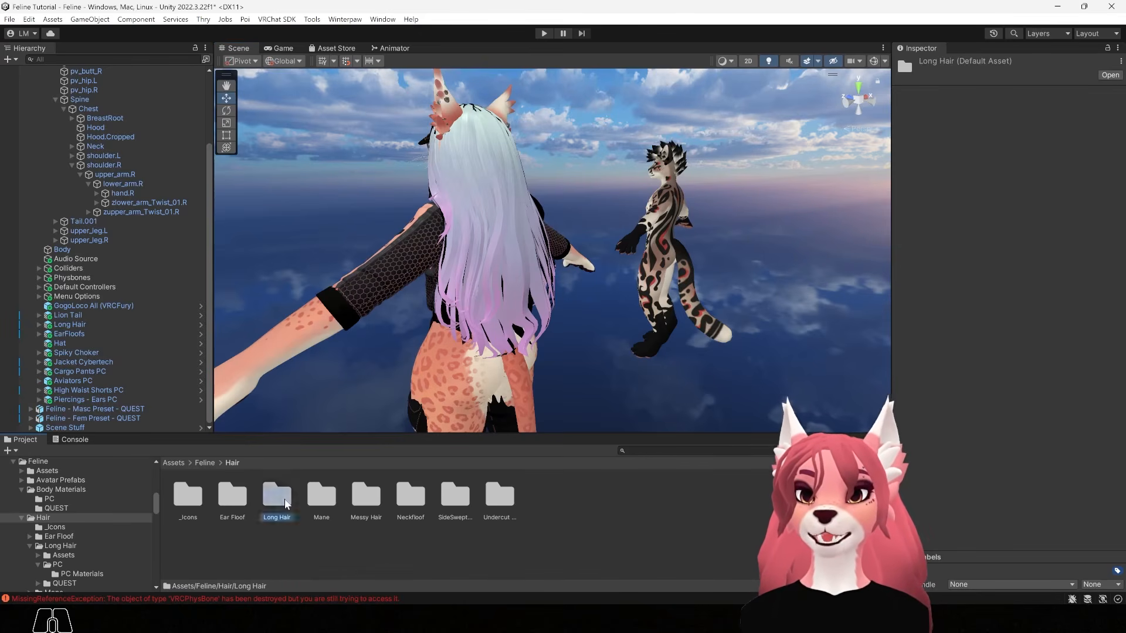
double_click(245, 510)
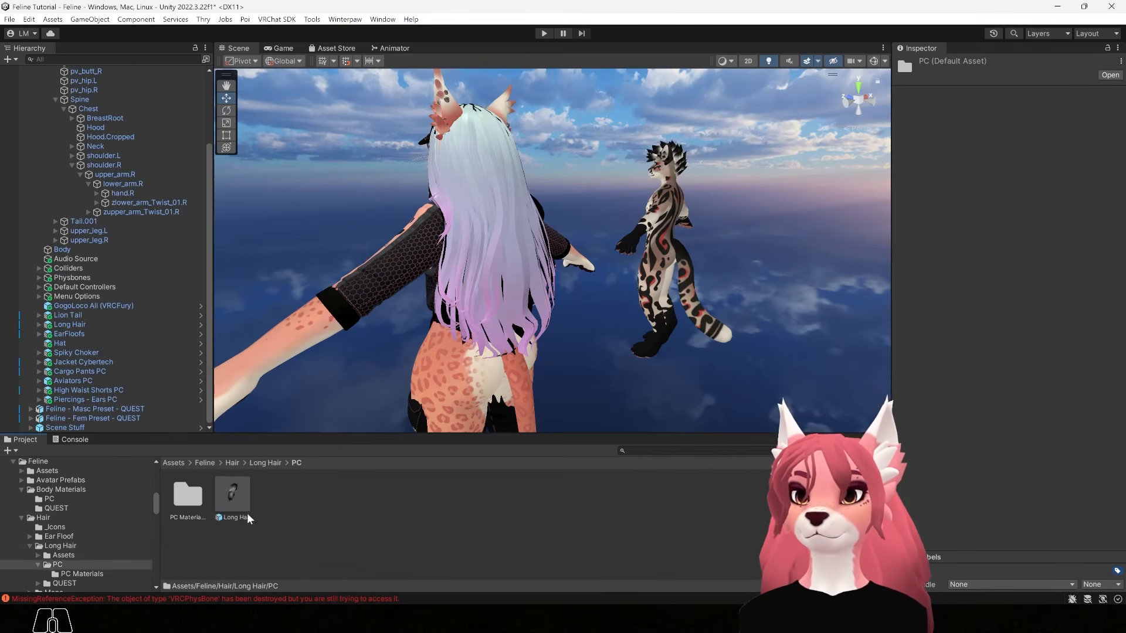
double_click(192, 504)
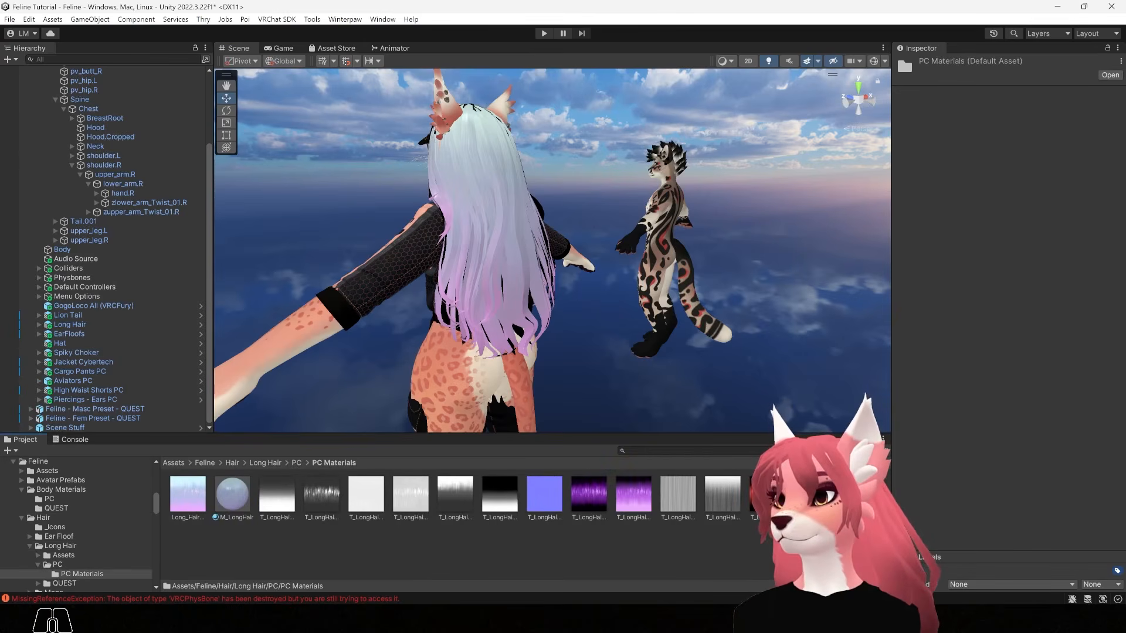
Import LongHair_Julia_BC from Explorer into the long hair's PC Materials folder
key(alt+Tab)
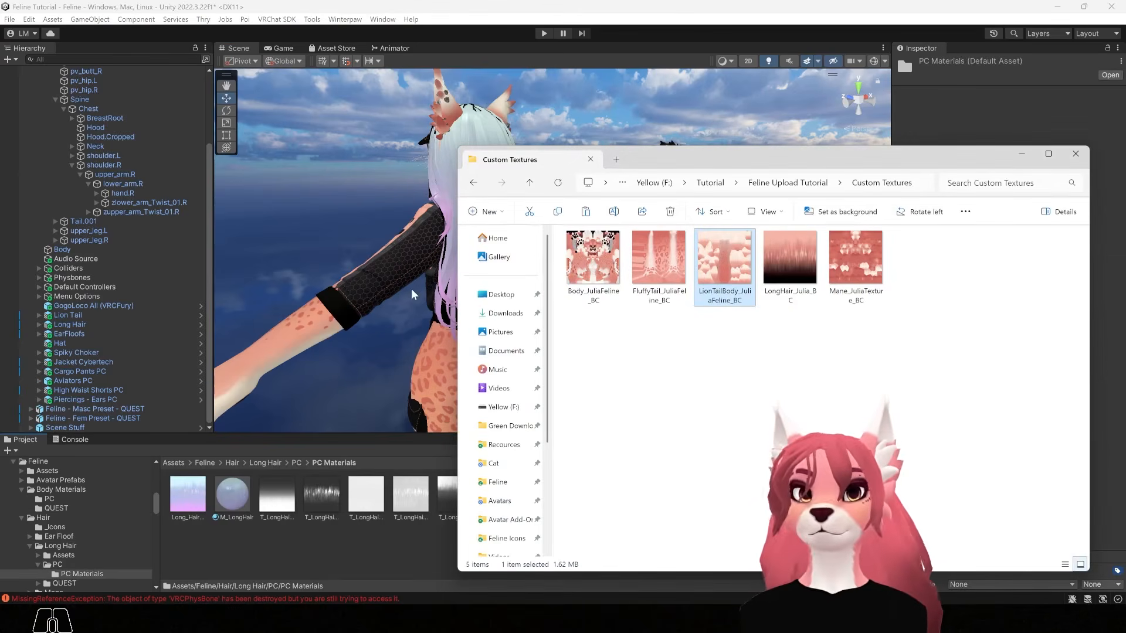
drag(805, 253, 322, 551)
click(237, 504)
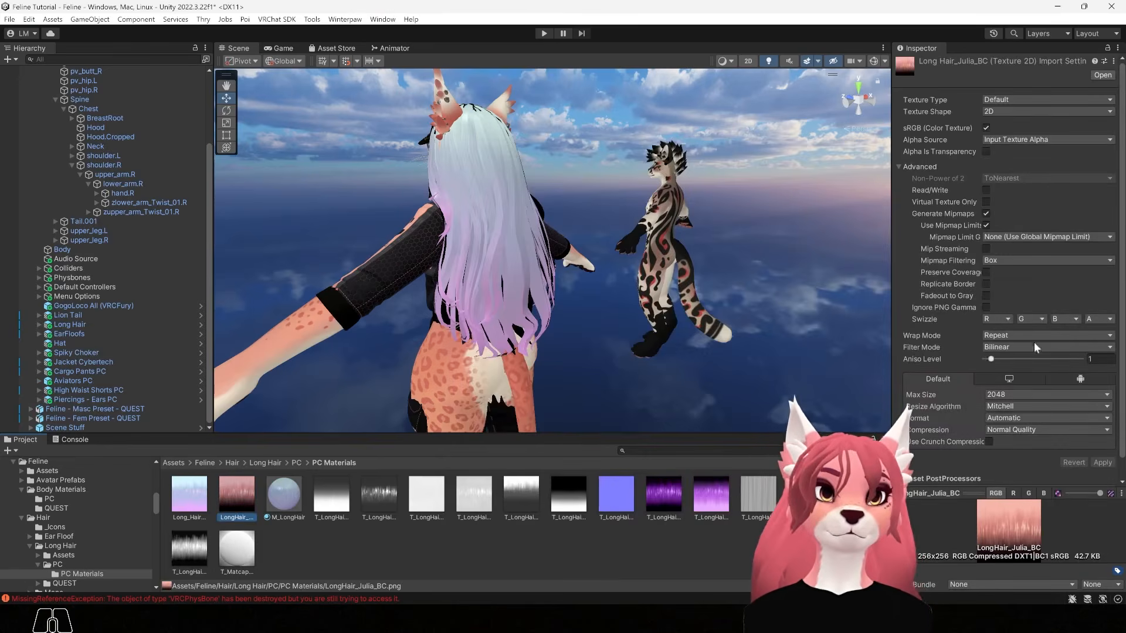
Give LongHair_Julia_BC mip streaming, Kaiser mipmap filtering and a 256 max size, then apply
click(987, 248)
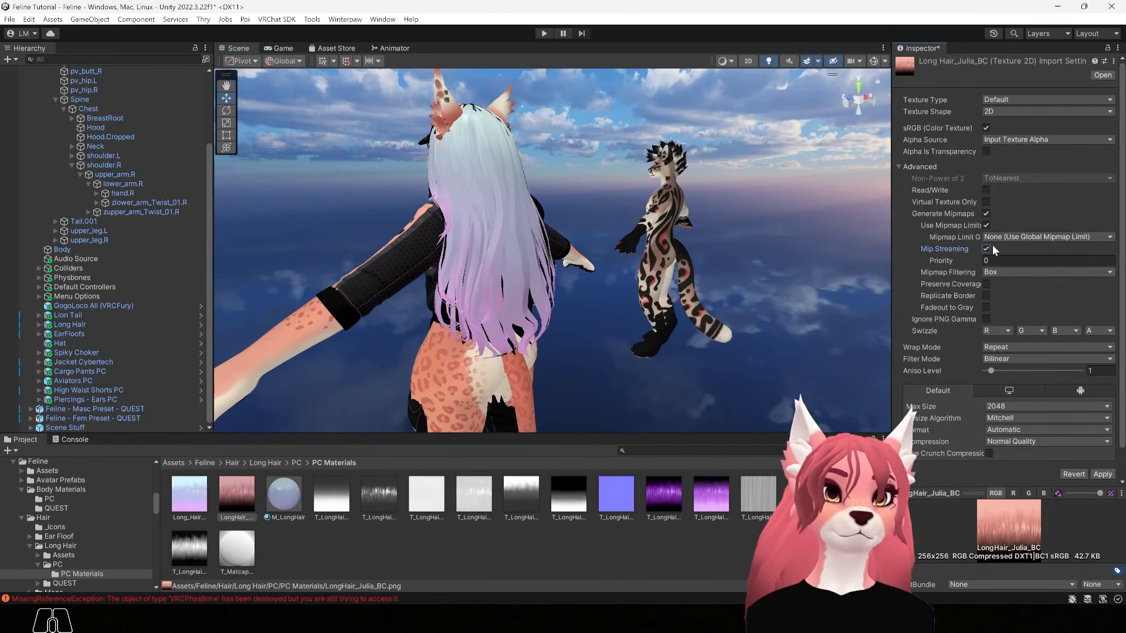
click(1022, 271)
click(1012, 298)
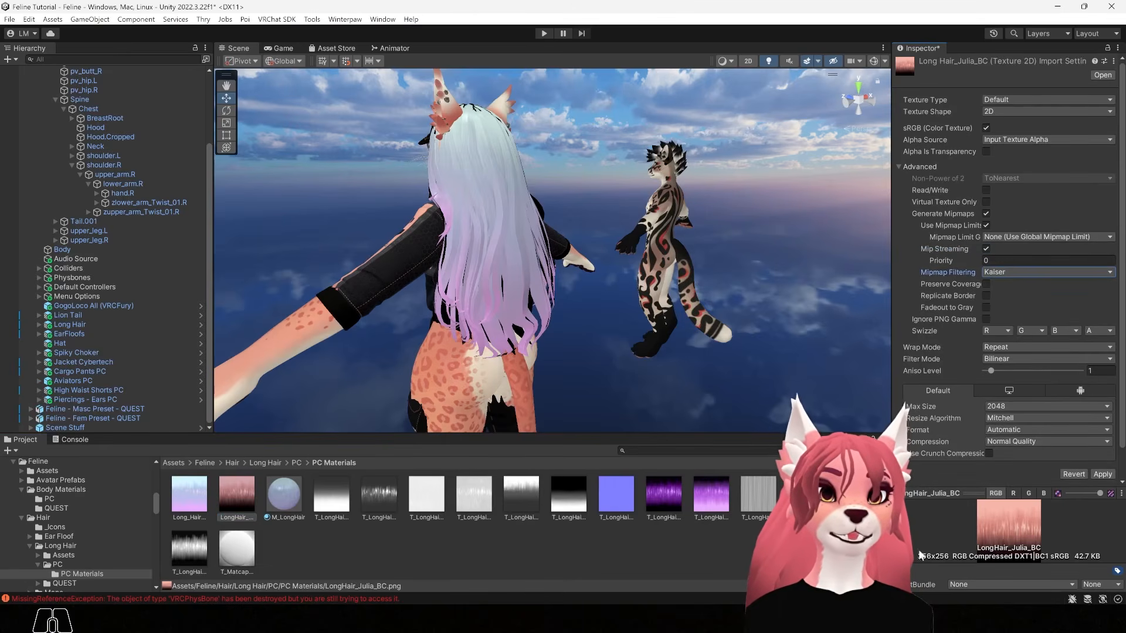
click(998, 407)
click(1019, 459)
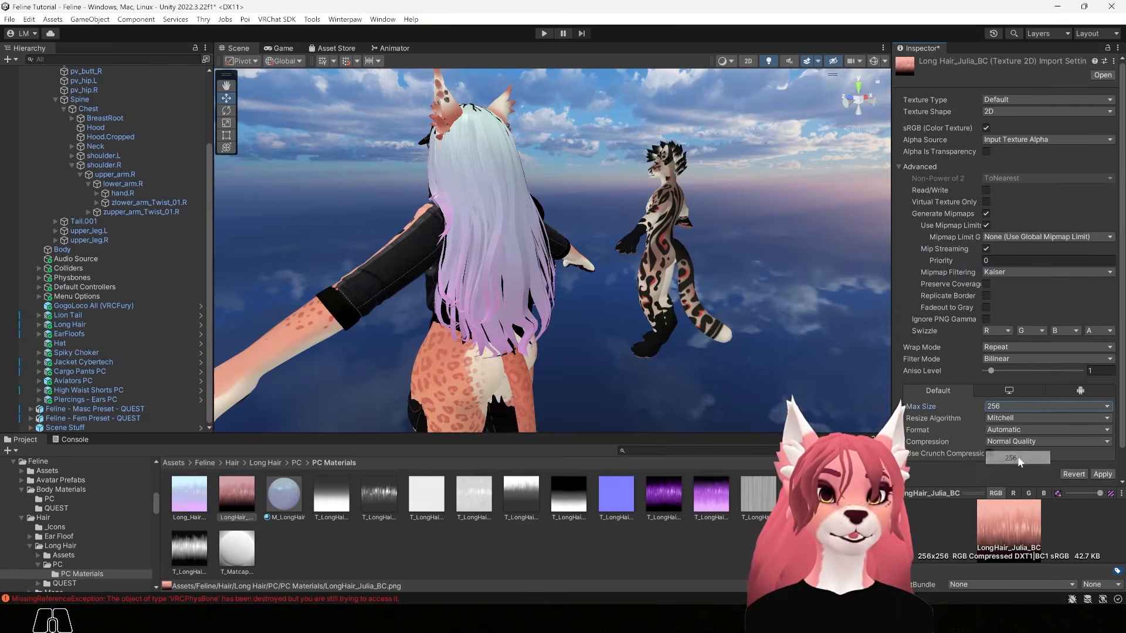
click(1101, 474)
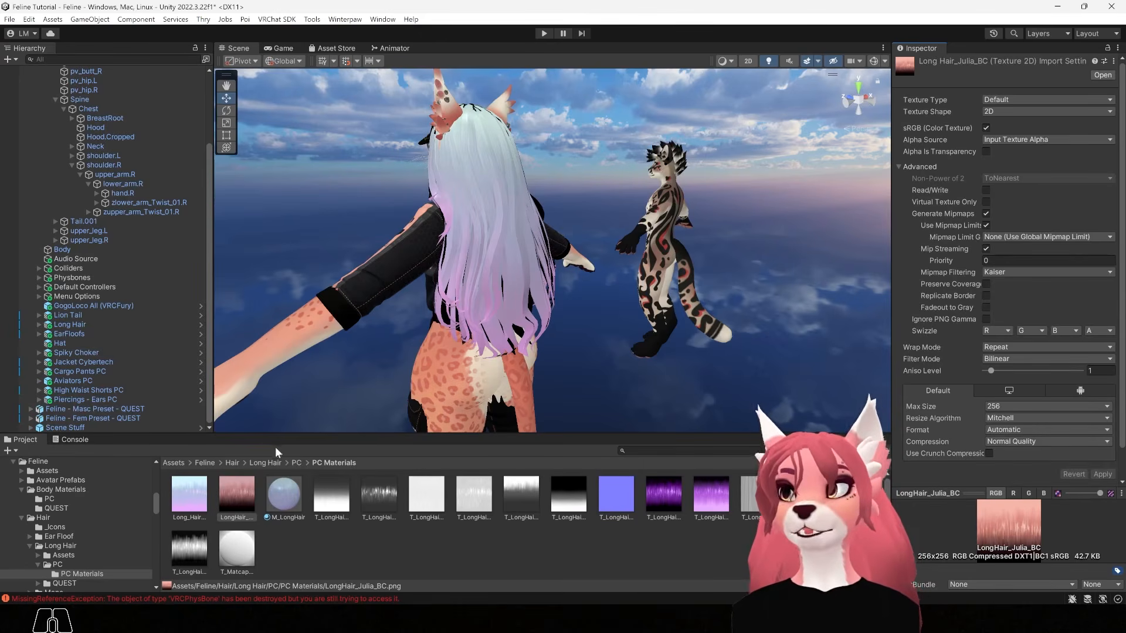
Set LongHair_Julia_BC as M_LongHair's texture and drop M_LongHair onto the avatar's hair
click(281, 493)
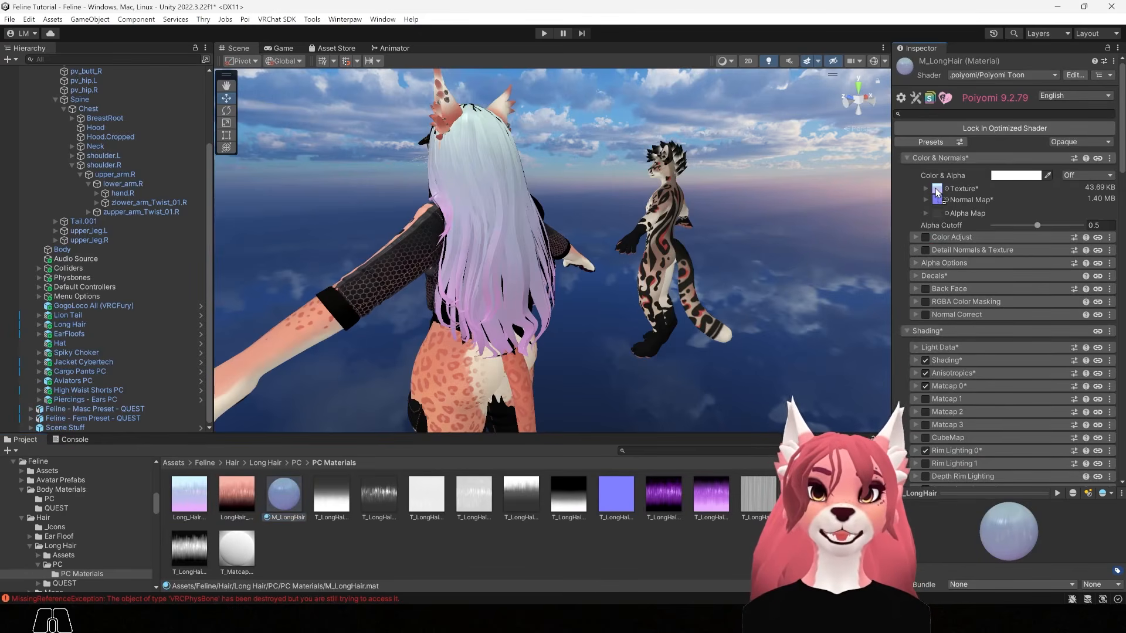
drag(937, 192, 937, 191)
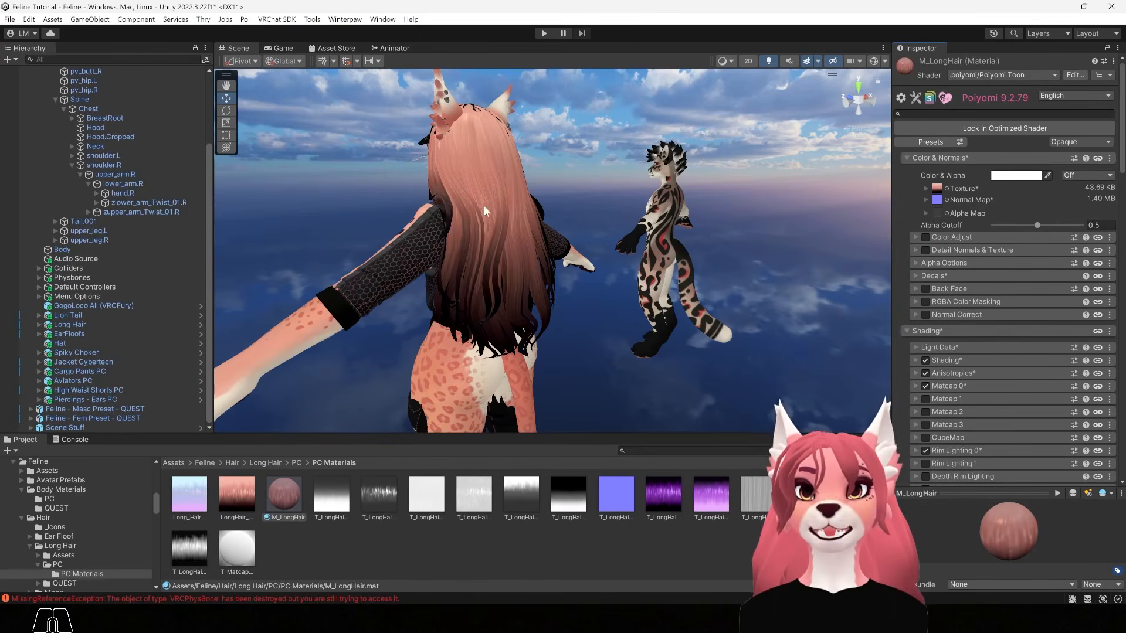
alt+drag(360, 346, 675, 300)
alt+right_drag(675, 301, 621, 266)
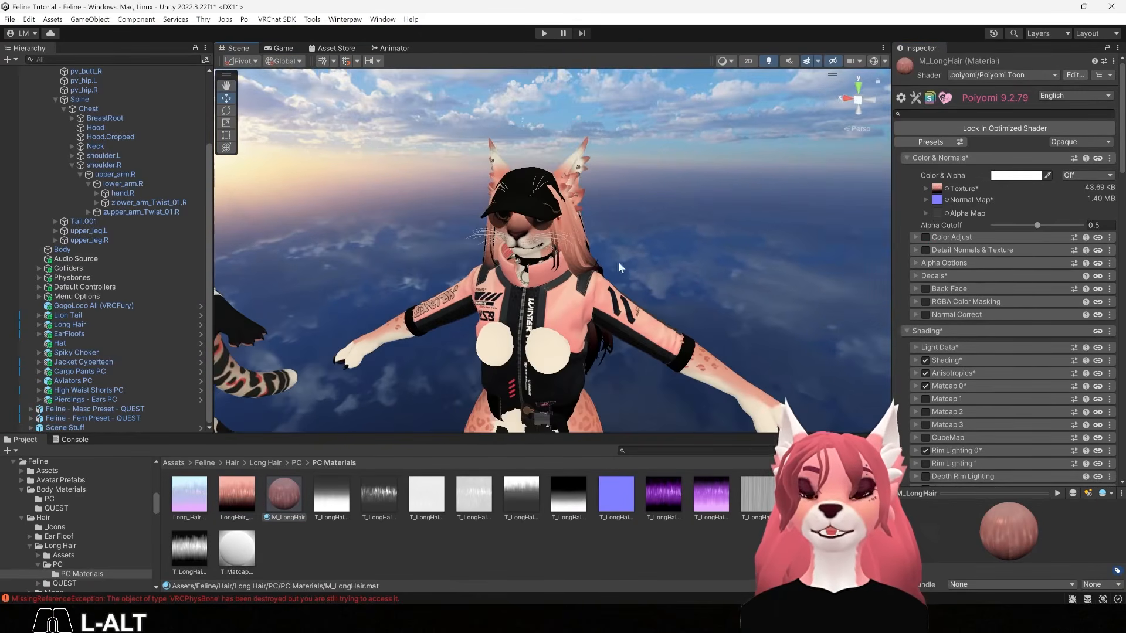
drag(284, 503, 486, 254)
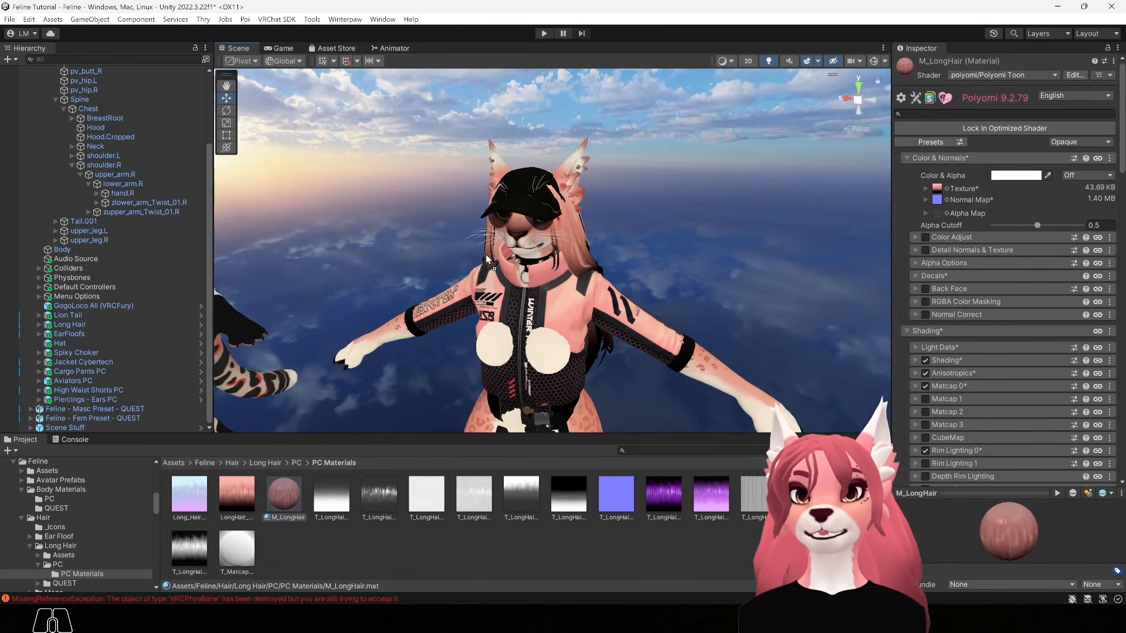
alt+drag(339, 285, 441, 368)
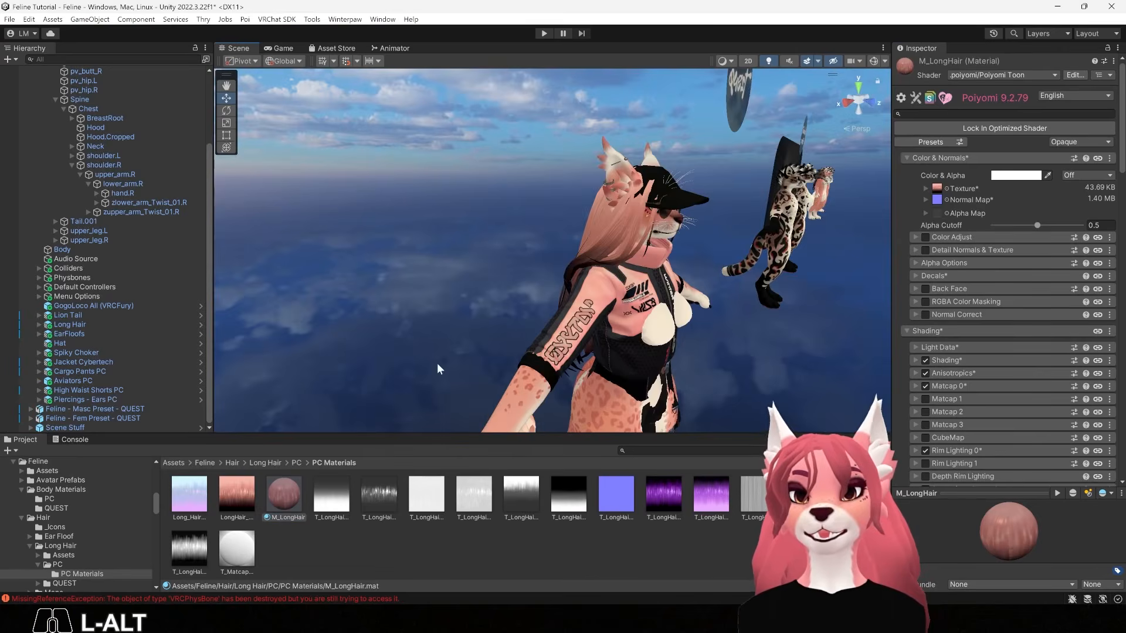
alt+drag(684, 417, 516, 369)
mouse_move(516, 370)
alt+right_down()
mouse_move(505, 369)
mouse_move(526, 364)
alt+right_up()
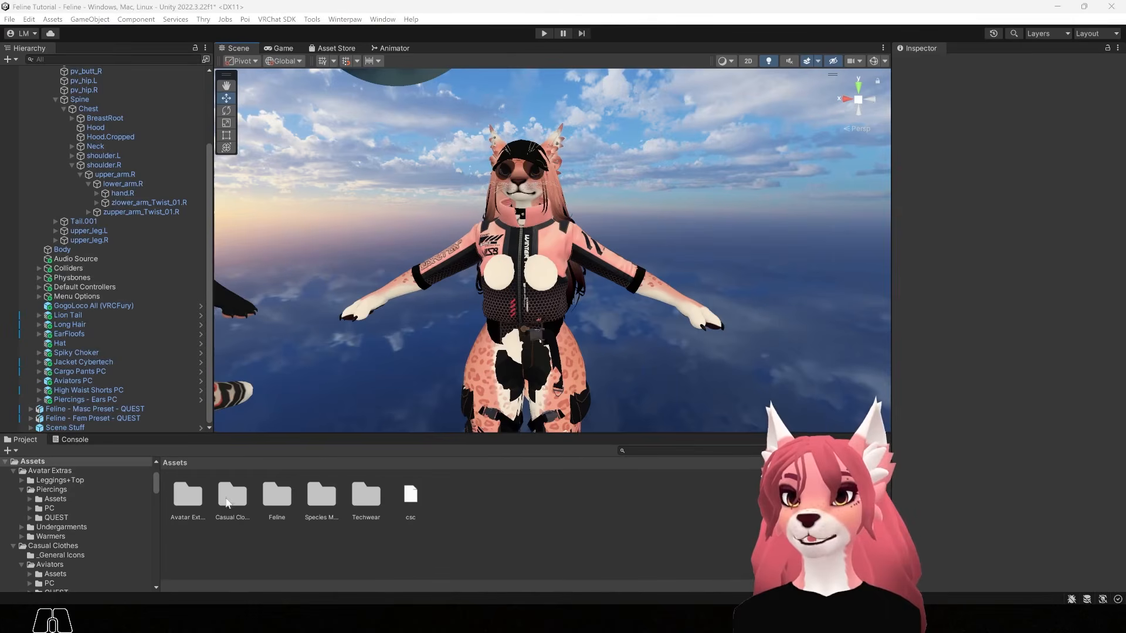
Import HighWaisted_Shorts_Base_color into Casual Clothes/HighWaist Shorts/PC/PC Materials
double_click(228, 506)
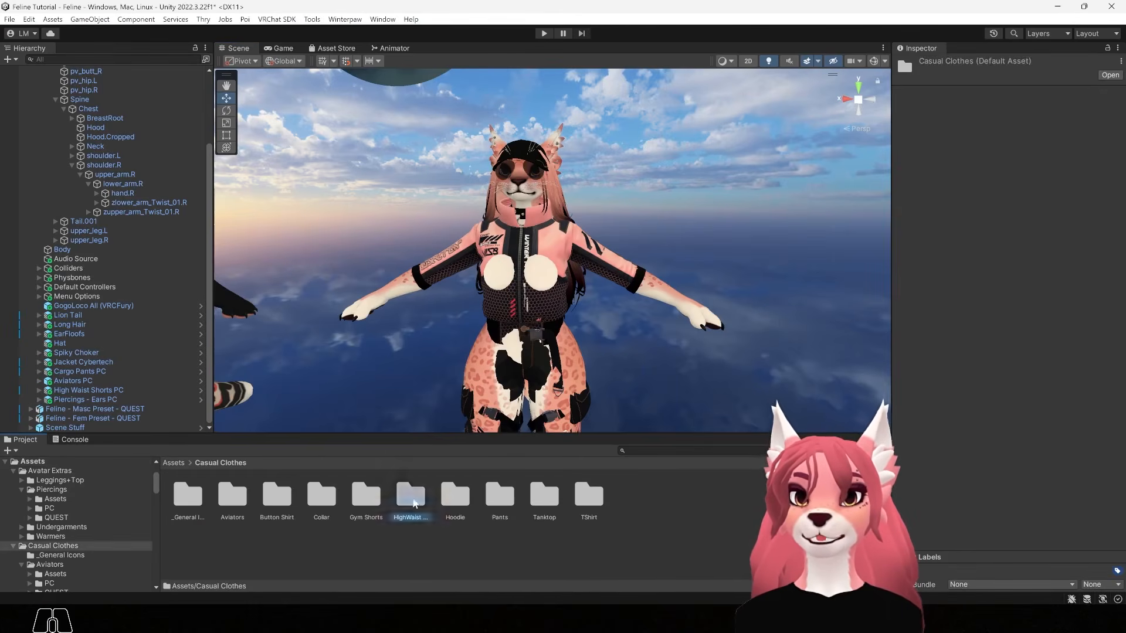
double_click(410, 499)
double_click(233, 499)
double_click(188, 496)
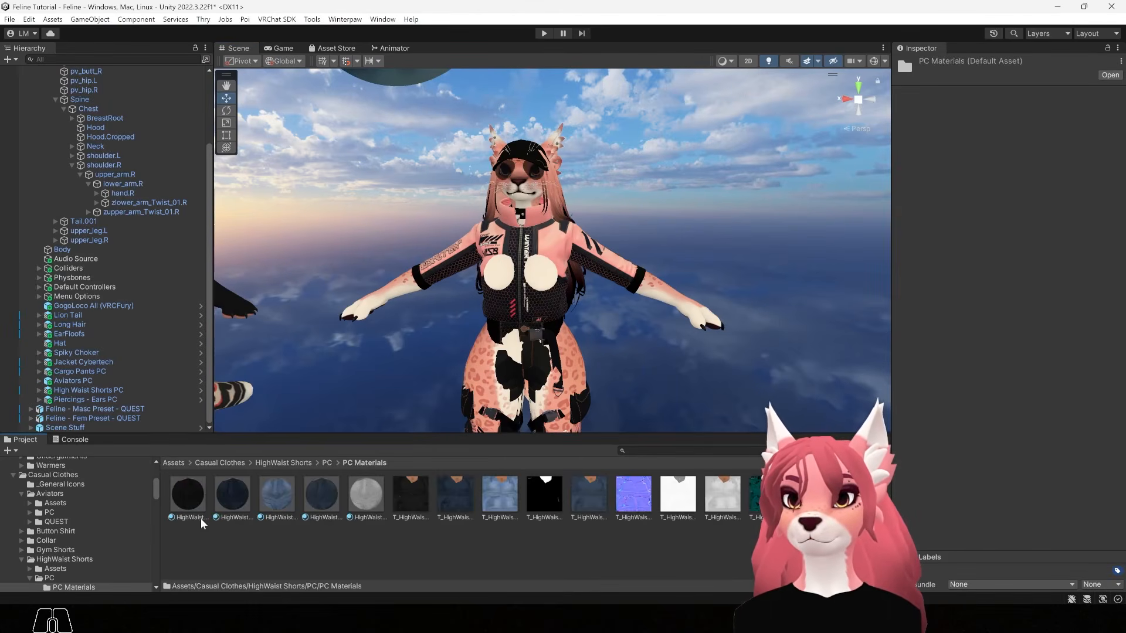
click(166, 616)
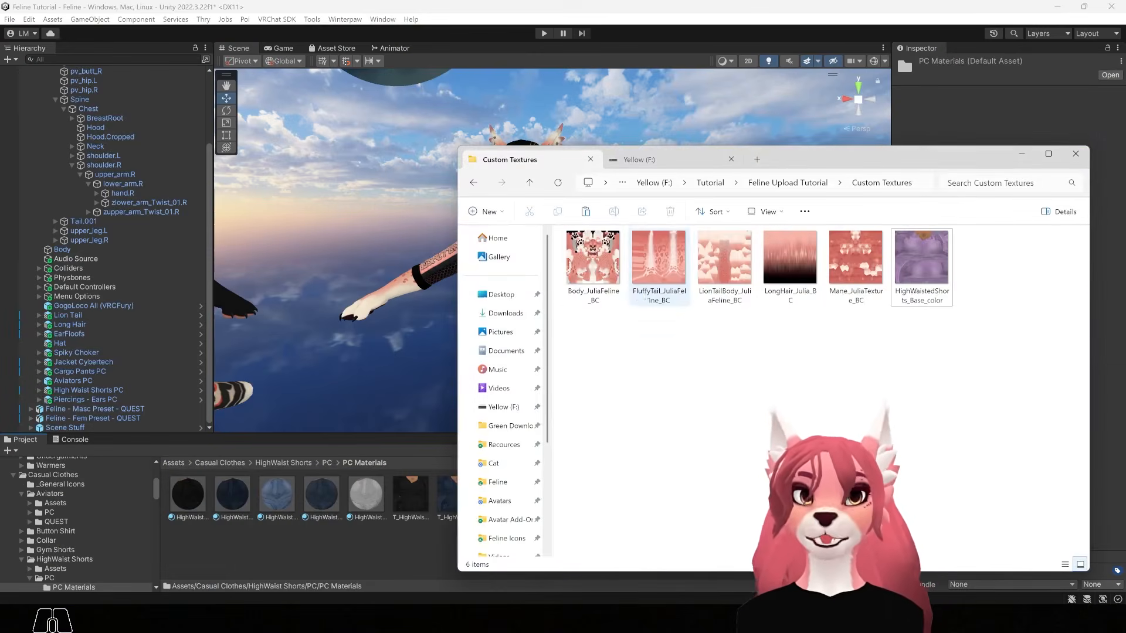
drag(921, 258, 281, 548)
click(178, 490)
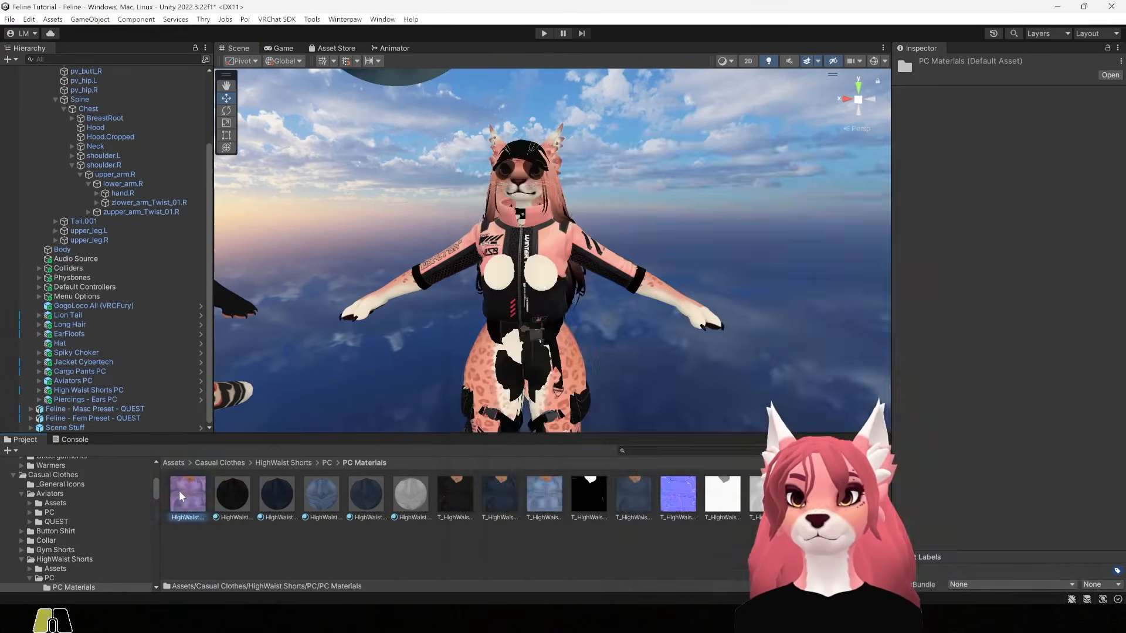
Give HighWaisted_Shorts_Base_color mip streaming and Kaiser mipmap filtering, then apply
click(639, 496)
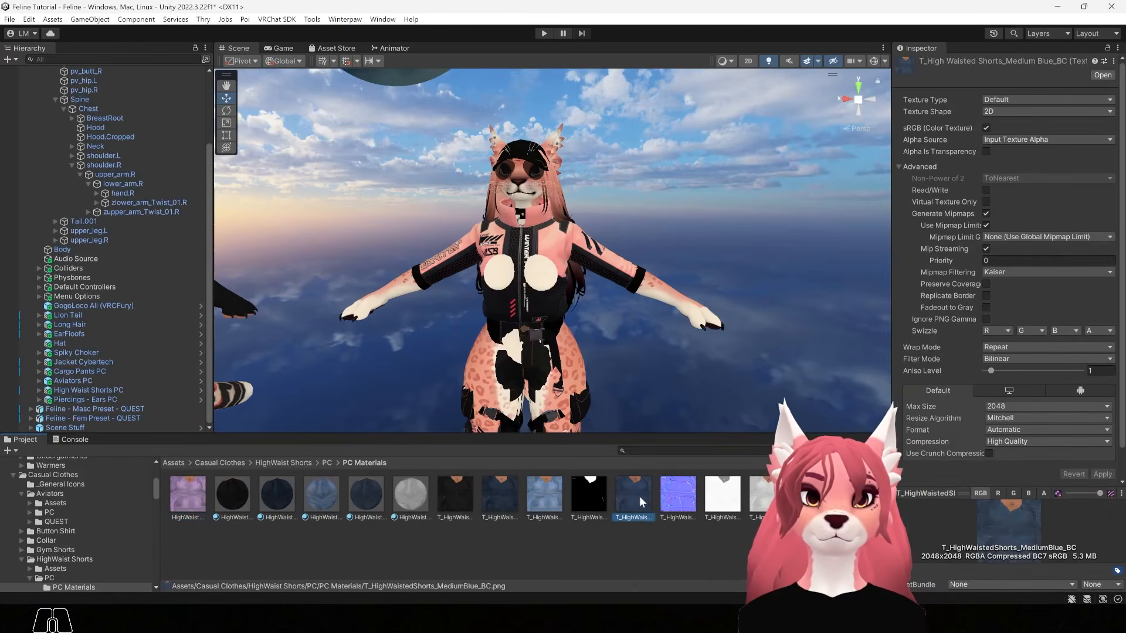
click(191, 505)
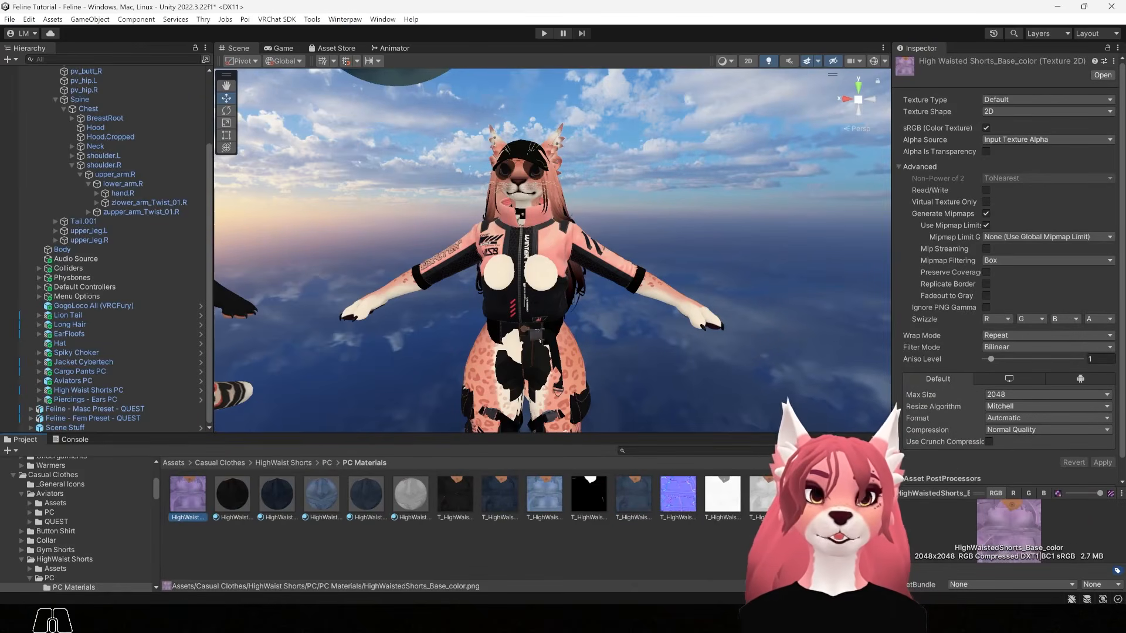
click(983, 246)
click(1019, 272)
click(1034, 300)
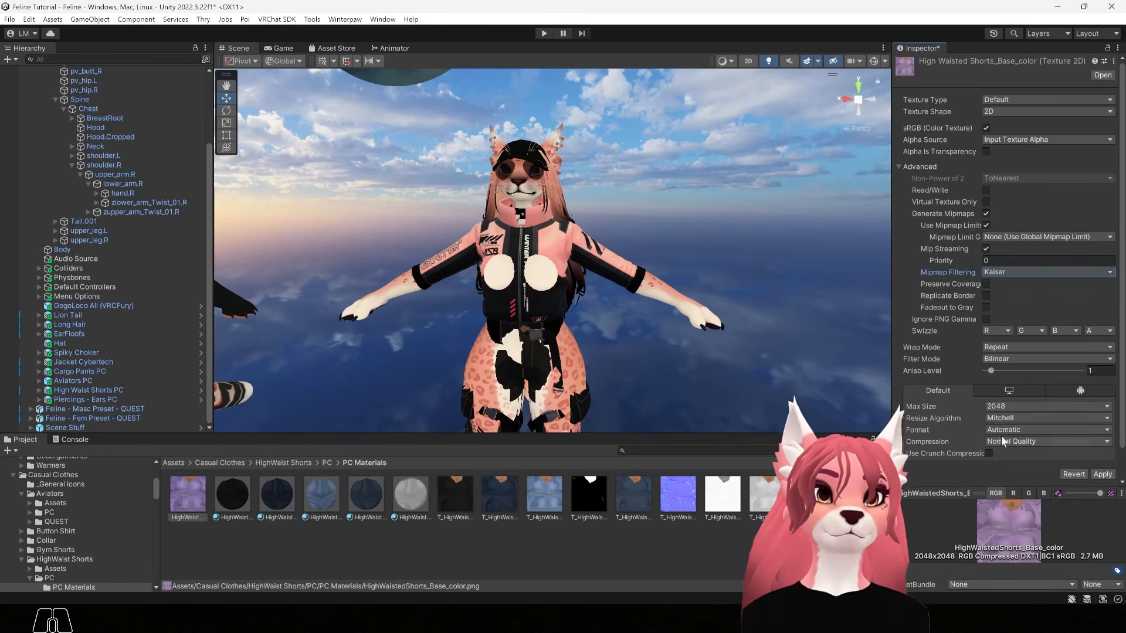
click(1102, 475)
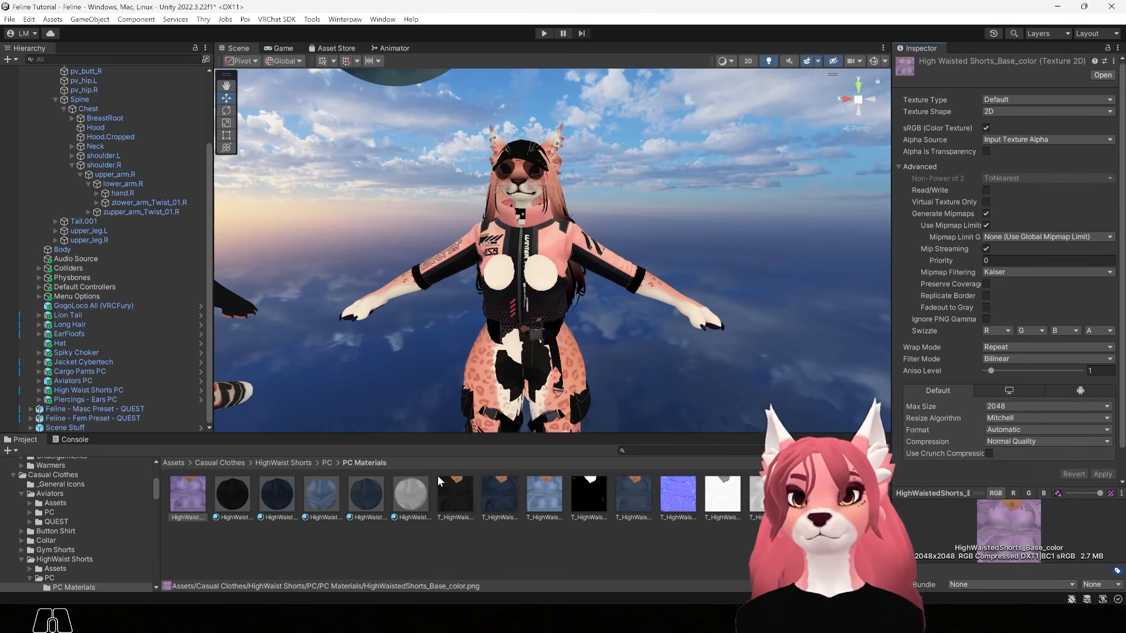
Drag the new base colour texture into HighWaistShorts_Black's Color & Normals Texture slot
alt+drag(592, 328, 616, 351)
alt+right_drag(616, 352, 626, 404)
alt+middle_drag(626, 404, 592, 366)
alt+right_drag(593, 366, 593, 416)
click(233, 493)
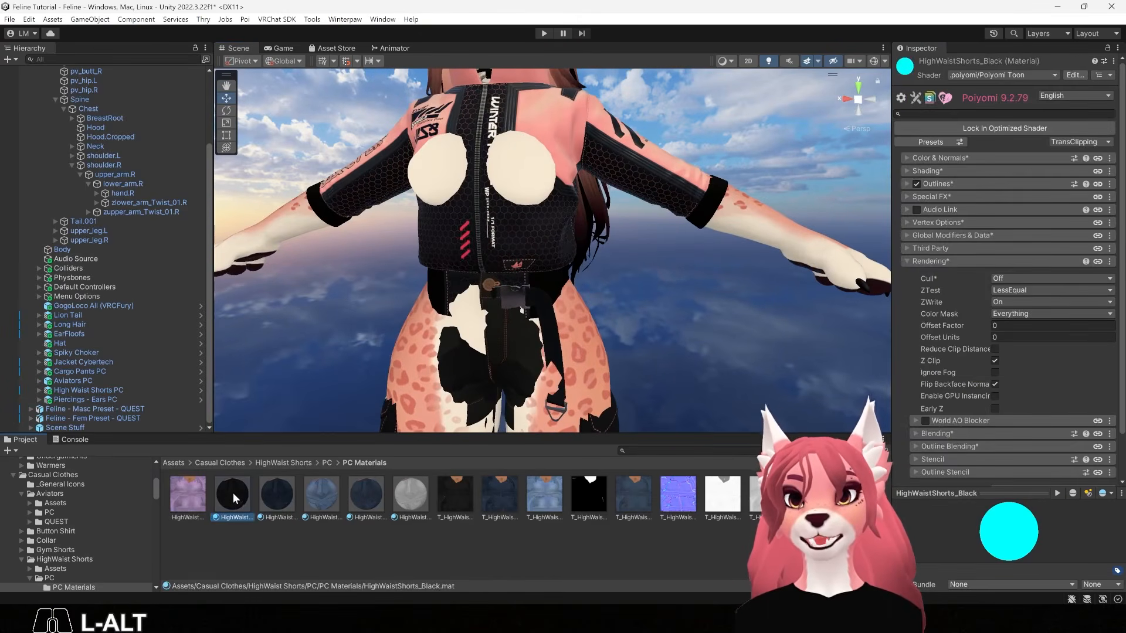
click(907, 157)
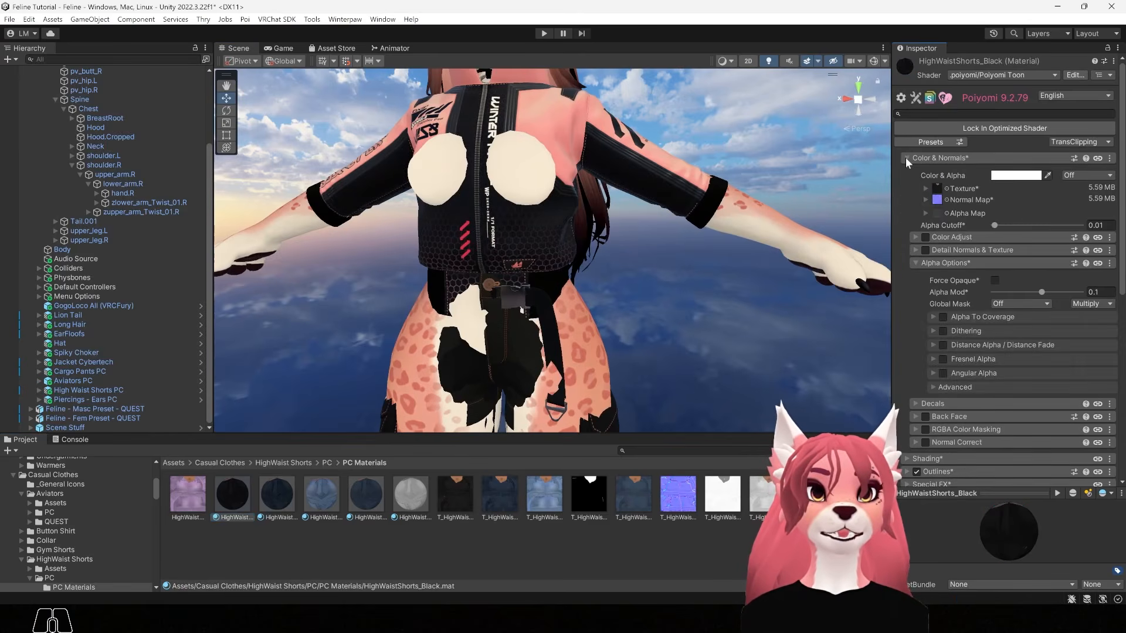
click(189, 501)
drag(189, 501, 937, 189)
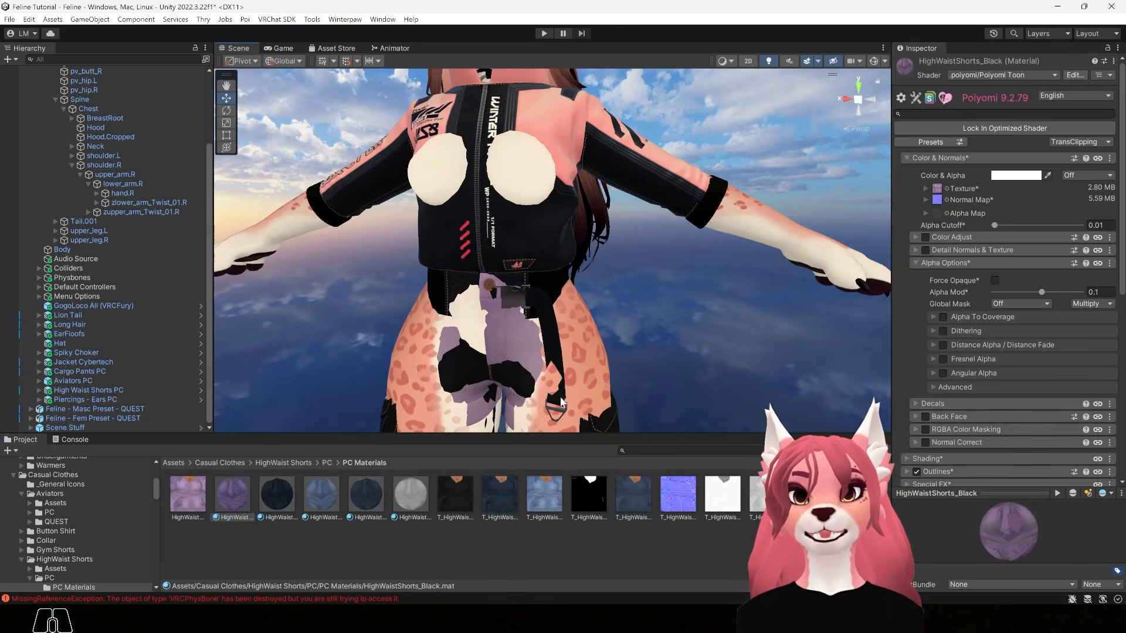
scroll(722, 388, down, 6)
alt+drag(725, 336, 727, 361)
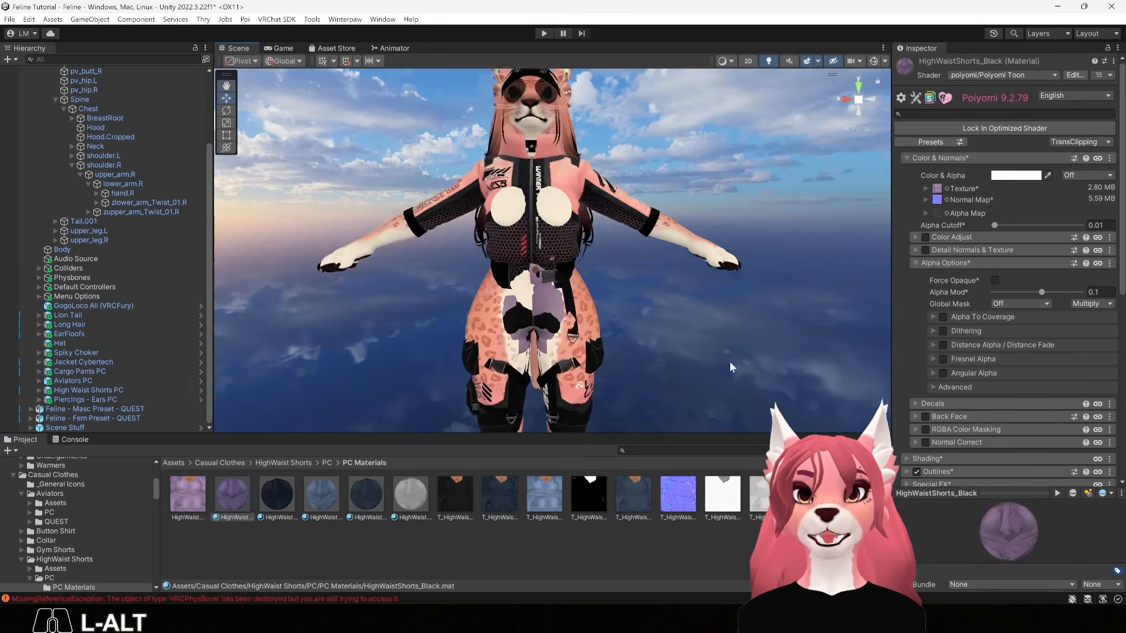
scroll(727, 362, down, 3)
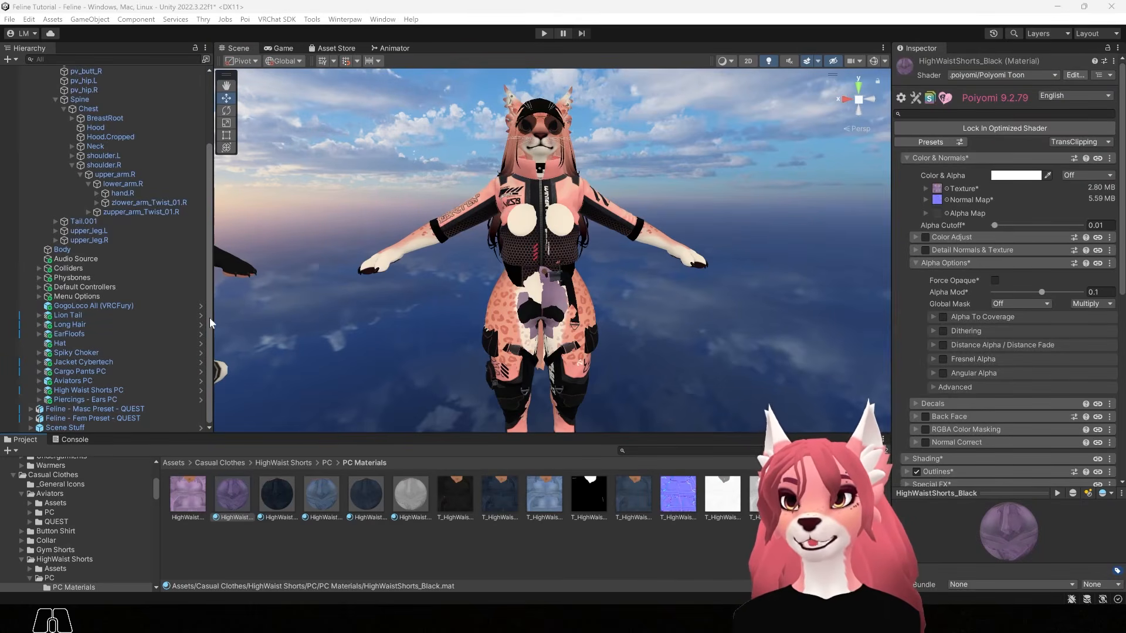
Scroll up the Hierarchy and collapse the avatar's Armature bones
drag(210, 318, 211, 243)
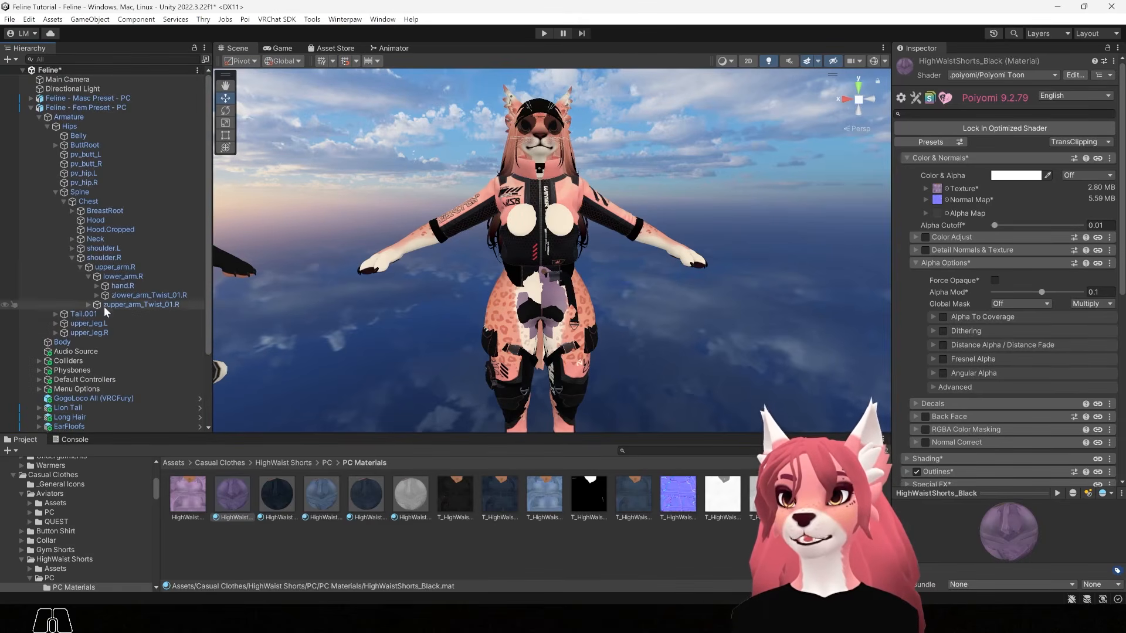
click(37, 117)
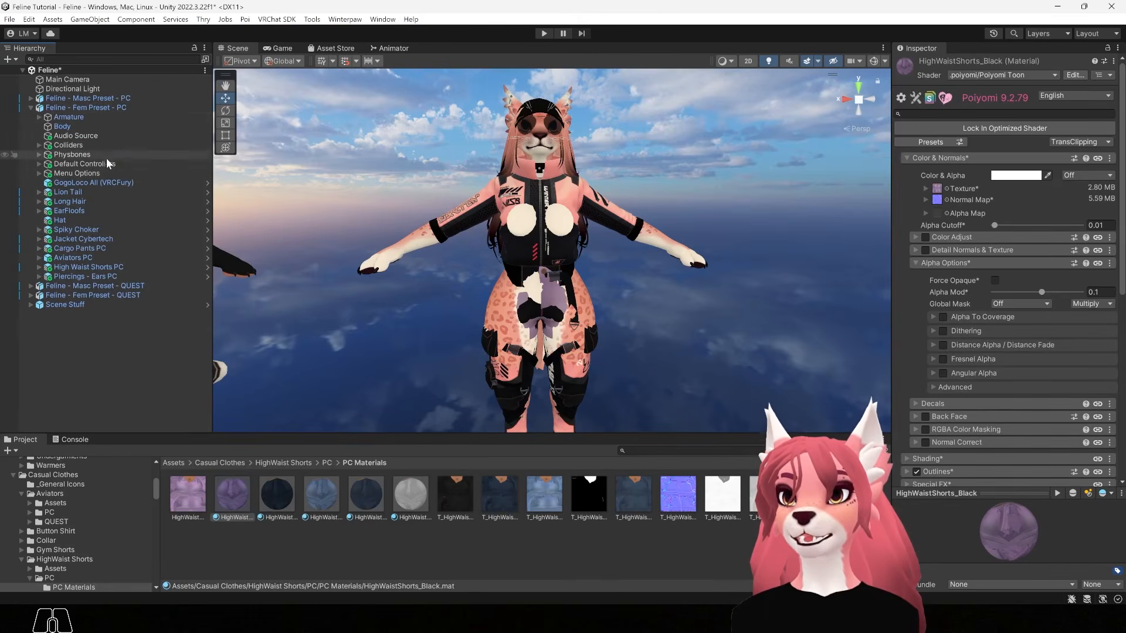
Expand Menu Options' Mood, Interactions and Body groups, then delete the Muscle Shading toggle
click(37, 174)
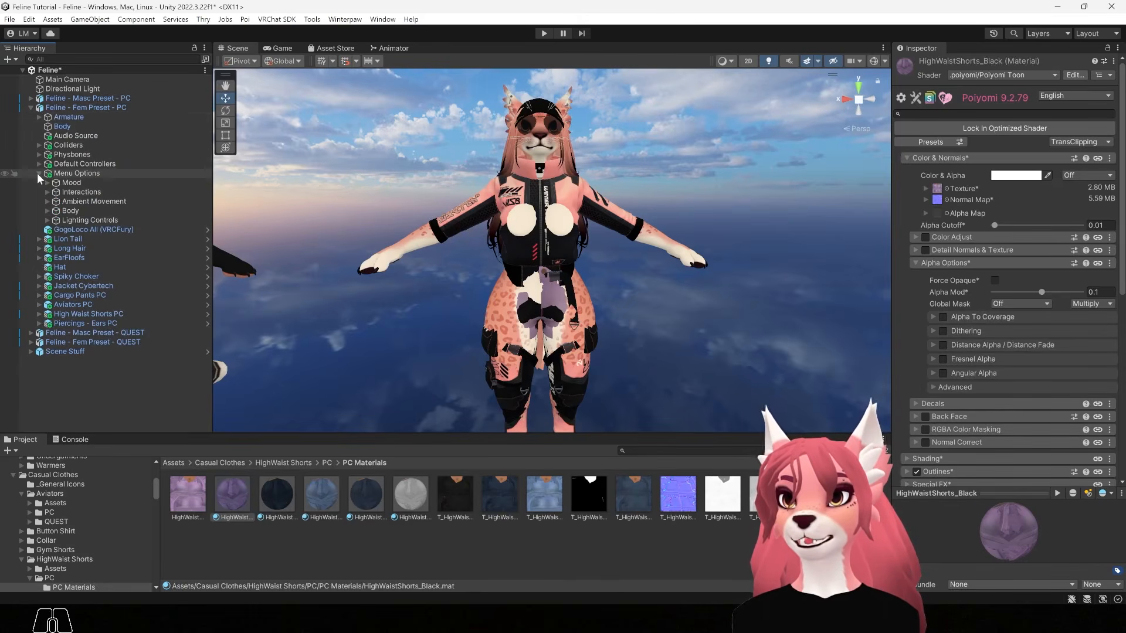
click(46, 182)
click(47, 211)
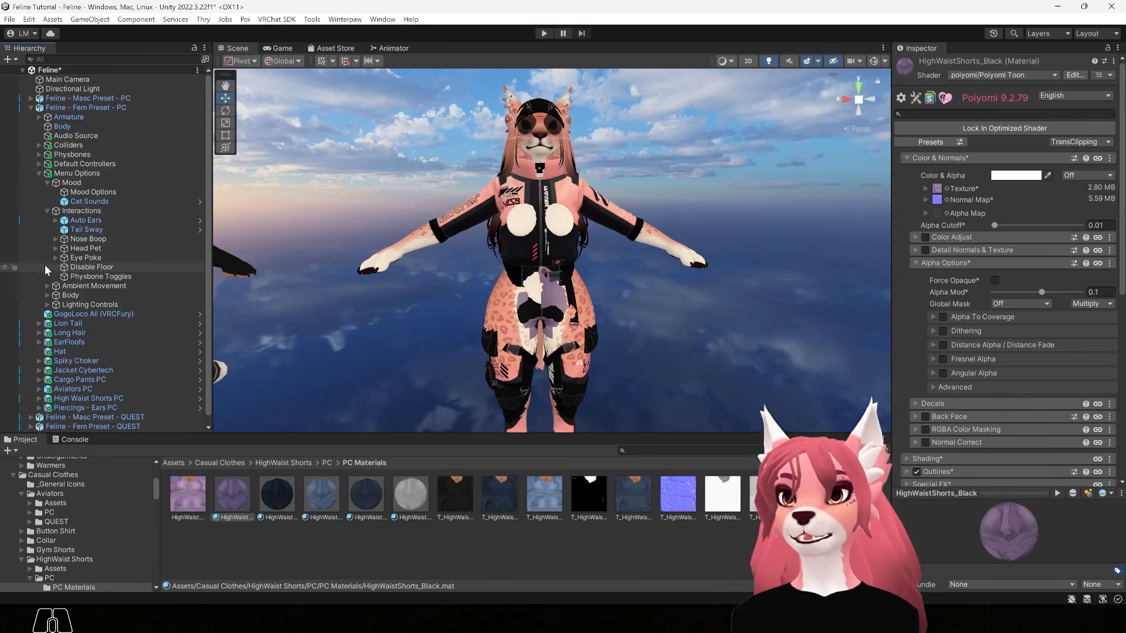
click(48, 295)
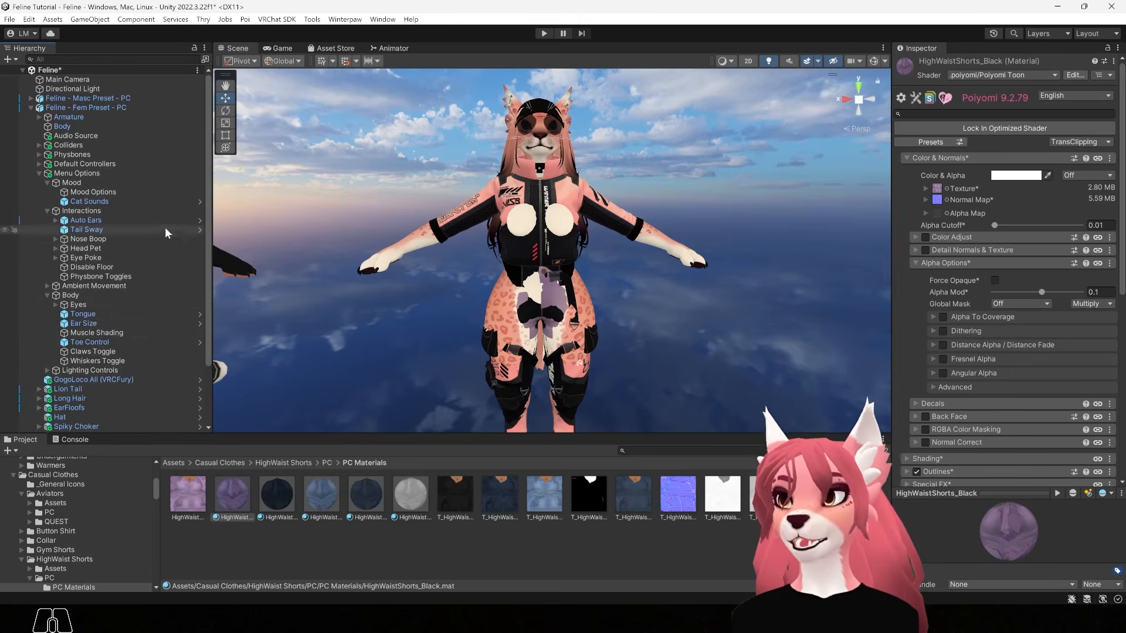
scroll(205, 229, down, 1)
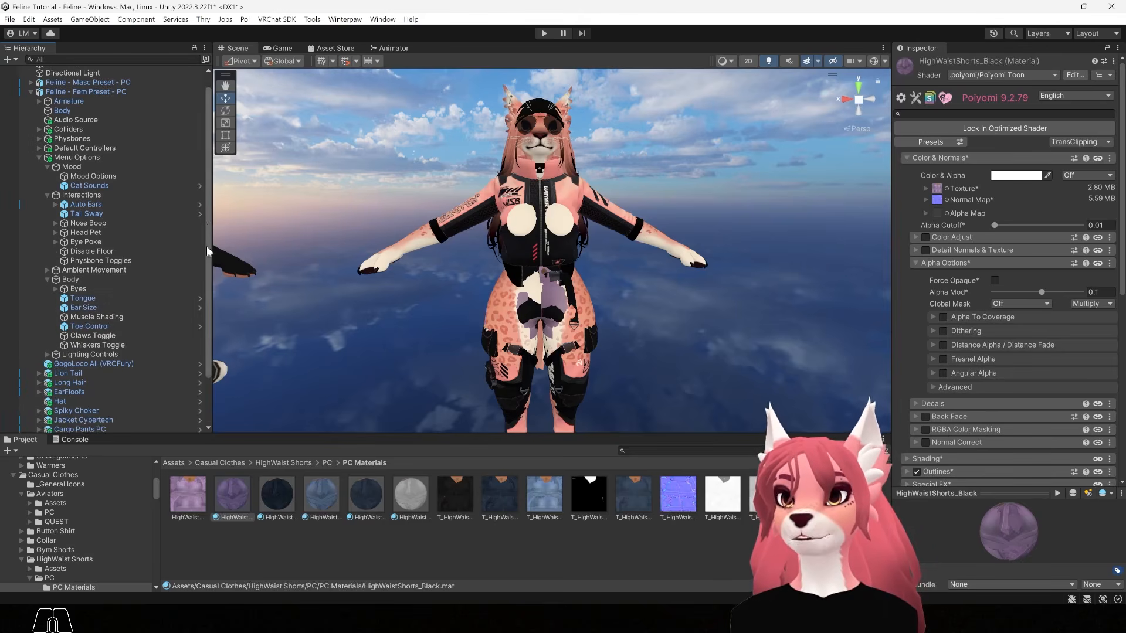
click(91, 317)
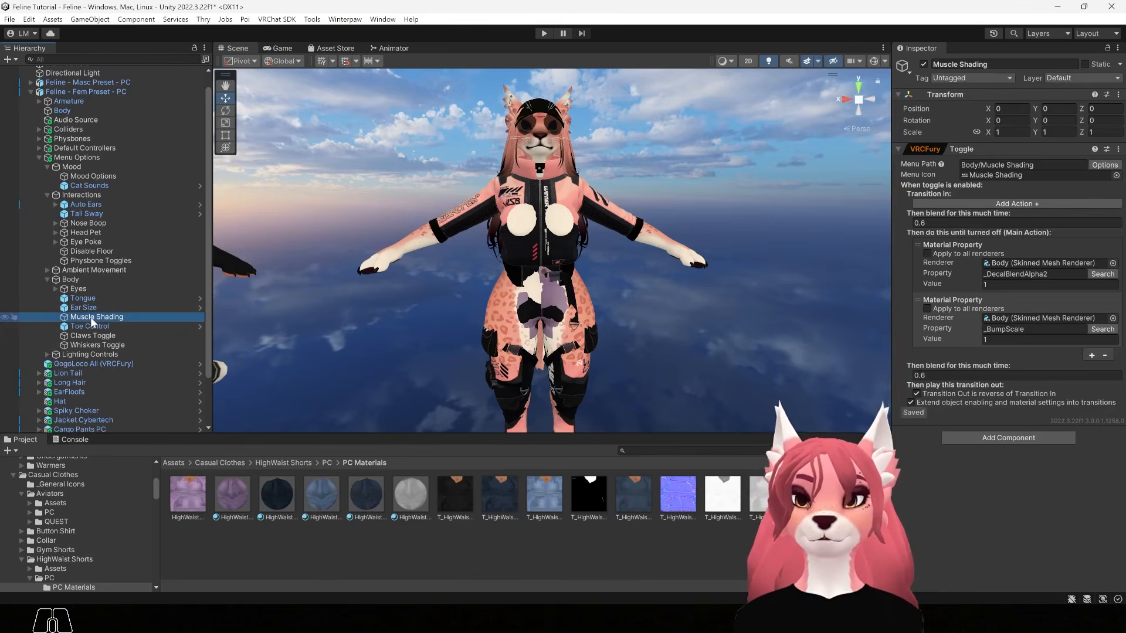
key(Delete)
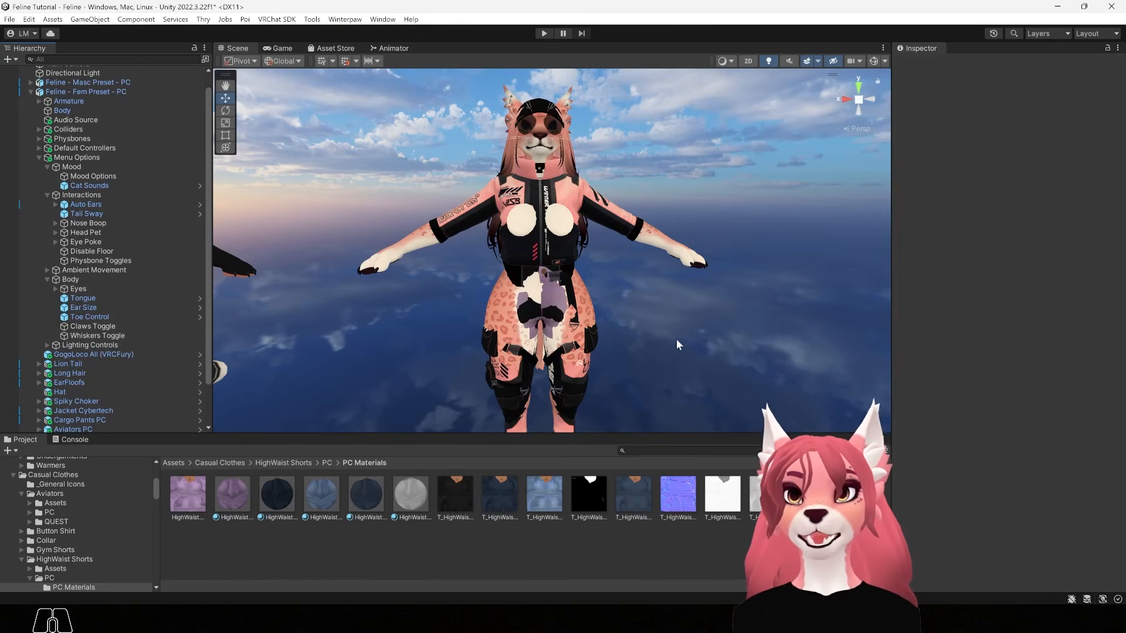
Open the VRChat SDK control panel, sign in with the account e-mail, and select Feline - Fem Preset - PC
click(277, 20)
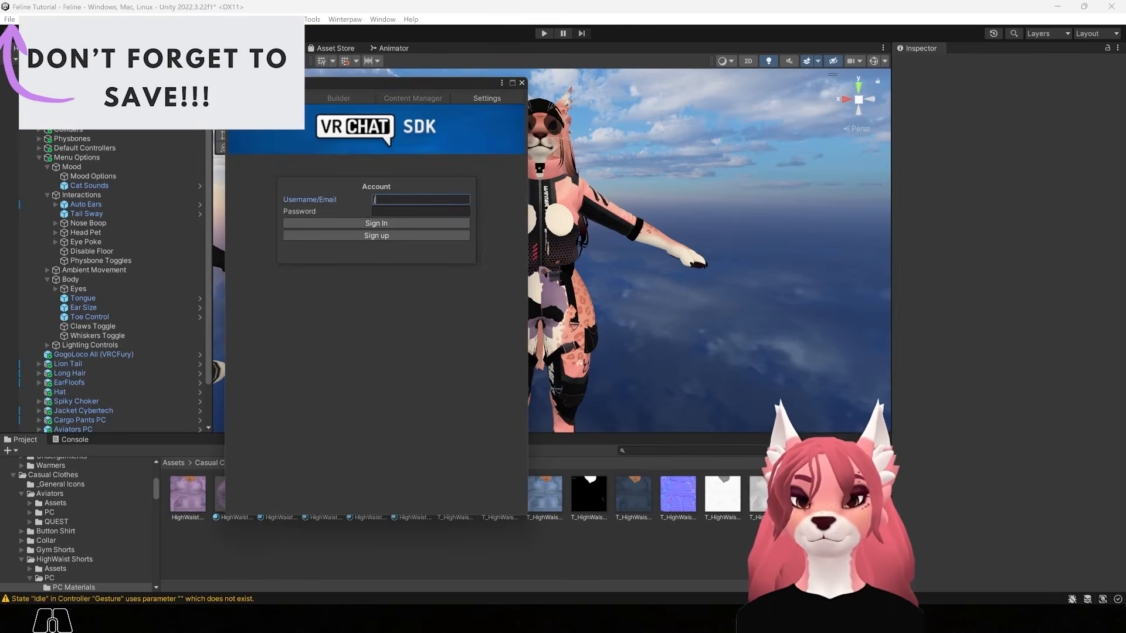
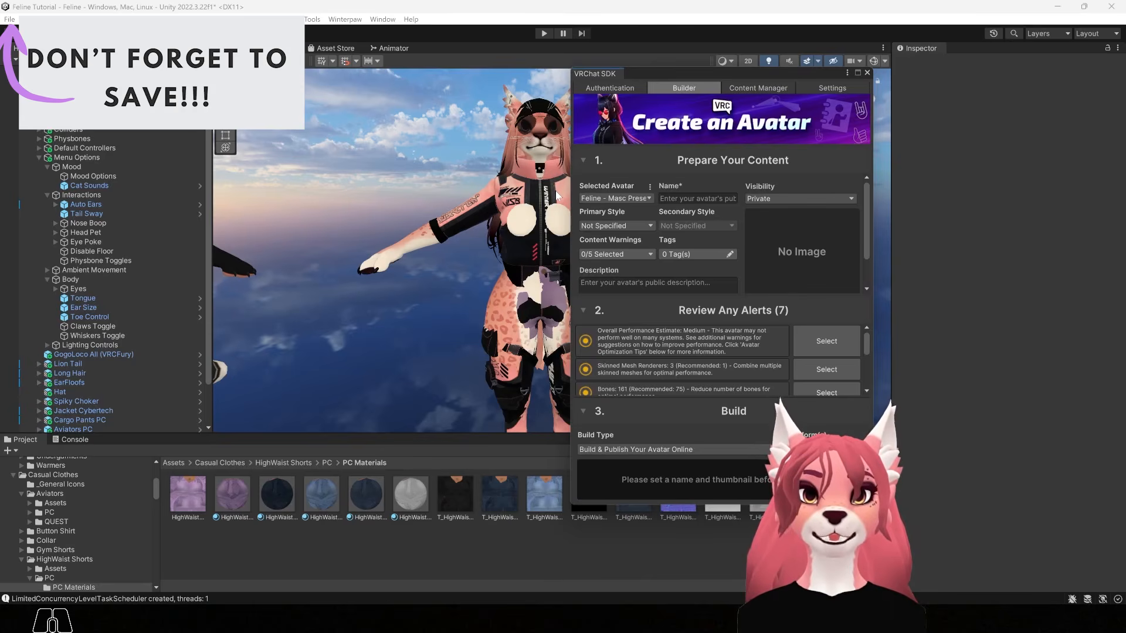
click(590, 197)
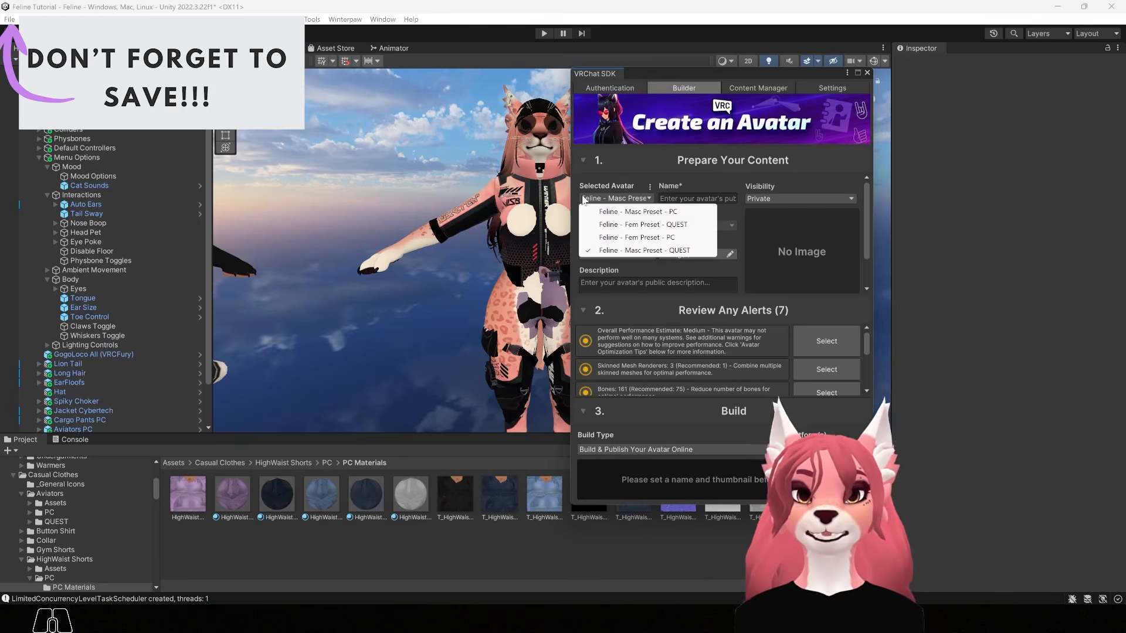
click(614, 238)
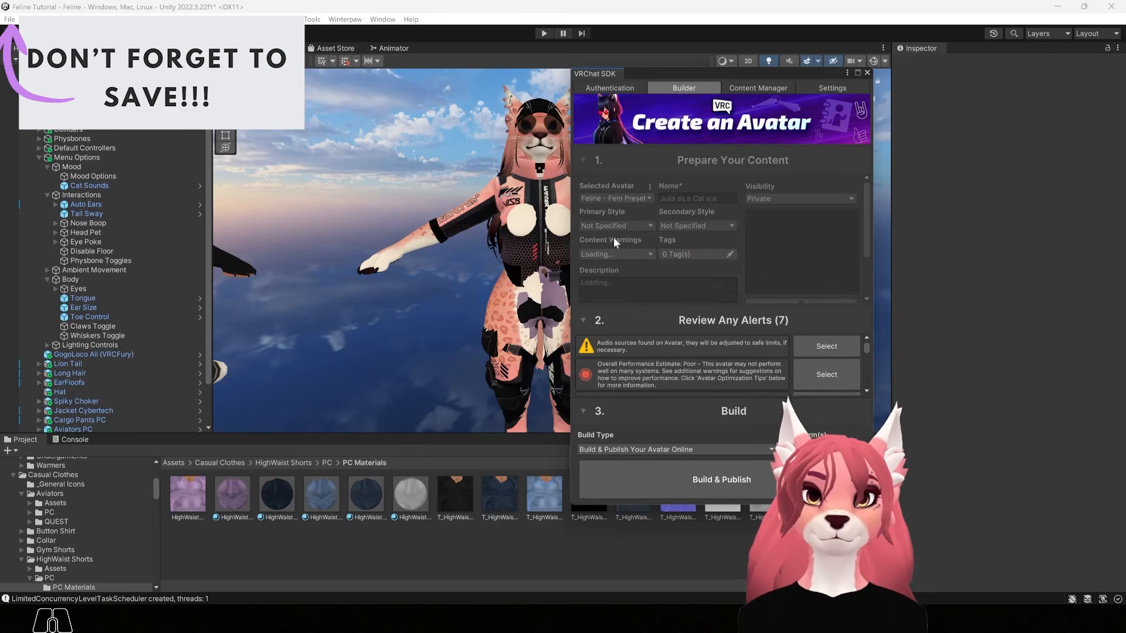
Rename the avatar so its name ends in 2 and review the 7 builder alerts
click(720, 198)
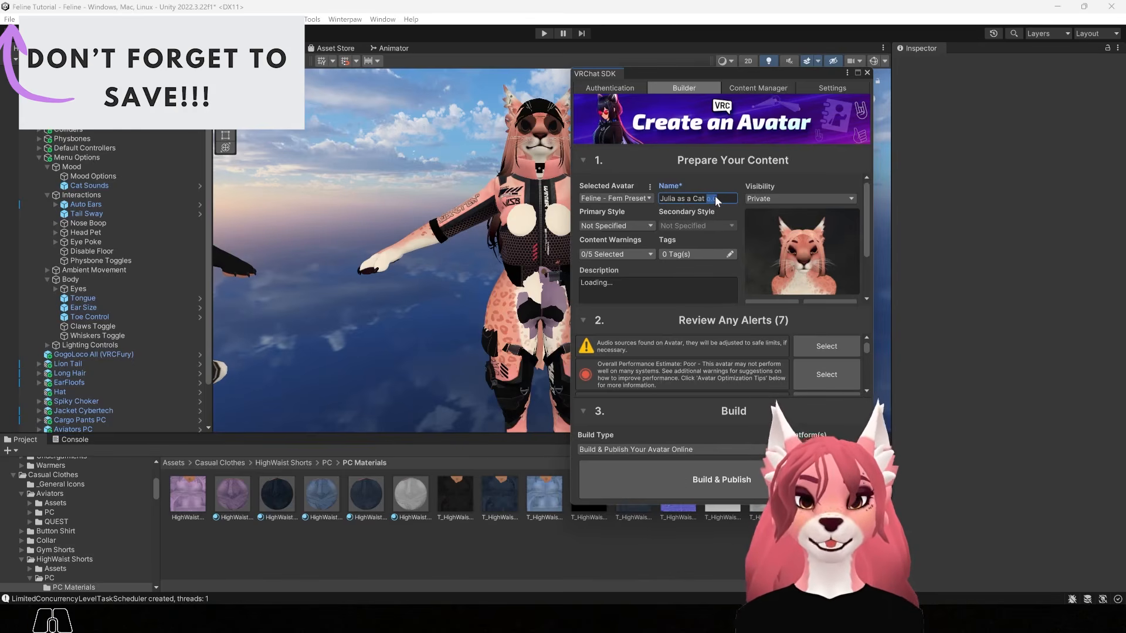
text(2)
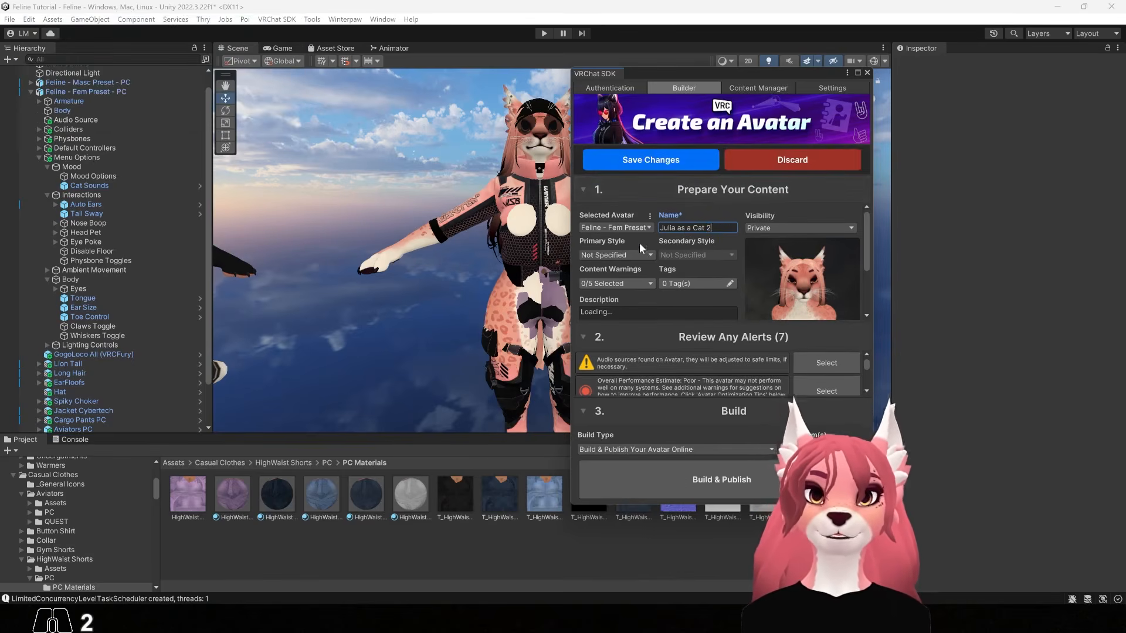
click(583, 190)
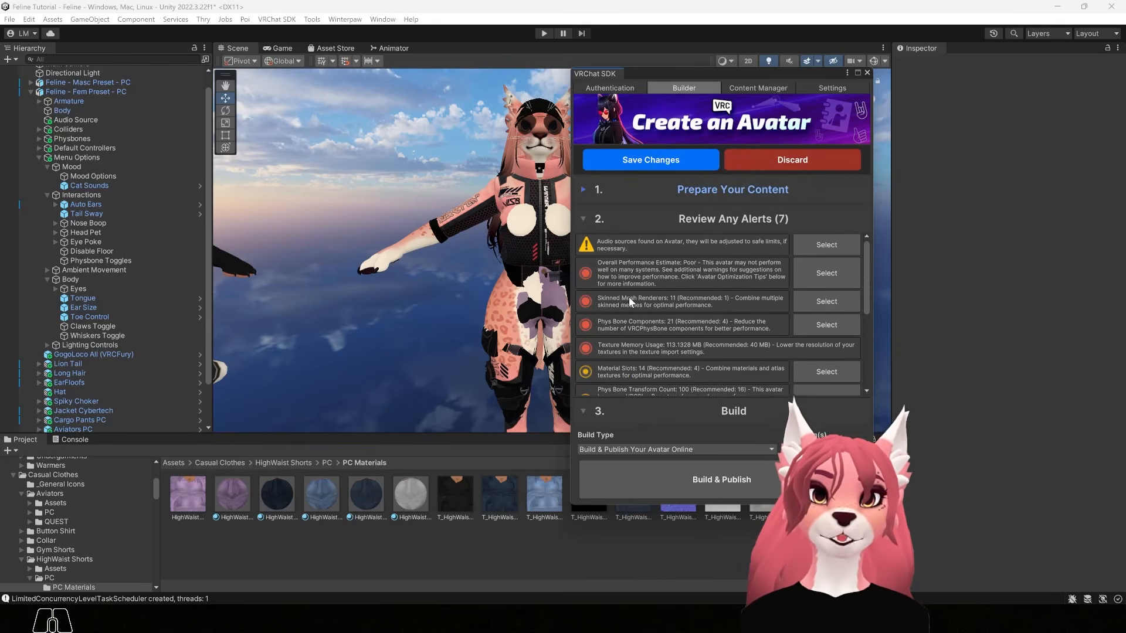
scroll(639, 307, down, 3)
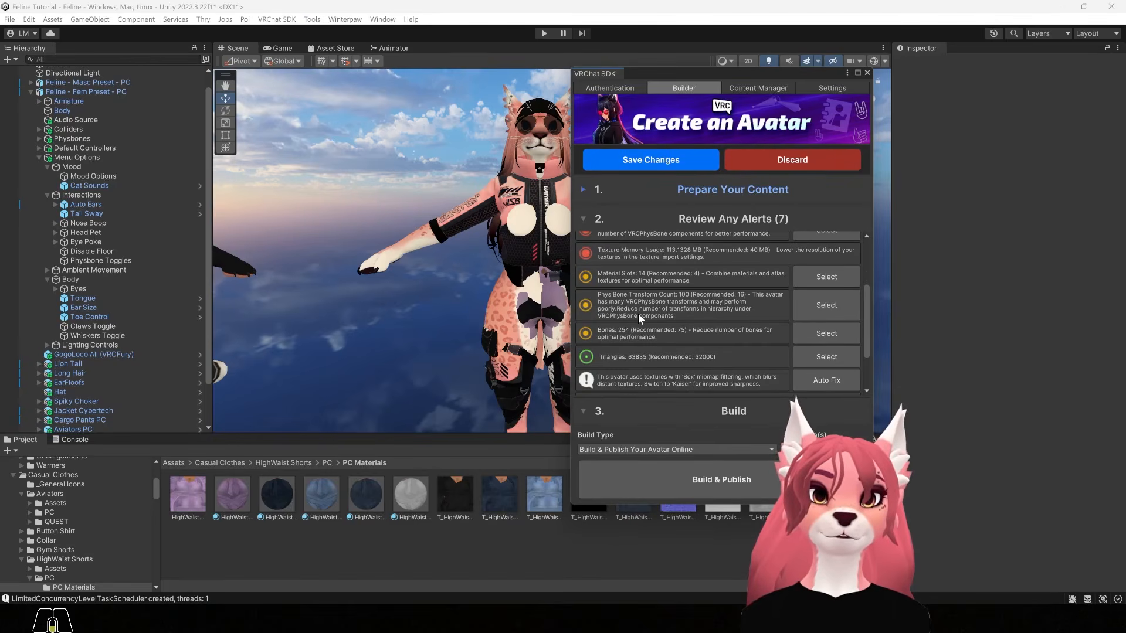
scroll(638, 313, up, 3)
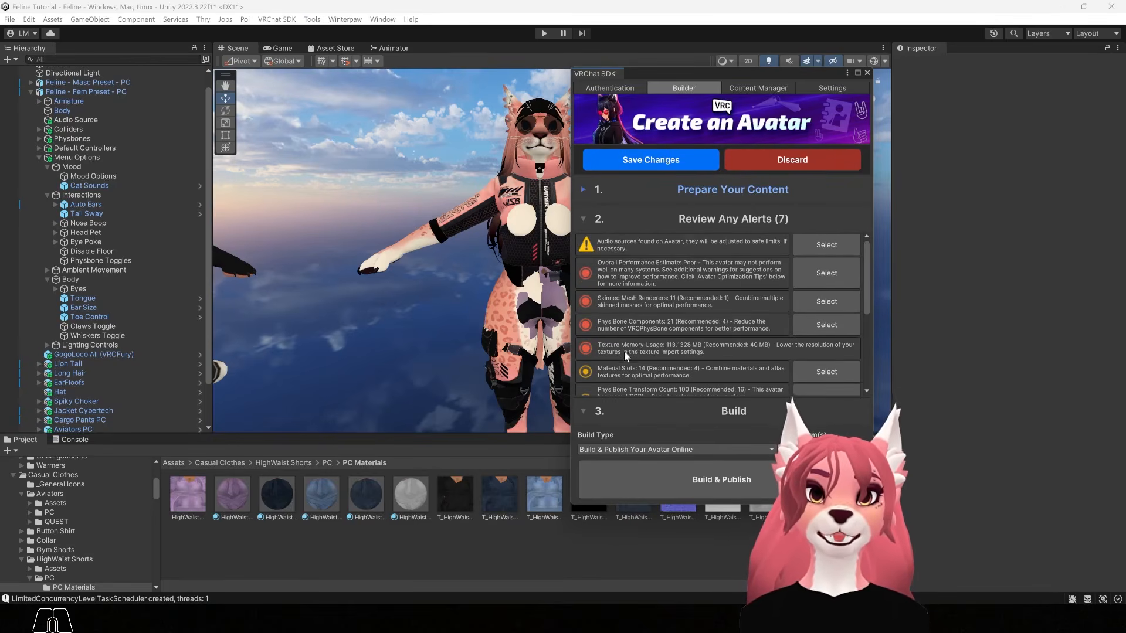
scroll(667, 347, down, 3)
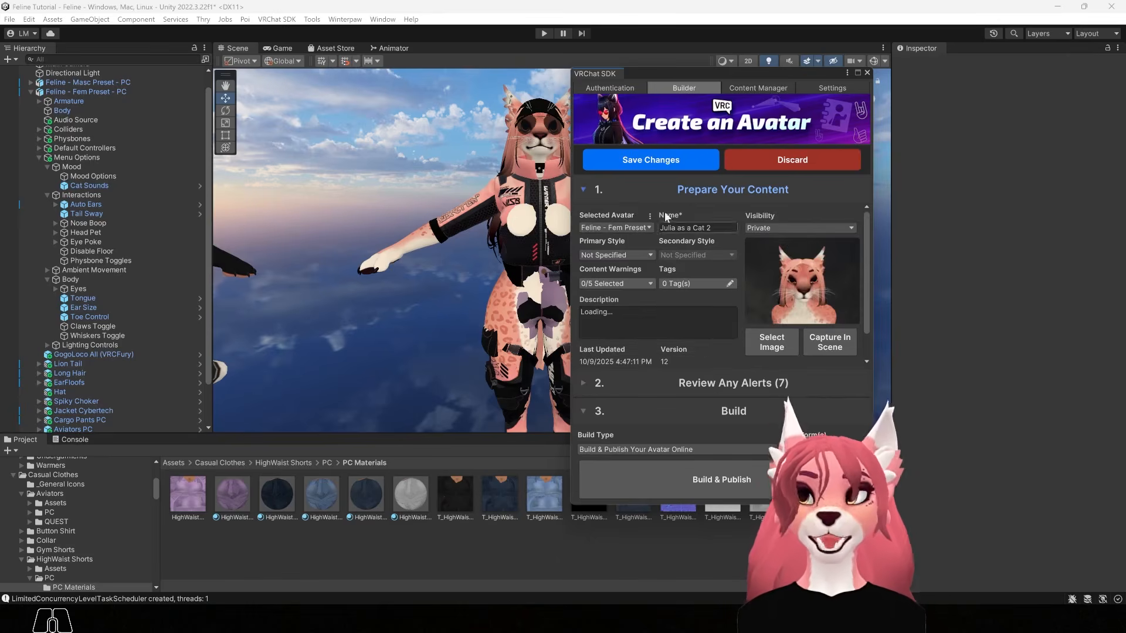
Start a new scene thumbnail capture and bring the right-hand PC avatar's front into view
drag(738, 72, 337, 95)
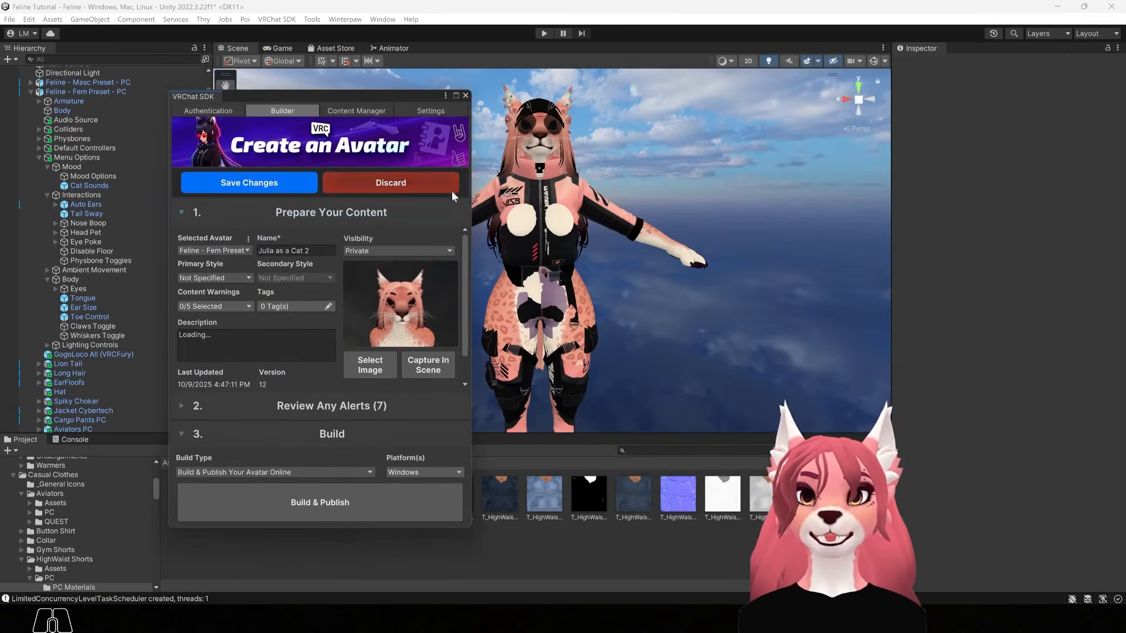
click(422, 362)
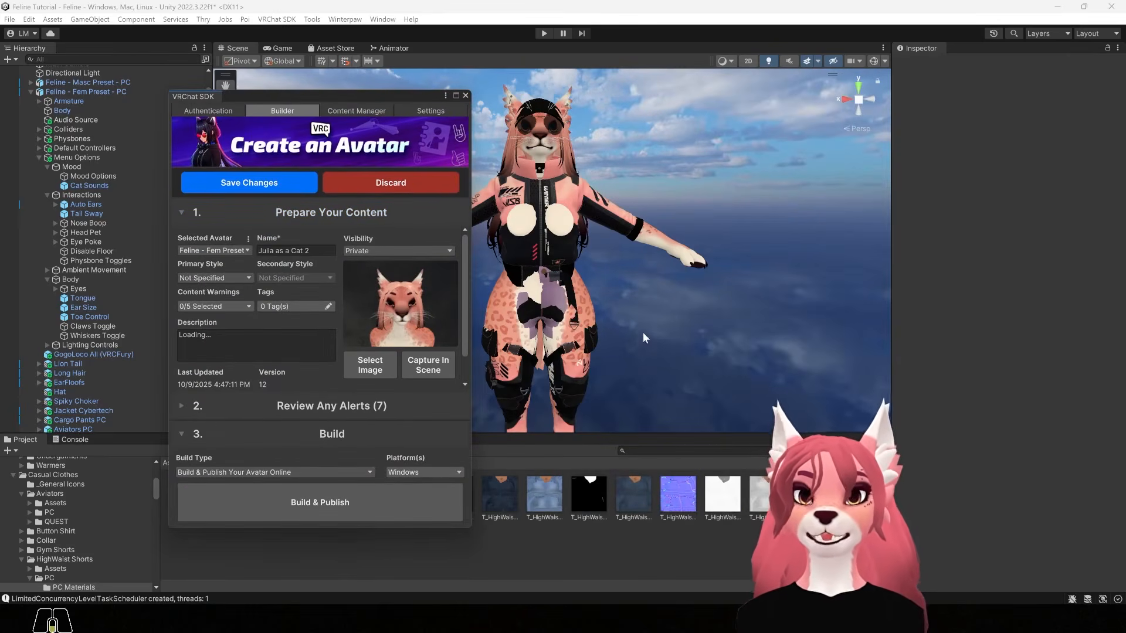
scroll(642, 328, down, 3)
scroll(648, 304, down, 5)
key(z)
middle_drag(817, 291, 794, 286)
key(z)
key(z)
alt+drag(812, 277, 688, 290)
alt+right_drag(689, 290, 736, 303)
alt+middle_drag(735, 303, 534, 294)
alt+right_drag(533, 294, 736, 329)
alt+middle_drag(737, 329, 668, 264)
alt+right_drag(669, 263, 774, 358)
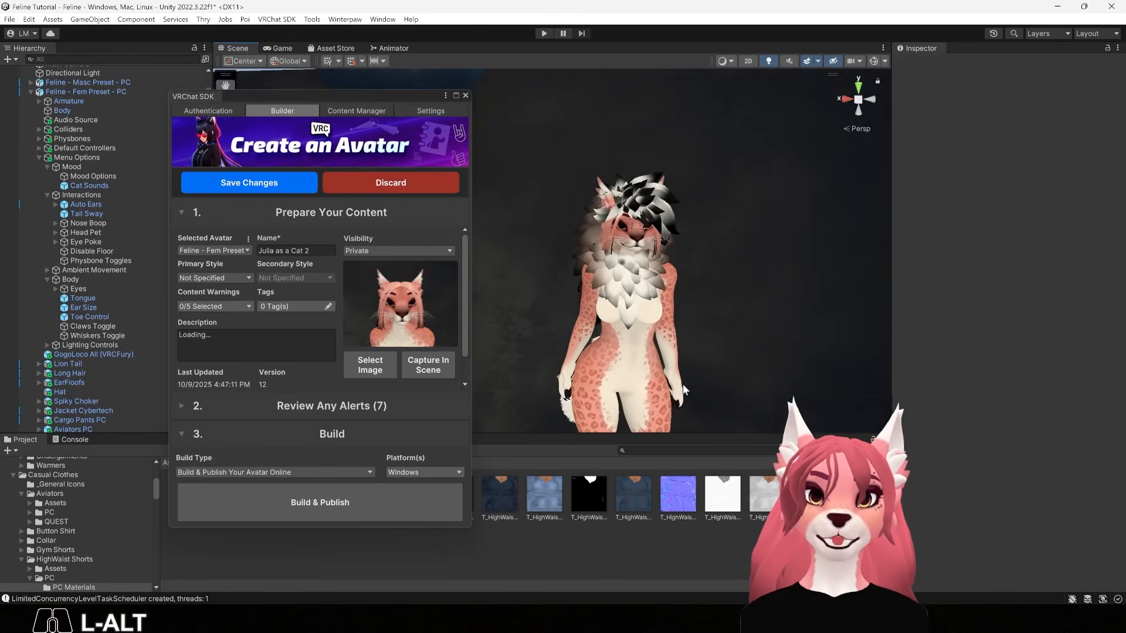
alt+drag(683, 389, 531, 329)
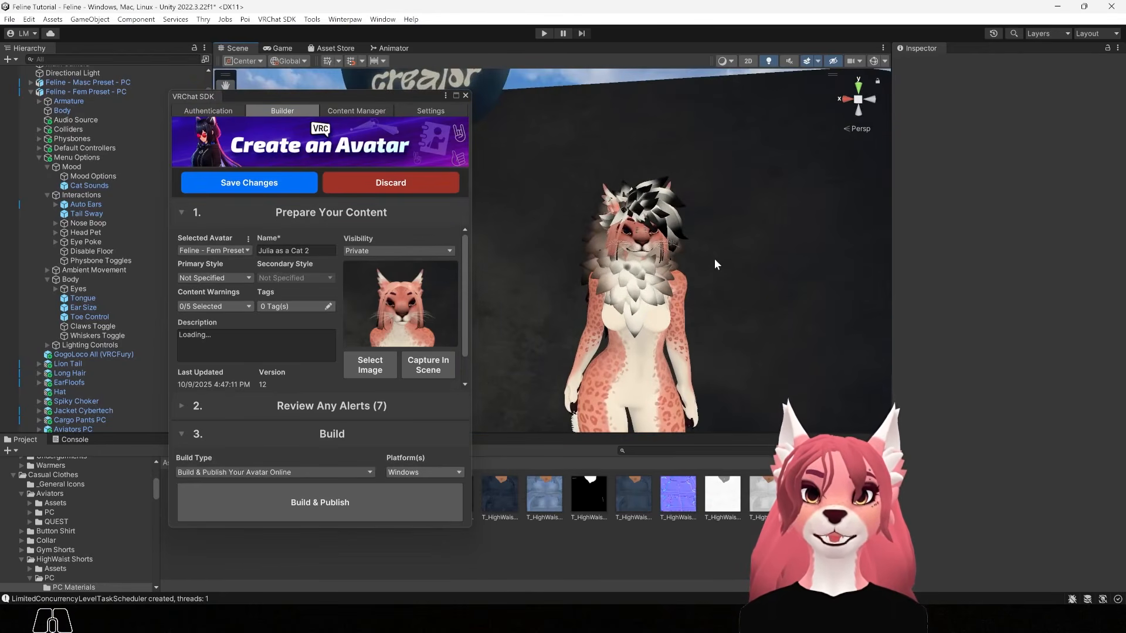
Begin framing the thumbnail and orbit the view around the avatar's head
click(435, 369)
alt+drag(789, 293, 684, 313)
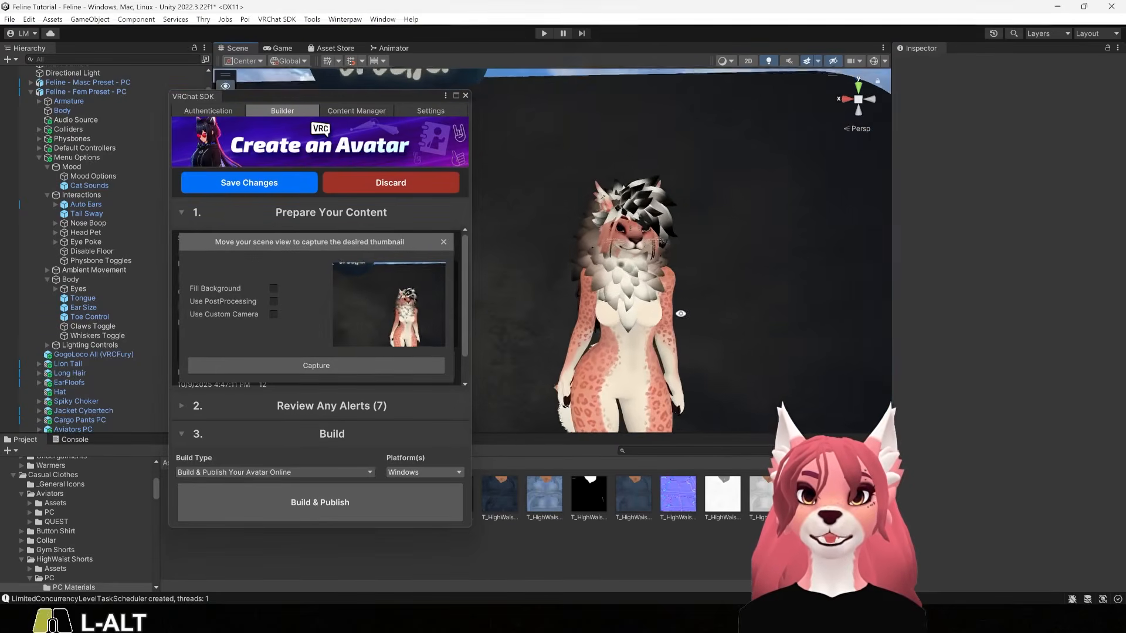
scroll(684, 313, up, 5)
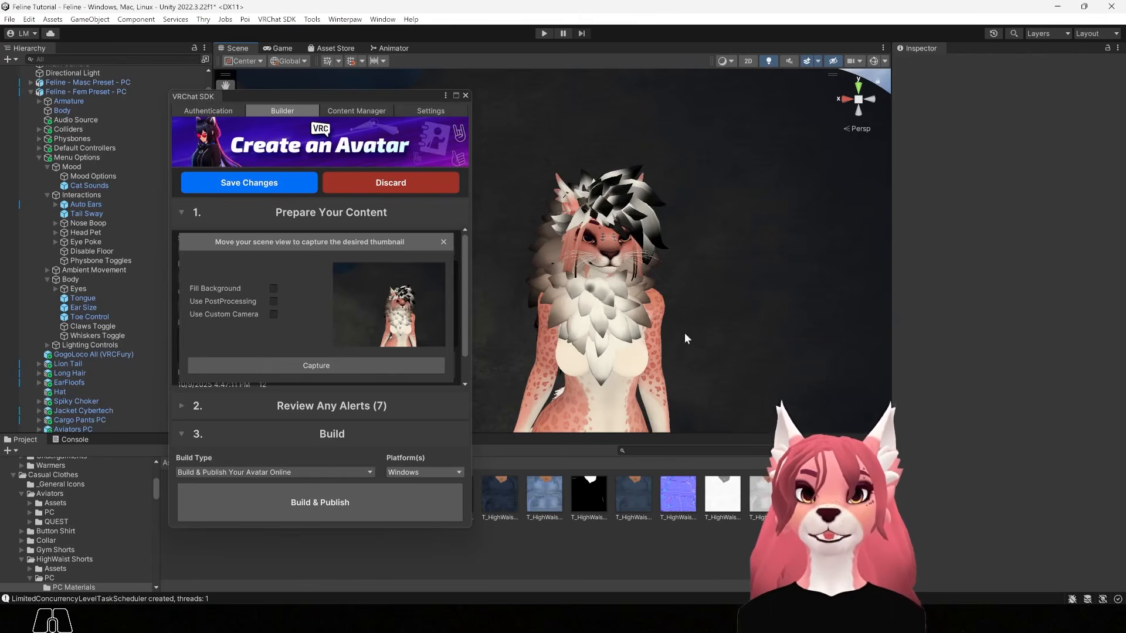
alt+right_drag(691, 329, 614, 250)
alt+middle_drag(614, 250, 638, 238)
scroll(638, 238, up, 4)
alt+middle_drag(655, 185, 608, 216)
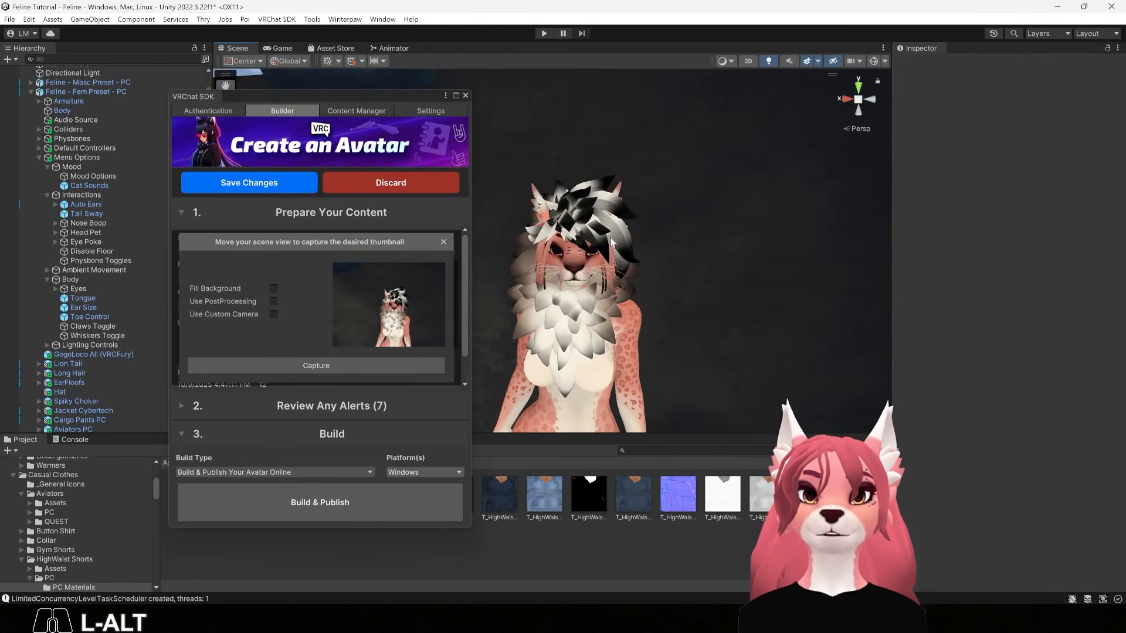
Delete the extra hair pieces from the avatar, including the black hair and MessyHair objects
click(608, 216)
click(609, 218)
key(Delete)
click(592, 225)
click(589, 222)
key(Delete)
click(570, 229)
click(570, 230)
click(575, 209)
click(576, 209)
key(Delete)
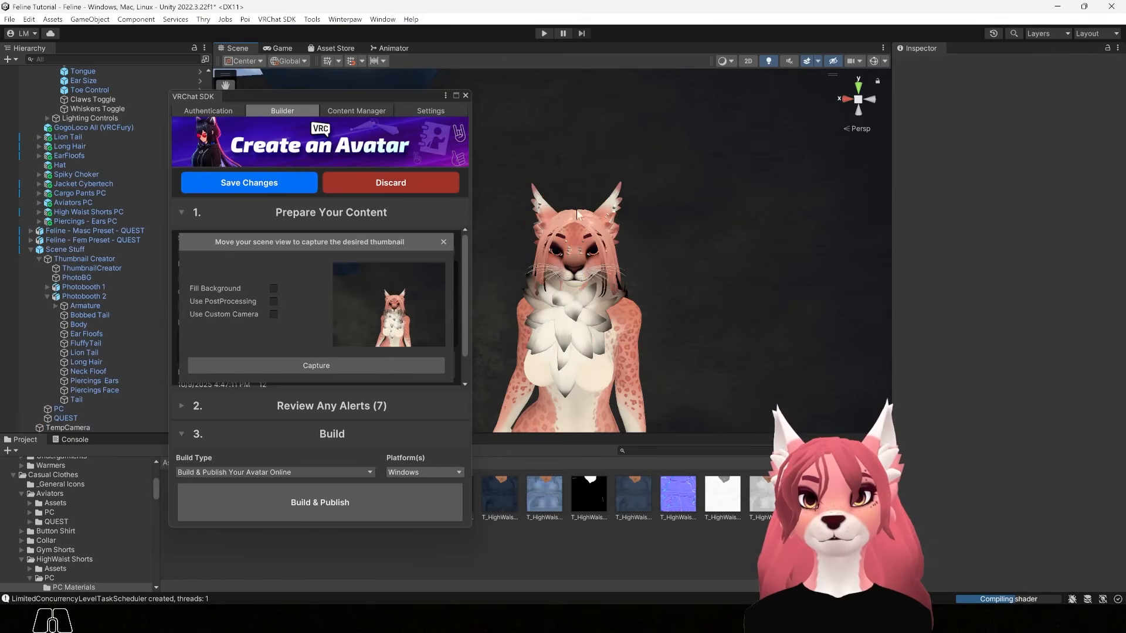
Remove the avatar's chest fluff and the Piercings Face object
click(551, 315)
click(551, 315)
key(Delete)
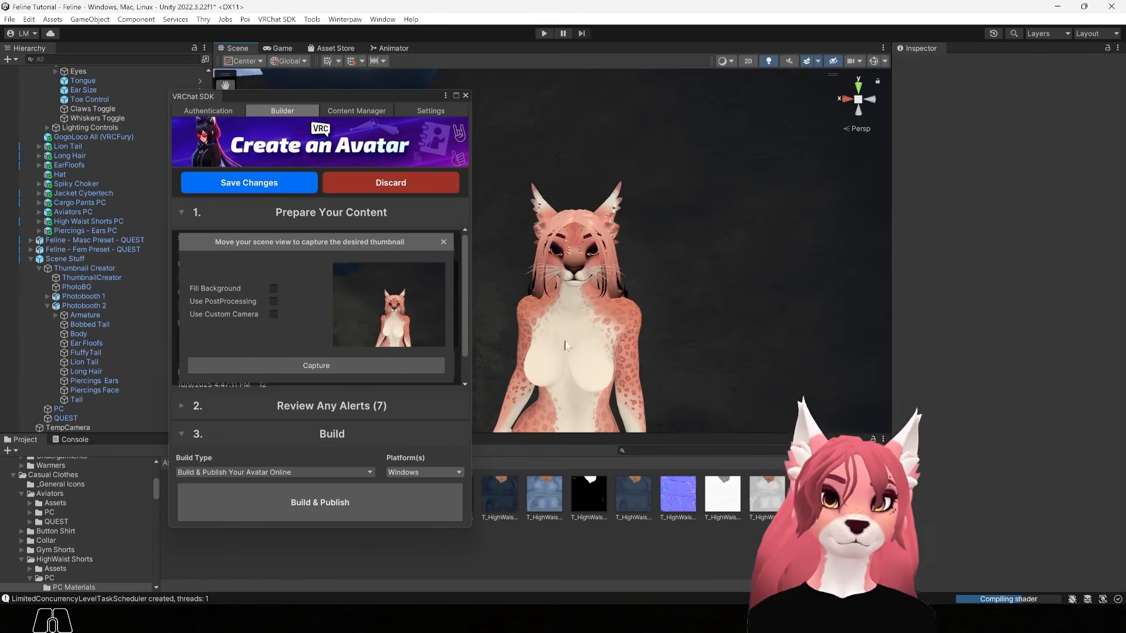
alt+right_drag(593, 300, 606, 274)
click(597, 267)
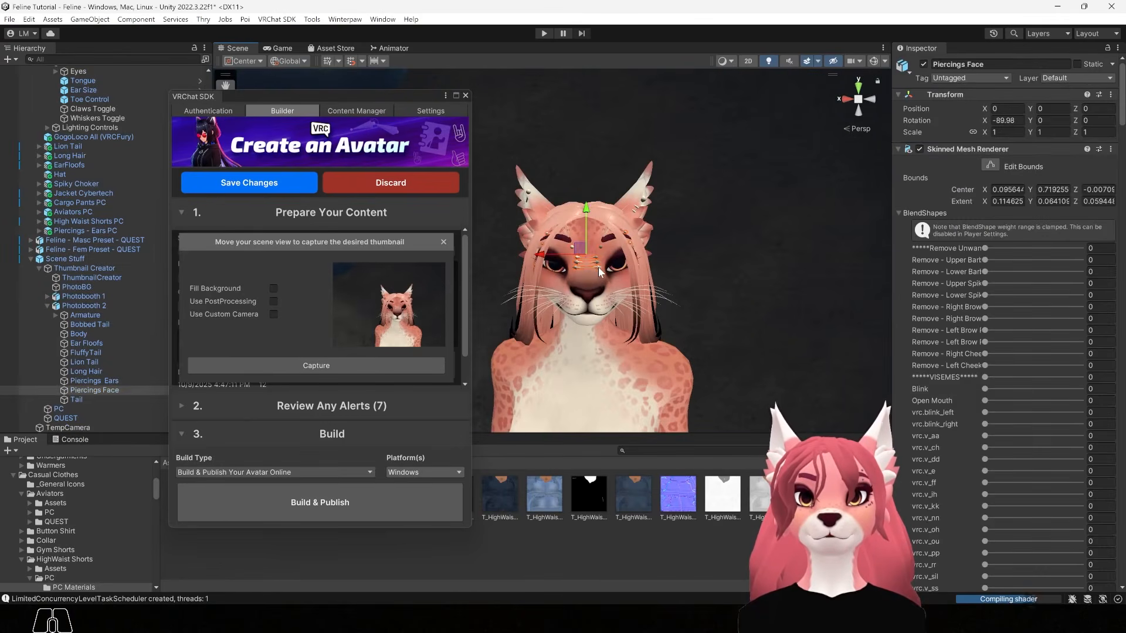
key(Delete)
mouse_move(668, 338)
alt+mouse_down()
mouse_move(662, 321)
mouse_move(674, 332)
alt+mouse_up()
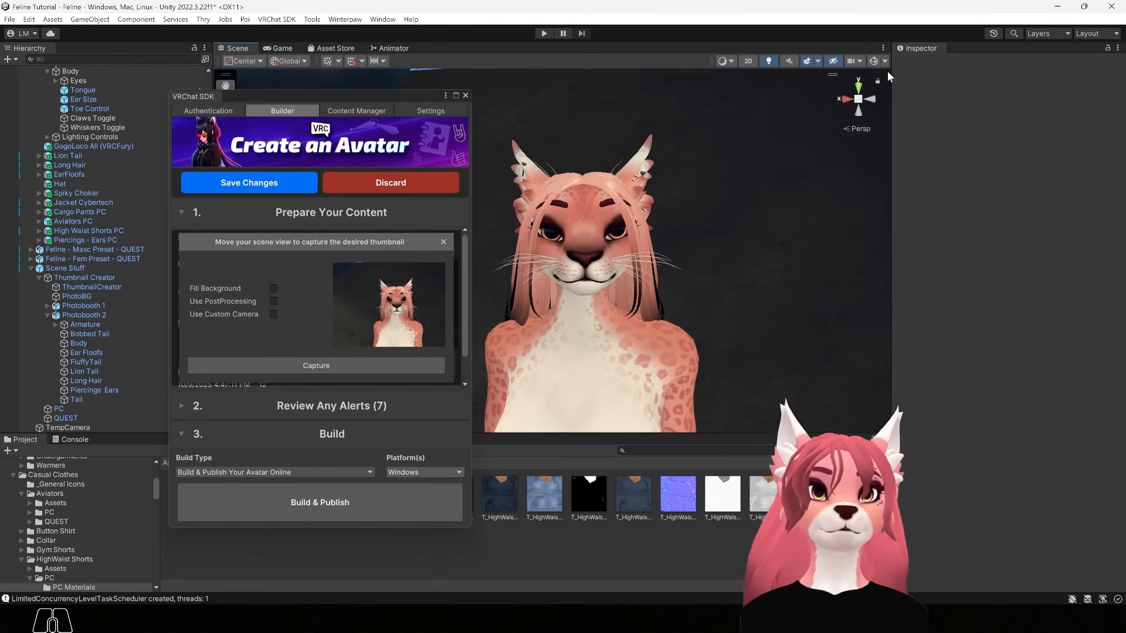
Narrow the scene camera field of view from 60 to 37 and frame the avatar's face
click(854, 61)
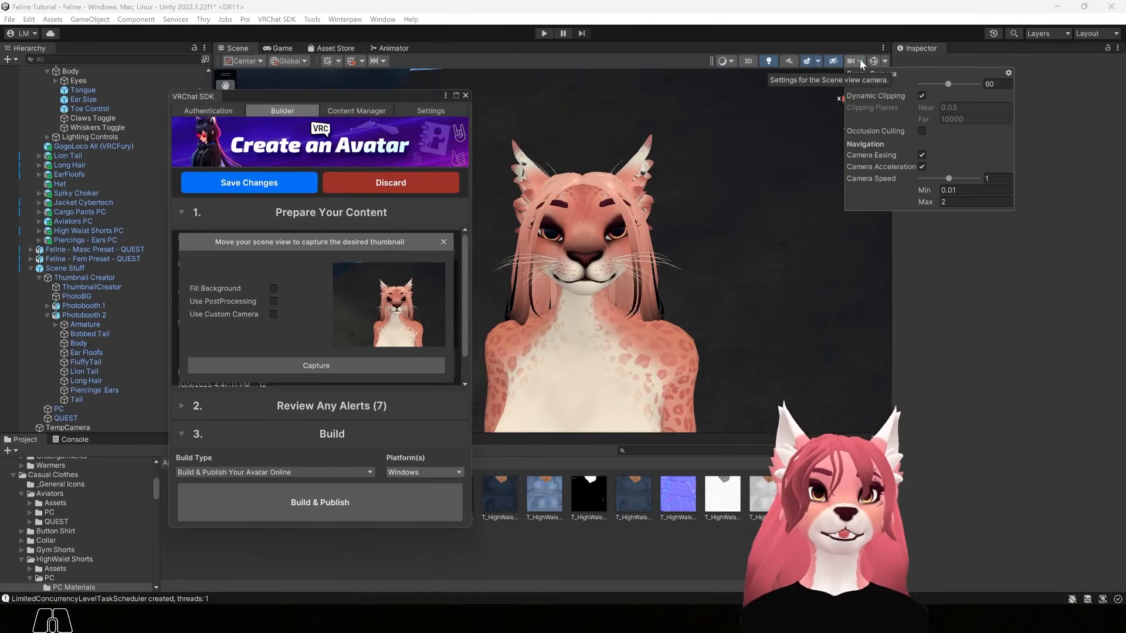
mouse_move(948, 83)
mouse_down()
mouse_move(937, 85)
mouse_move(990, 86)
mouse_move(930, 85)
mouse_move(946, 87)
mouse_up()
alt+right_drag(610, 194, 838, 311)
alt+middle_drag(695, 273, 671, 260)
mouse_move(670, 259)
alt+mouse_down()
mouse_move(672, 245)
mouse_move(674, 256)
alt+mouse_up()
alt+middle_drag(674, 255, 672, 267)
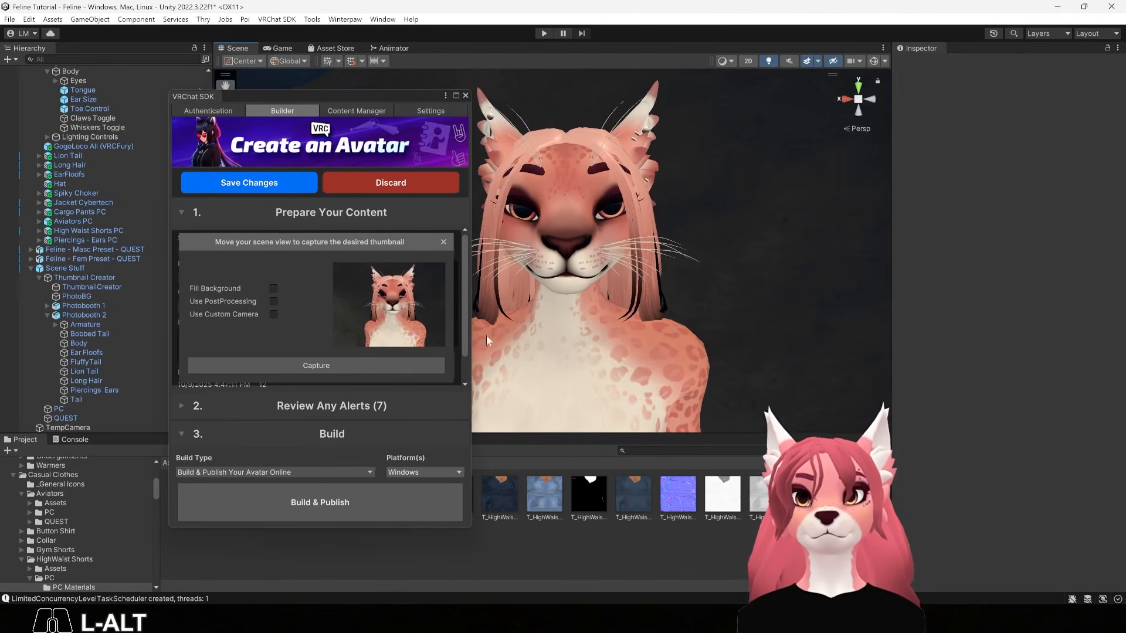
Capture the framed face as the thumbnail, then build and publish, accepting the copyright agreement
click(285, 364)
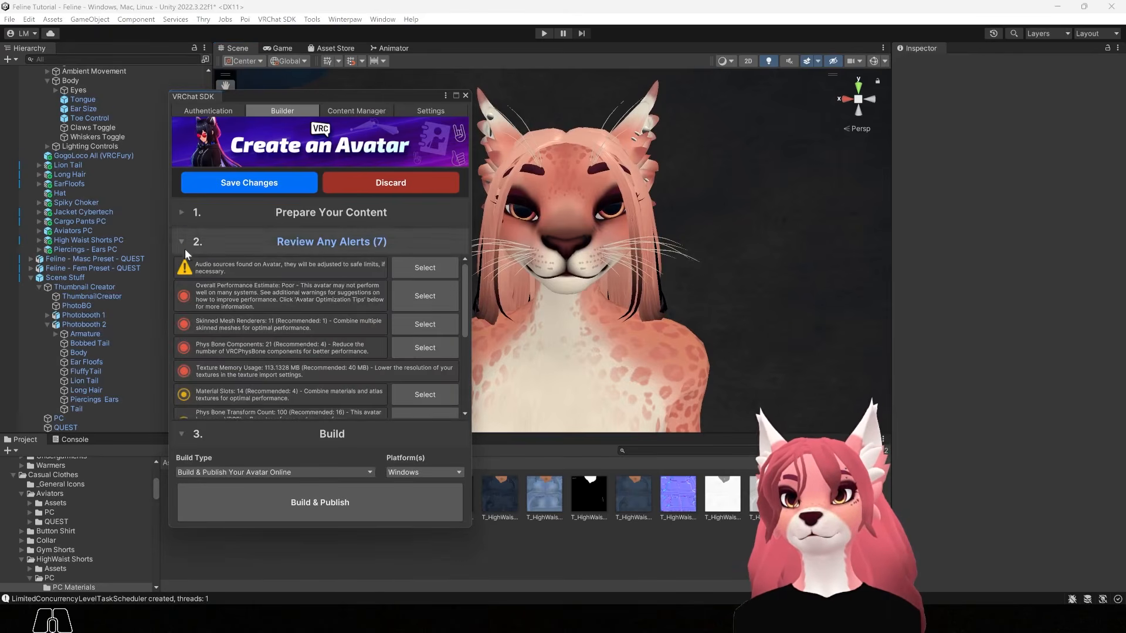
click(272, 499)
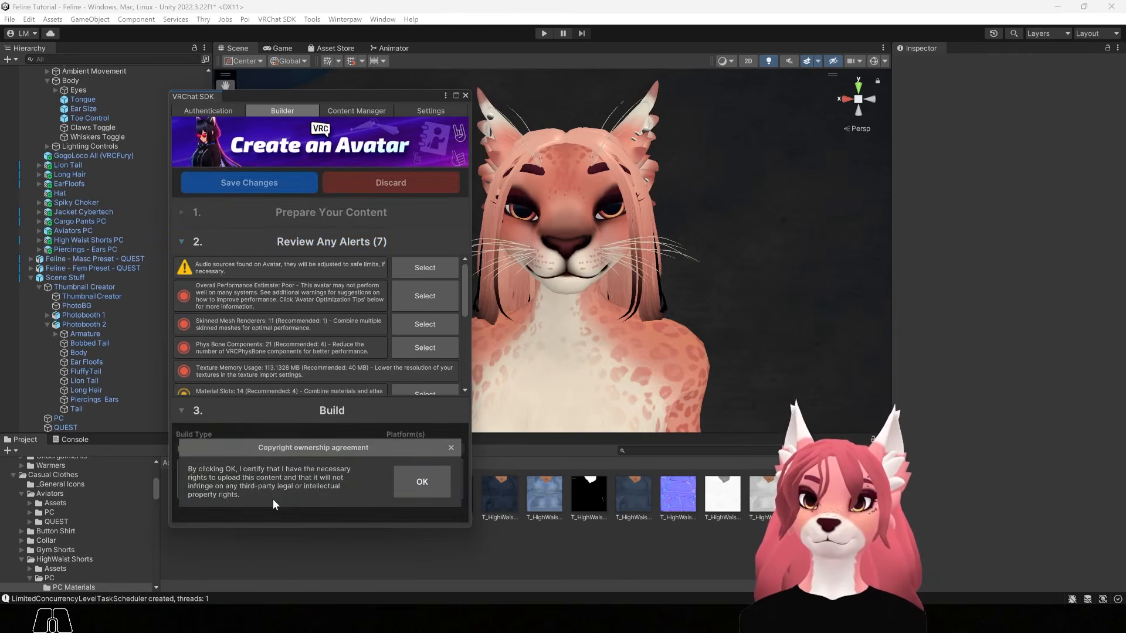
click(413, 488)
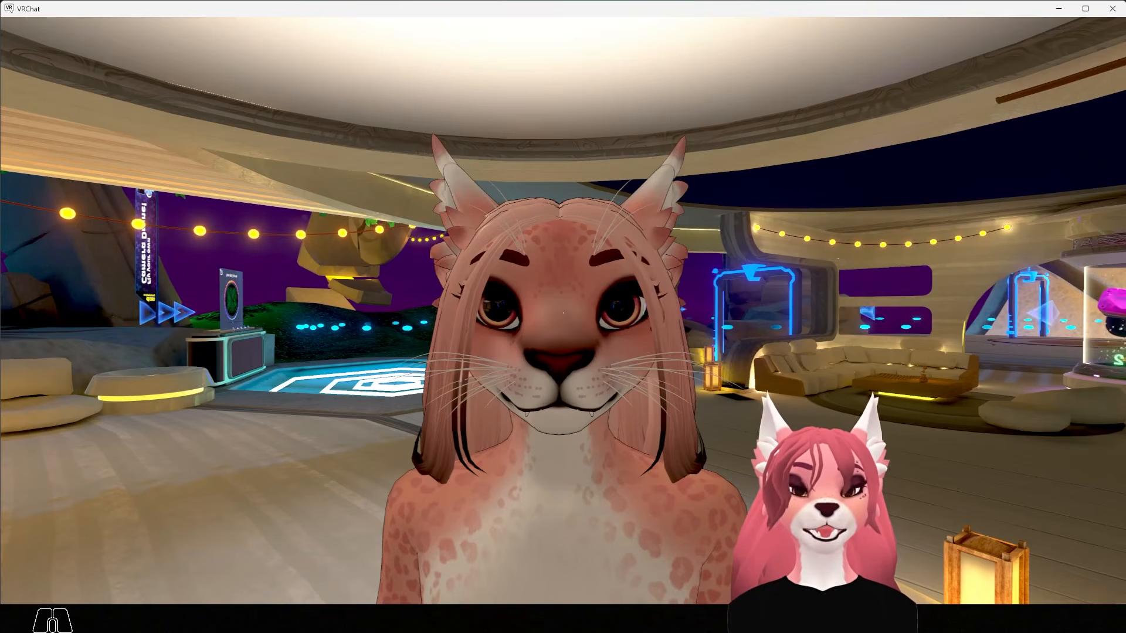
key(r)
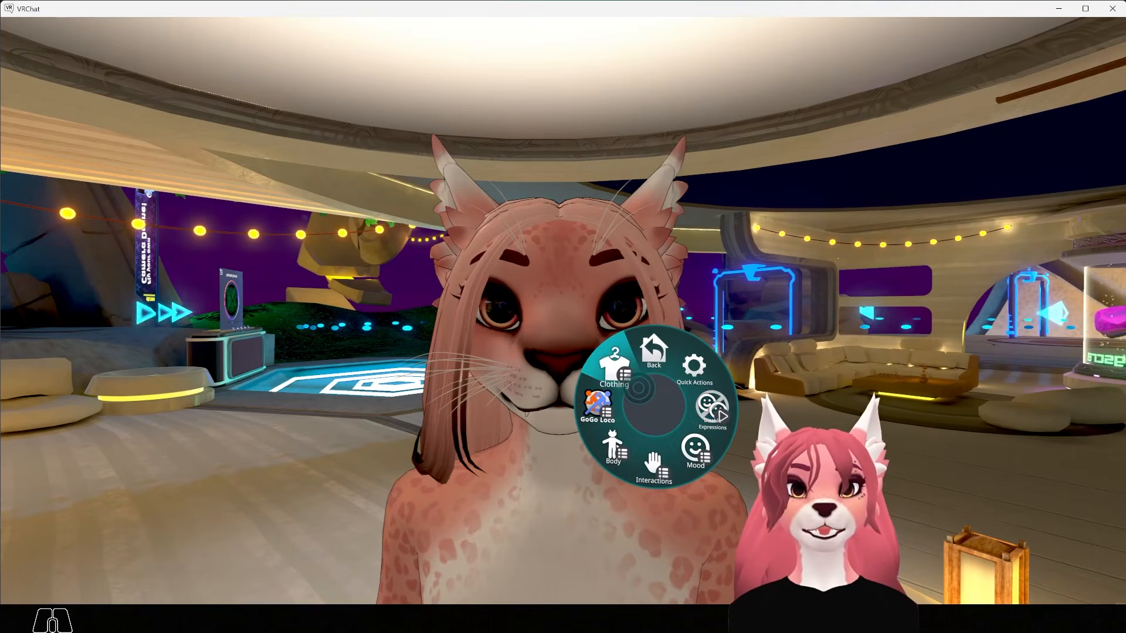
click(638, 389)
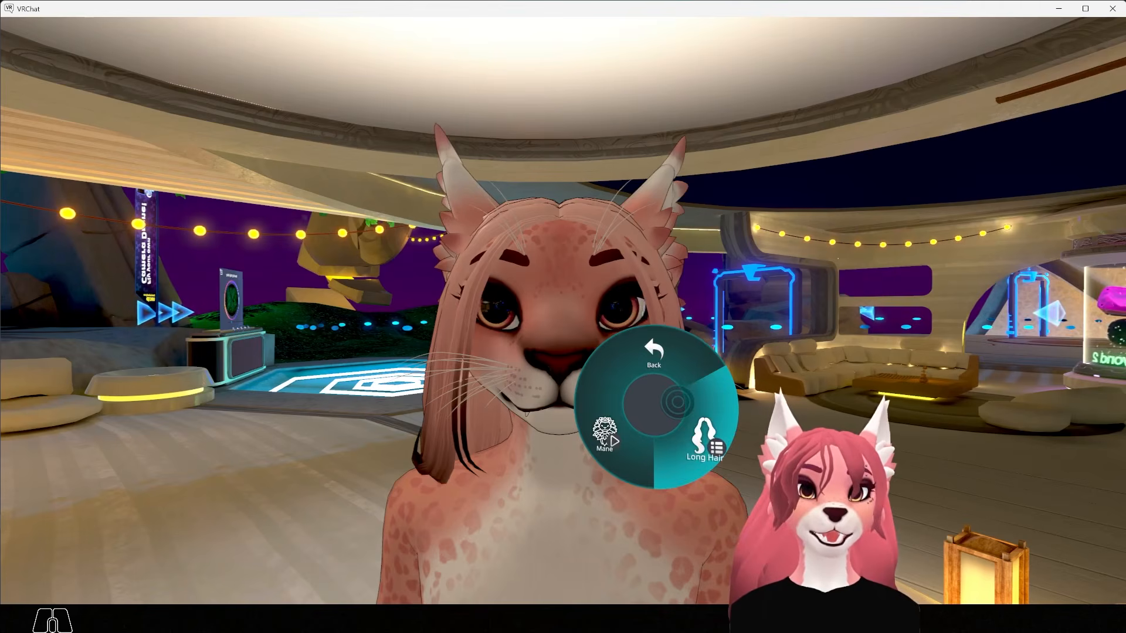
click(677, 402)
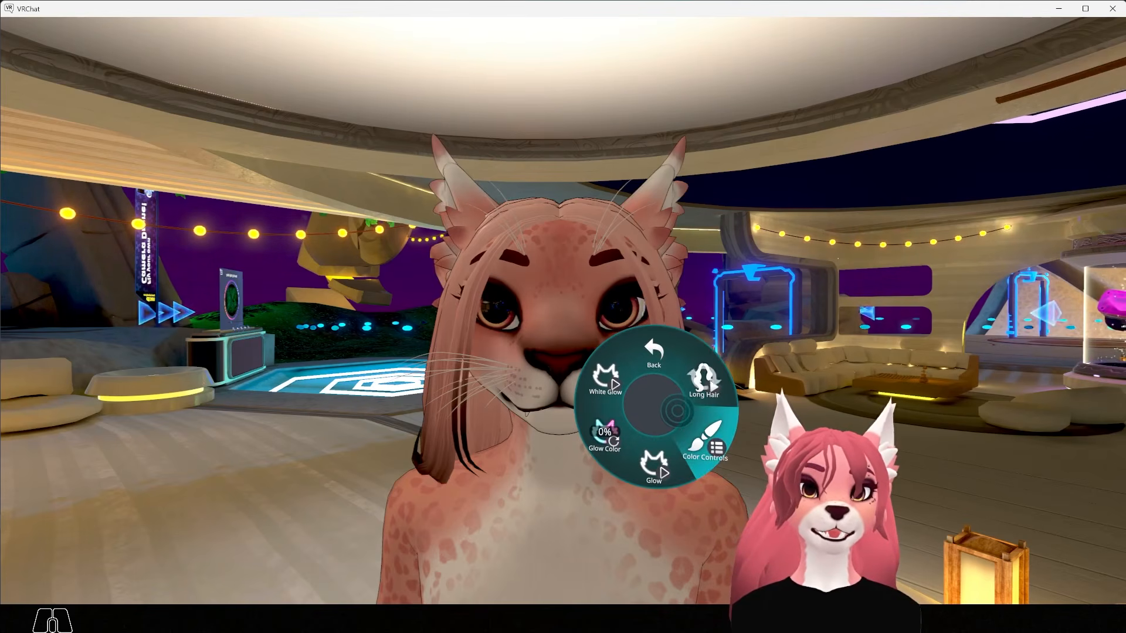
click(678, 405)
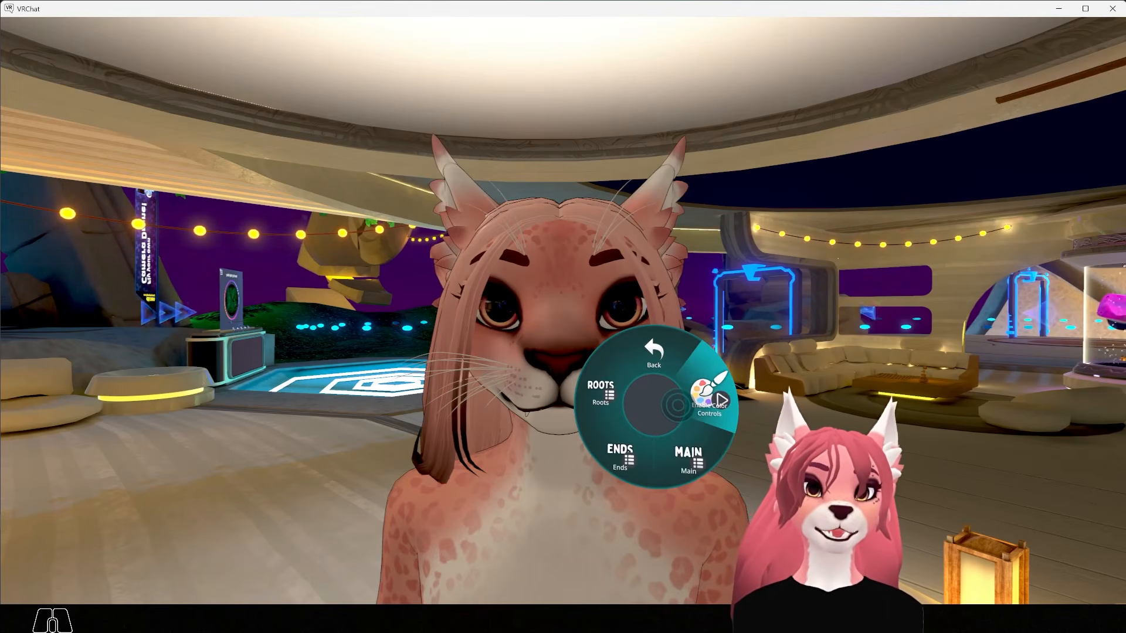
click(678, 404)
click(672, 418)
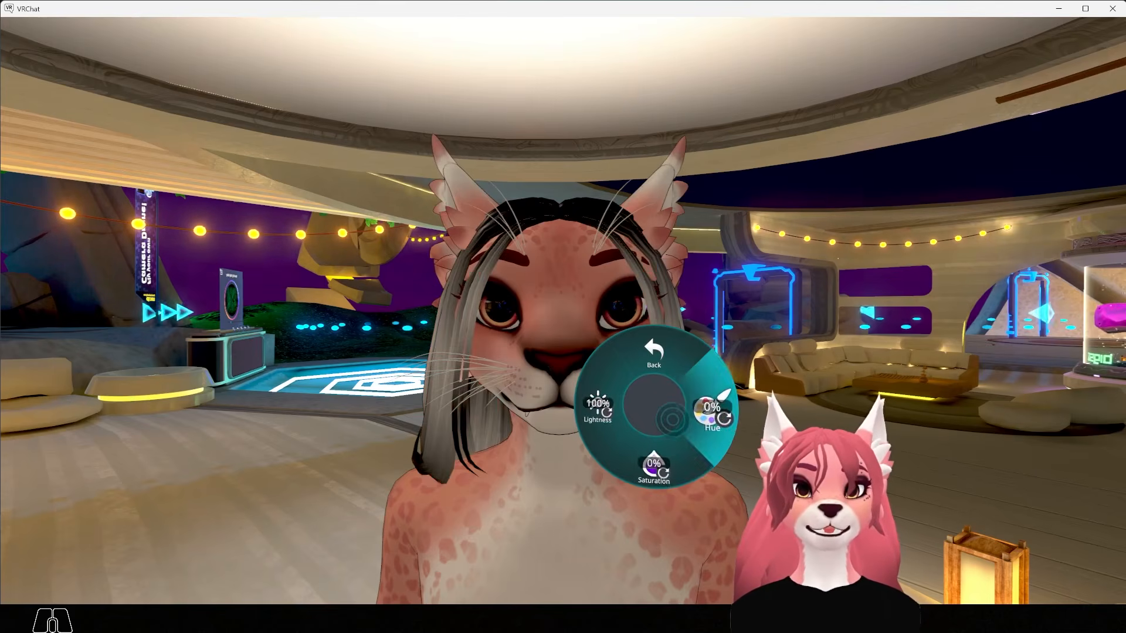
click(654, 428)
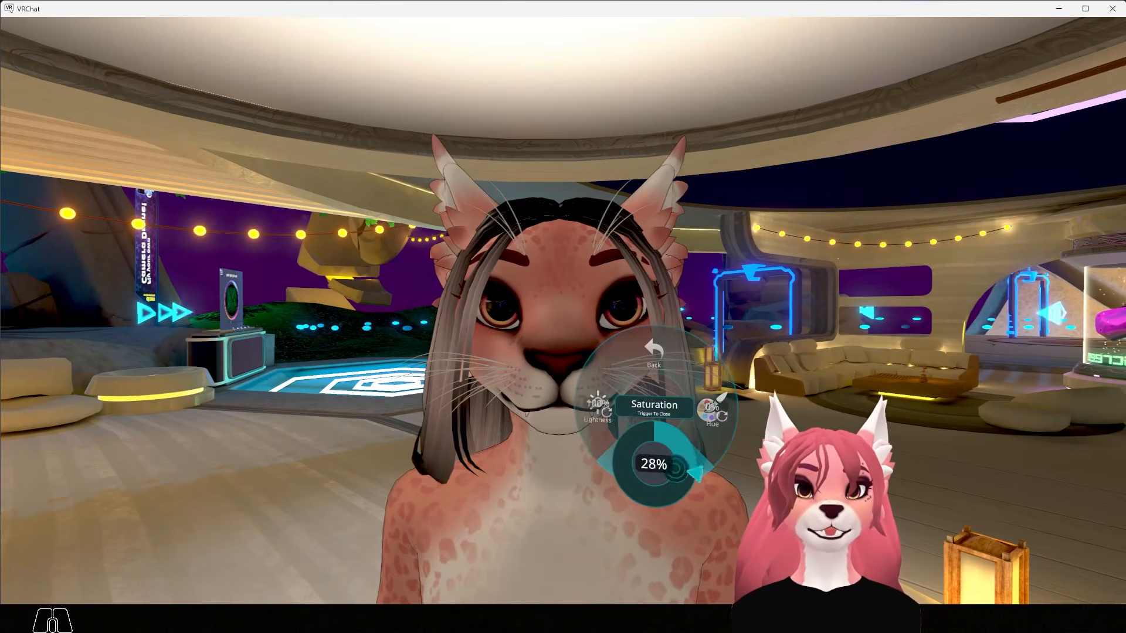
click(654, 464)
click(711, 407)
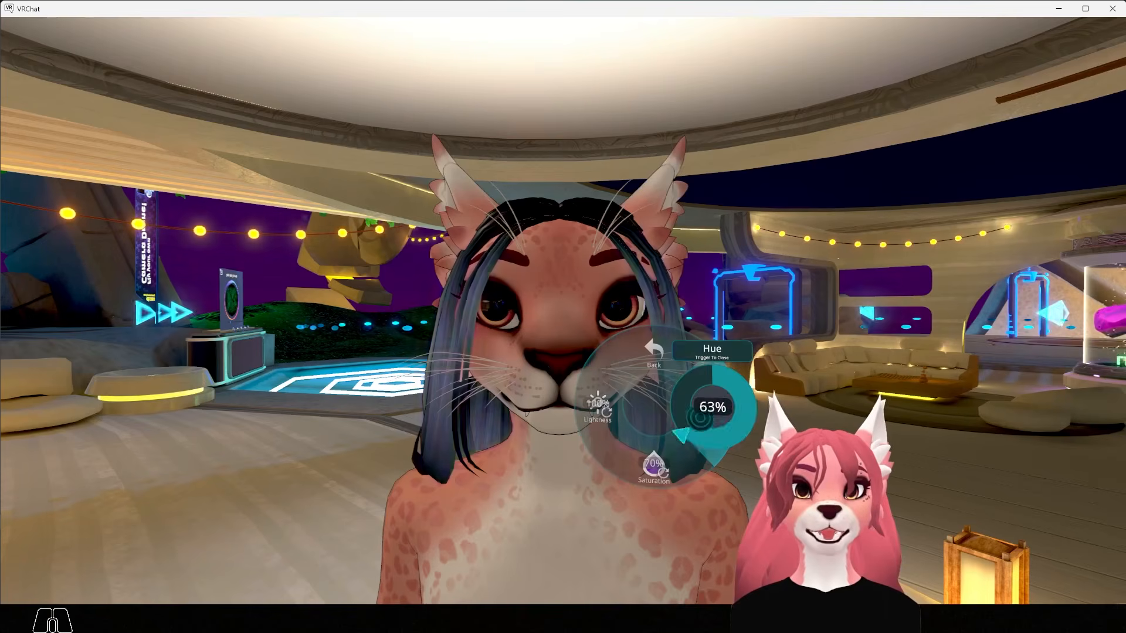
click(712, 407)
click(631, 401)
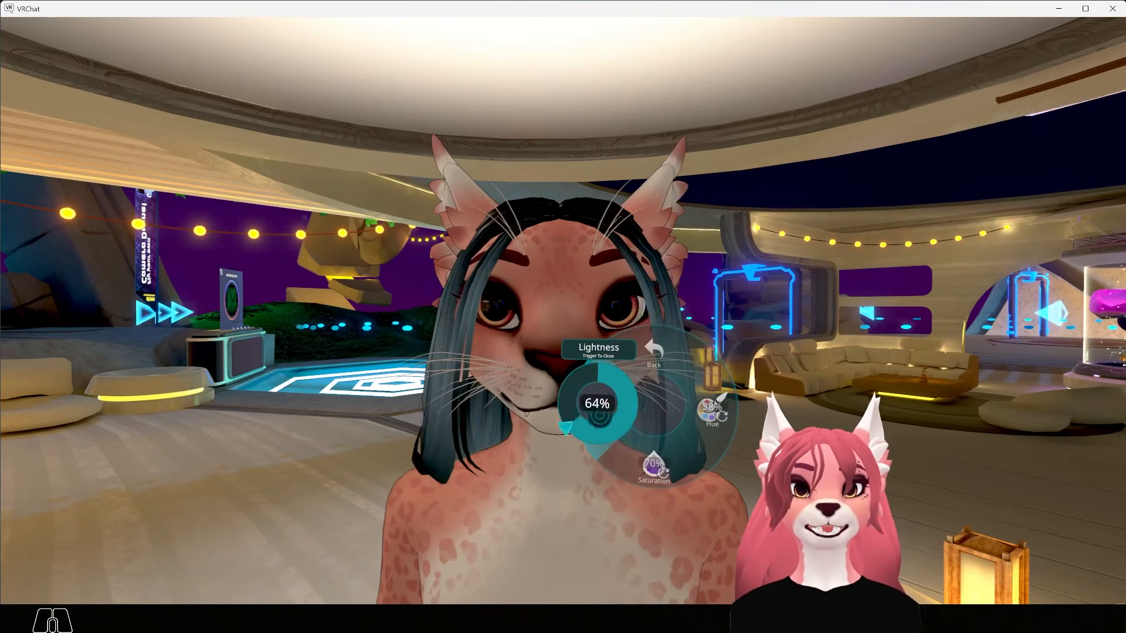
click(624, 394)
click(662, 383)
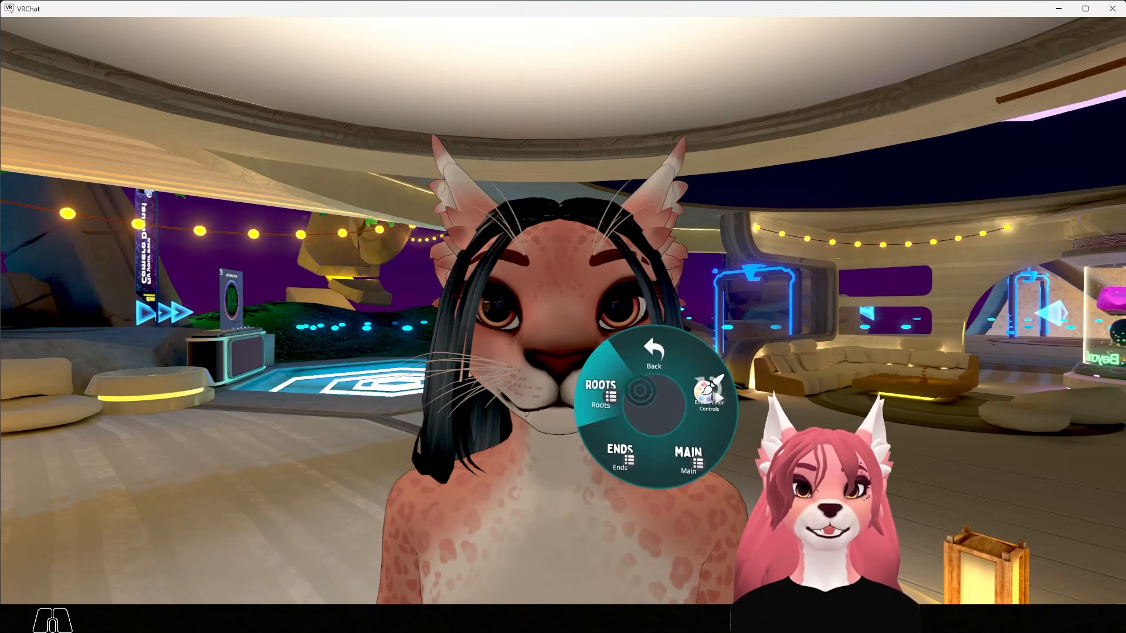
click(709, 394)
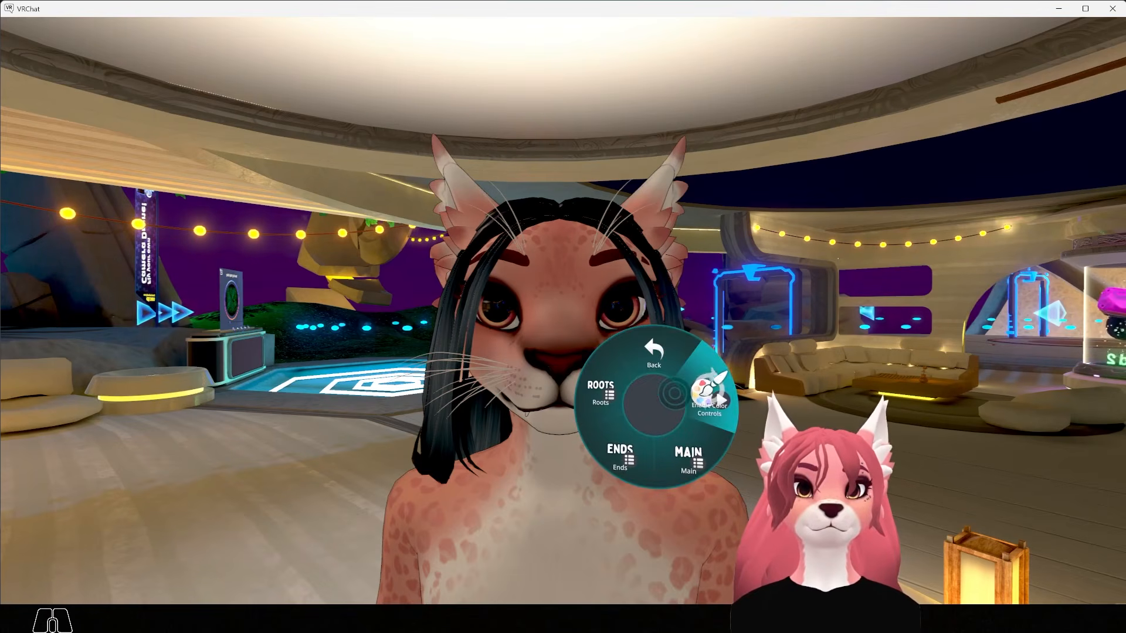